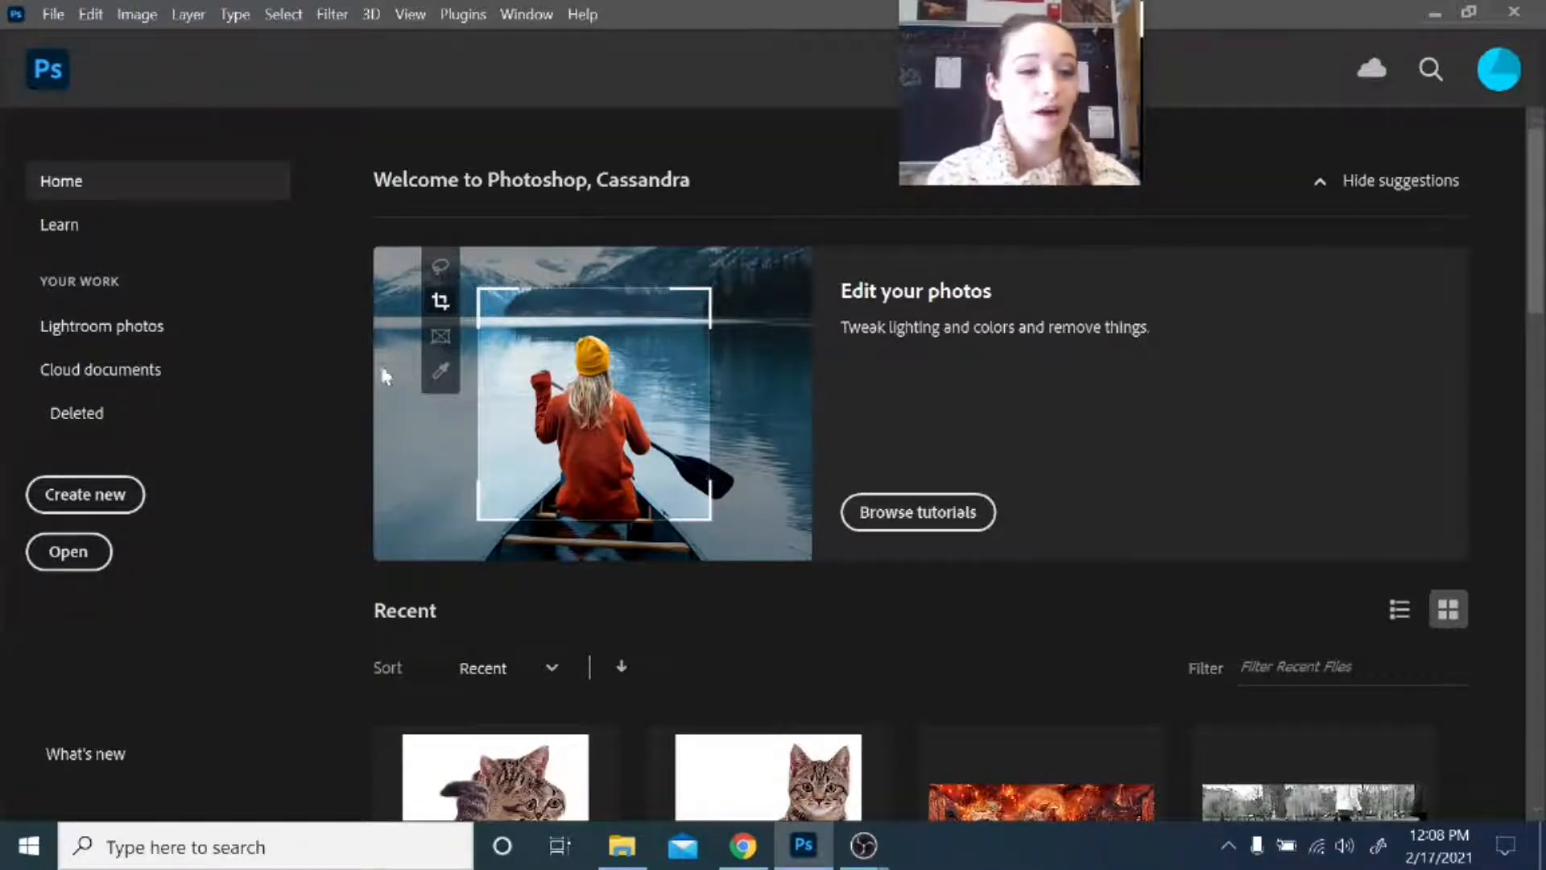
- Create a new document from the Default Photoshop Size preset in portrait orientation, 5 x 7 inches at 300 pixels/inch
left_click(80, 509)
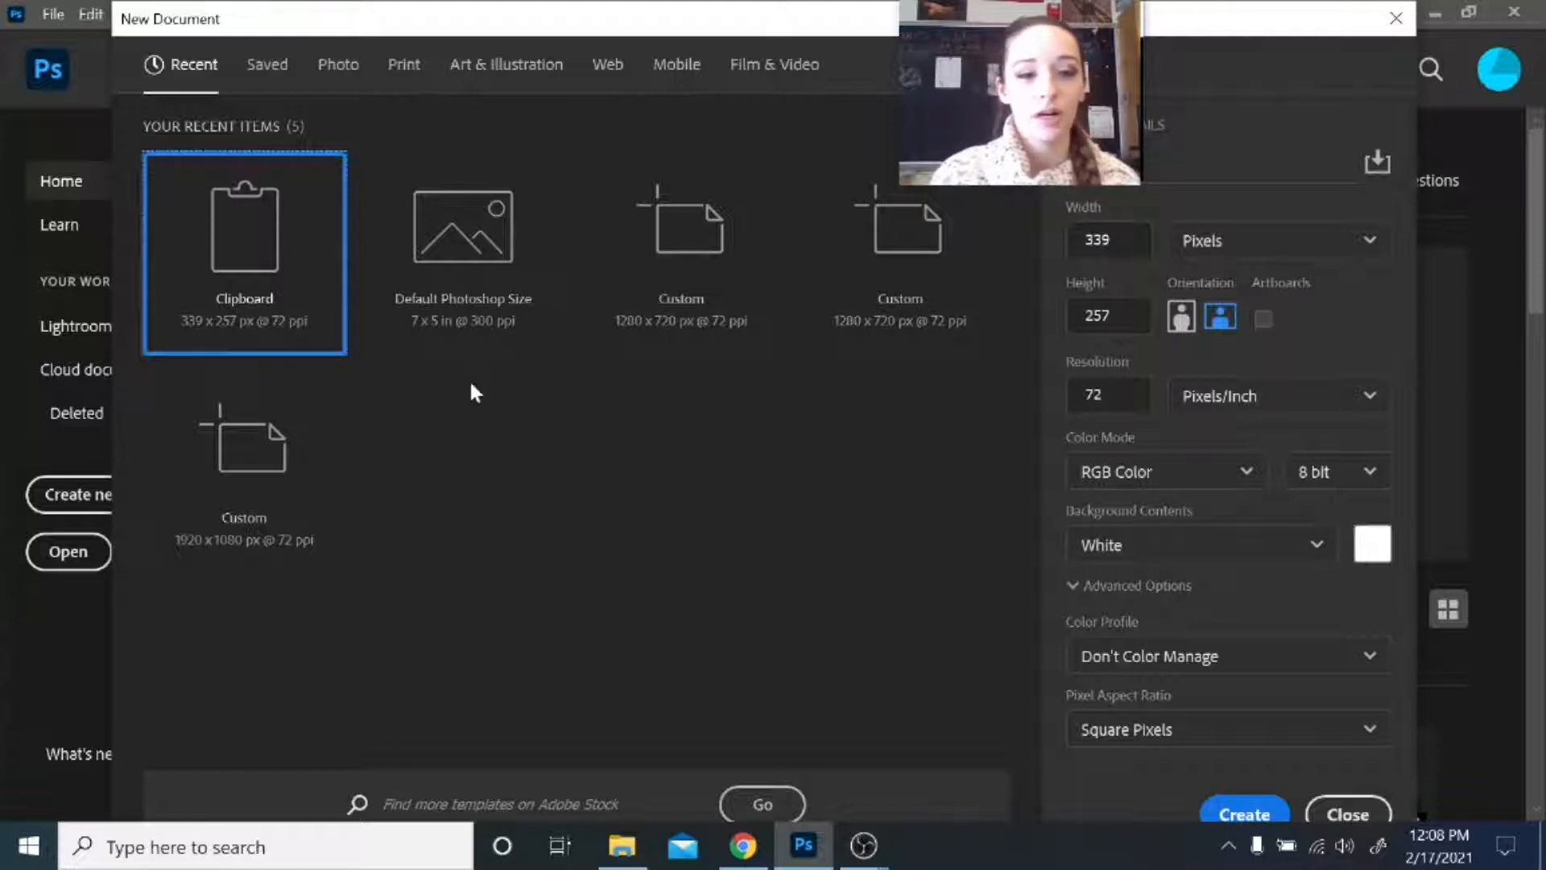
left_click(468, 269)
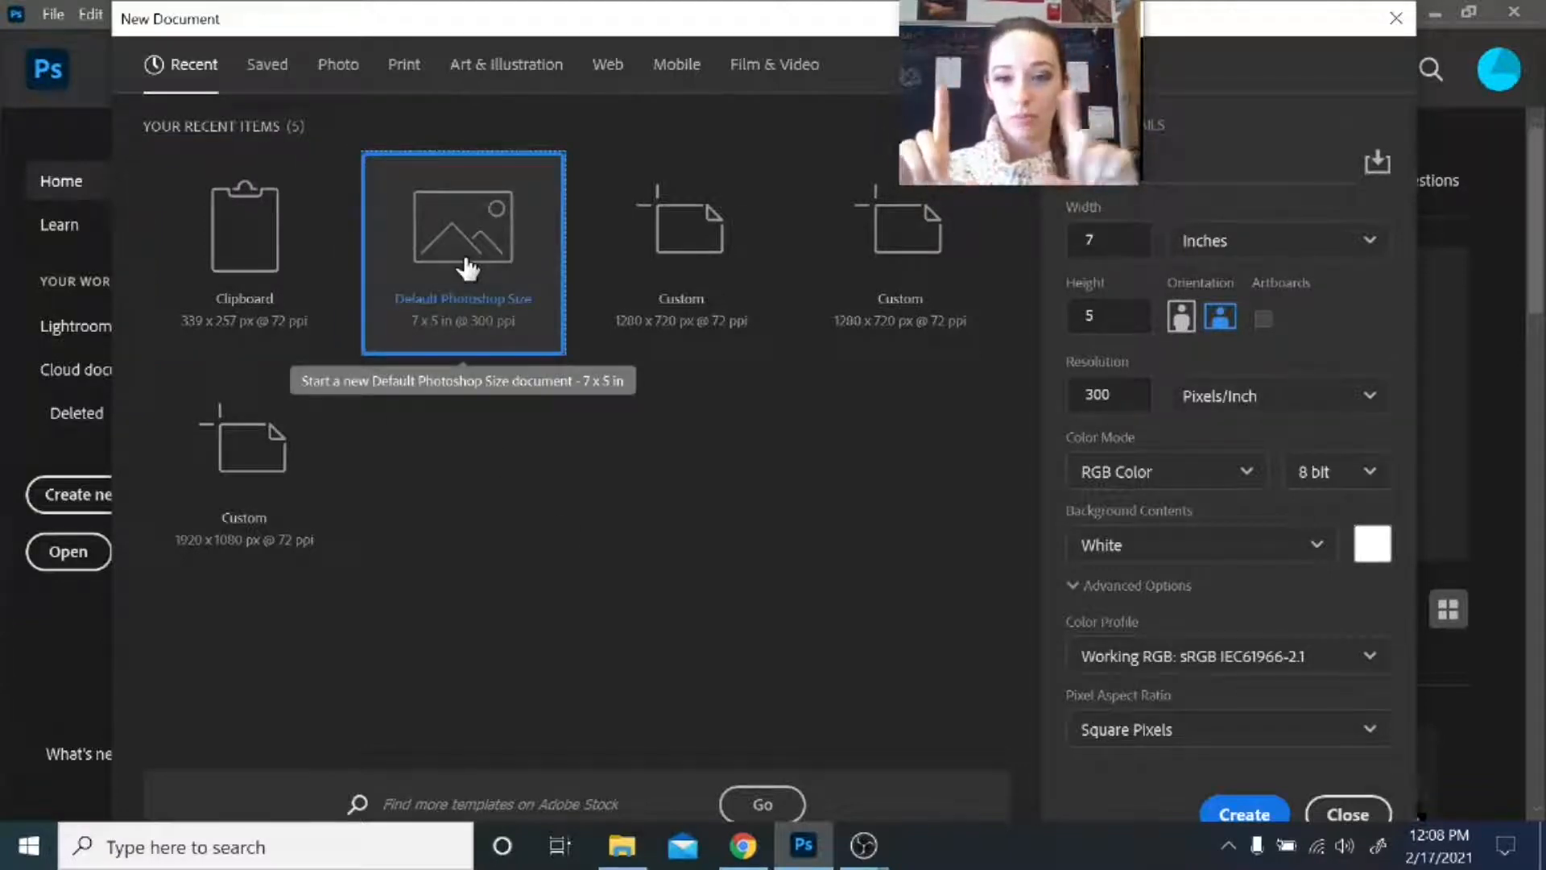
left_click(1180, 319)
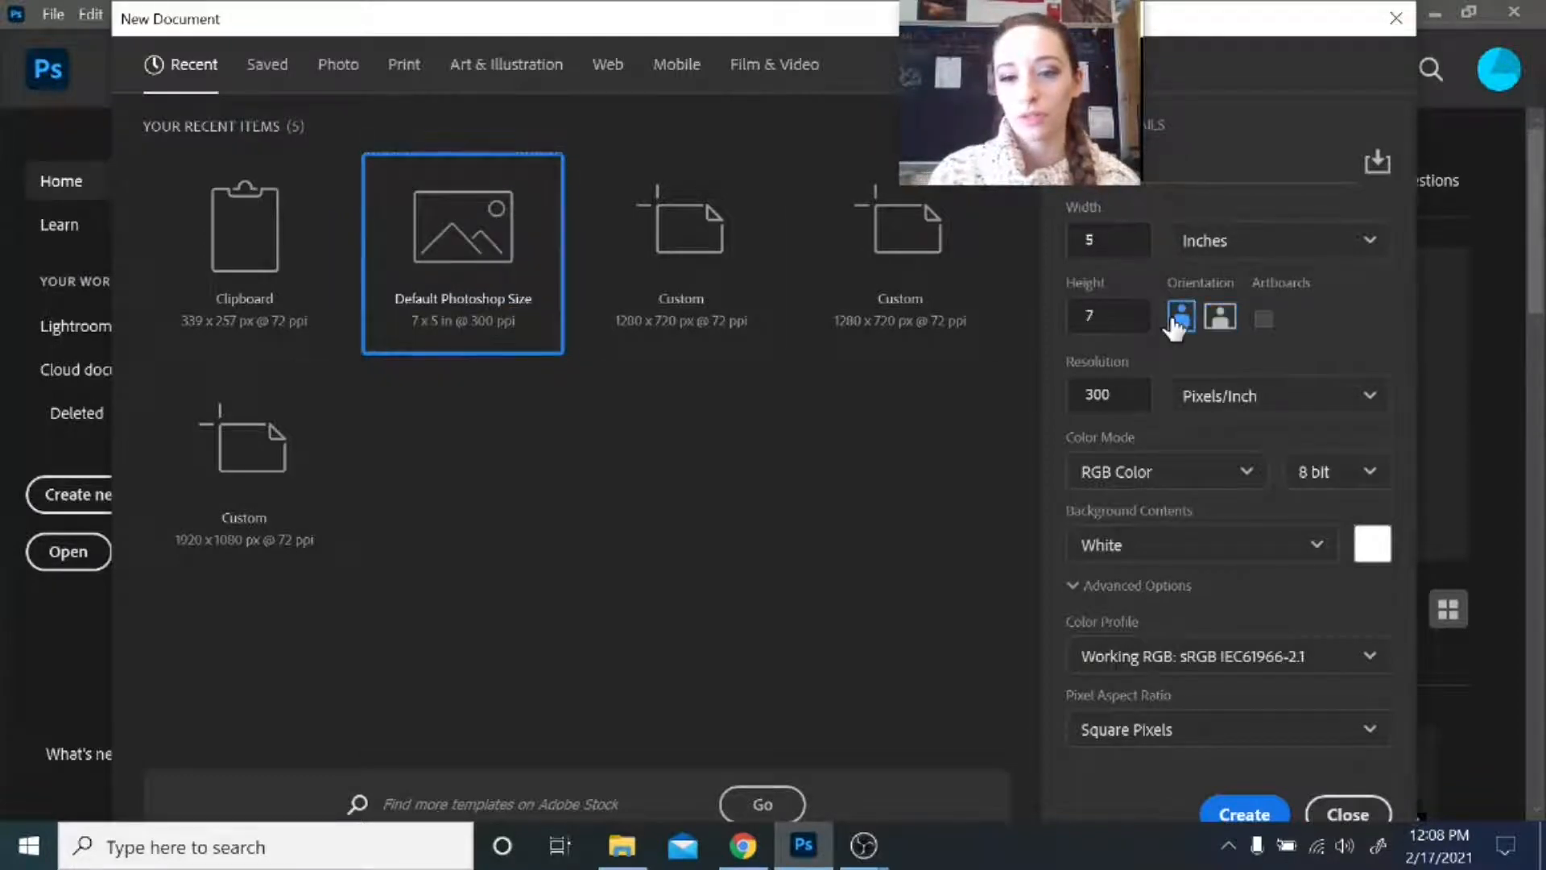
left_click(1244, 812)
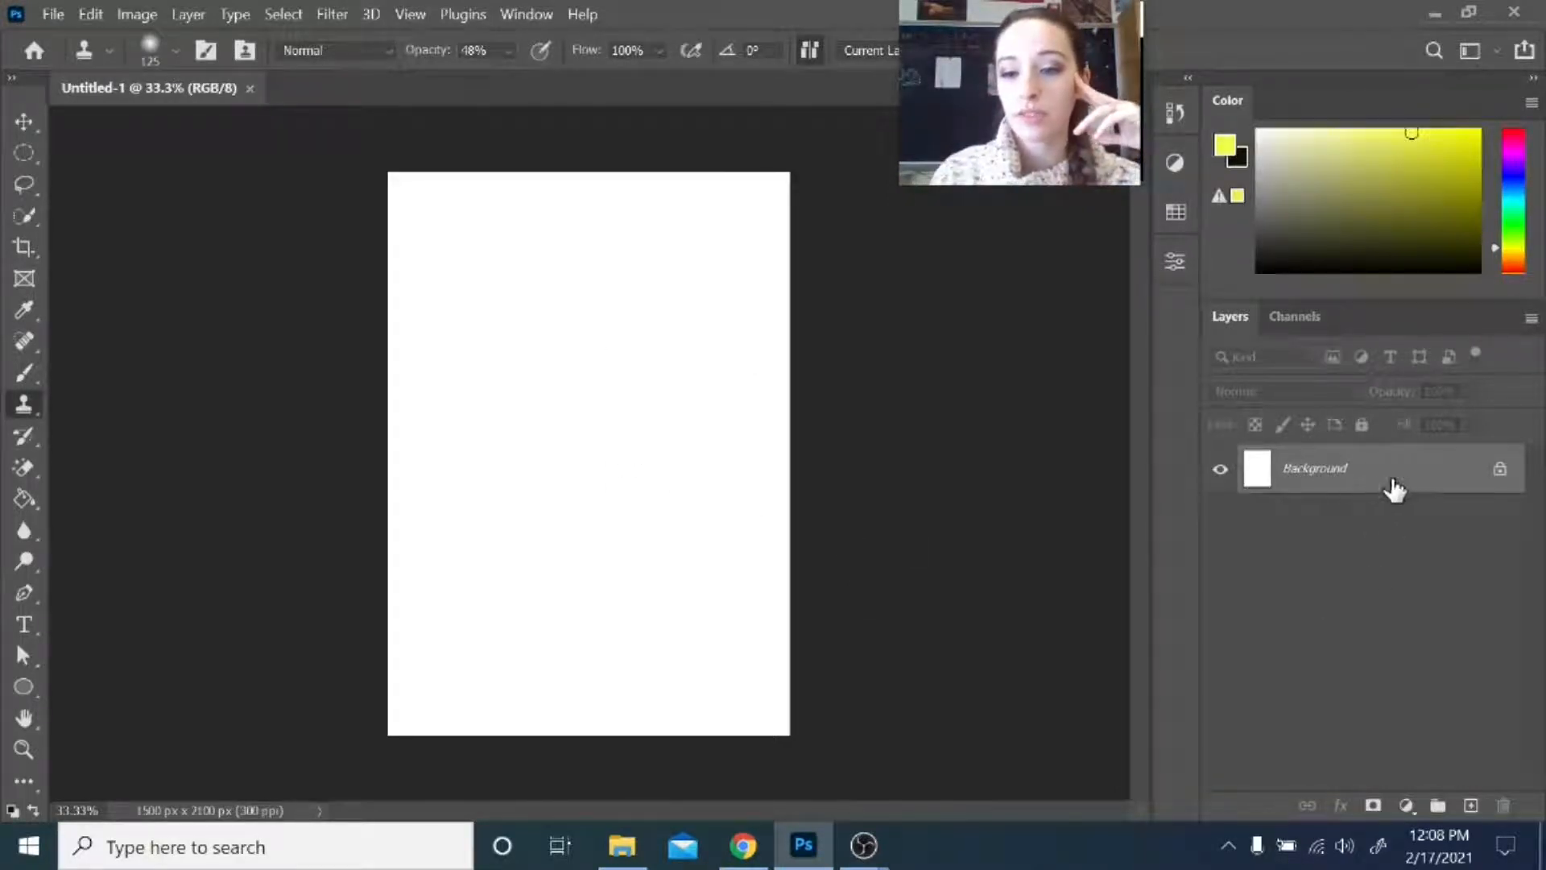
- Add a new layer and place the drawing "File_000 (1)" from the Downloads folder as an embedded image
left_click(1470, 806)
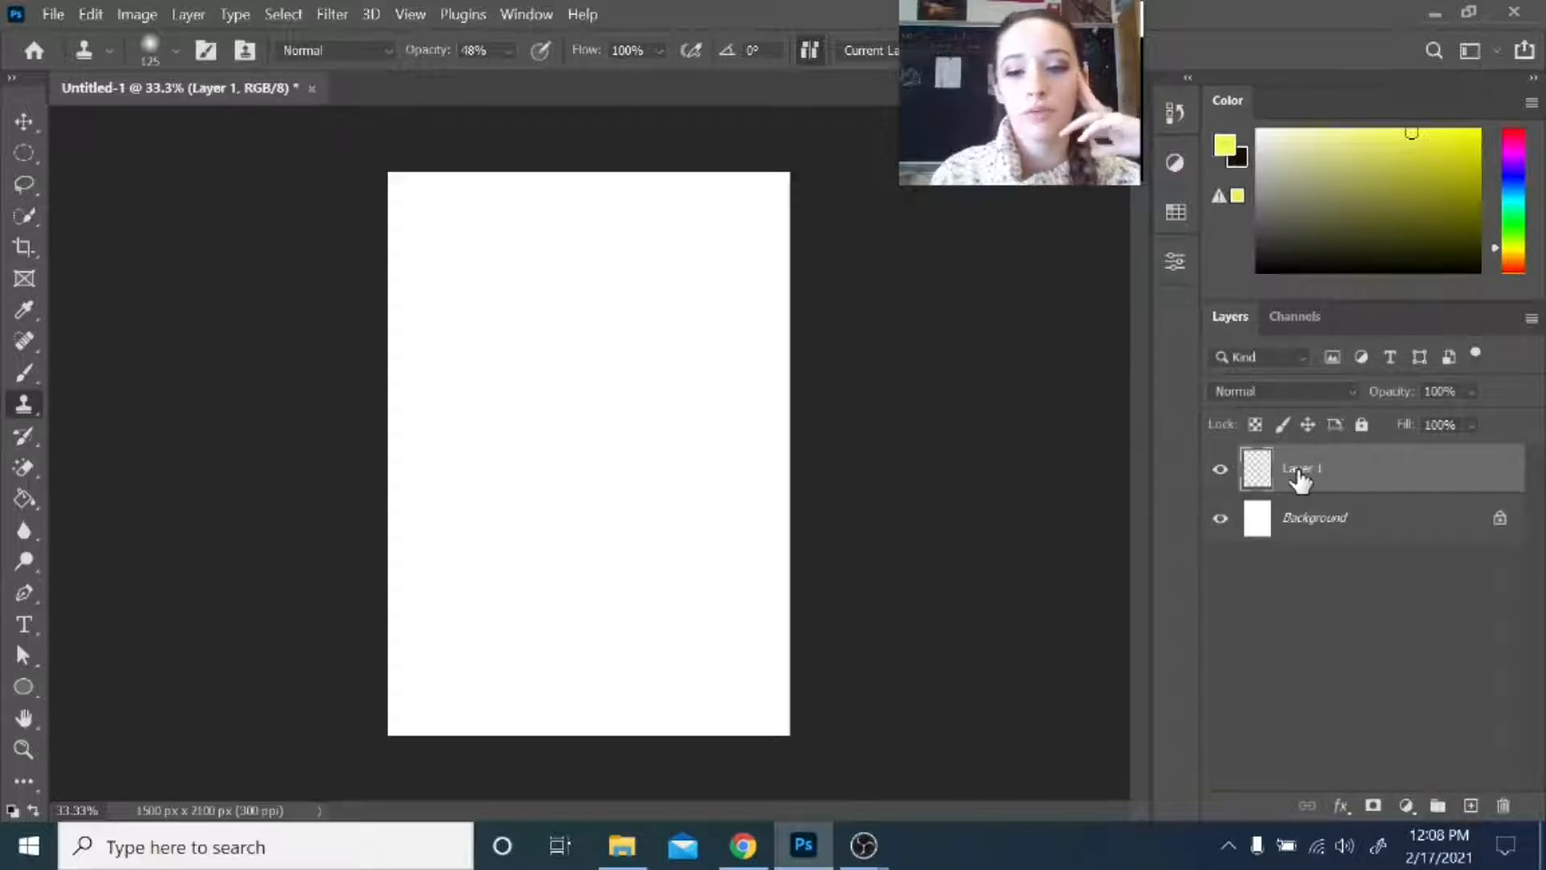
left_click(53, 14)
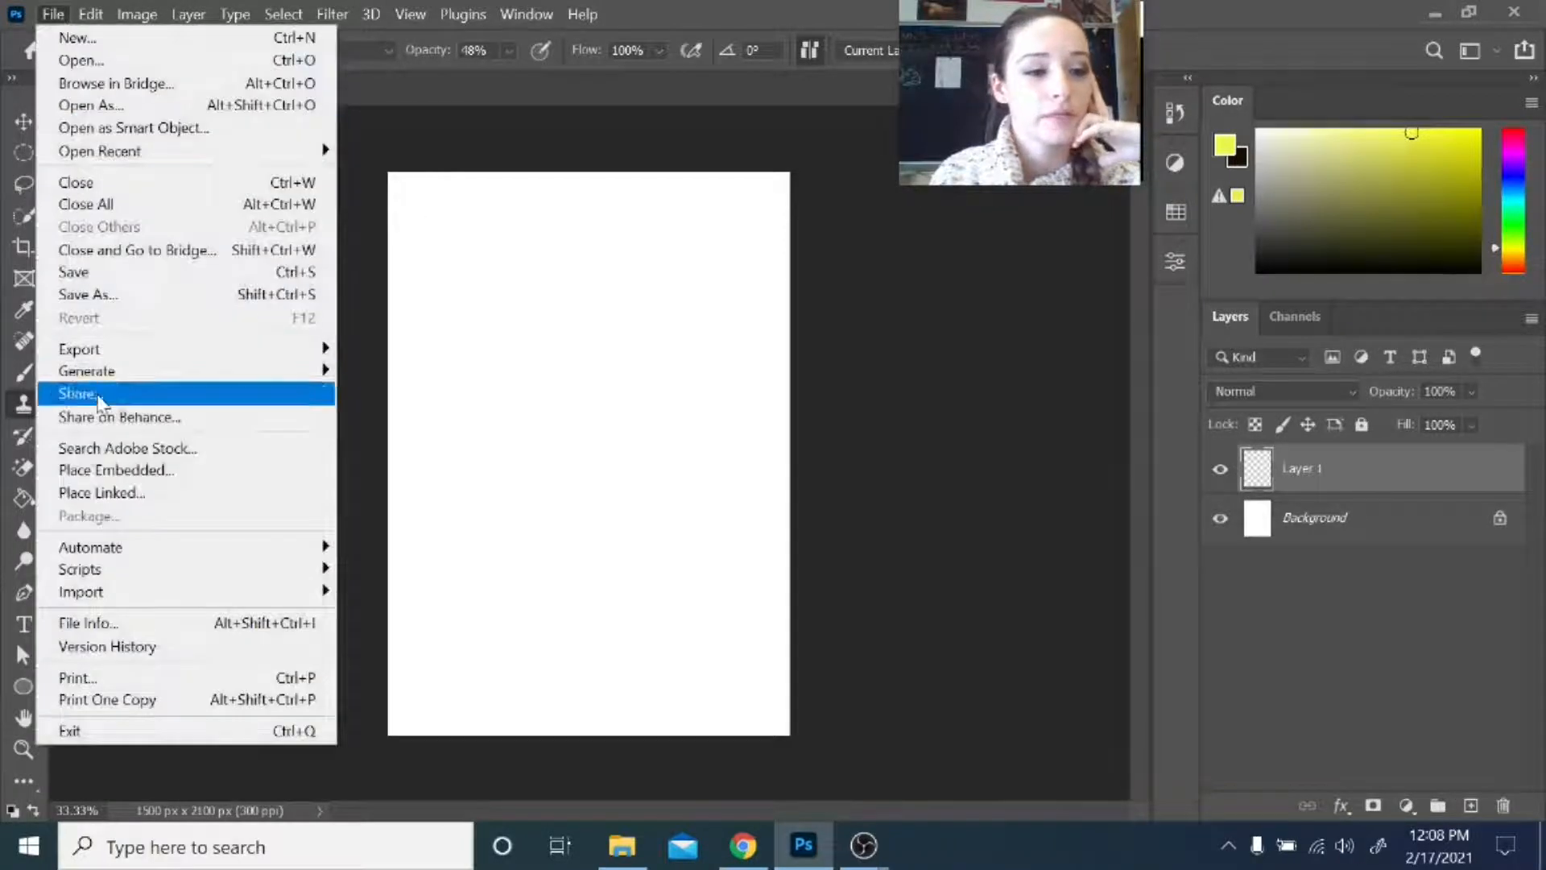
left_click(89, 471)
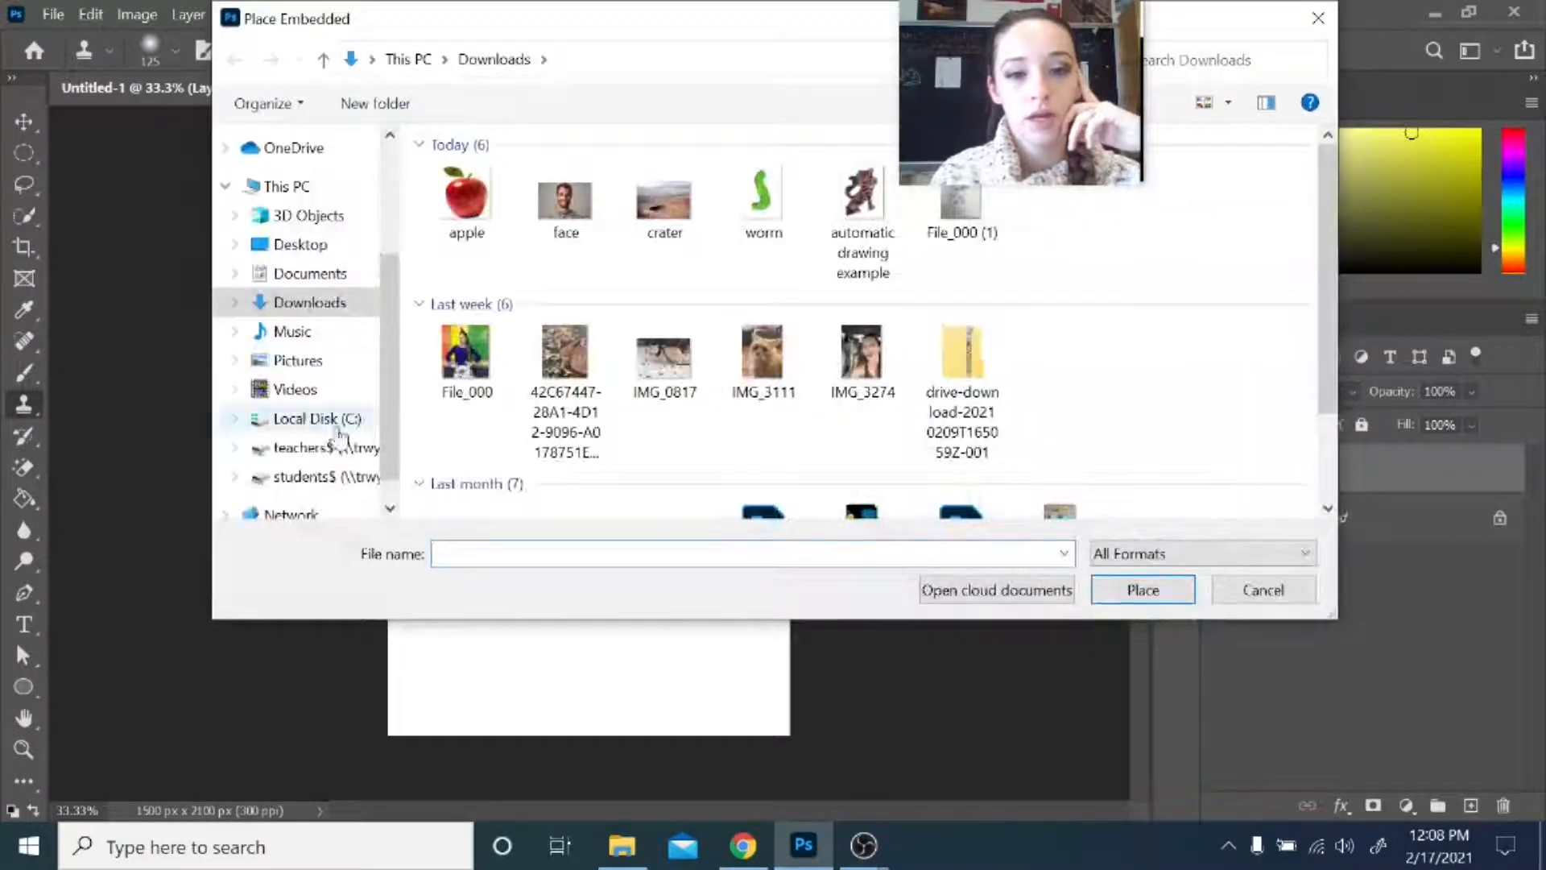
left_click(960, 211)
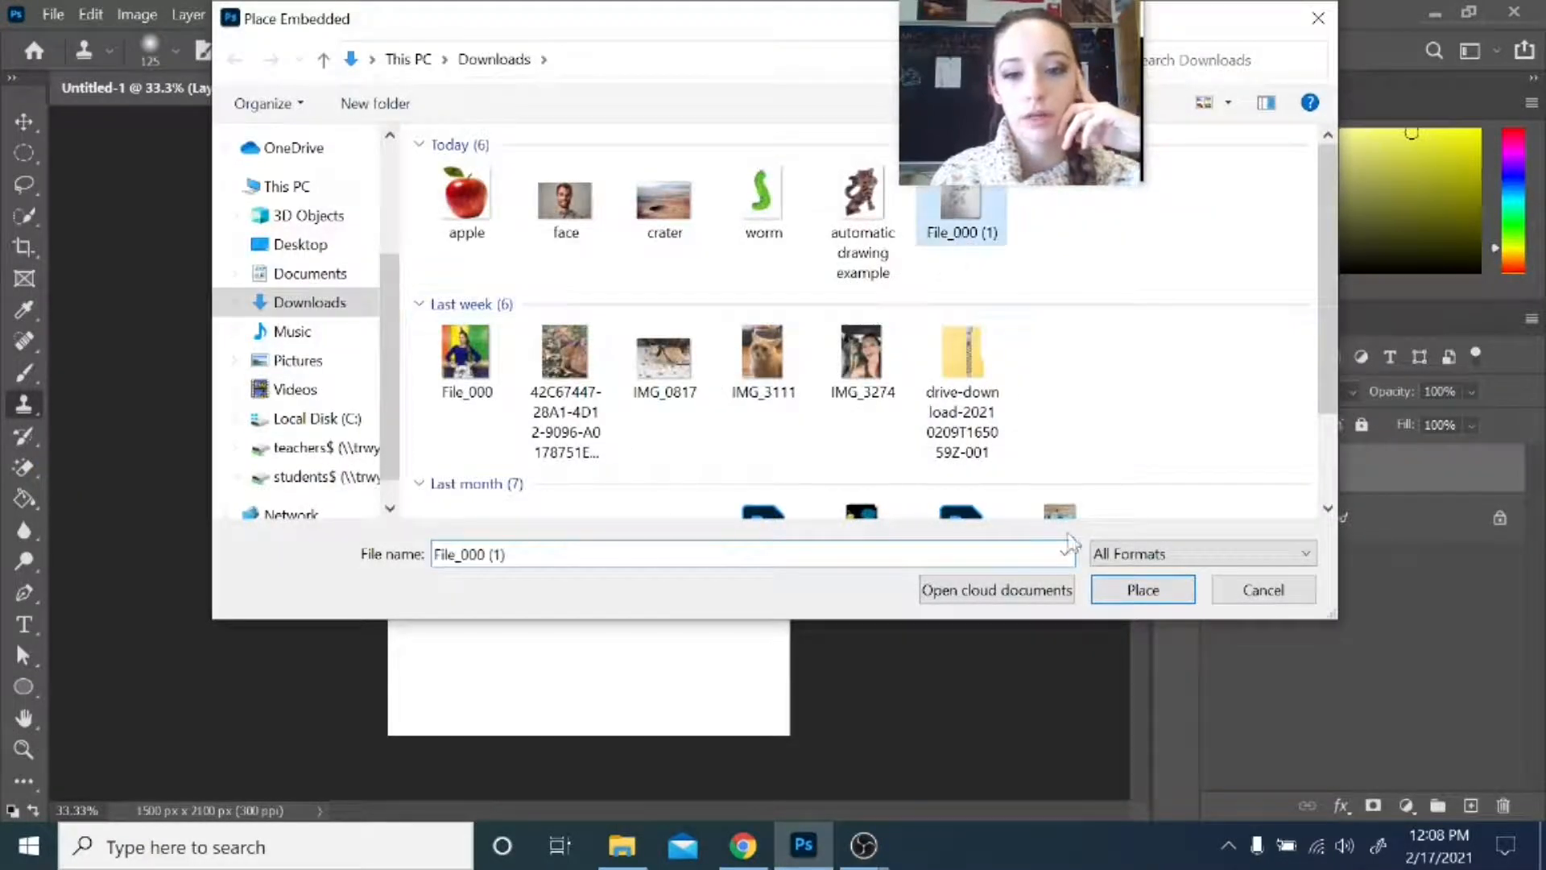
left_click(1142, 589)
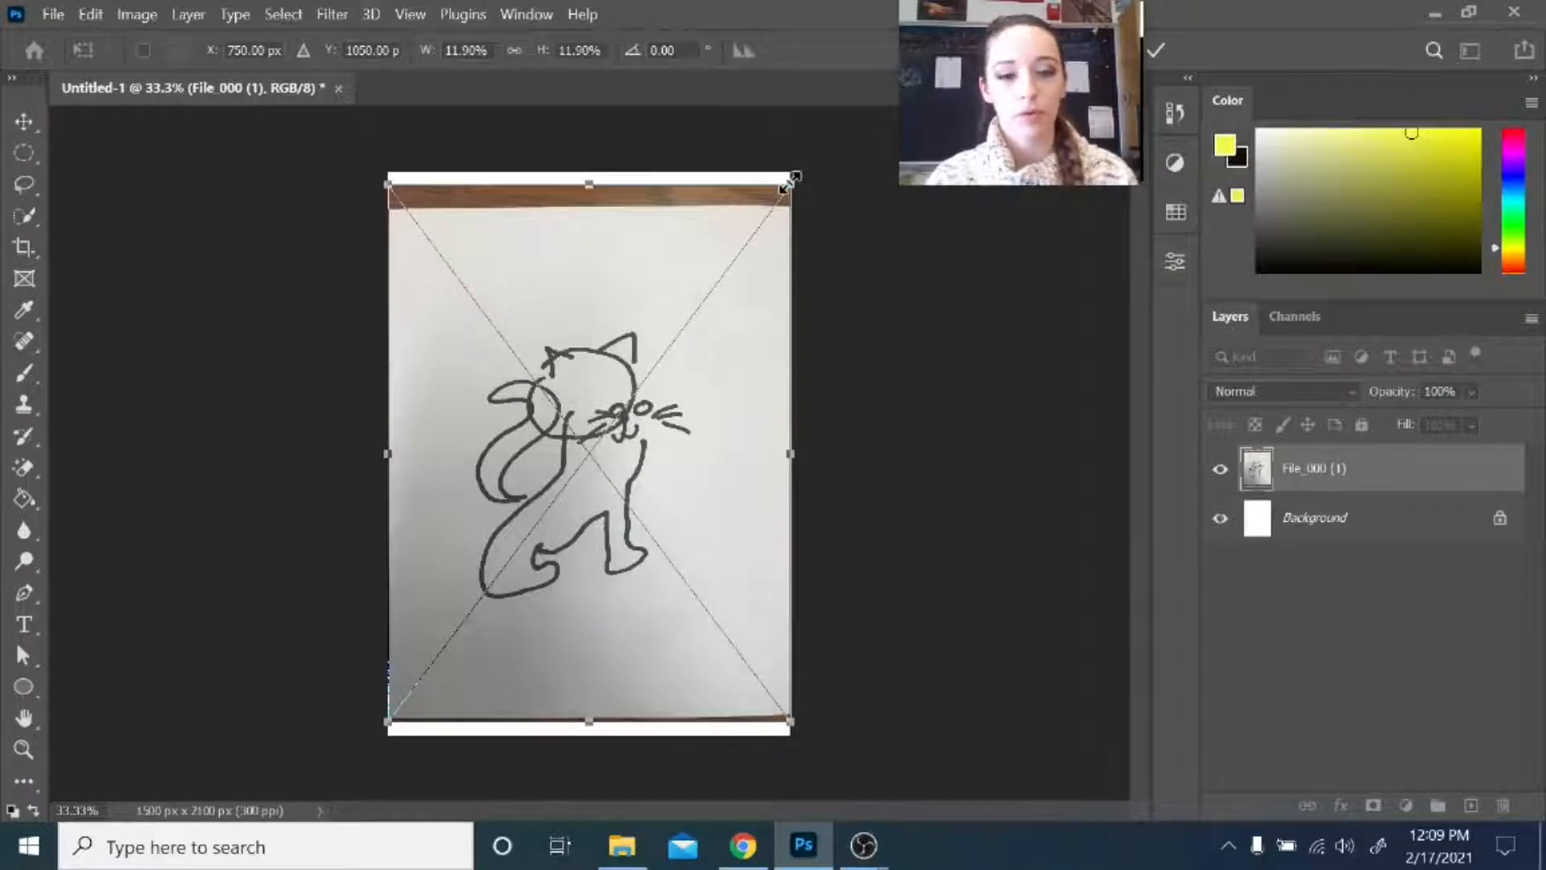
- Enlarge the placed drawing to about 16.87% and position it so the paper fills the whole canvas
left_click_drag(788, 183, 892, 79)
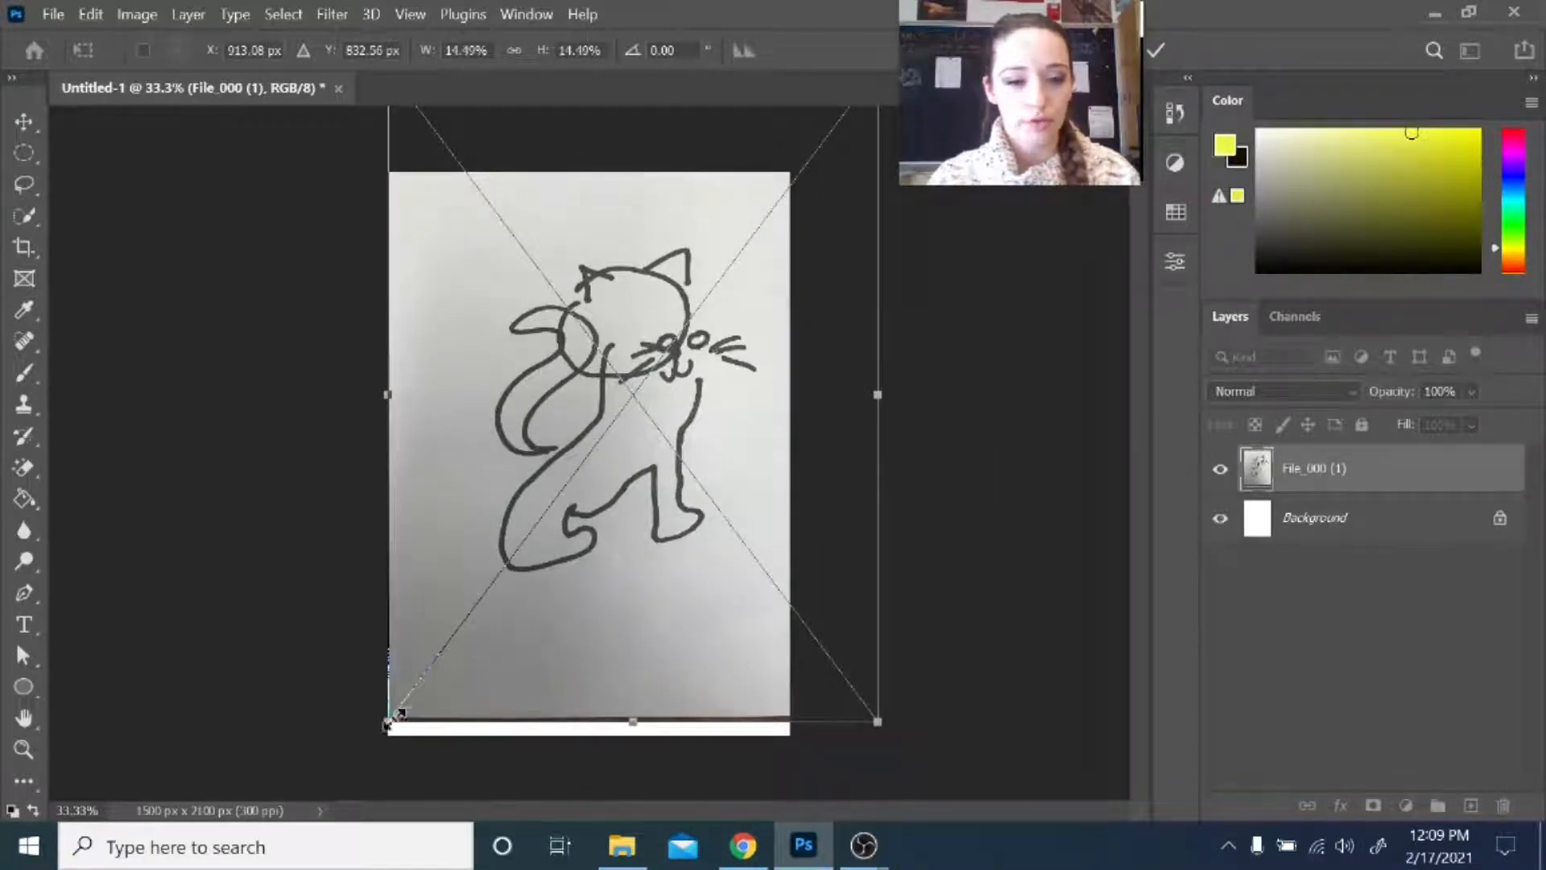
left_click_drag(388, 721, 299, 816)
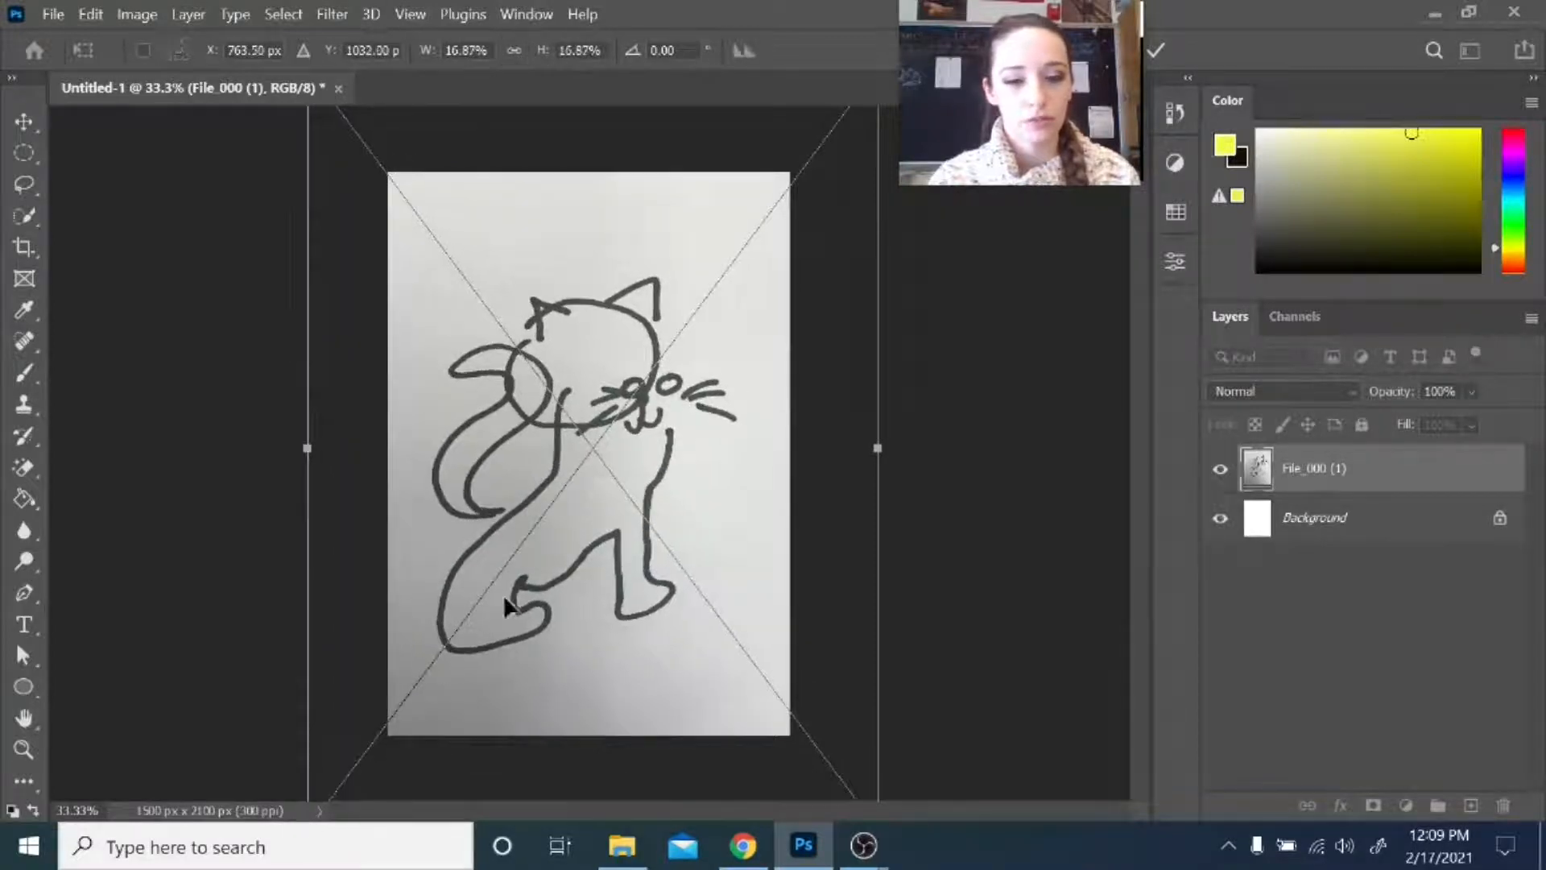
left_click_drag(615, 509, 628, 457)
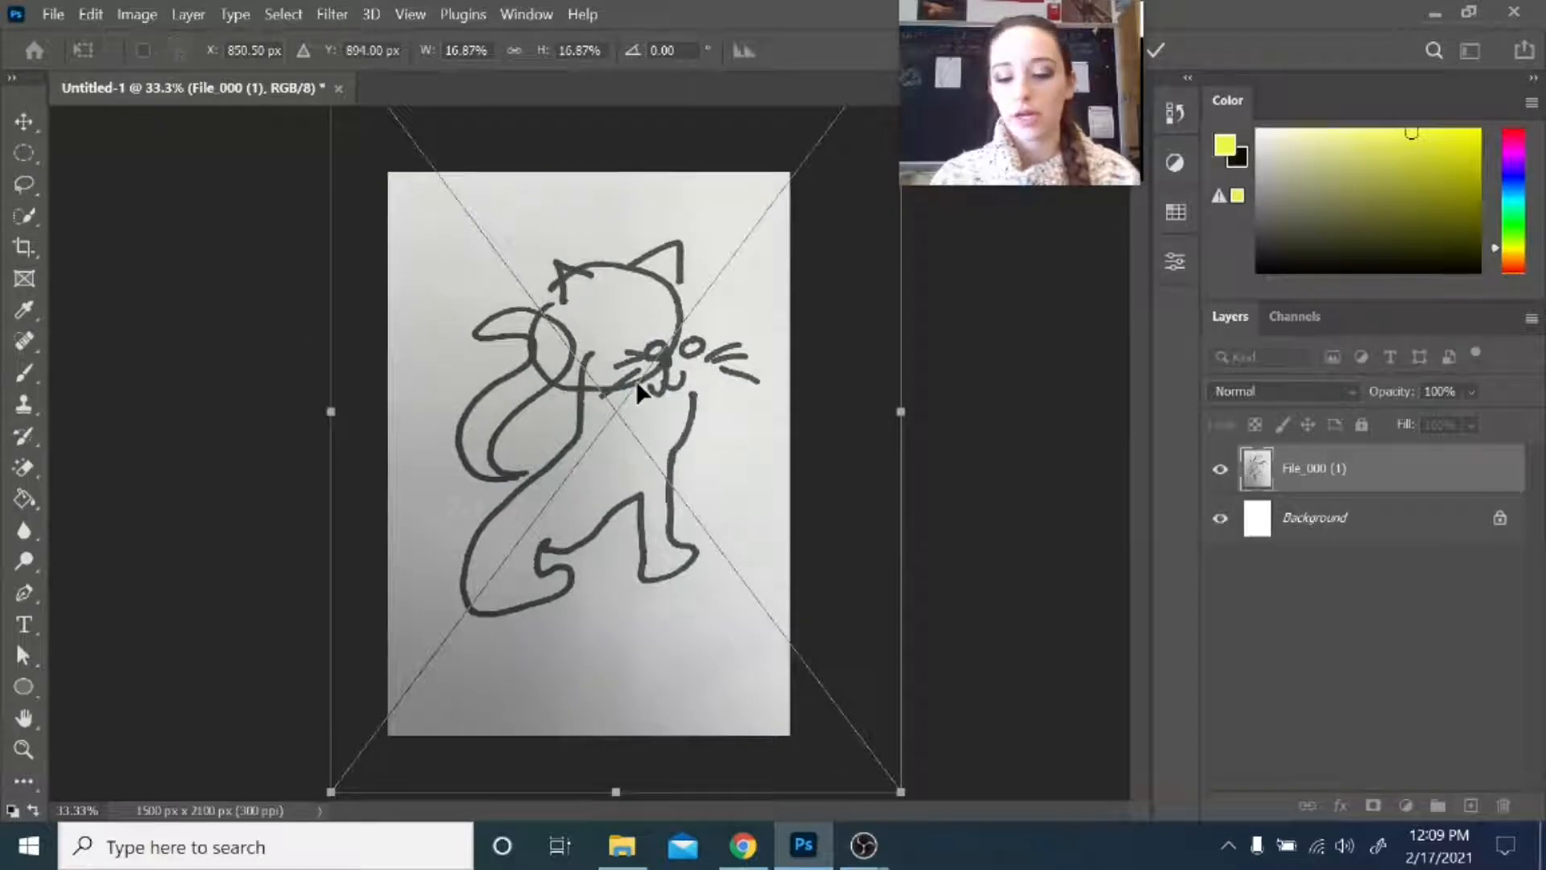
key("Return")
key("s")
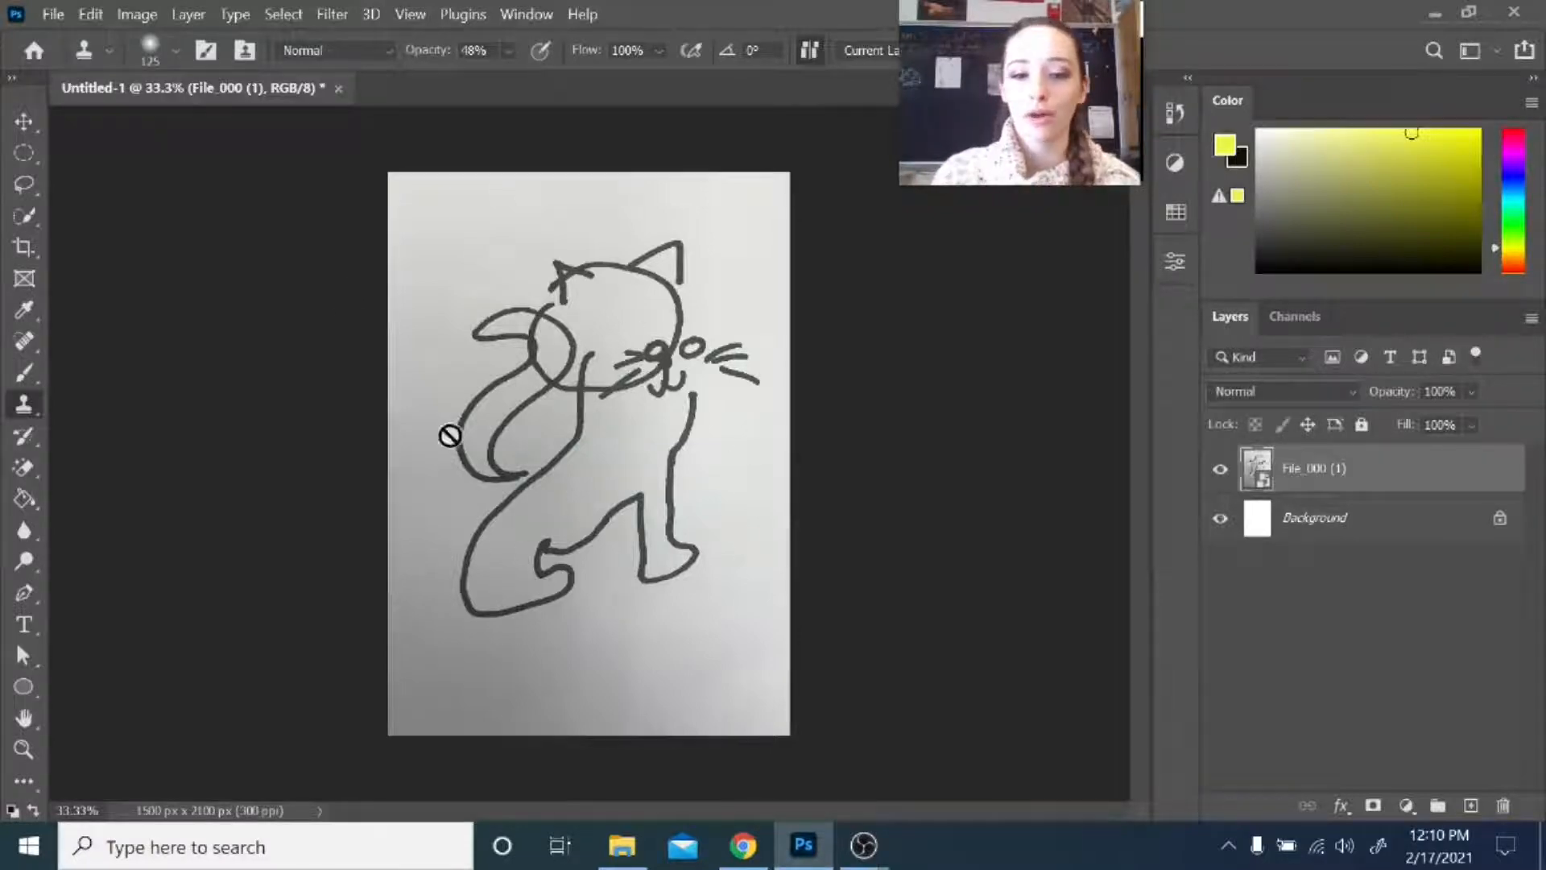
- Add a new layer and place the "cat picture" photo from the Pictures folder as an embedded image
left_click(1471, 805)
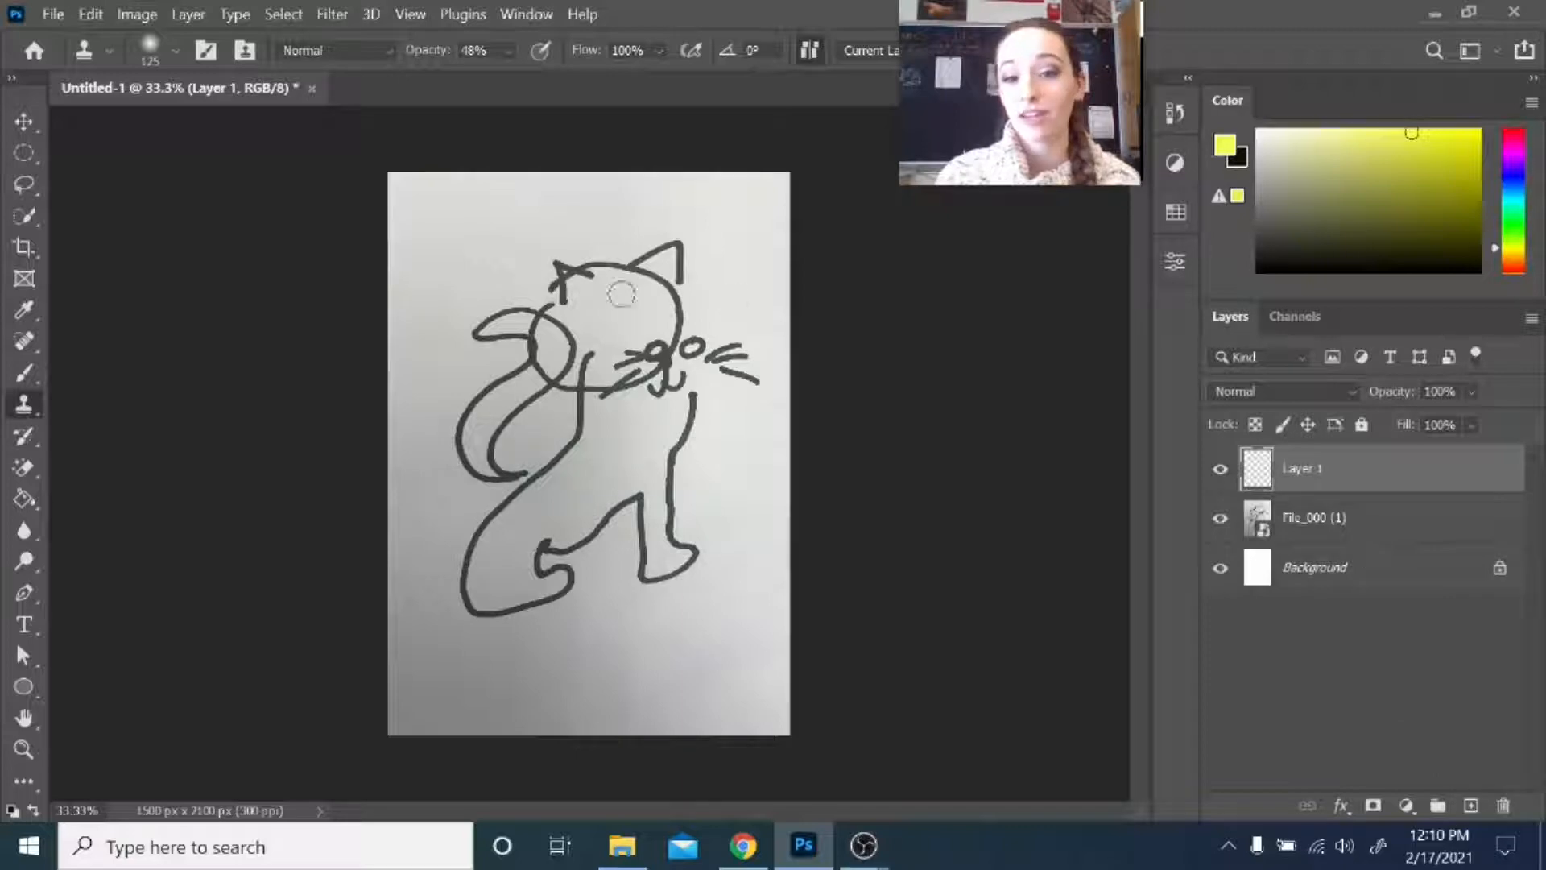
left_click(54, 14)
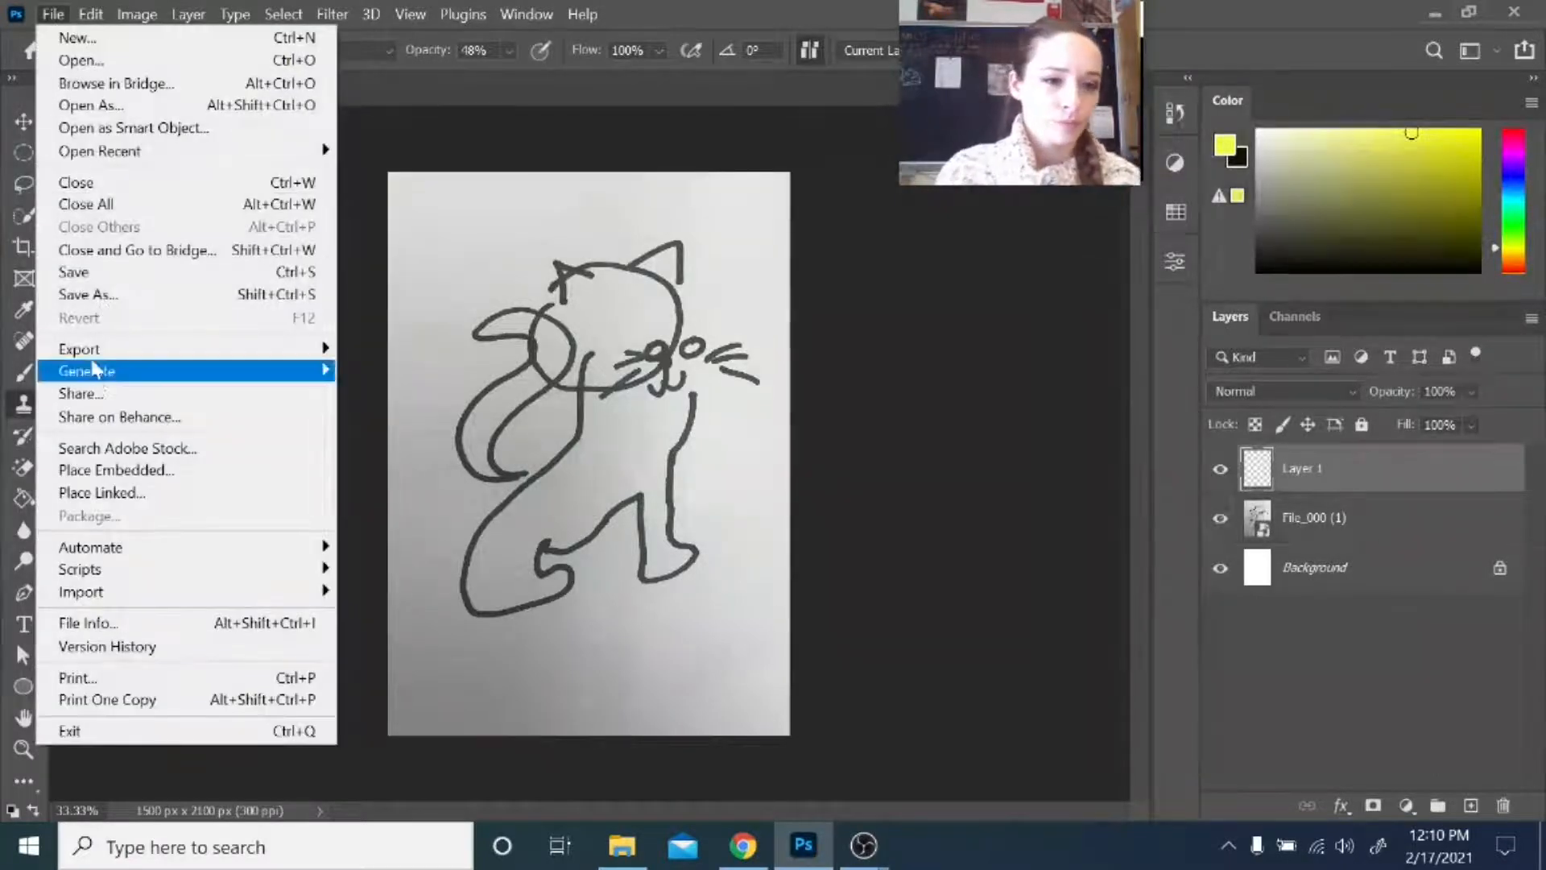
left_click(102, 471)
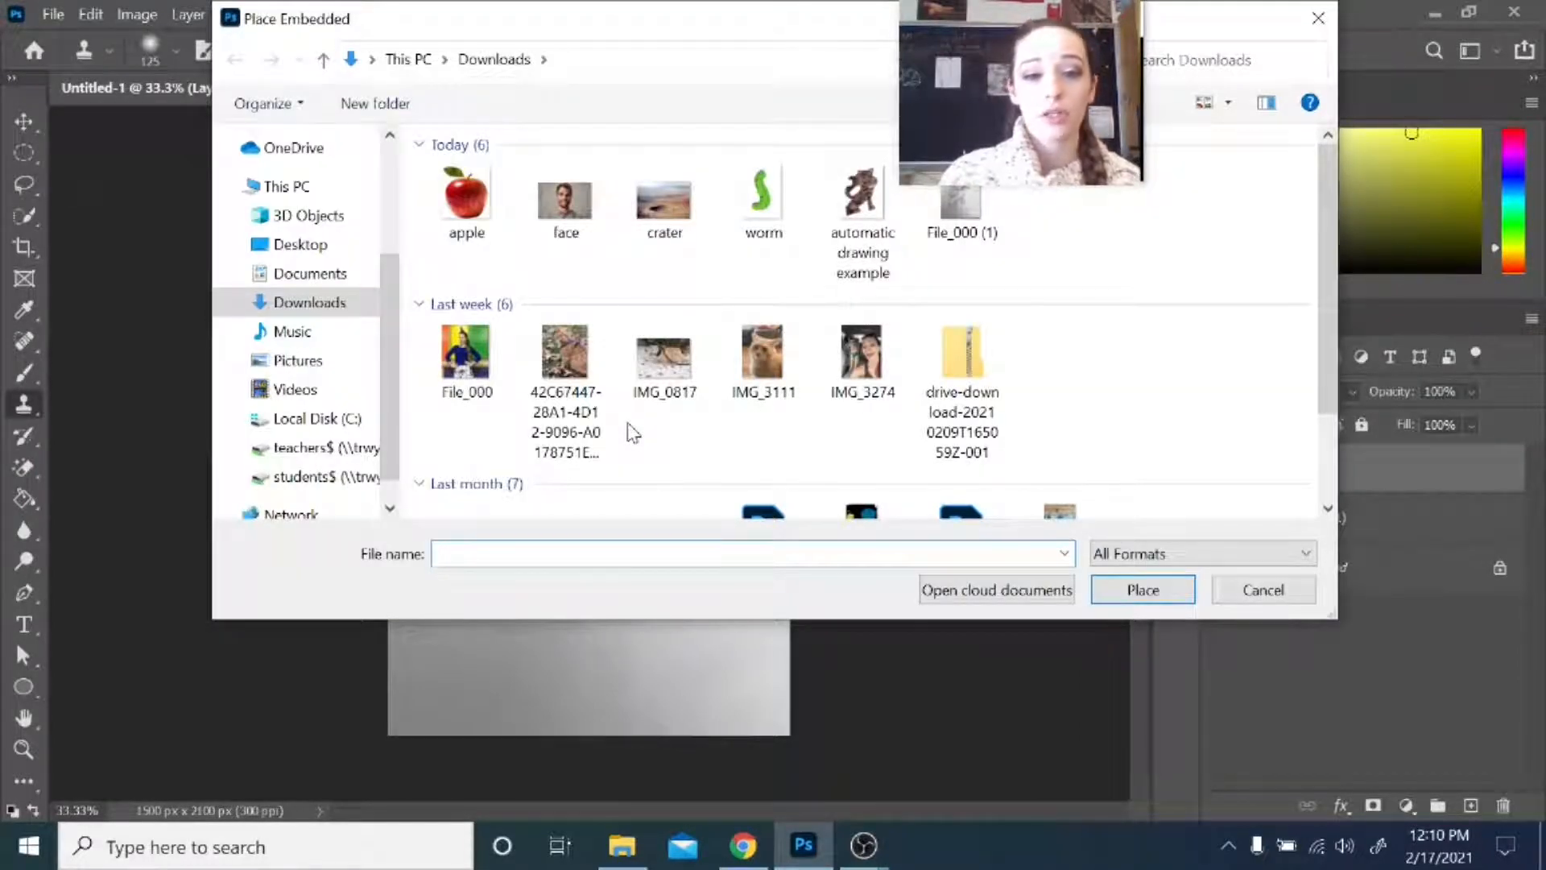
left_click(297, 361)
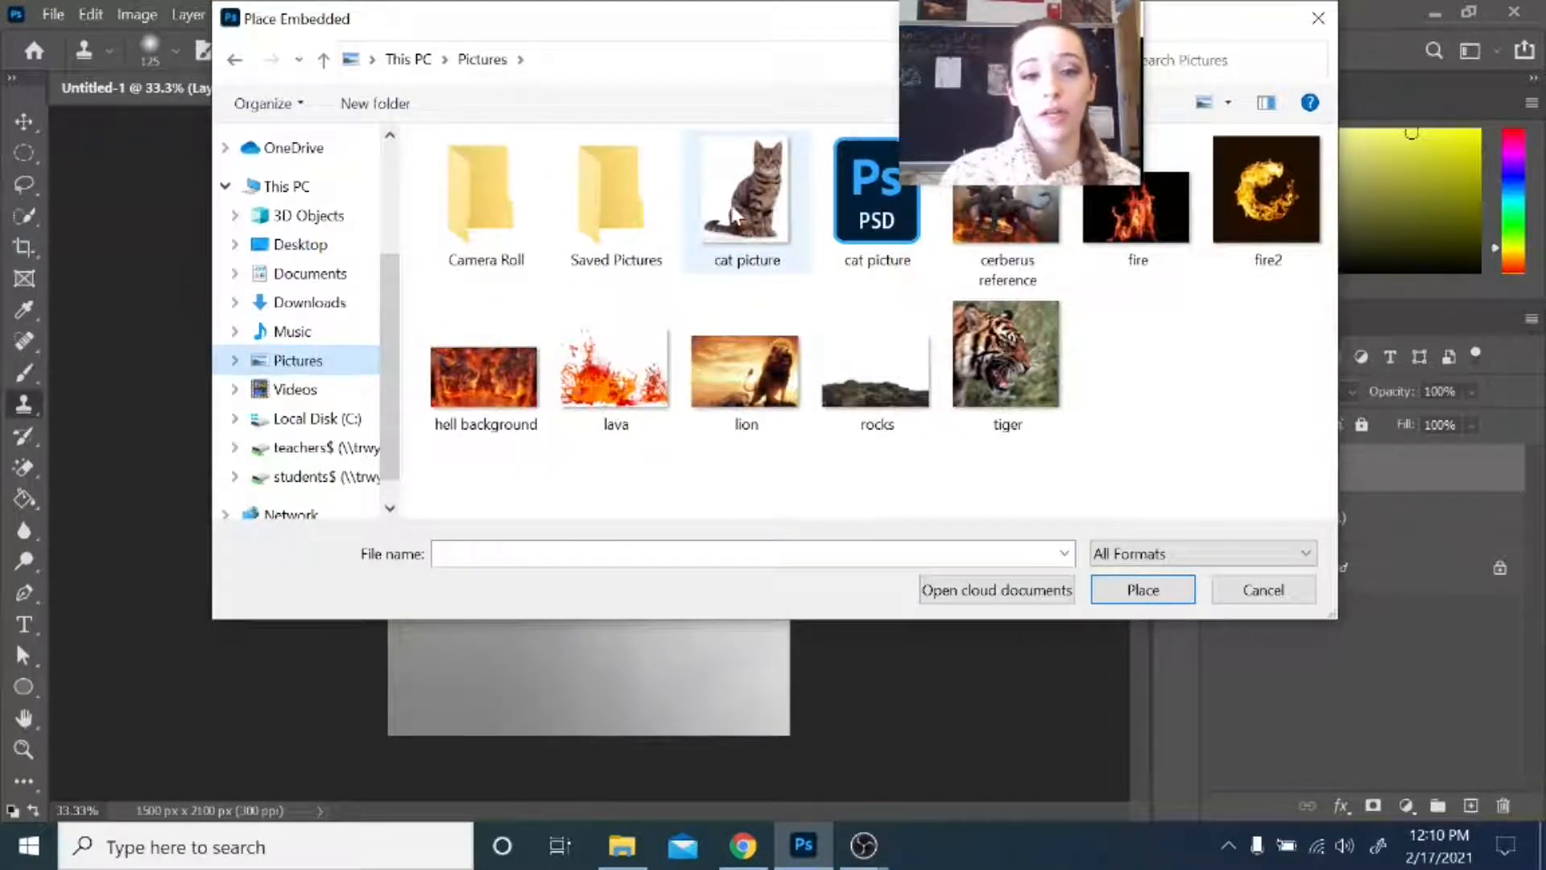
left_click(734, 216)
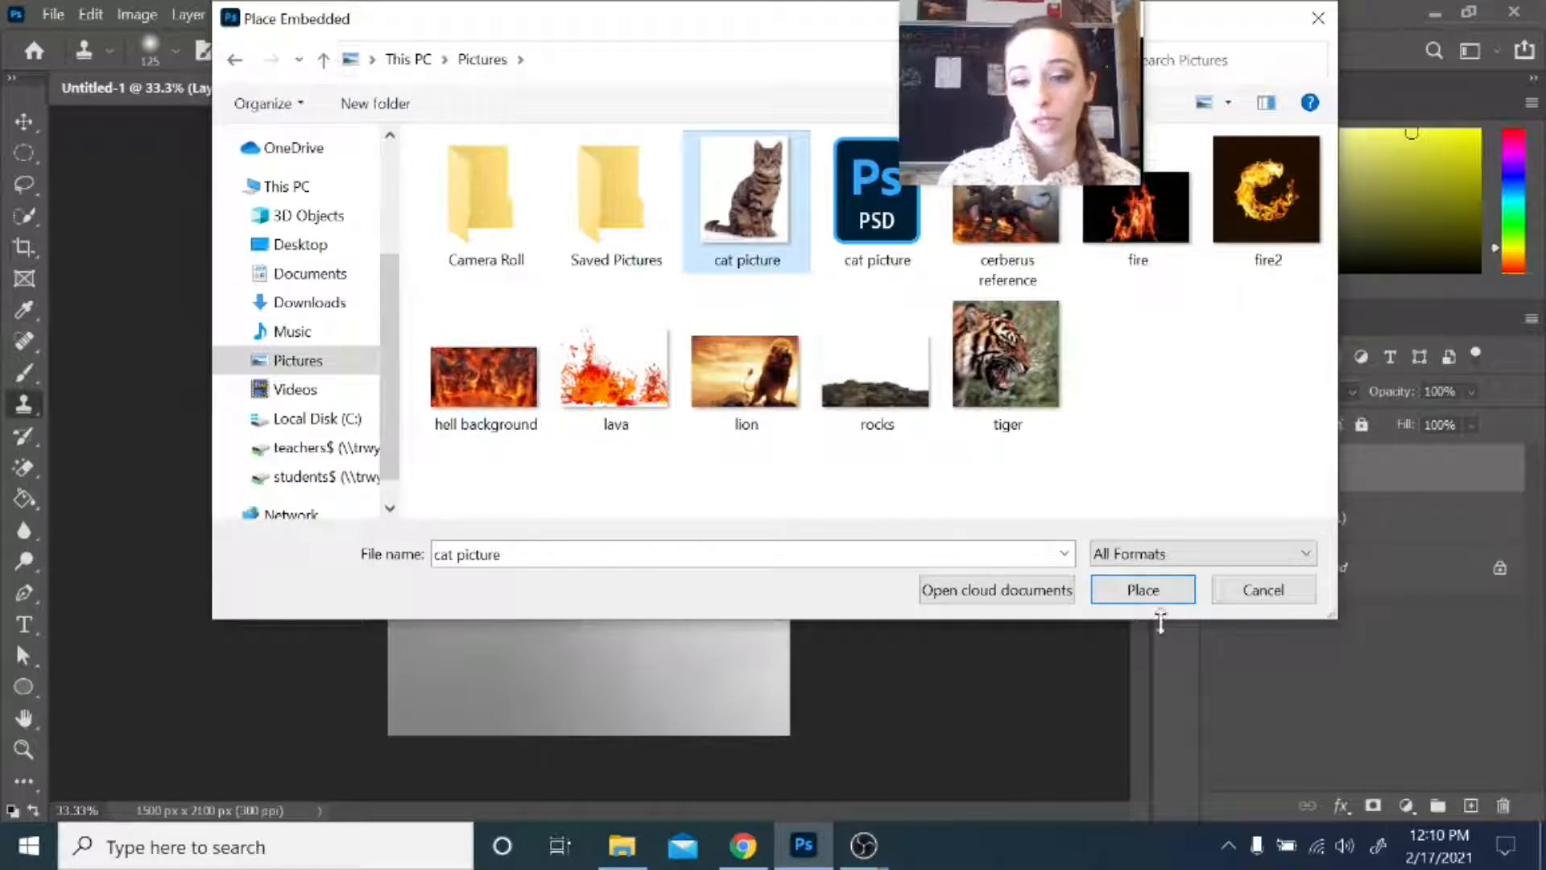
left_click(1153, 600)
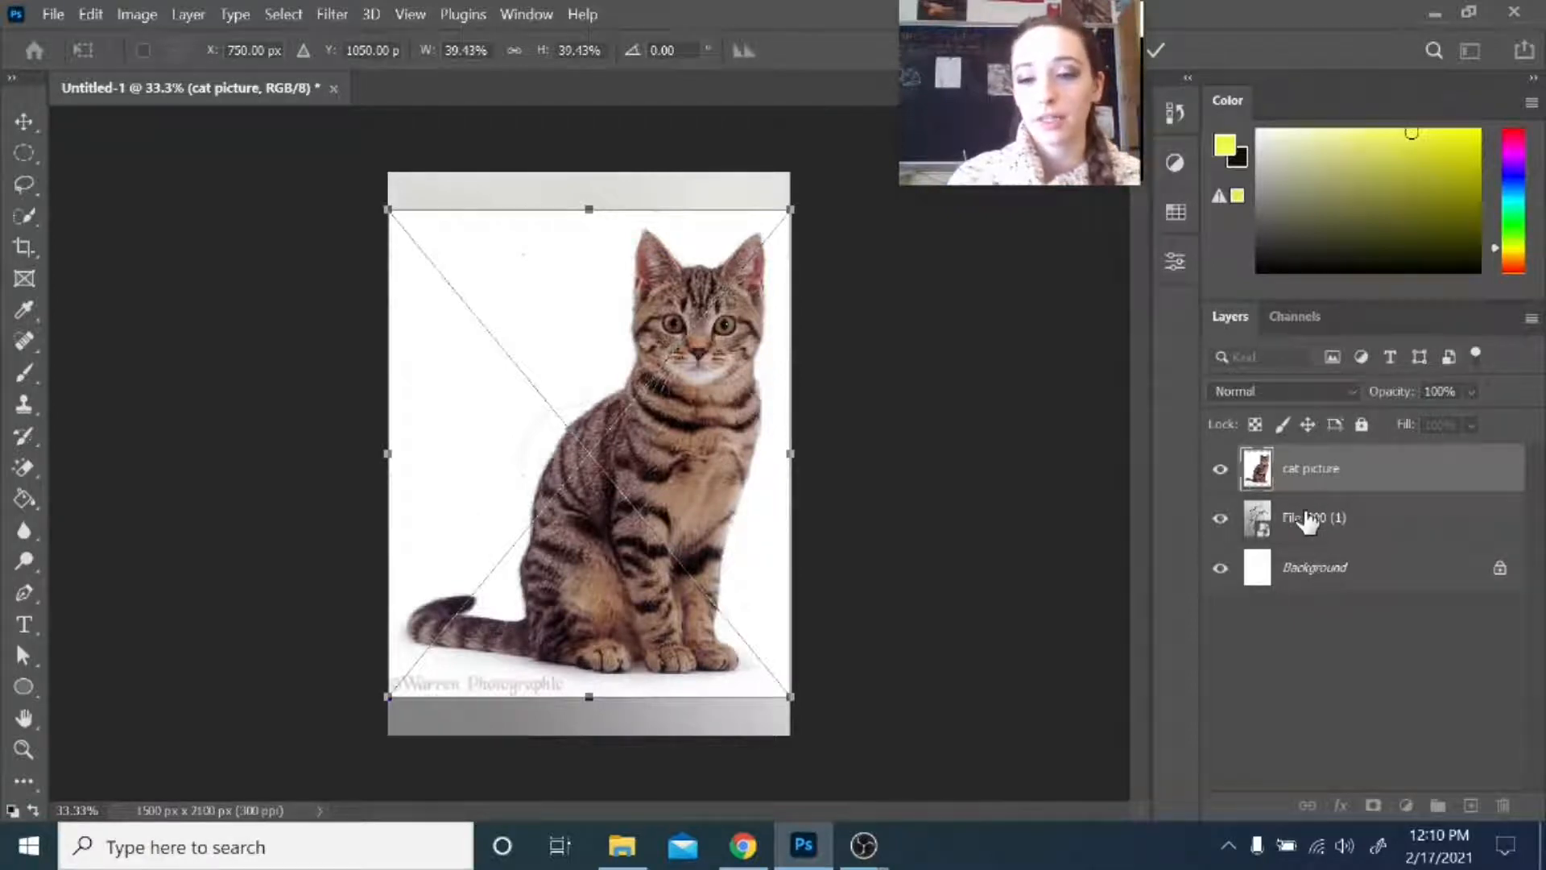
- Commit the placed cat photo, move its layer below the File_000 (1) drawing layer, and hide the drawing
key("Return")
key("s")
key("ctrl+bracketleft")
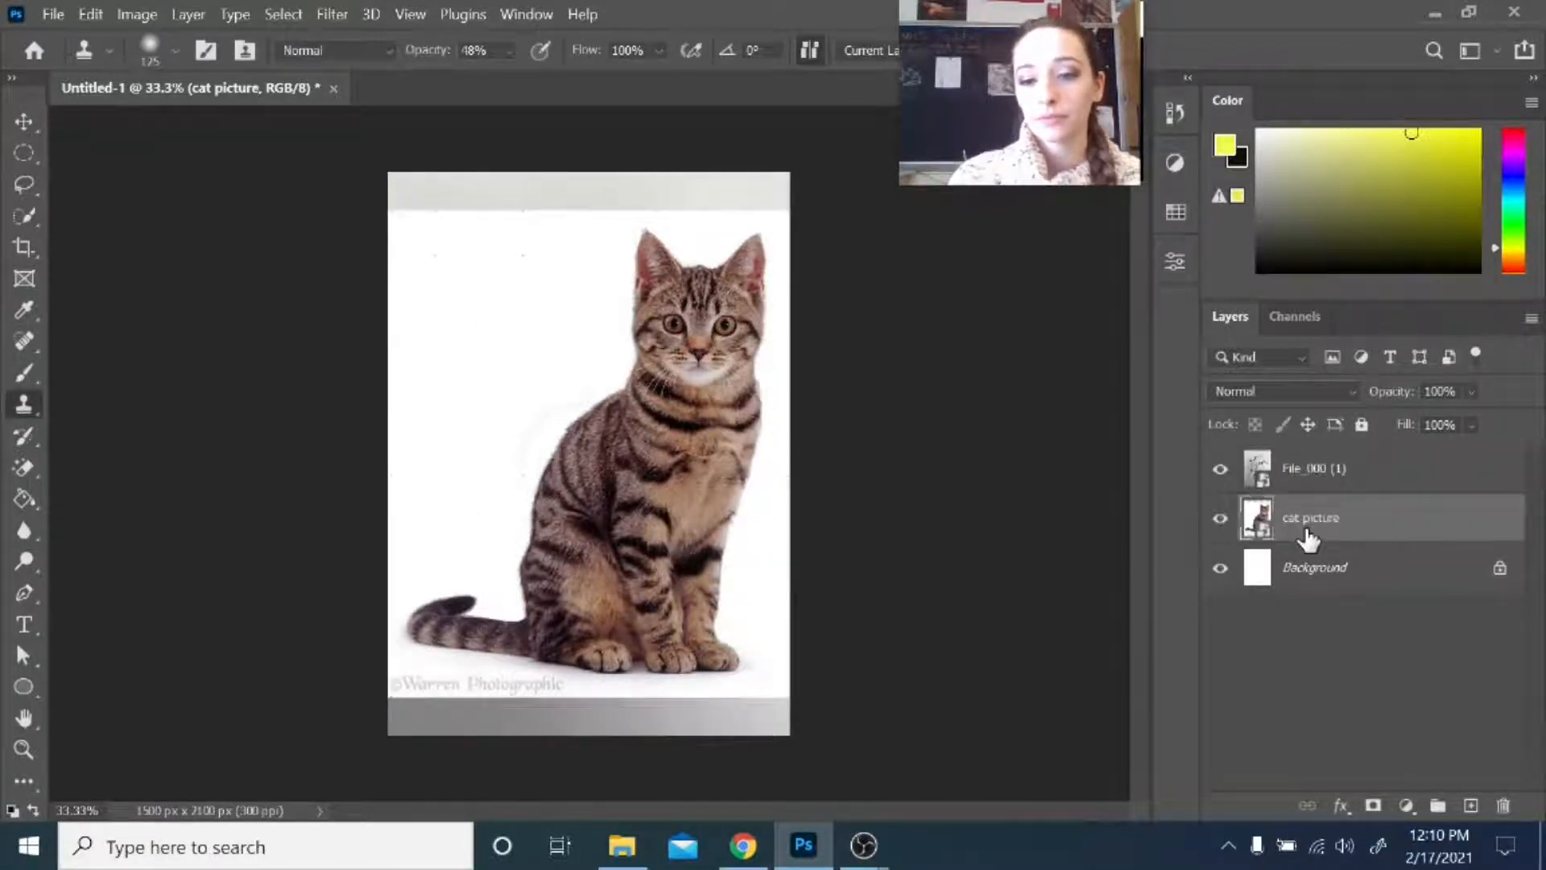
left_click(1221, 471)
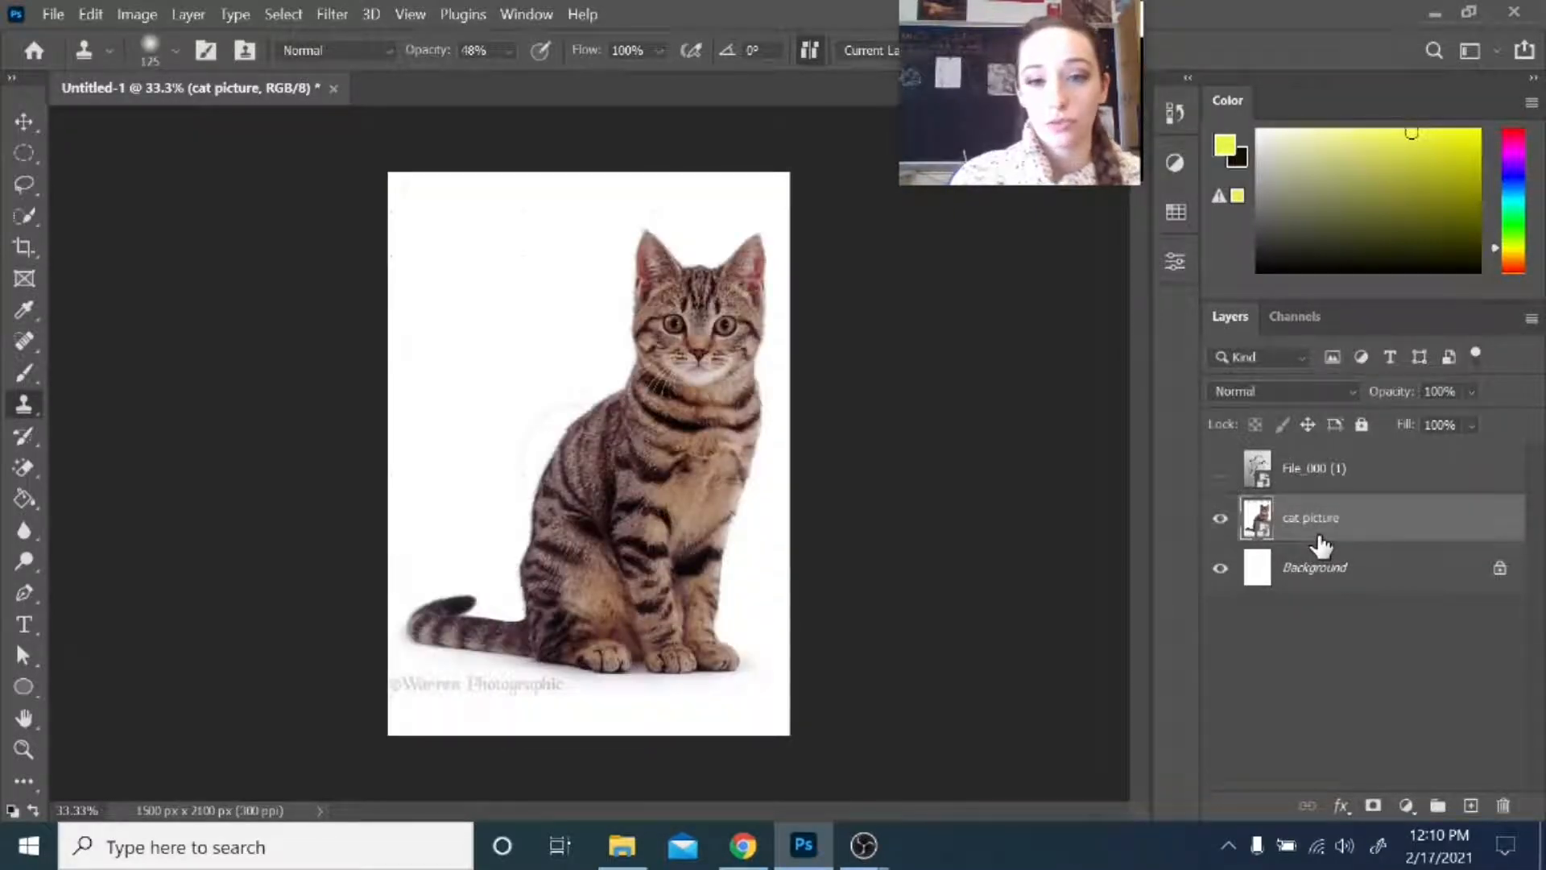
- Outline the cat's face without the ears using the Lasso tool and copy the selection to a new layer
key("z")
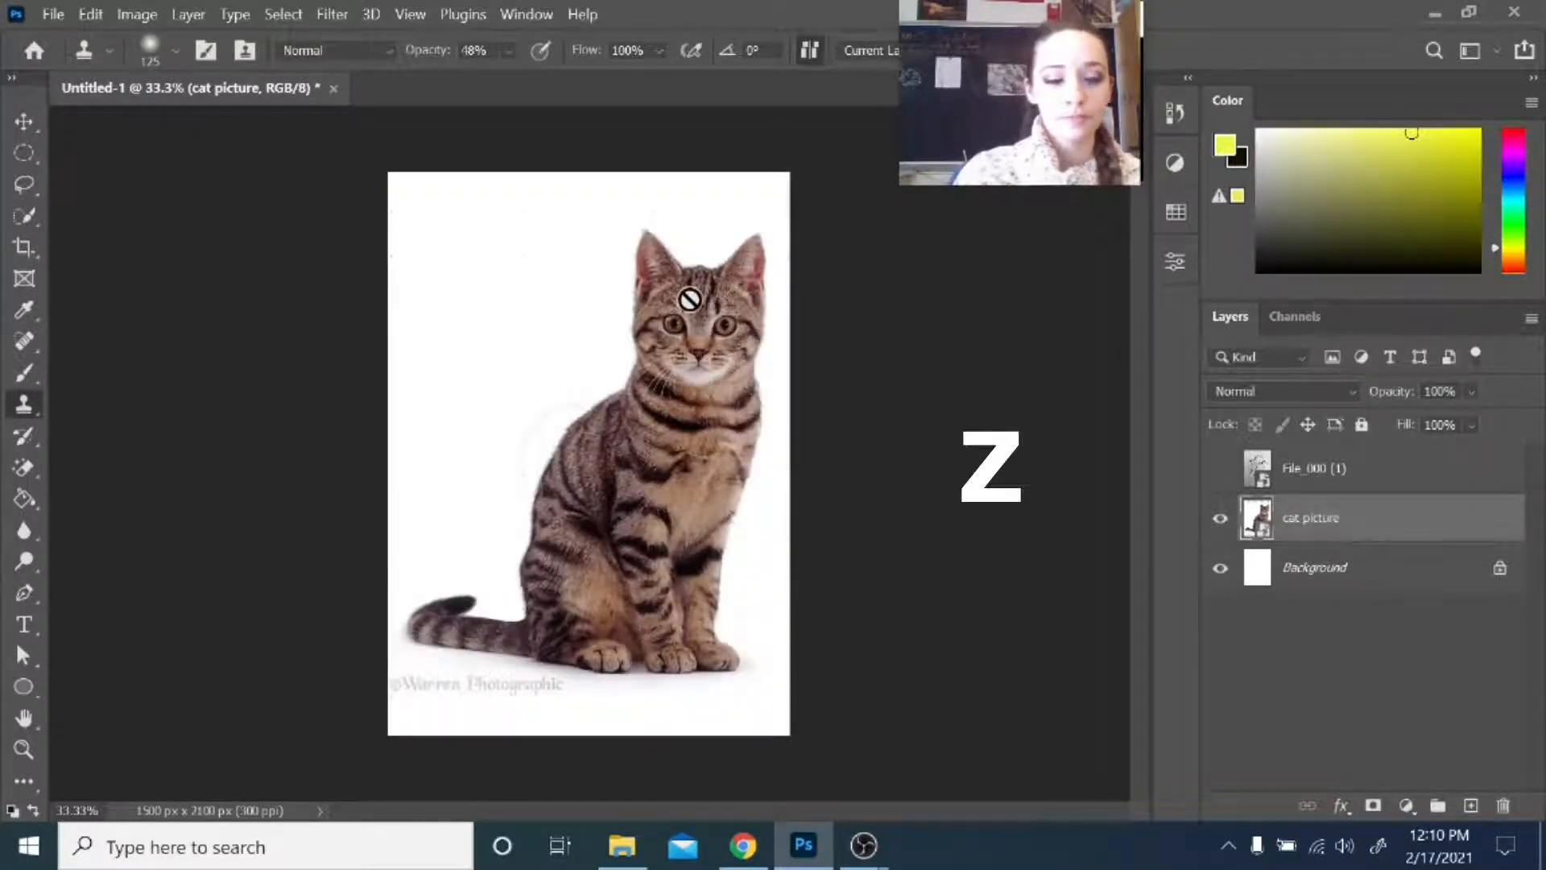
left_click(769, 263)
left_click(719, 266)
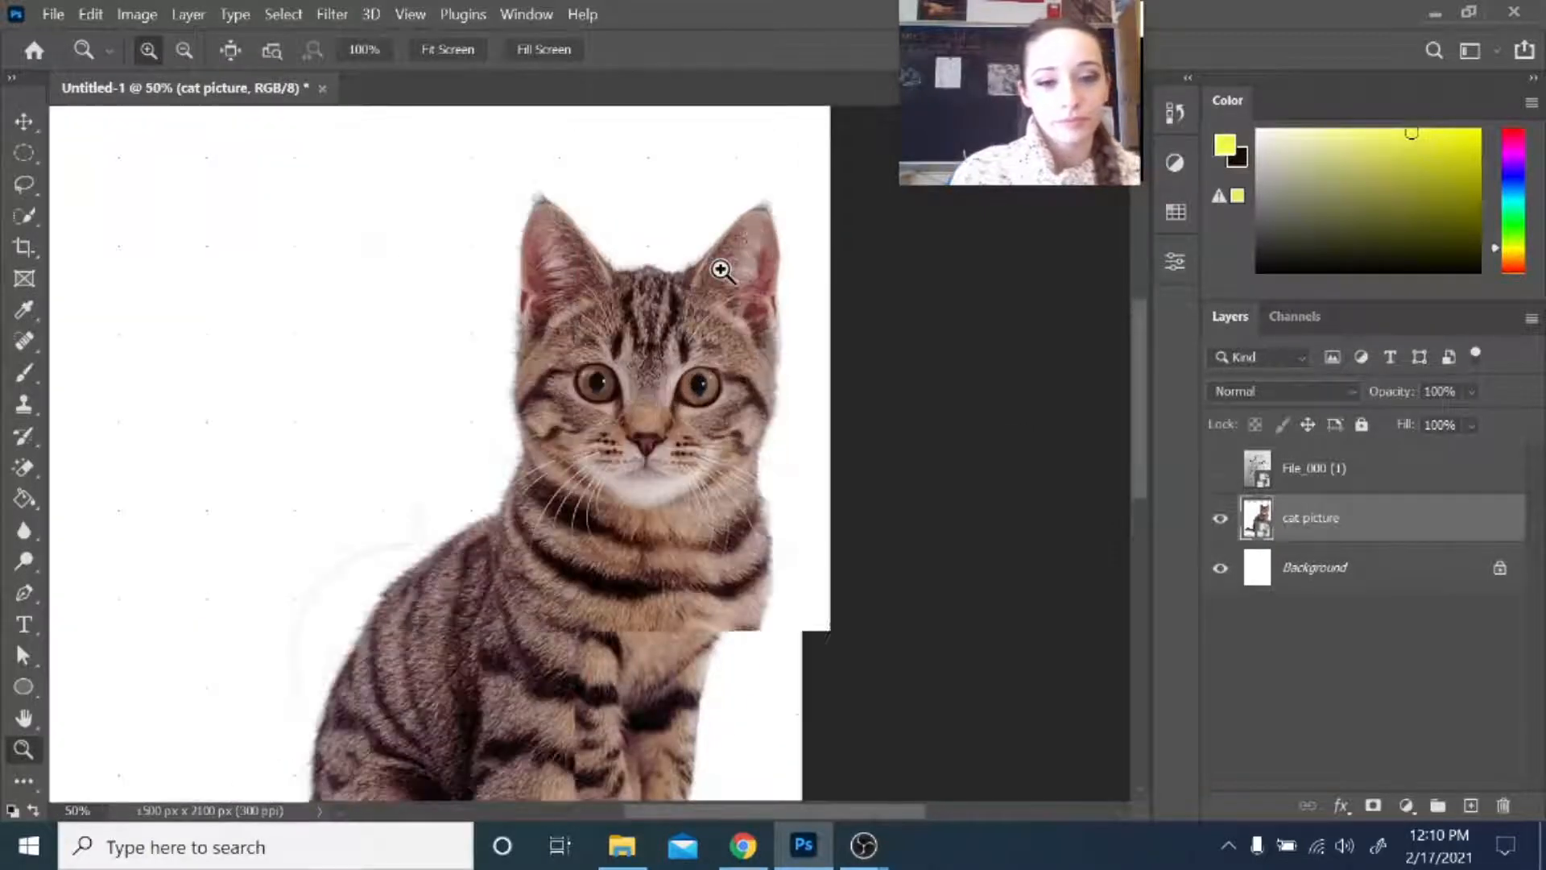
left_click(759, 237)
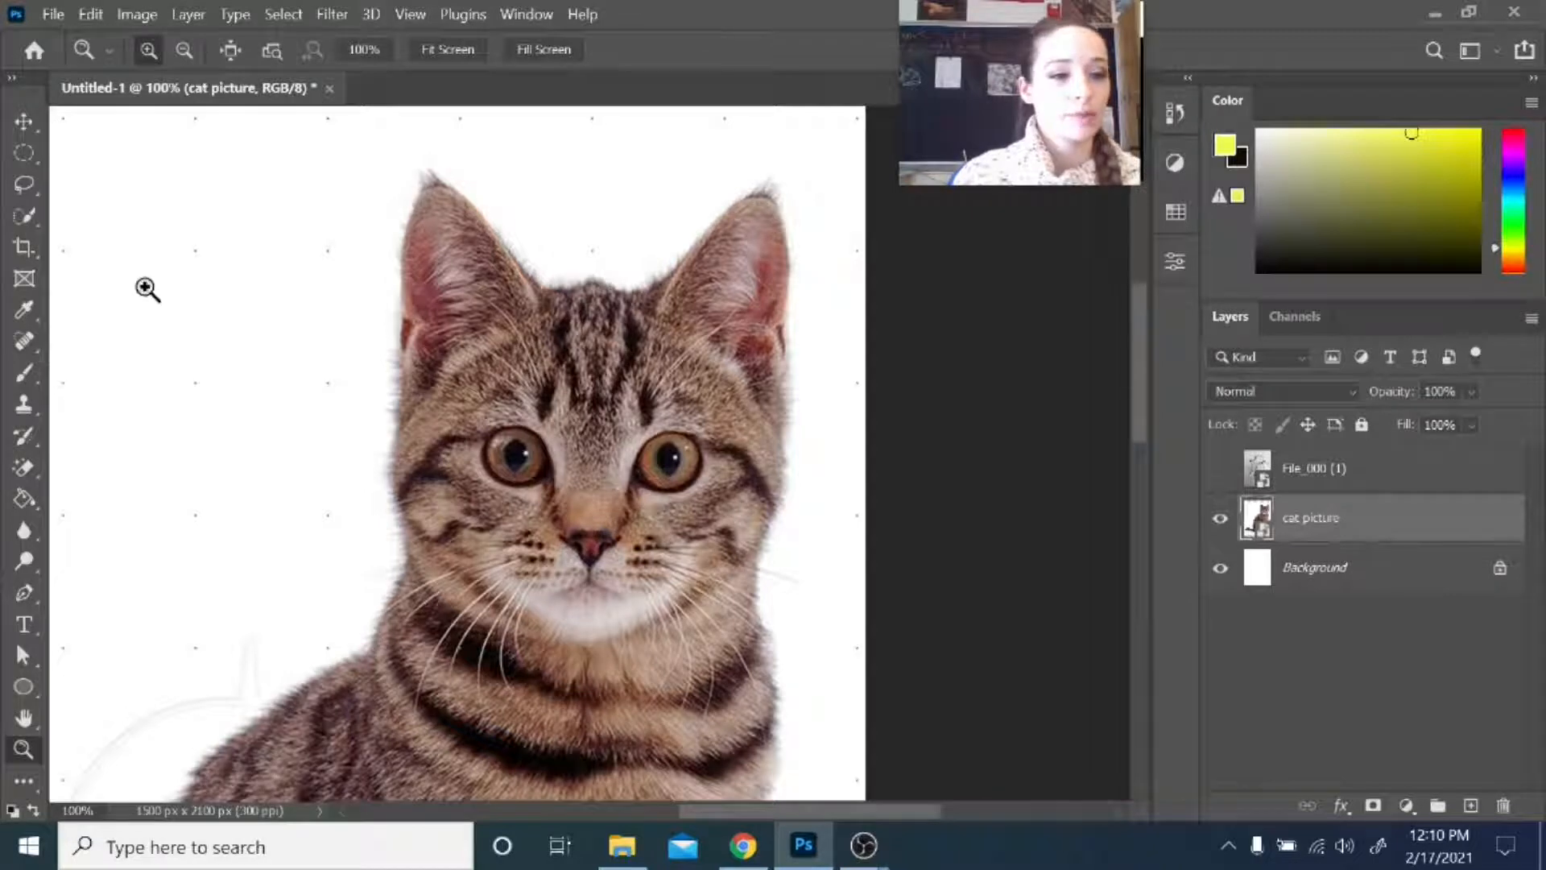
left_click(26, 223)
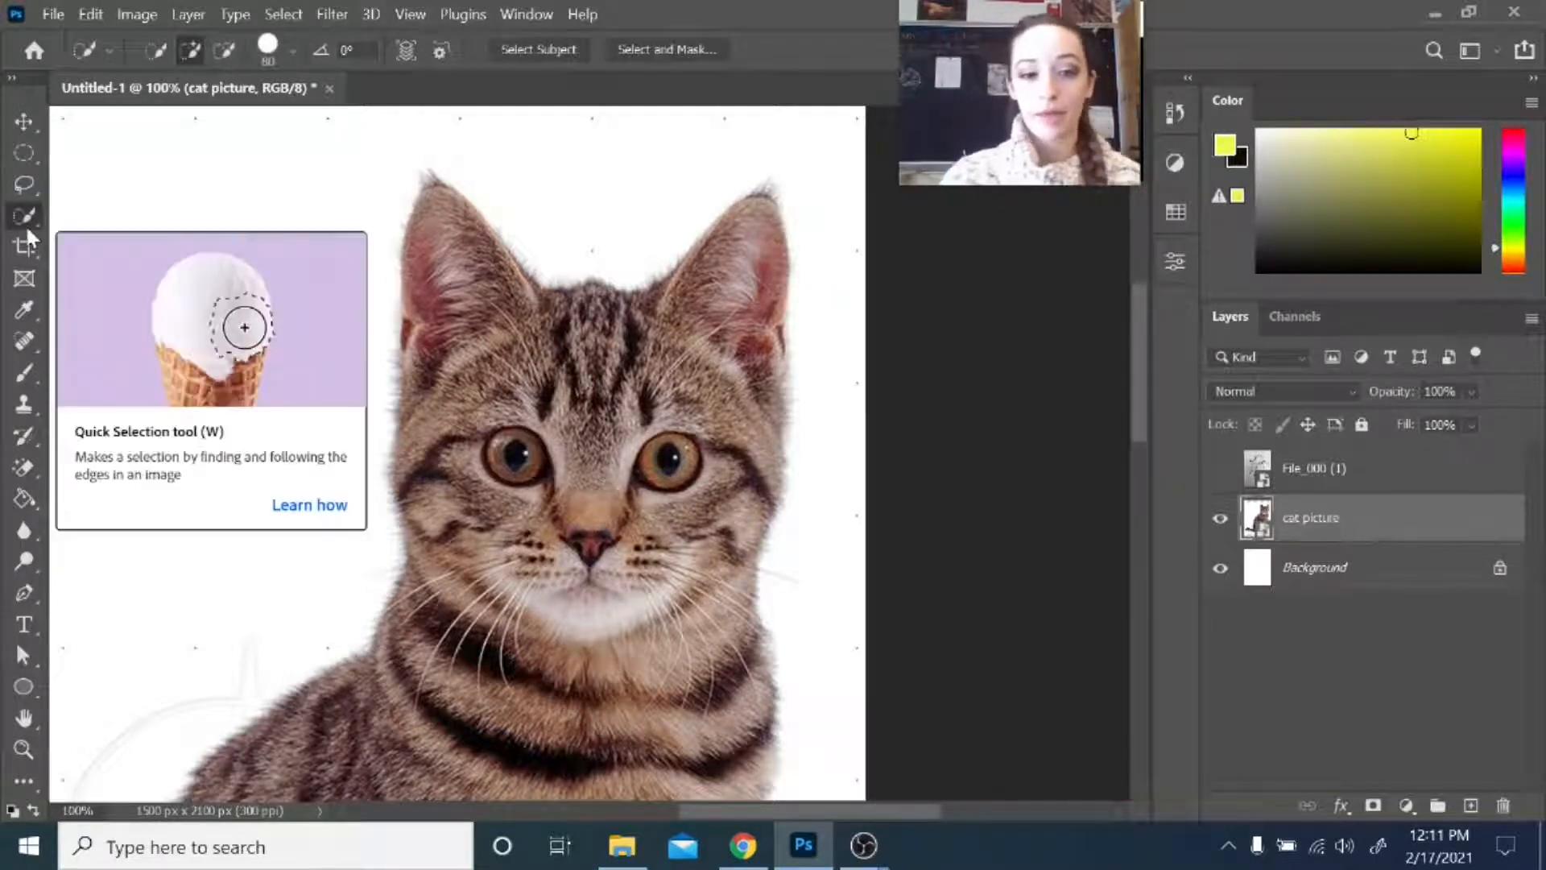
left_click(25, 184)
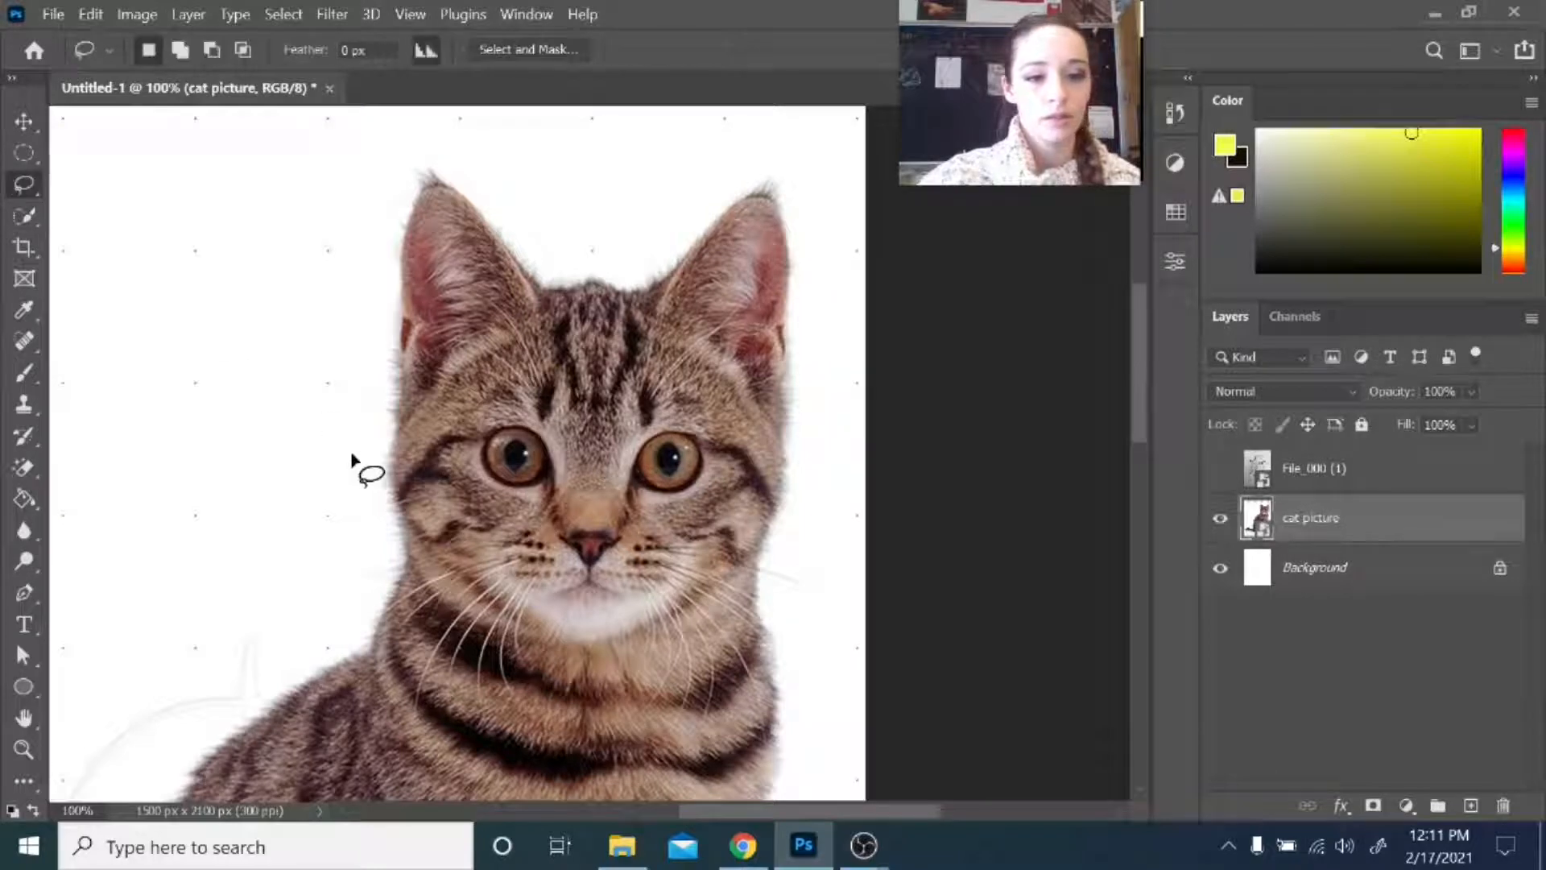
mouse_move(366, 509)
left_mouse_down()
mouse_move(371, 344)
mouse_move(543, 282)
mouse_move(631, 278)
mouse_move(740, 327)
mouse_move(772, 365)
mouse_move(816, 494)
mouse_move(802, 532)
mouse_move(697, 613)
mouse_move(550, 657)
mouse_move(405, 605)
mouse_move(373, 491)
left_mouse_up()
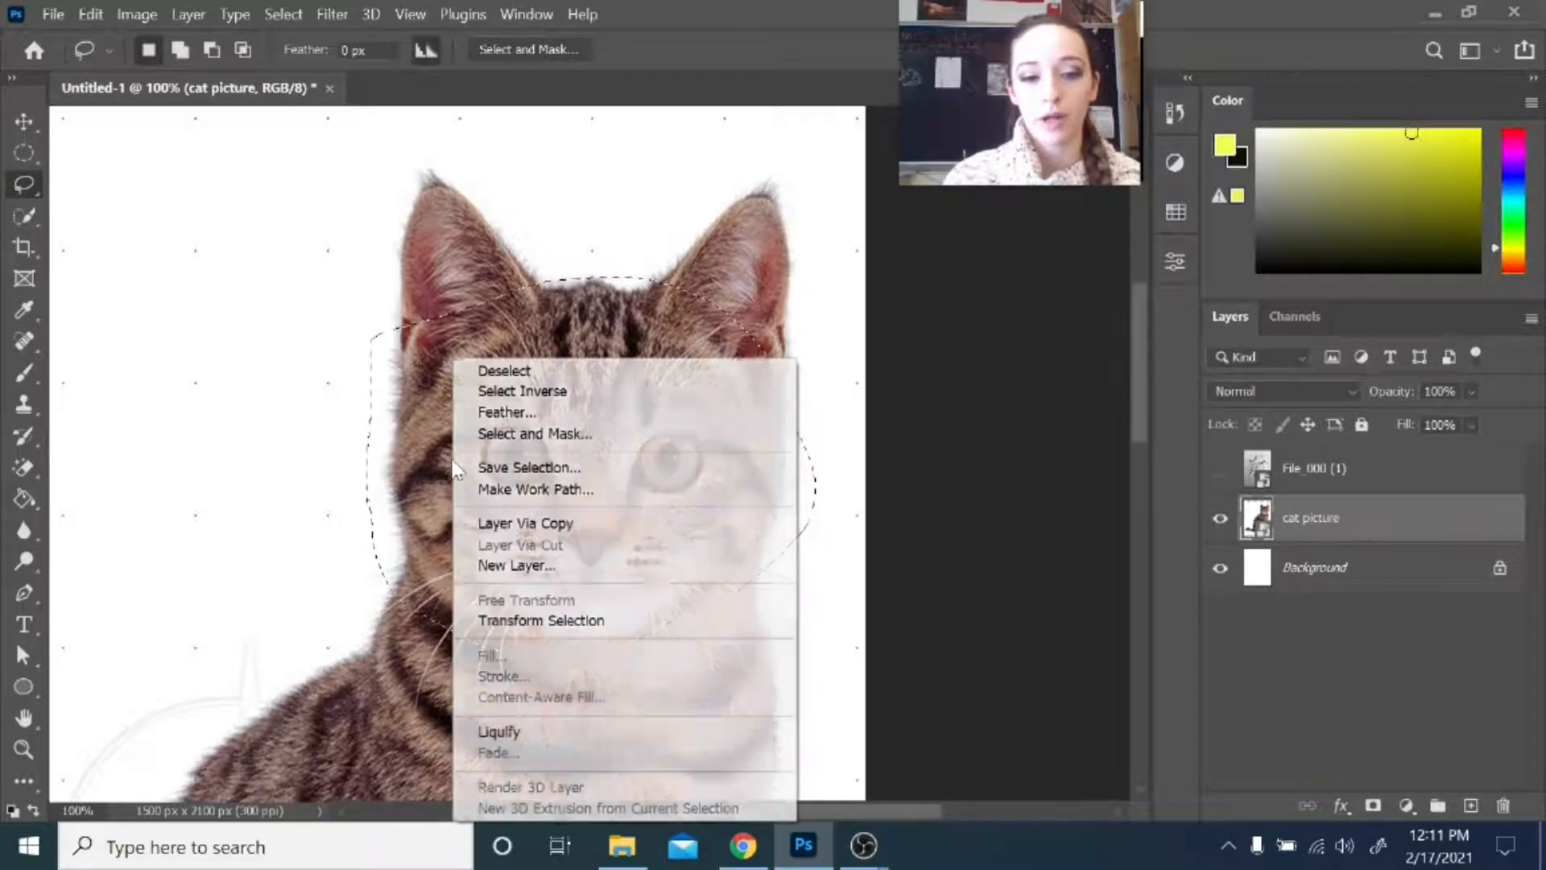
right_click(453, 463)
left_click(525, 524)
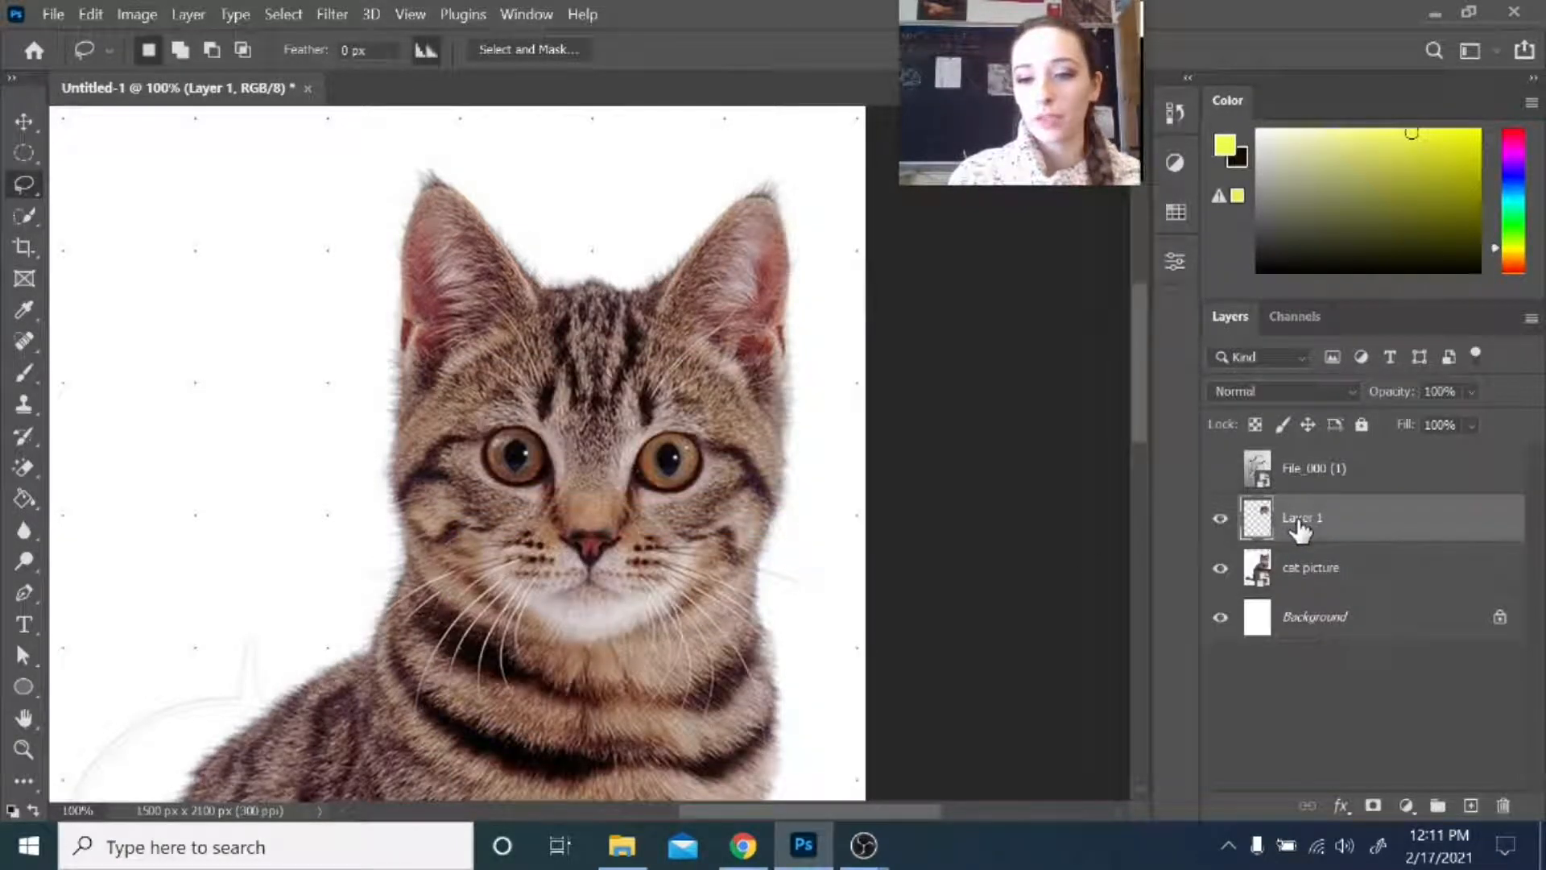
- Move the copied face layer above the File_000 (1) drawing layer and show the drawing again
left_click_drag(1295, 520, 1350, 483)
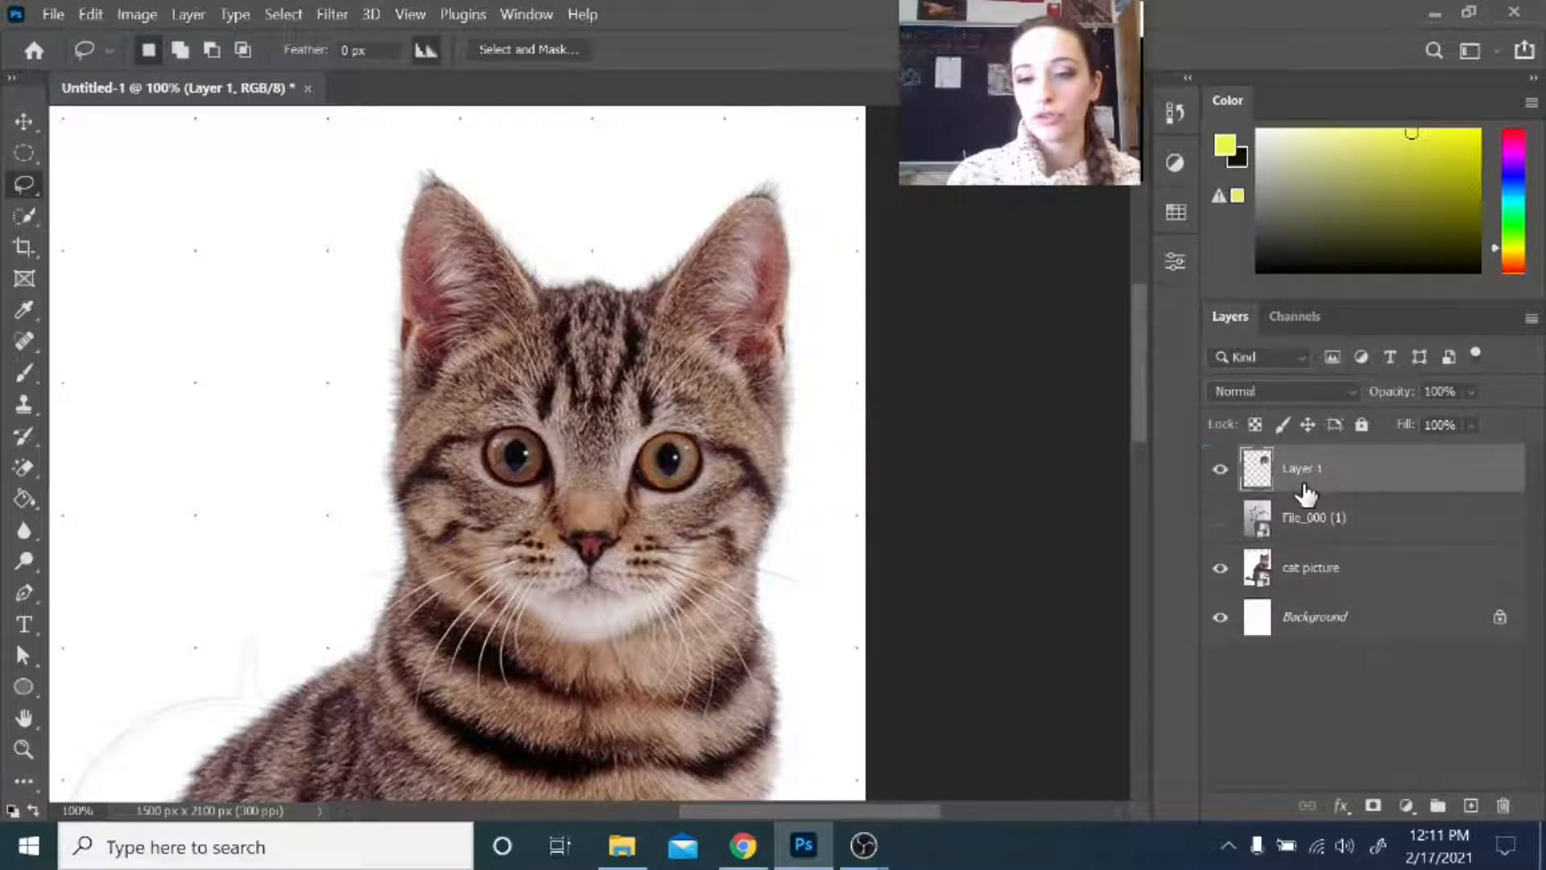
left_click(1220, 519)
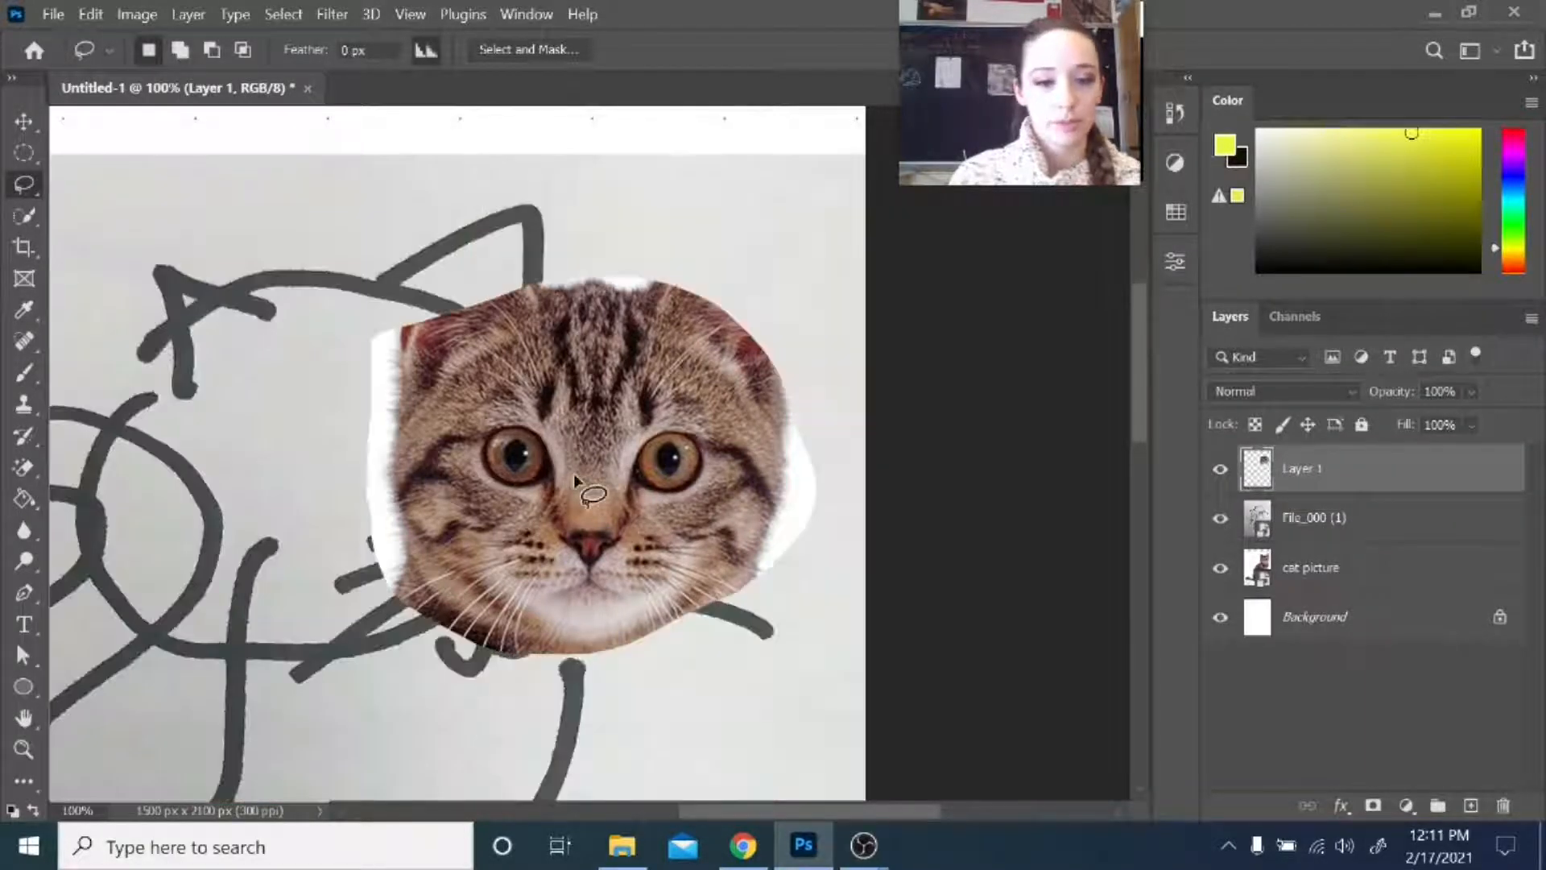
- Move the cat face onto the sketched cat's head, lowering its layer opacity to 63% to align it with the outline
key("v")
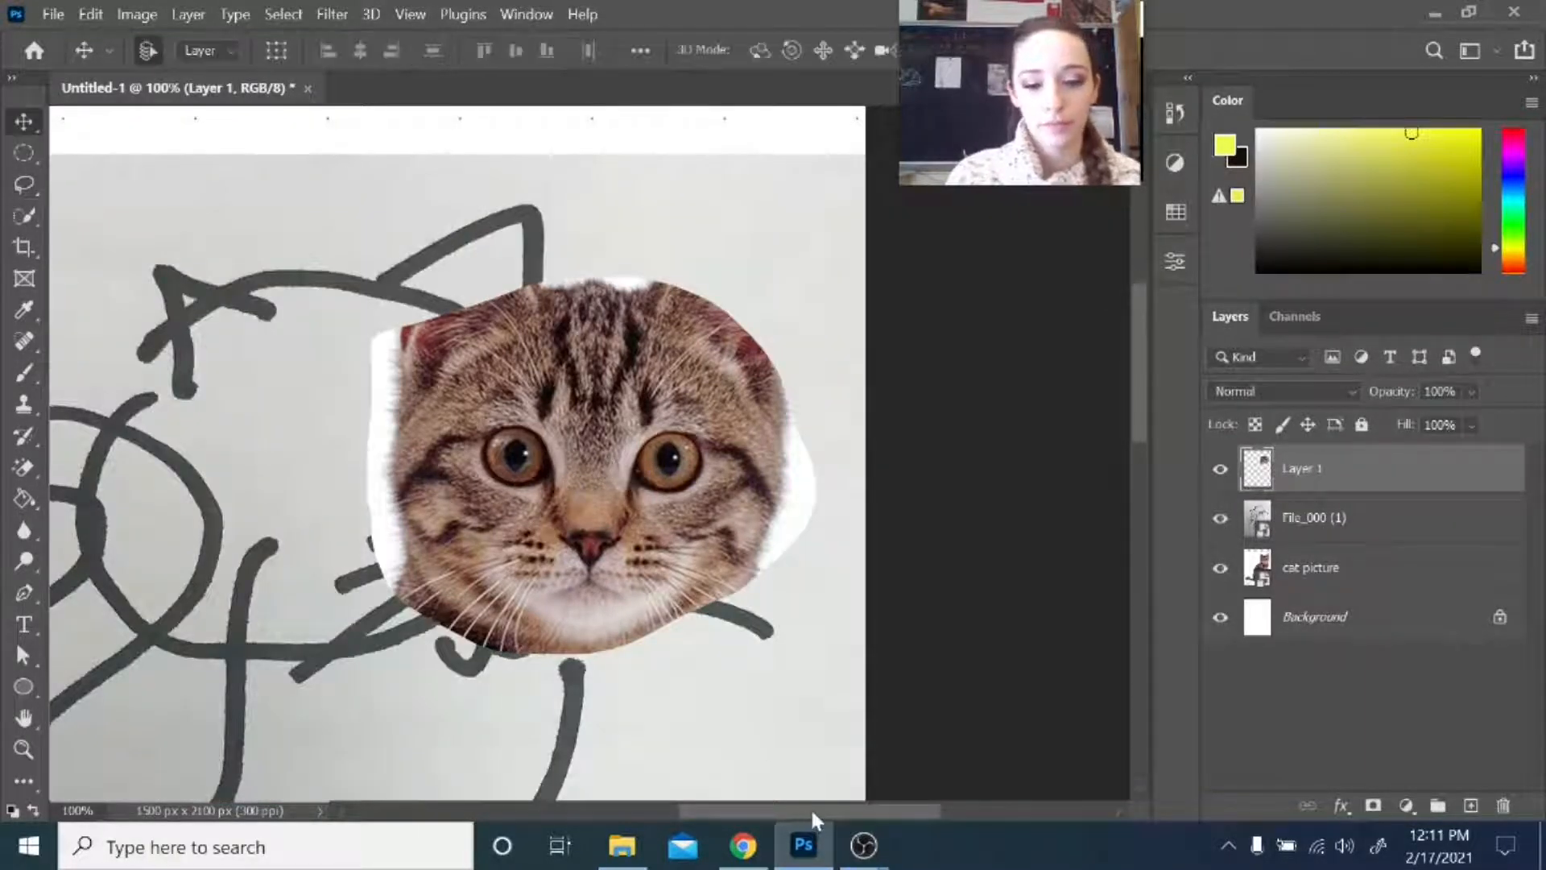
left_click_drag(811, 811, 789, 808)
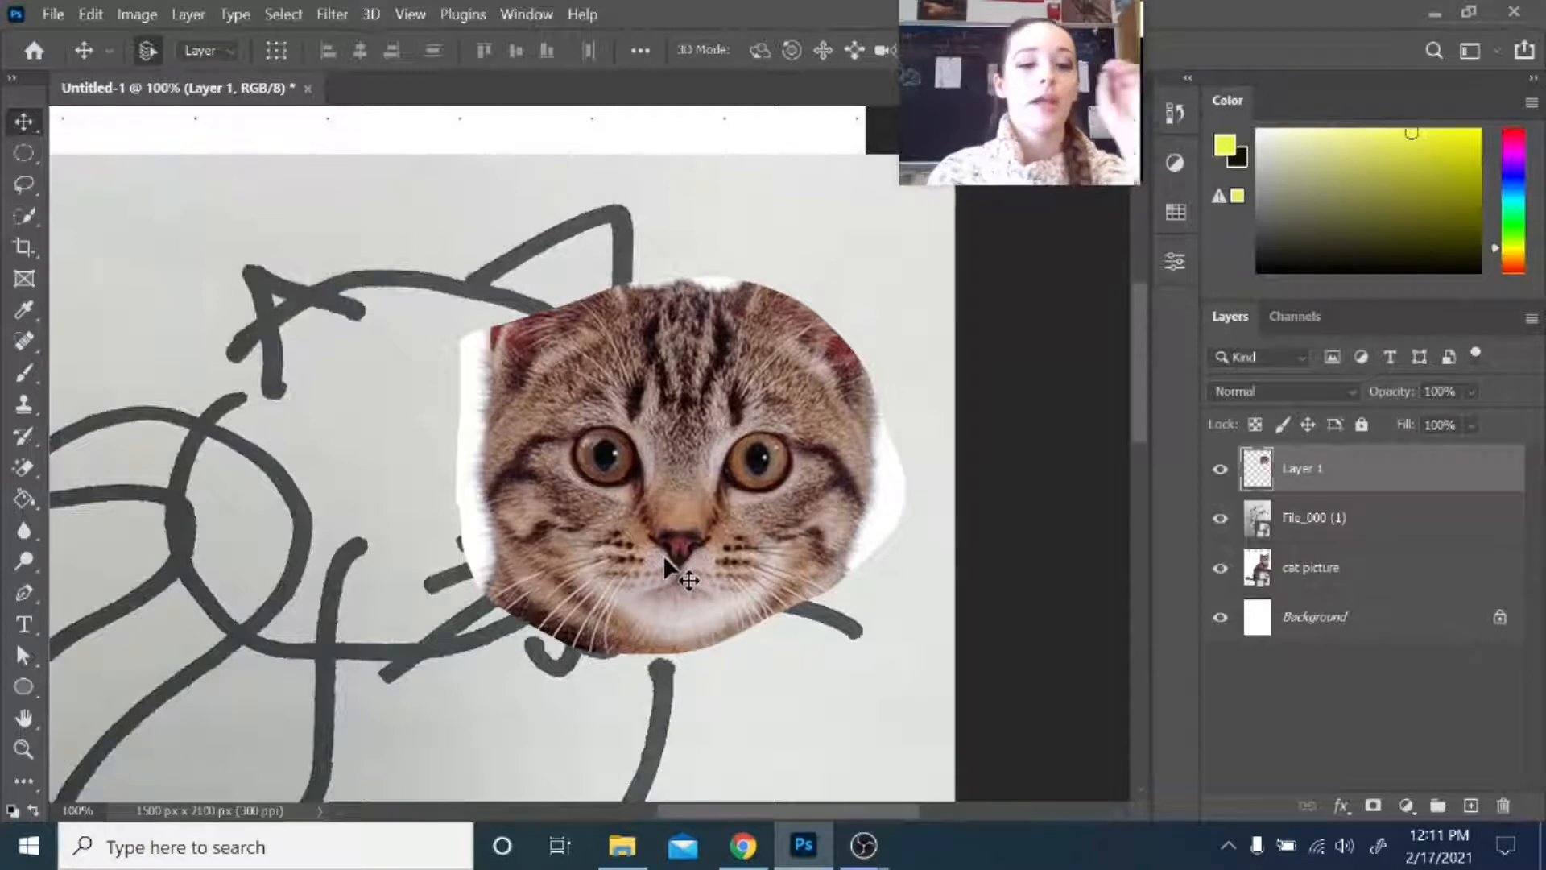
mouse_move(666, 558)
left_mouse_down()
mouse_move(402, 600)
mouse_move(369, 573)
mouse_move(385, 541)
left_mouse_up()
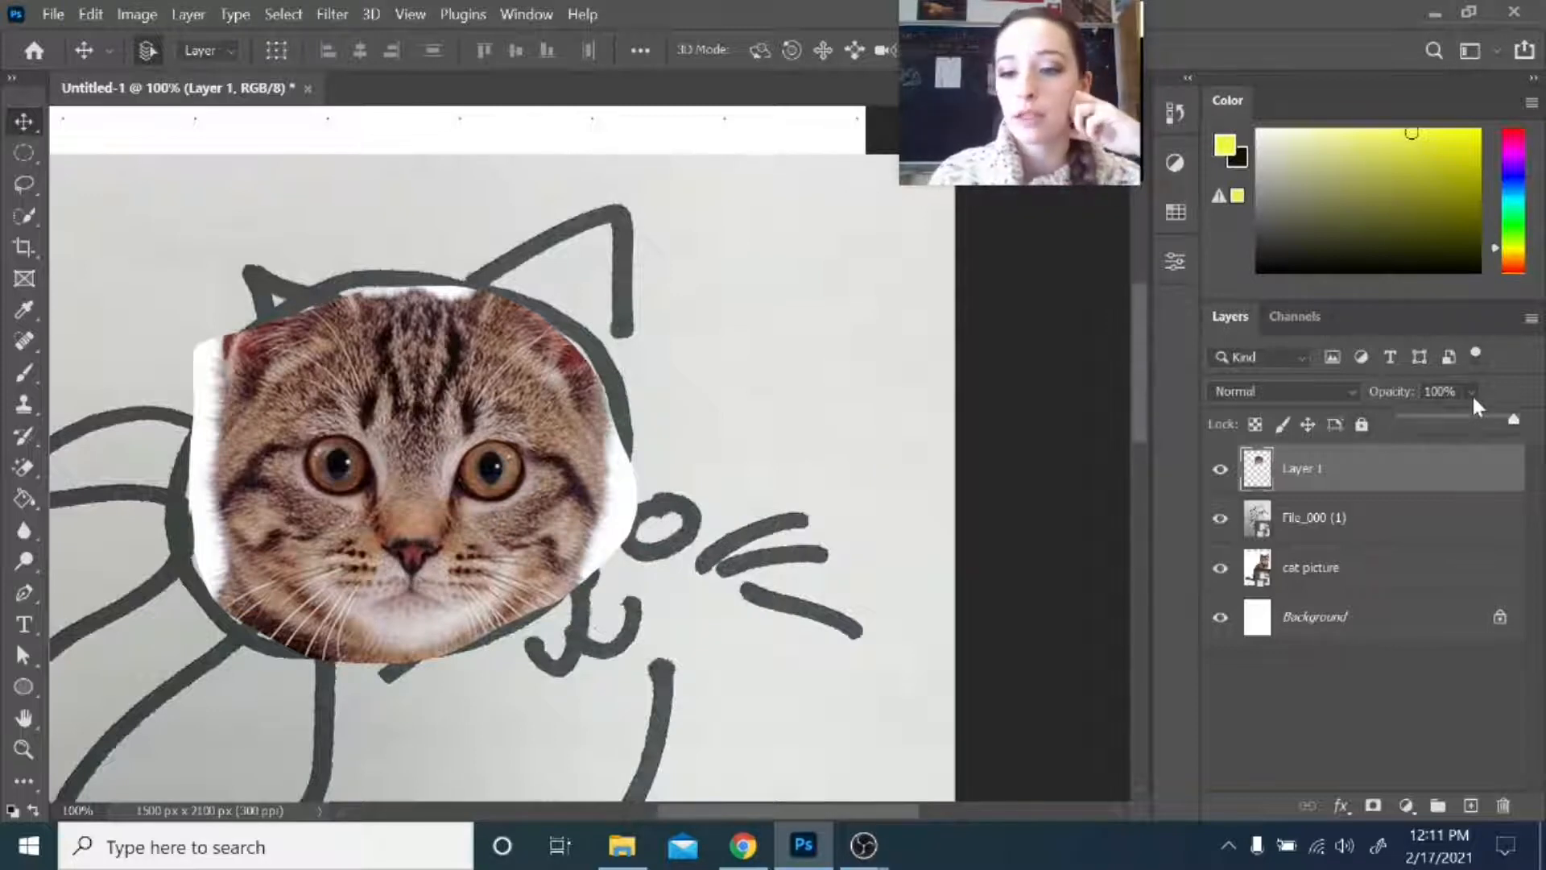
left_click_drag(1513, 420, 1472, 424)
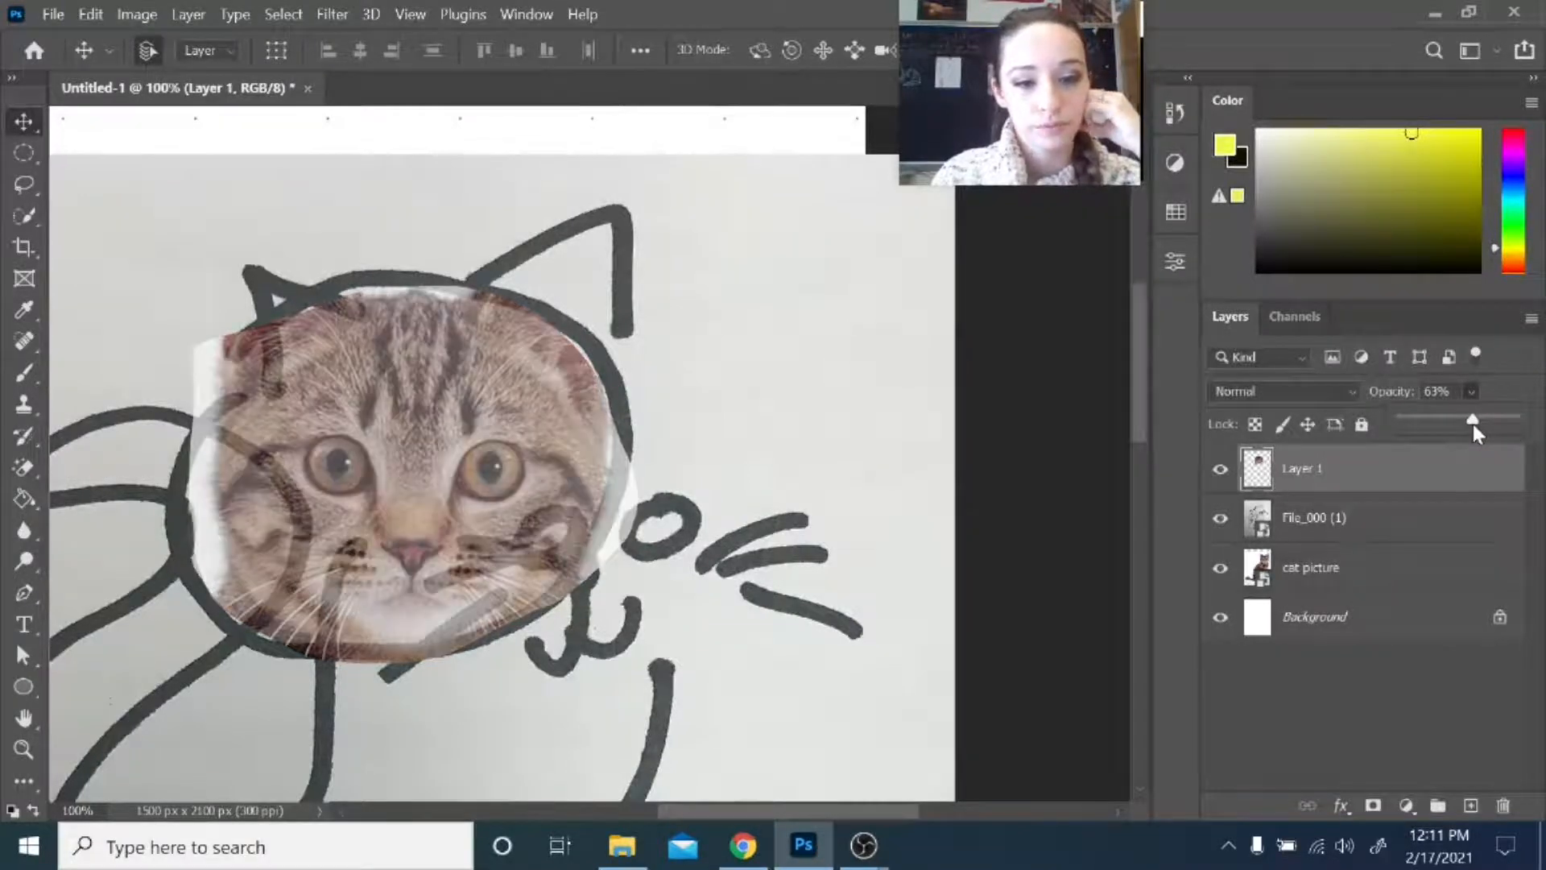
left_click_drag(481, 486, 471, 483)
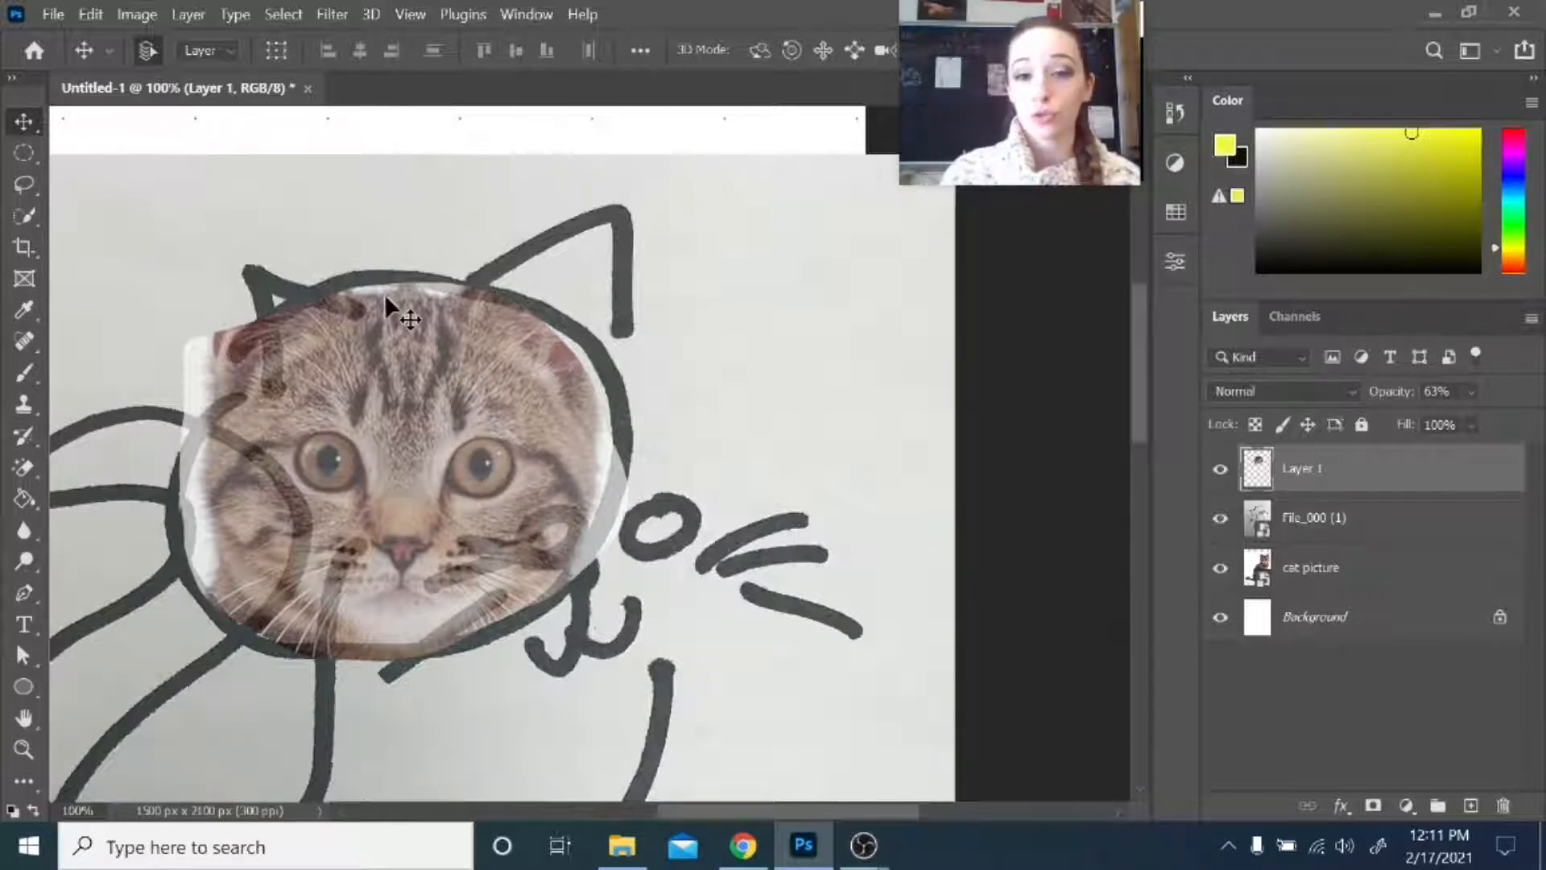
left_click(89, 15)
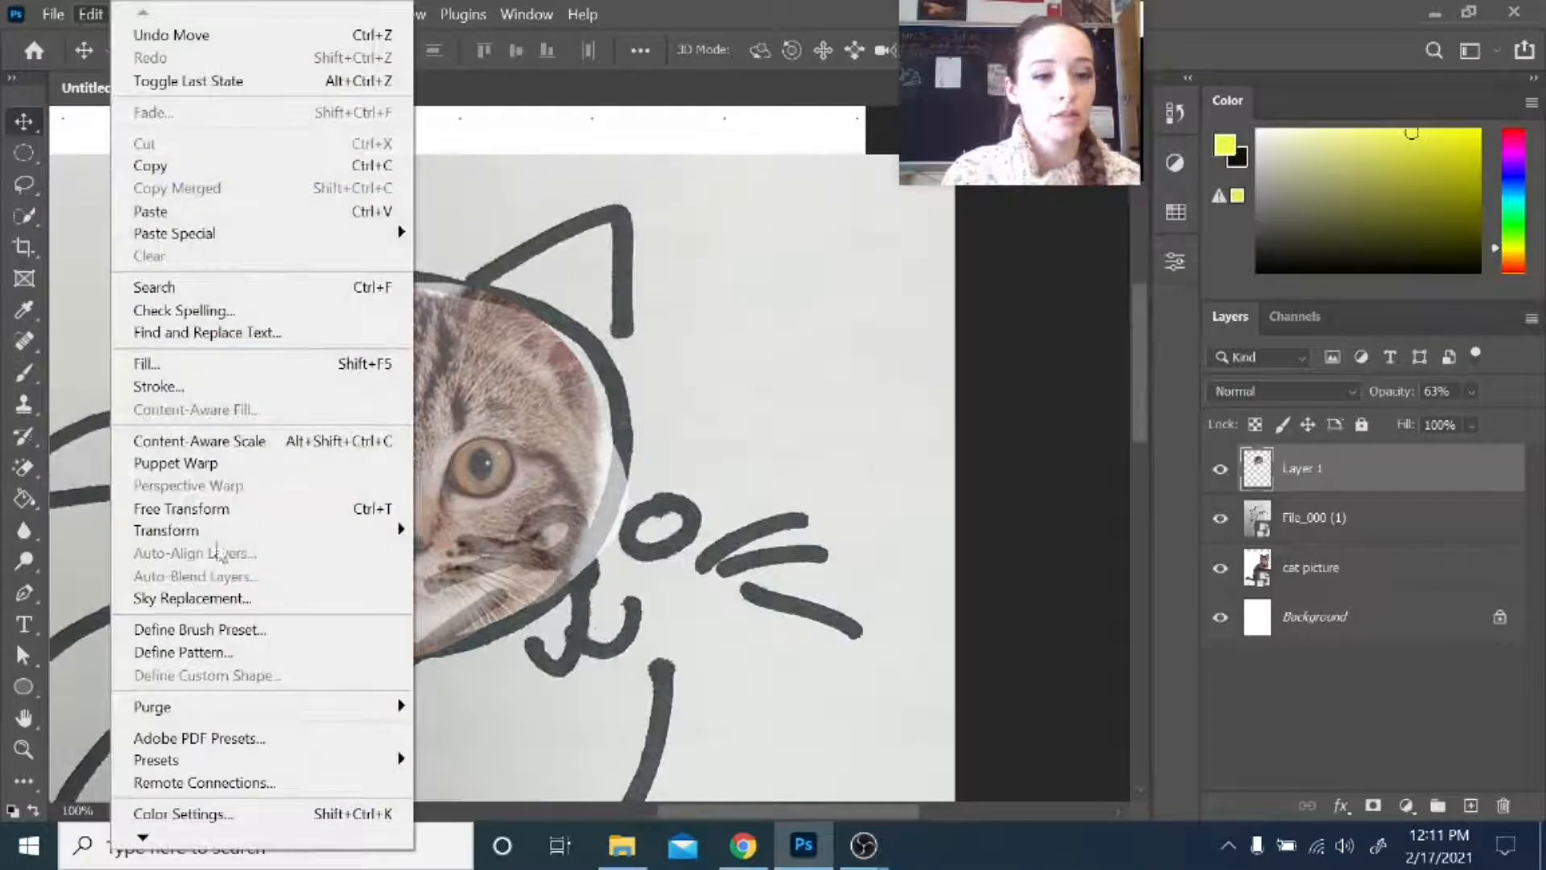
mouse_move(238, 530)
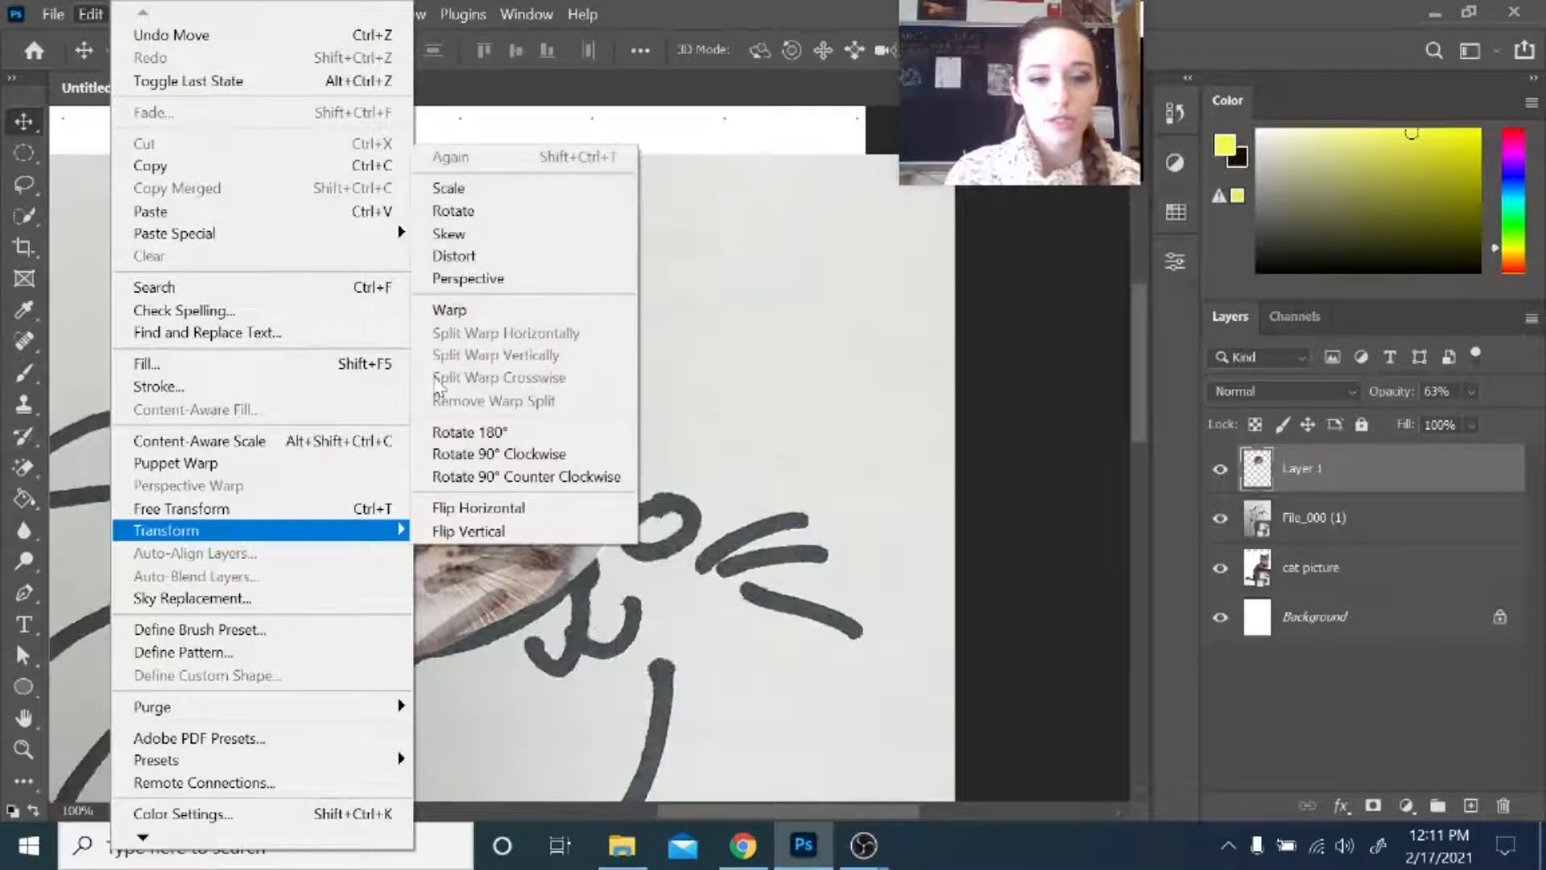
left_click(738, 318)
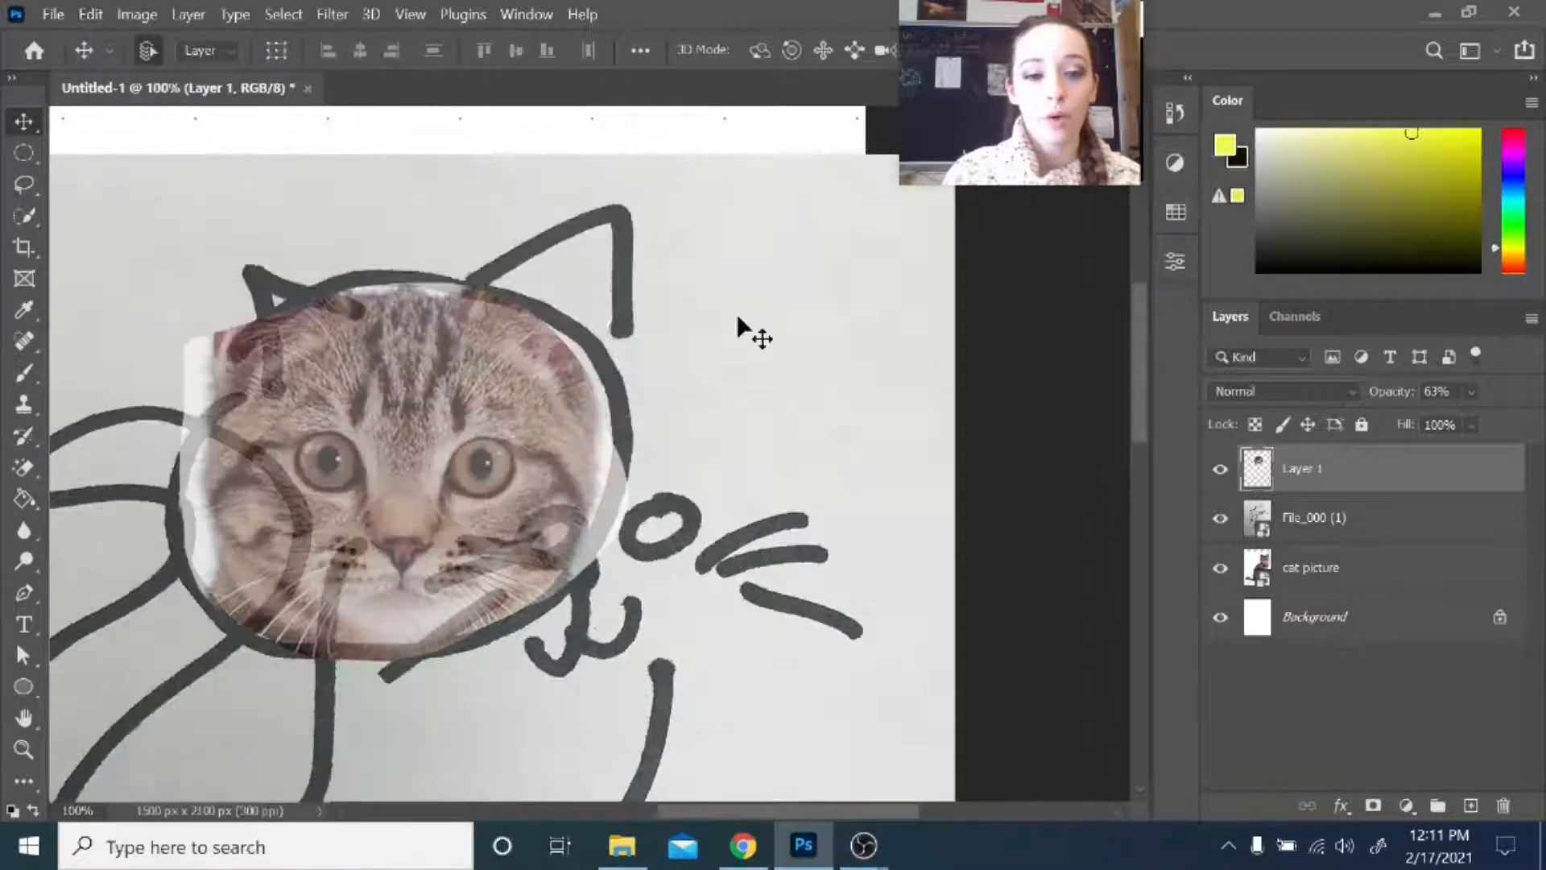
- Start a Warp transform on the cat face layer with a 3 x 3 grid
key("ctrl+t")
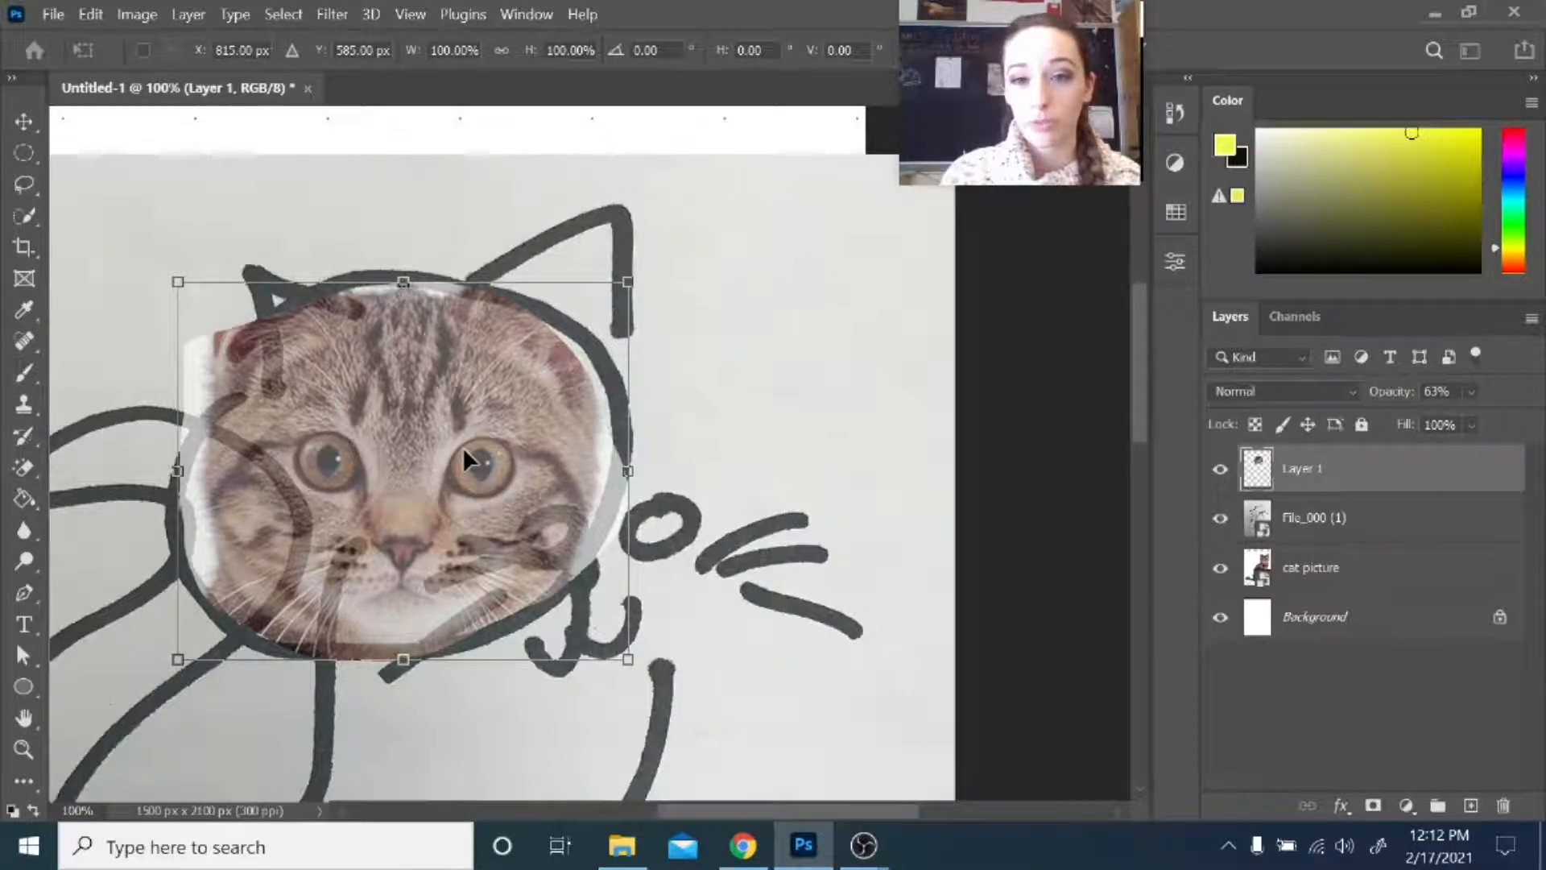
right_click(464, 459)
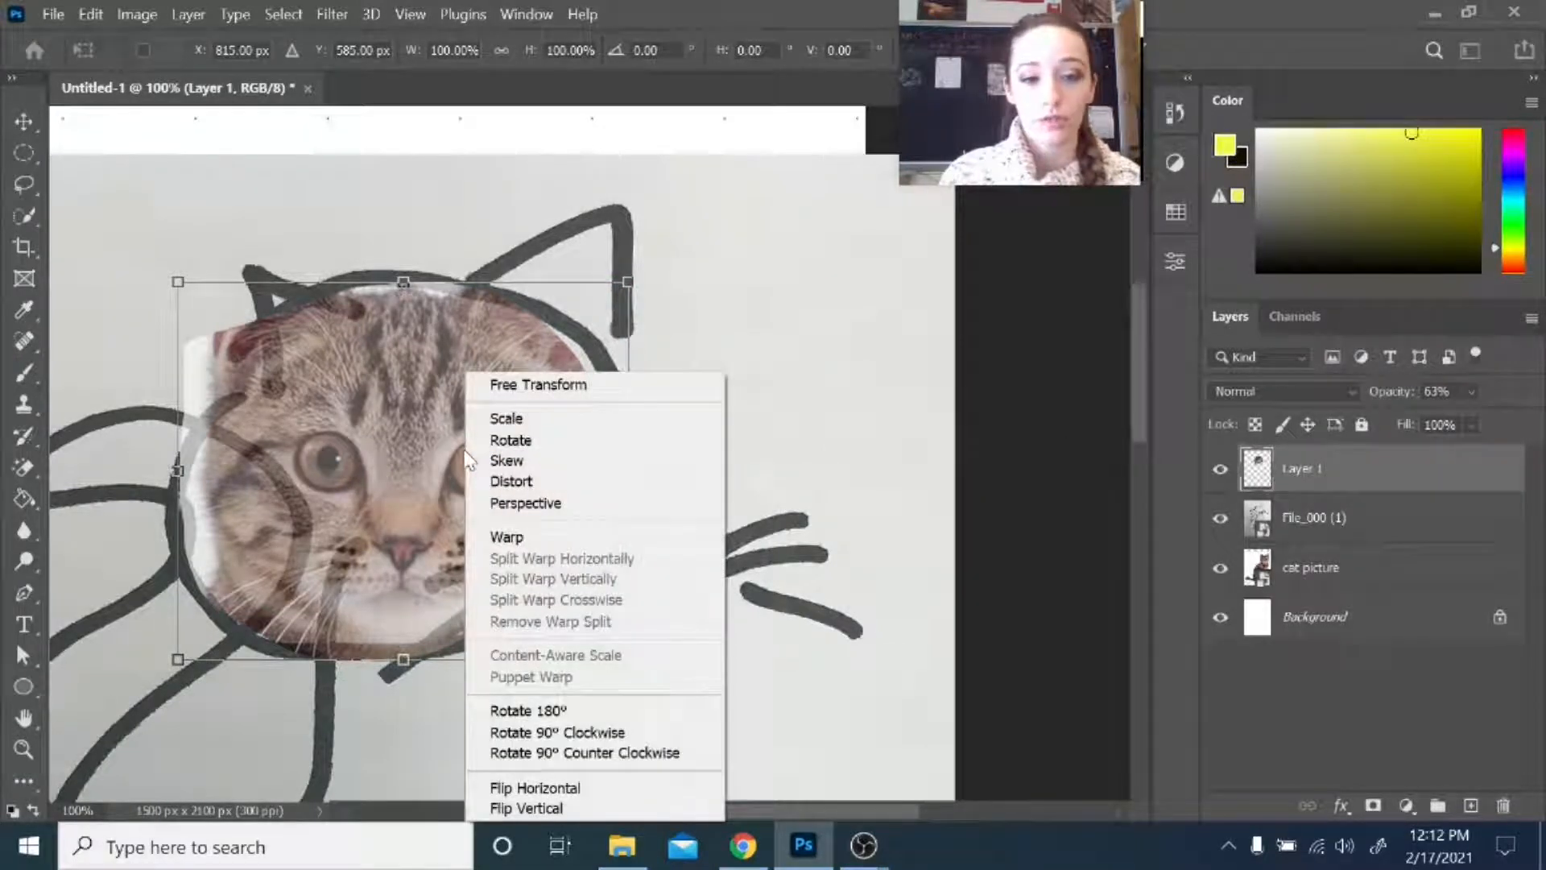
left_click(523, 537)
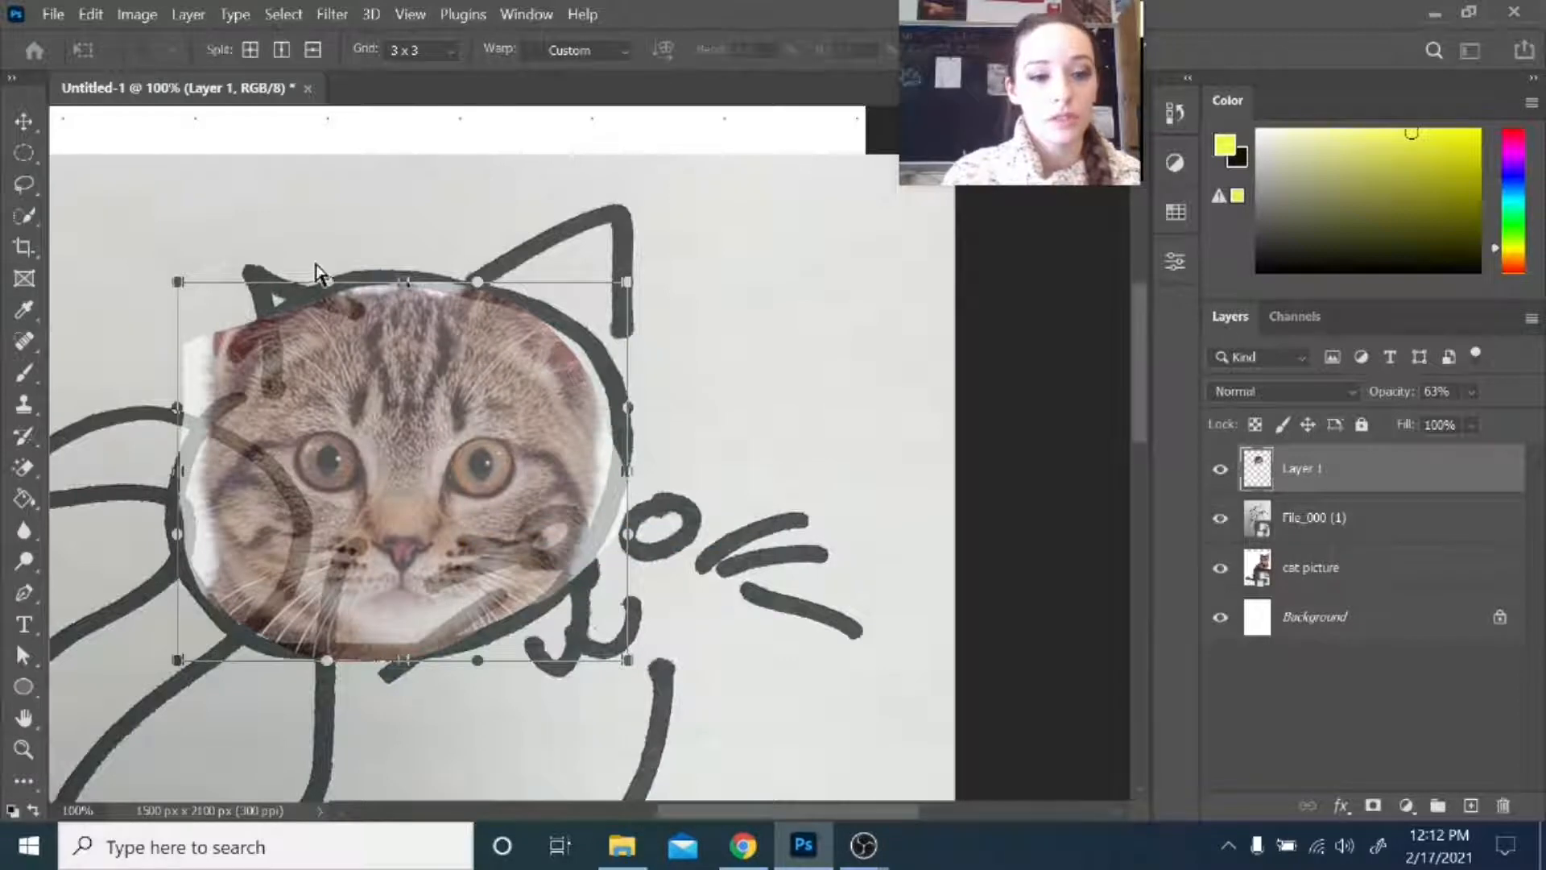
left_click(438, 53)
left_click(415, 129)
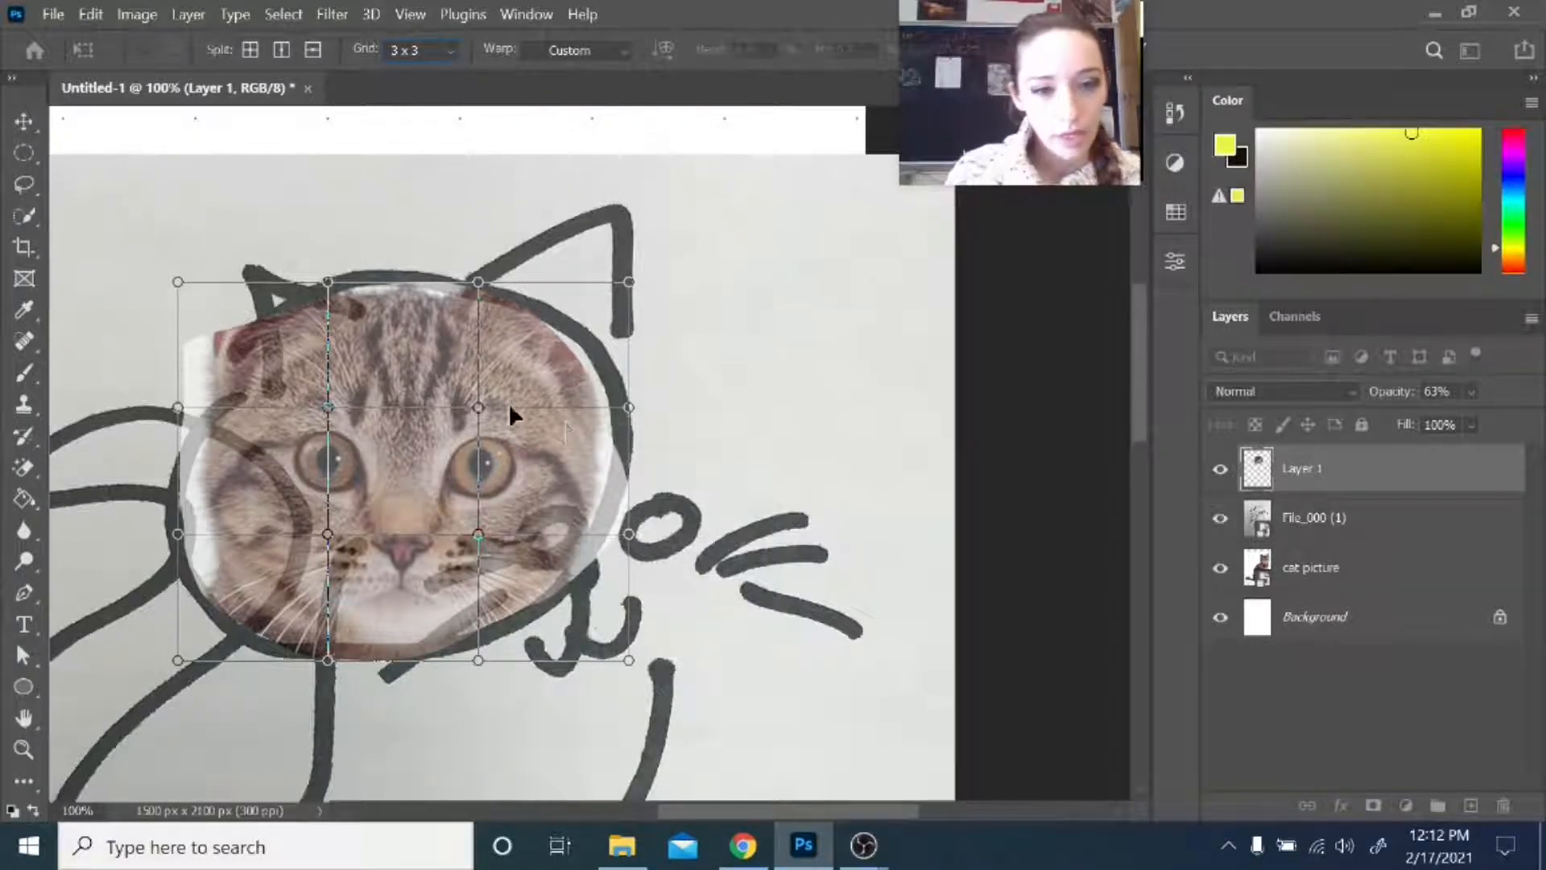
- Warp the cat face outward on its forehead, cheeks and chin to fill the sketched head outline, and apply the transform
left_click_drag(532, 368, 554, 371)
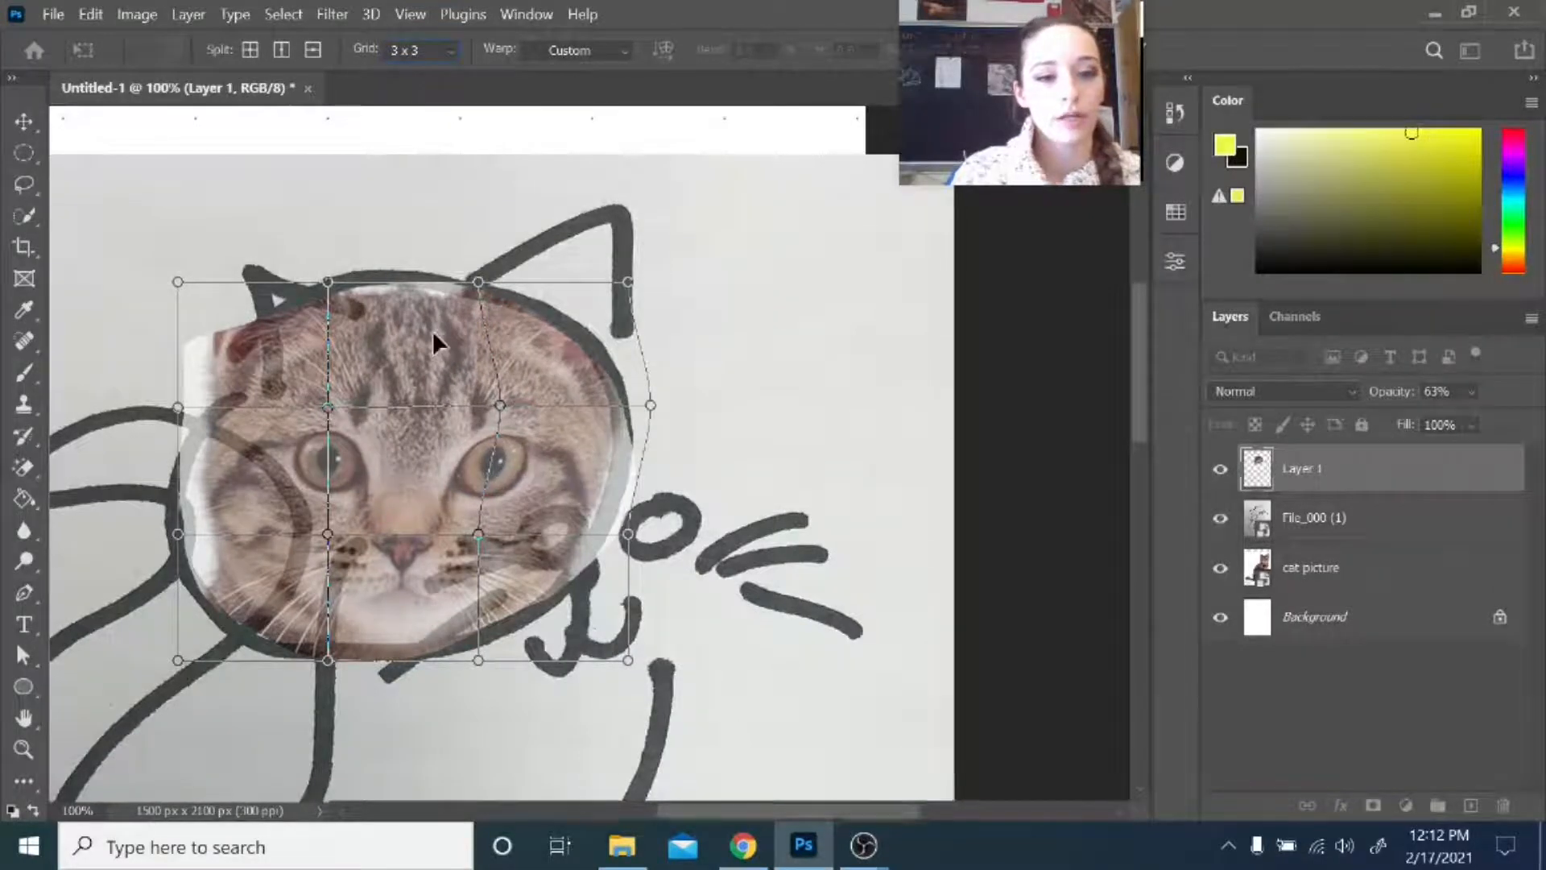
left_click_drag(433, 330, 427, 318)
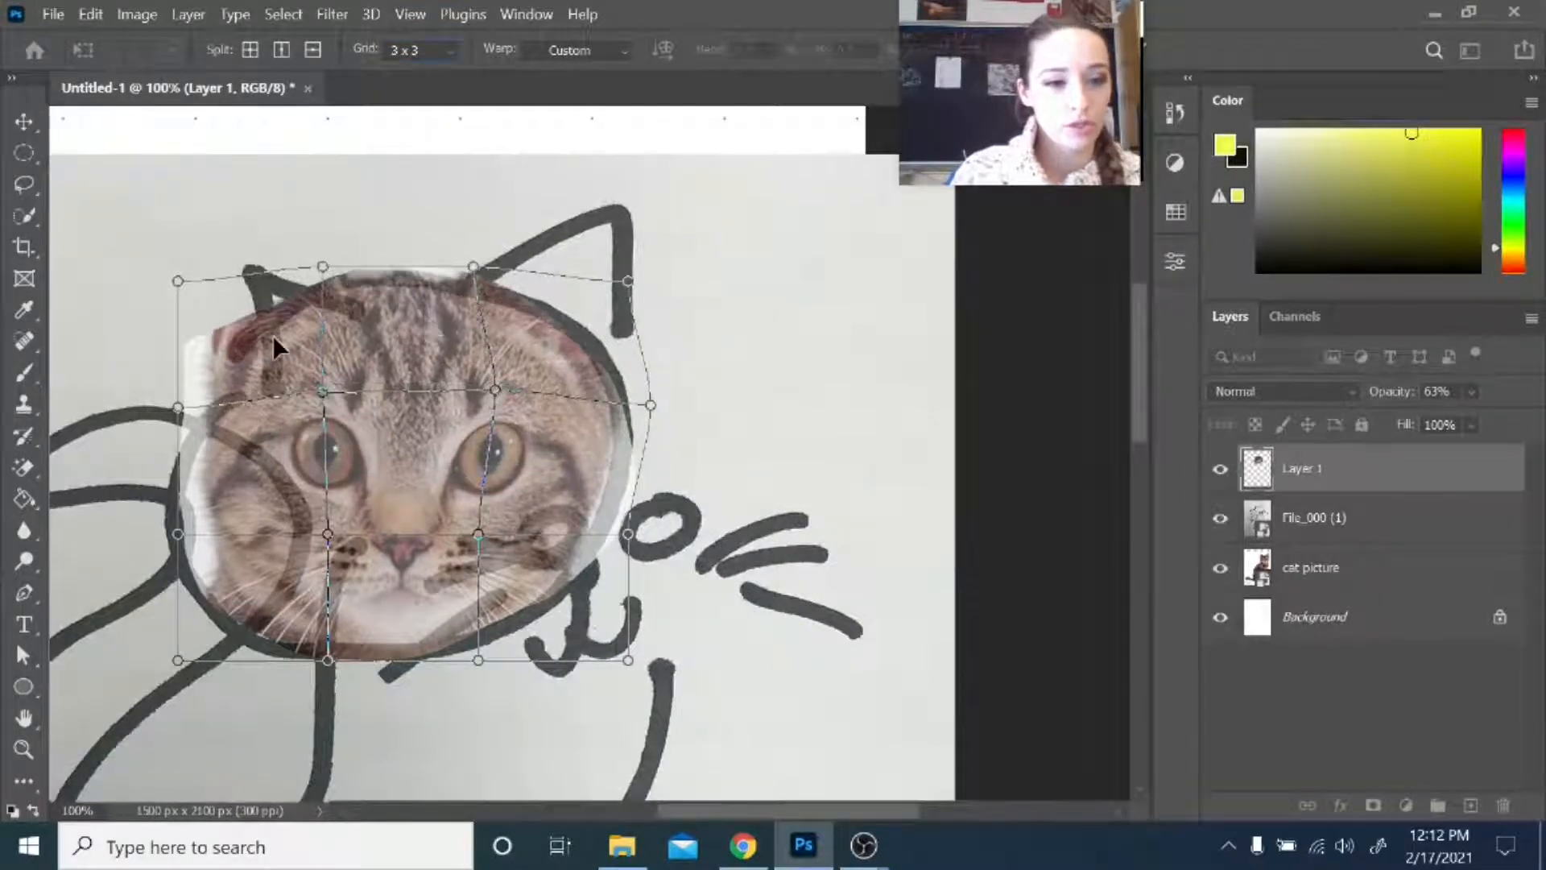
left_click_drag(273, 335, 279, 345)
left_click_drag(224, 480, 203, 501)
left_click_drag(249, 584, 239, 596)
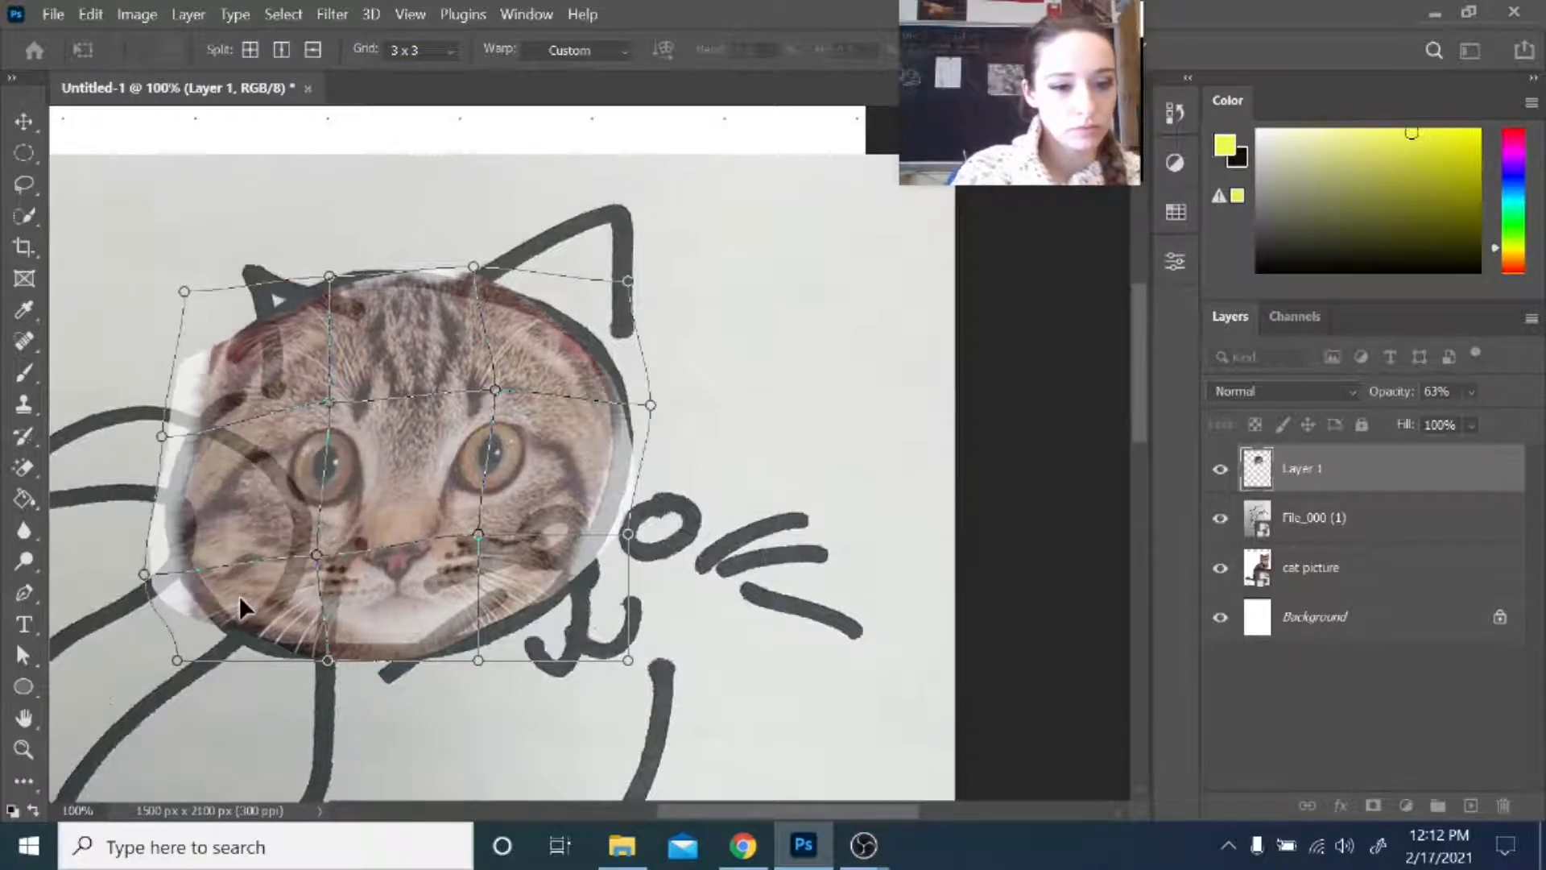
left_click_drag(402, 589, 398, 600)
left_click_drag(575, 506, 593, 466)
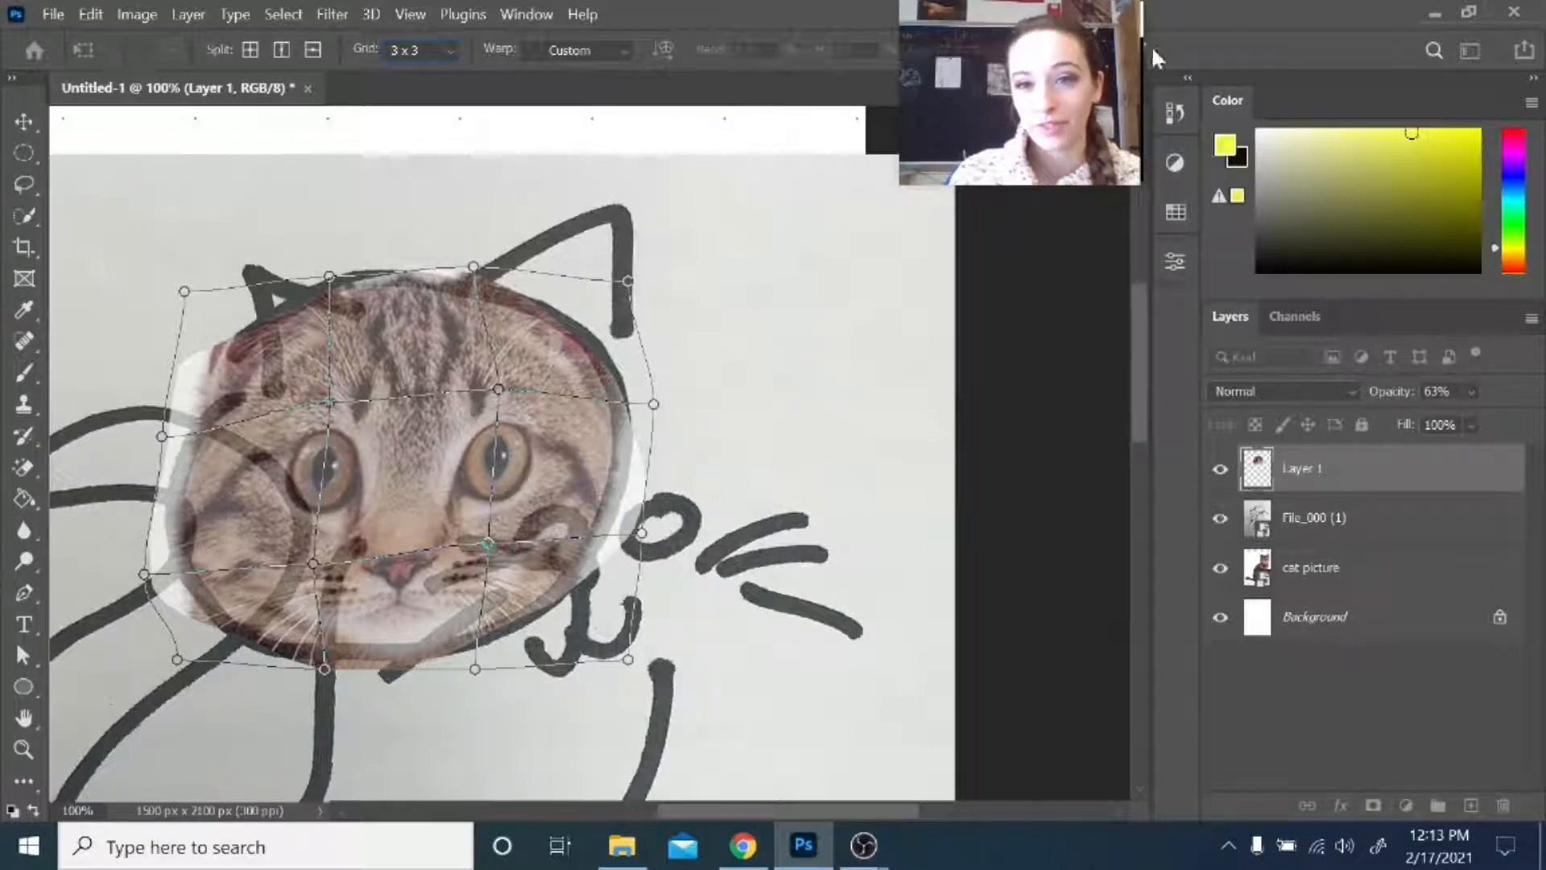
key("Return")
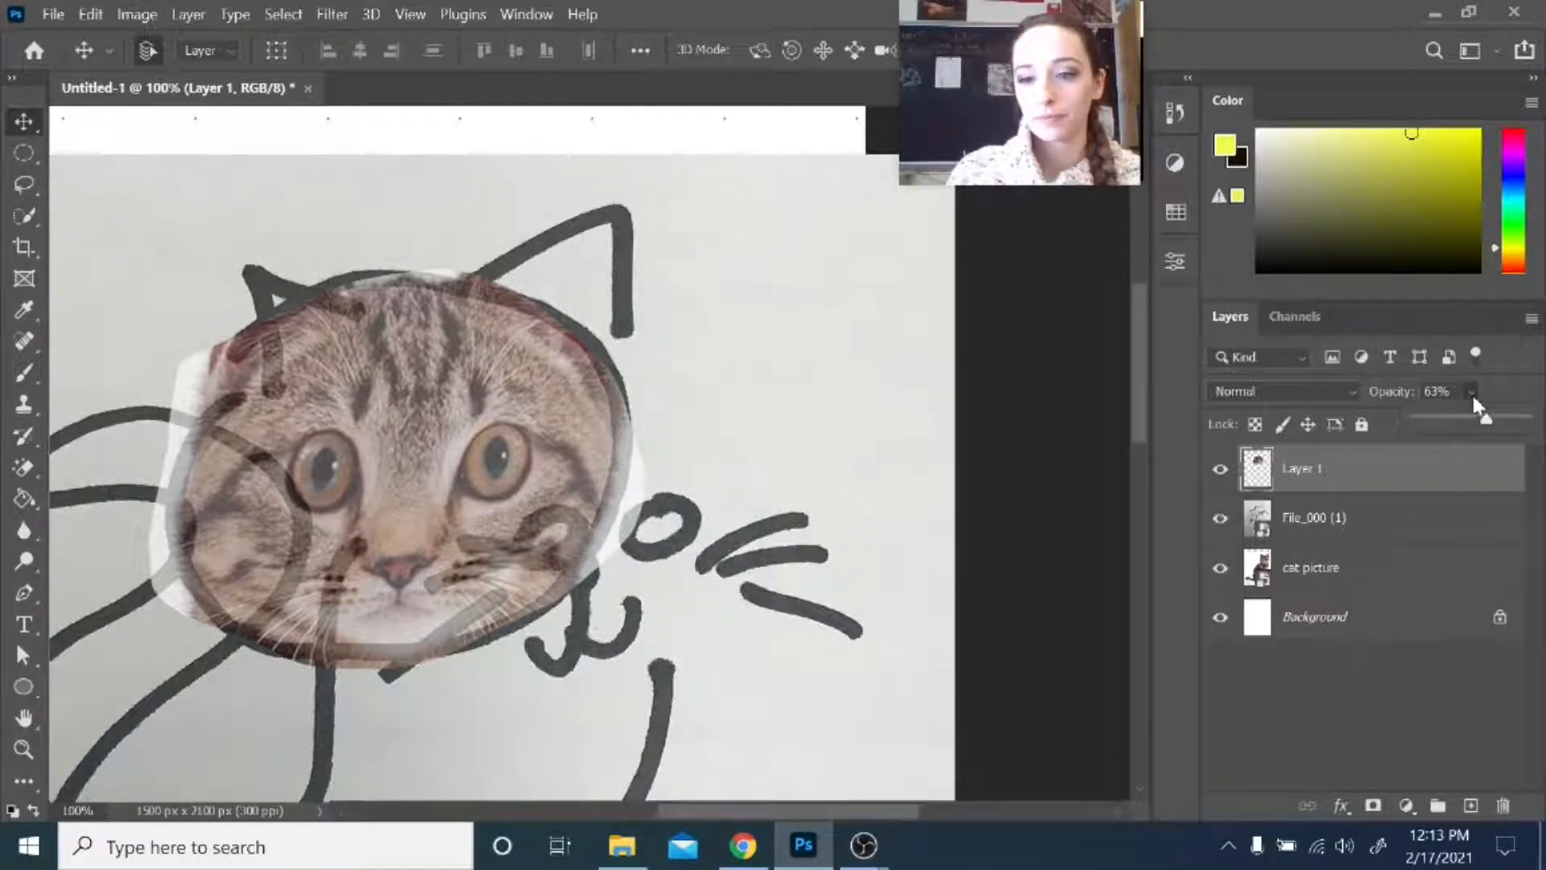
- Raise the cat face layer's opacity to 100% and add a layer mask to it
left_click_drag(1472, 392, 1540, 427)
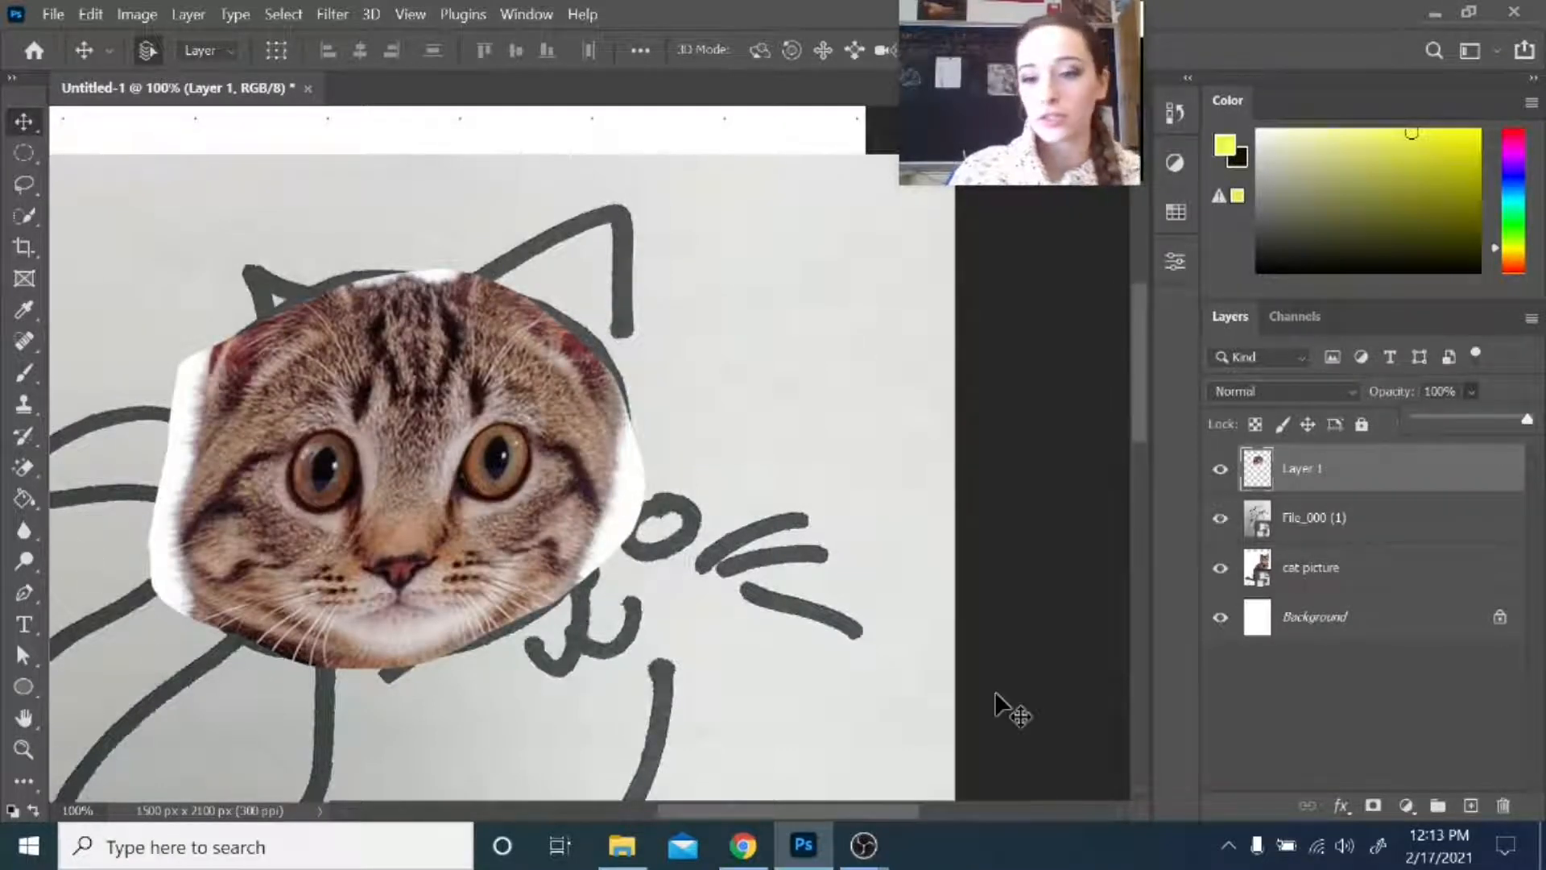
left_click(1373, 806)
left_click(1305, 469)
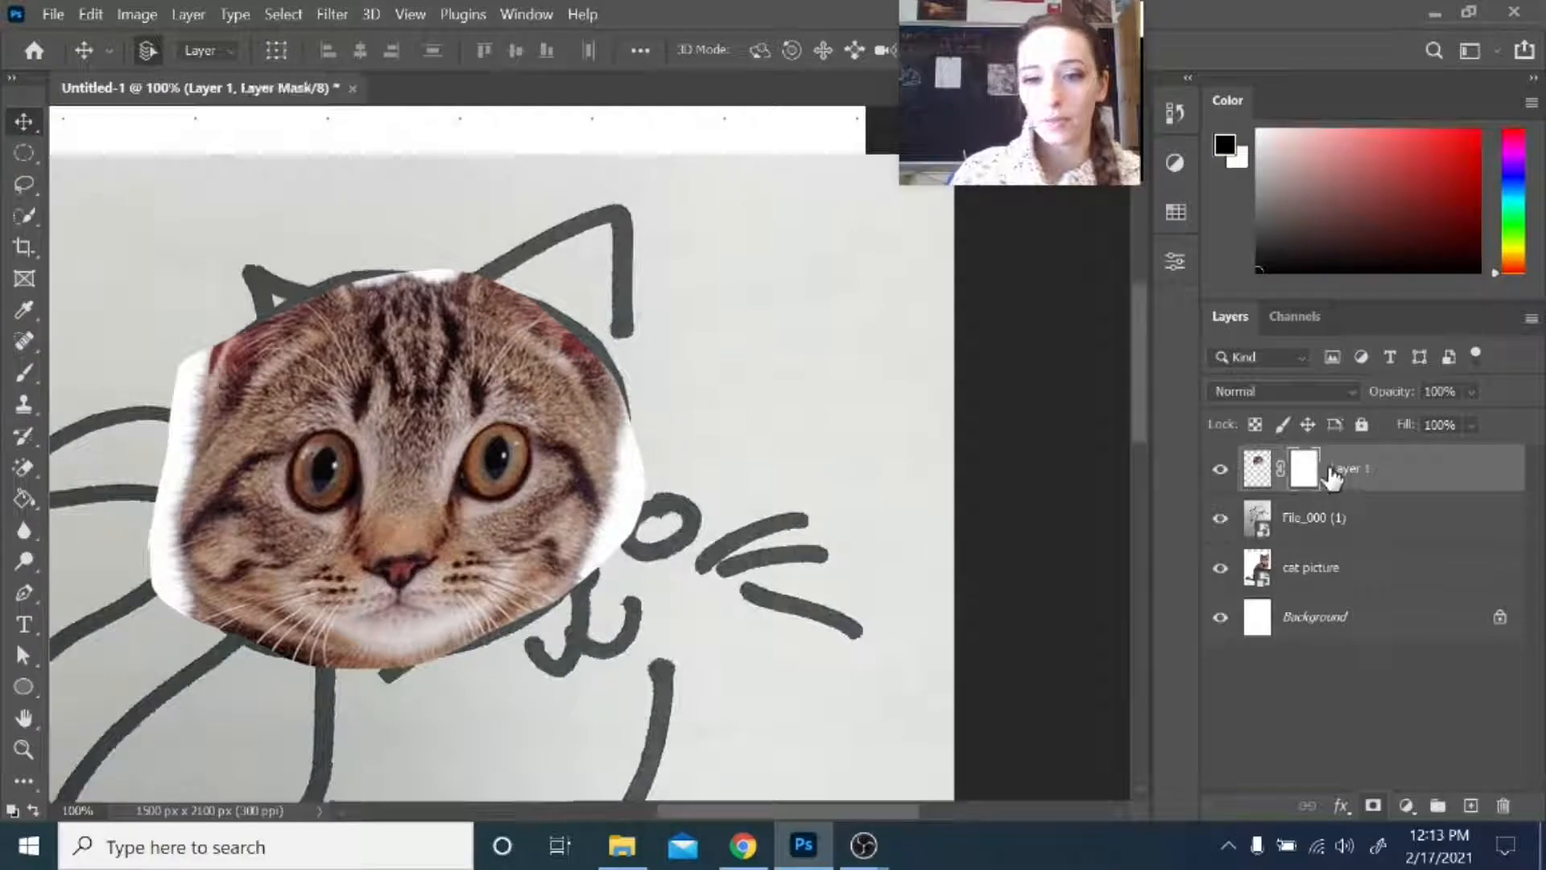
- Mask out the white fringe around the cat face along the head outline with a black 125 px brush at 100% opacity
key("b")
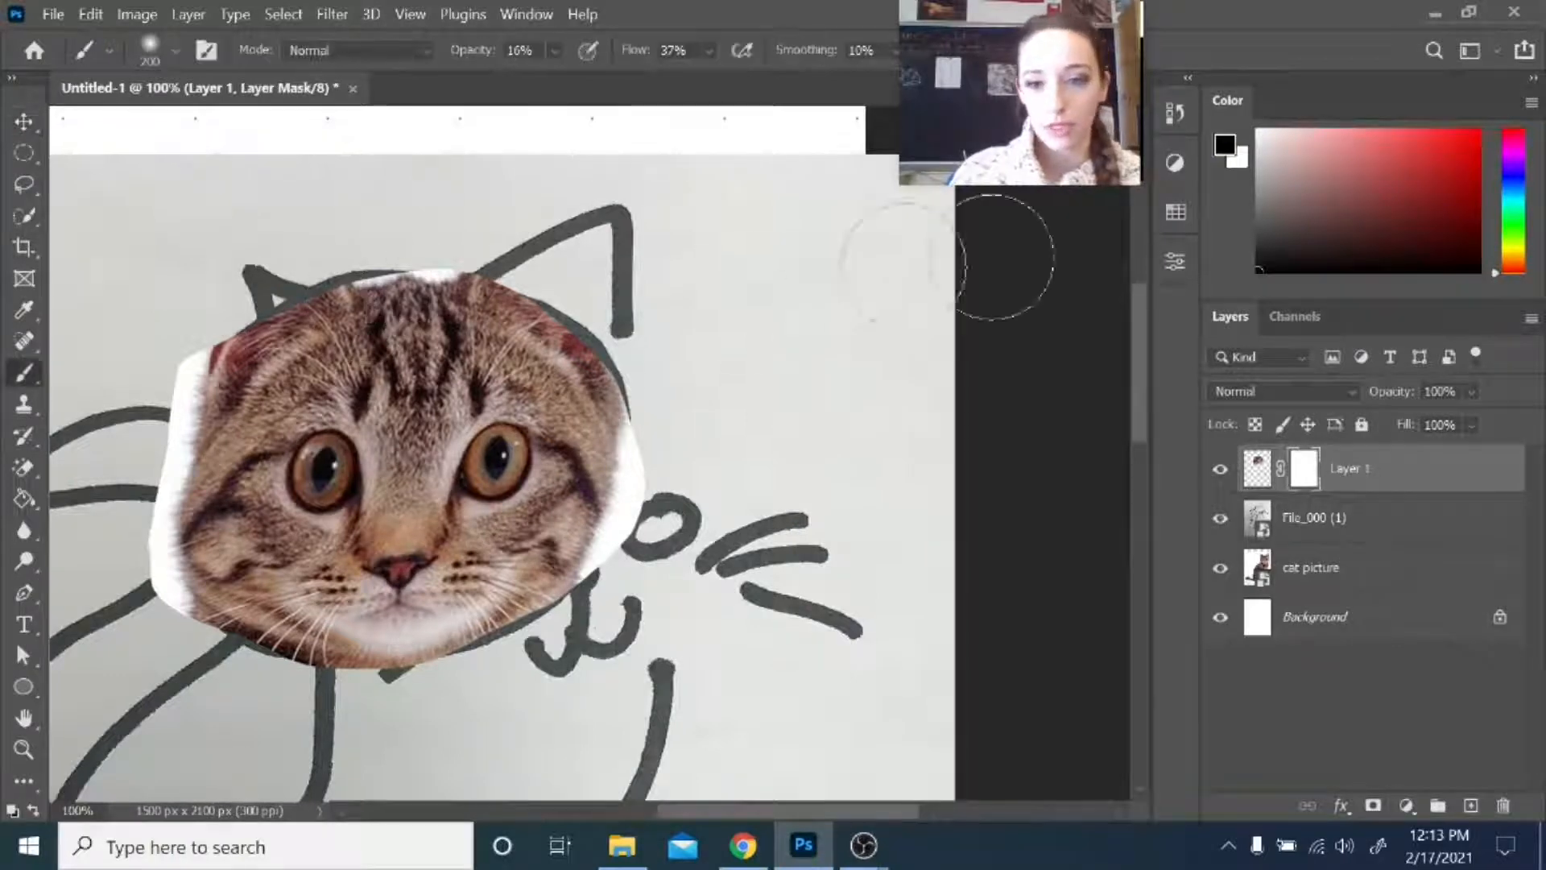
key("bracketleft")
key("bracketleft")
key("bracketleft")
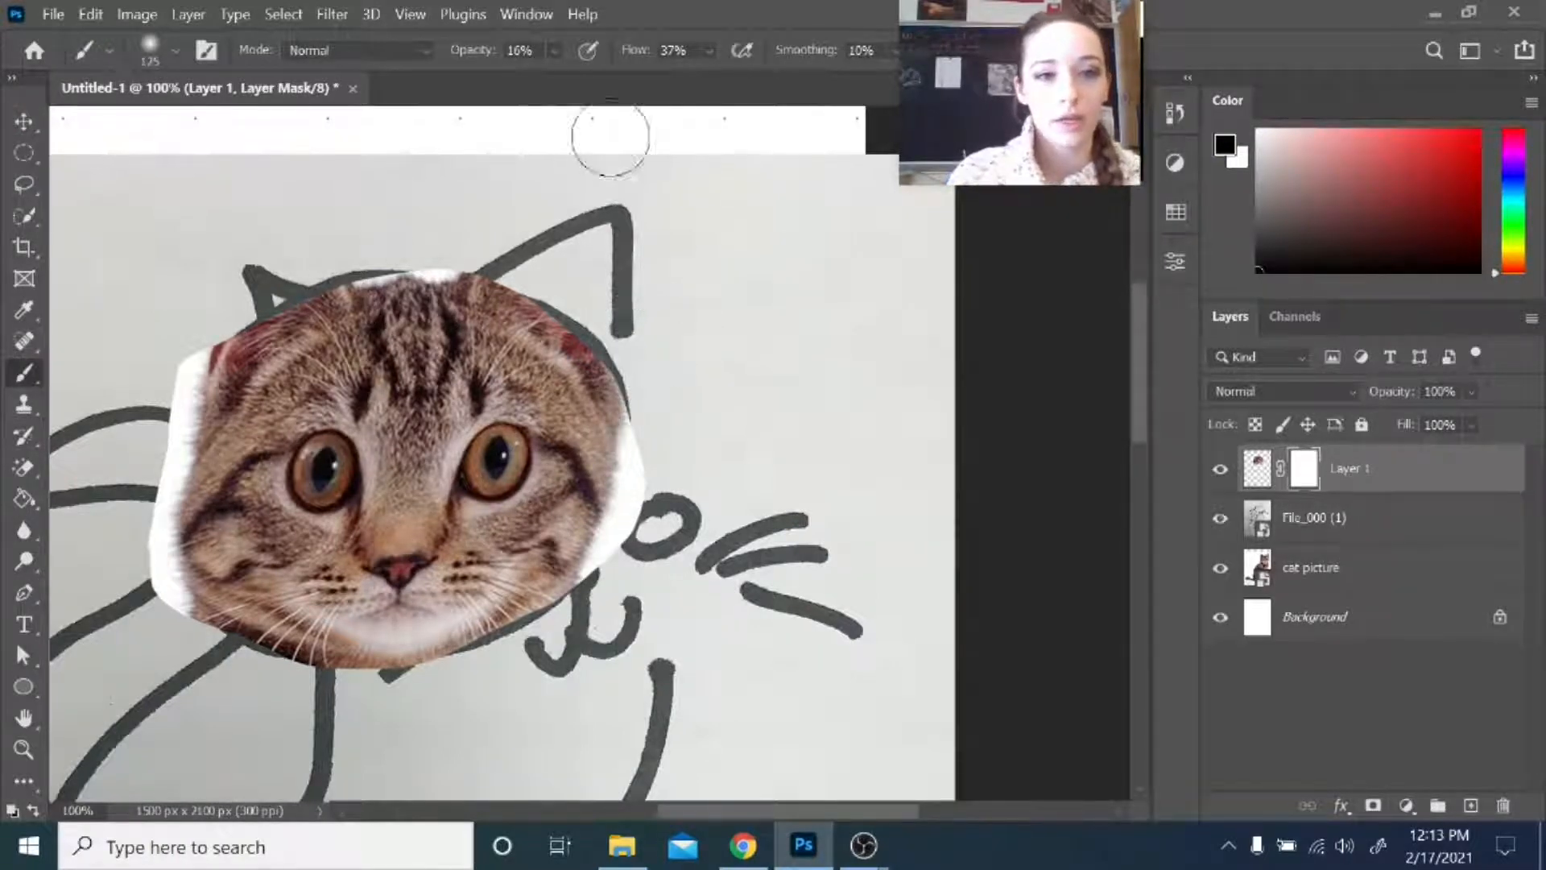
left_click(555, 50)
left_click_drag(566, 80, 686, 104)
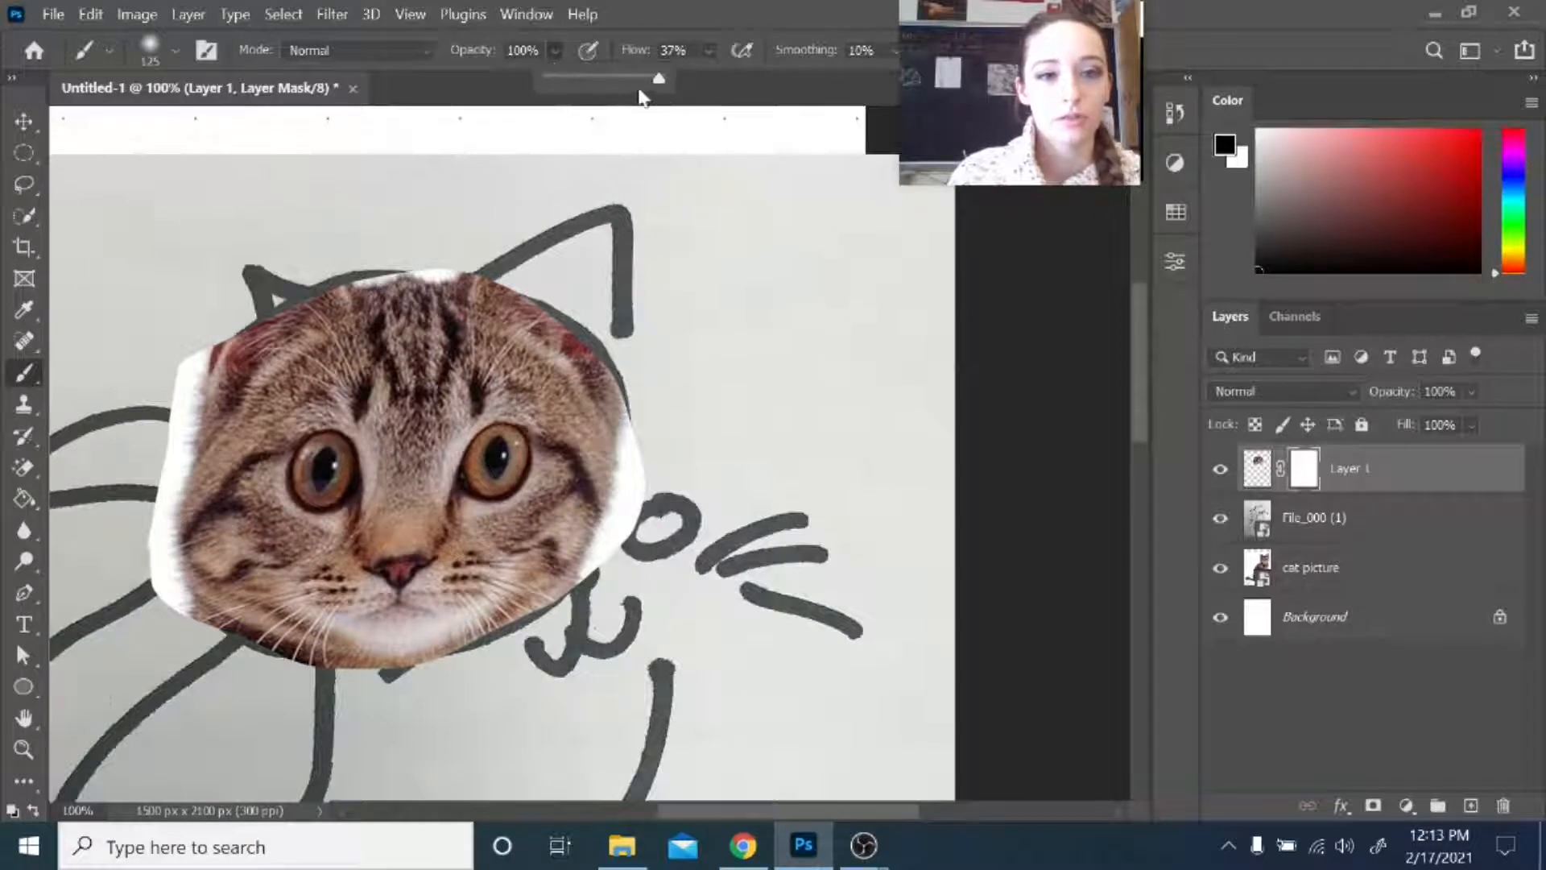
left_click(553, 47)
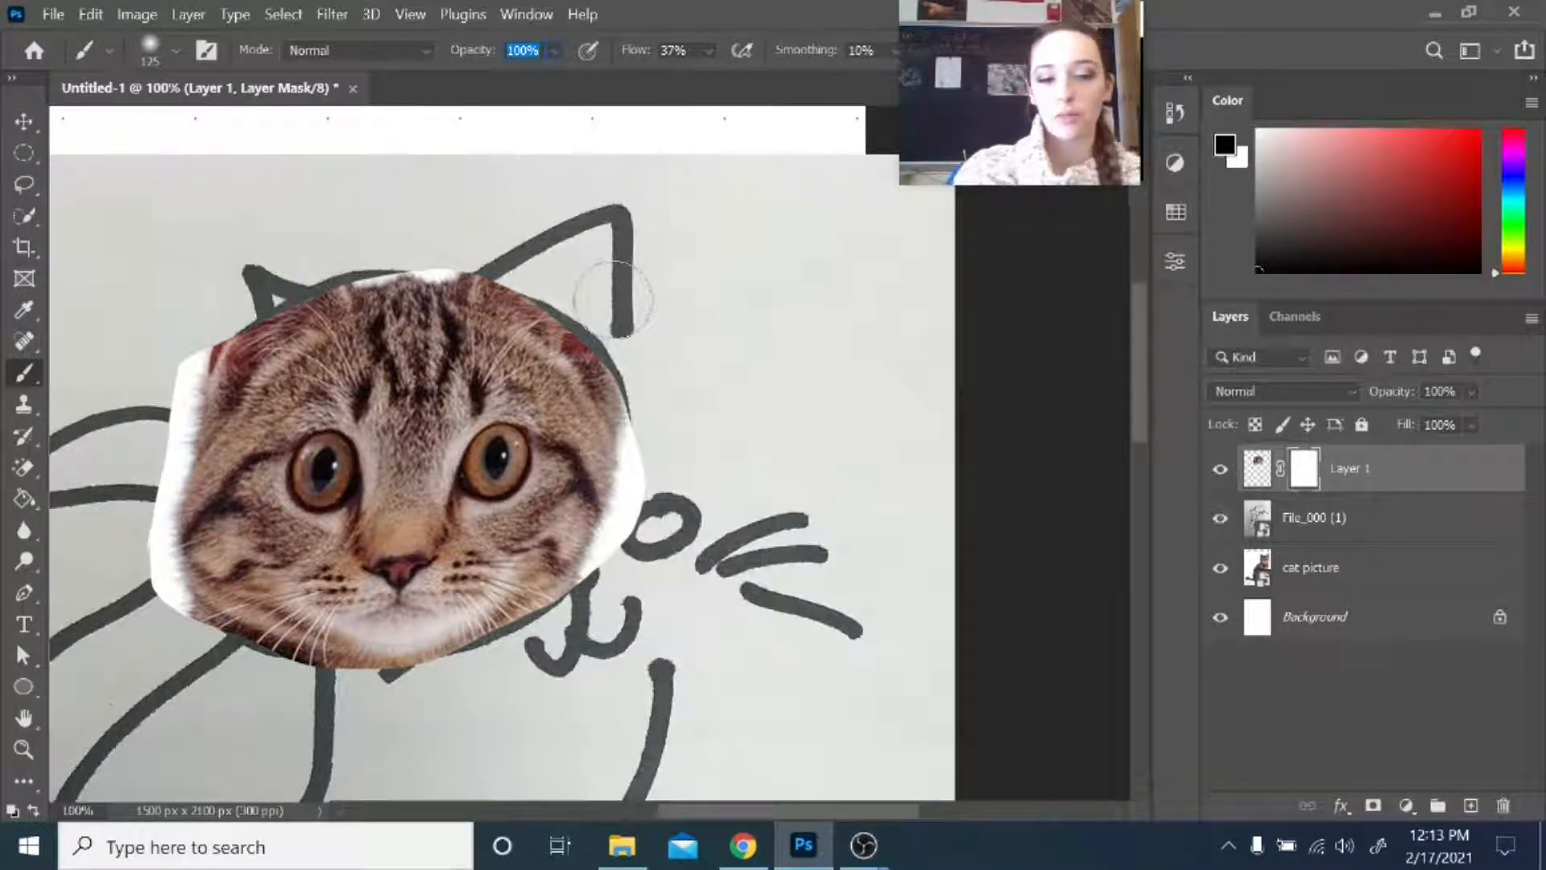
mouse_move(651, 554)
left_mouse_down()
mouse_move(662, 449)
mouse_move(638, 537)
mouse_move(568, 292)
mouse_move(465, 268)
mouse_move(309, 273)
mouse_move(162, 400)
mouse_move(181, 637)
mouse_move(149, 610)
mouse_move(172, 426)
mouse_move(431, 246)
mouse_move(619, 360)
mouse_move(590, 584)
mouse_move(342, 691)
mouse_move(203, 628)
left_mouse_up()
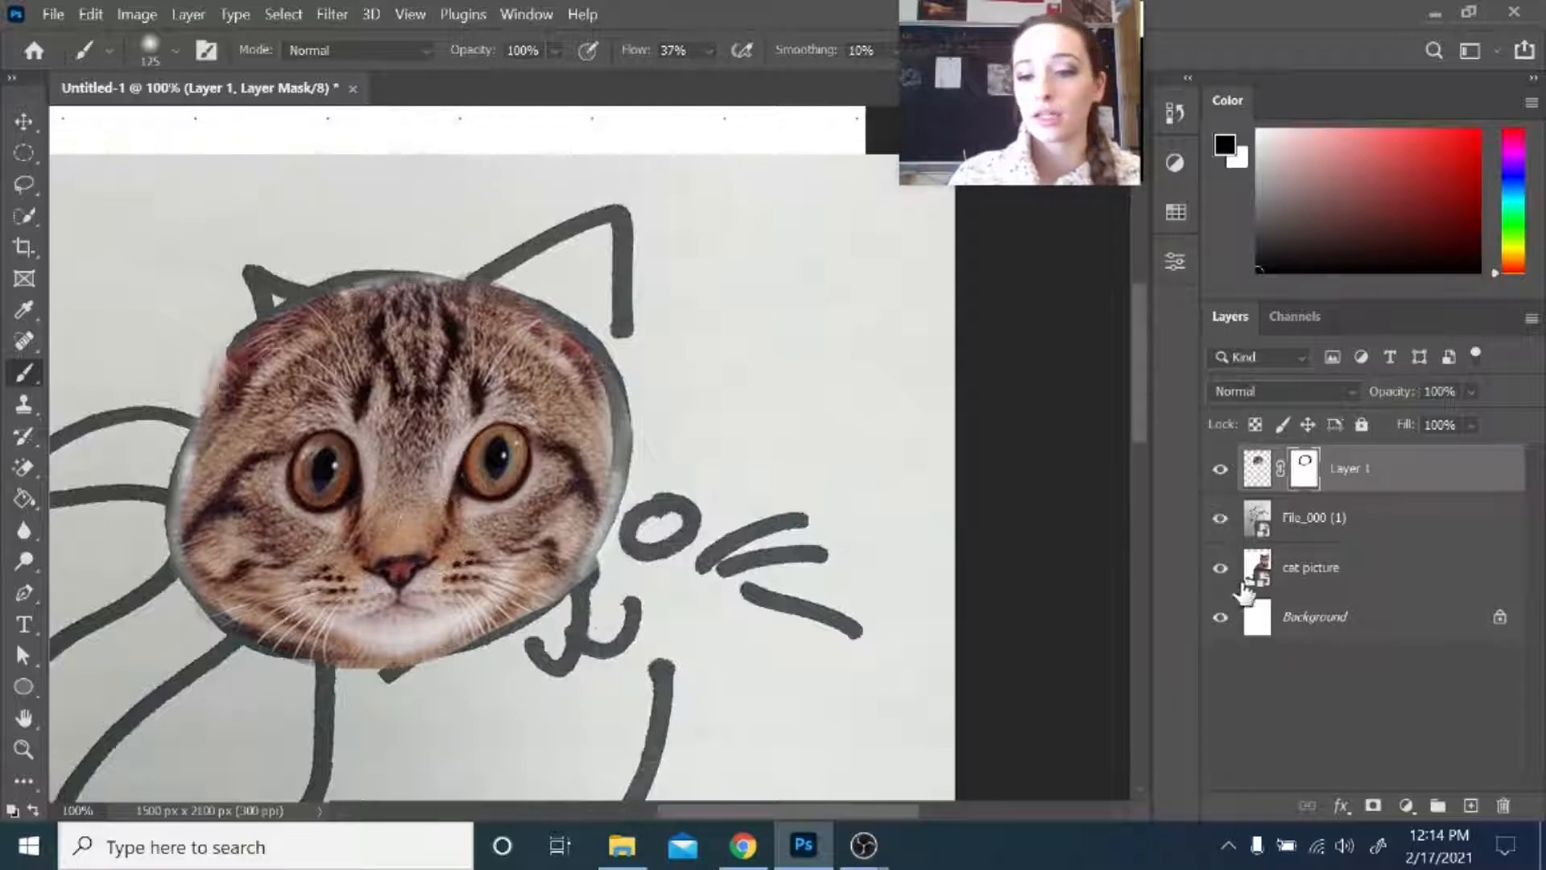
- Remove the eyes, nose and mouth from the cat face image with the Spot Healing Brush at 175 px
left_click(1257, 468)
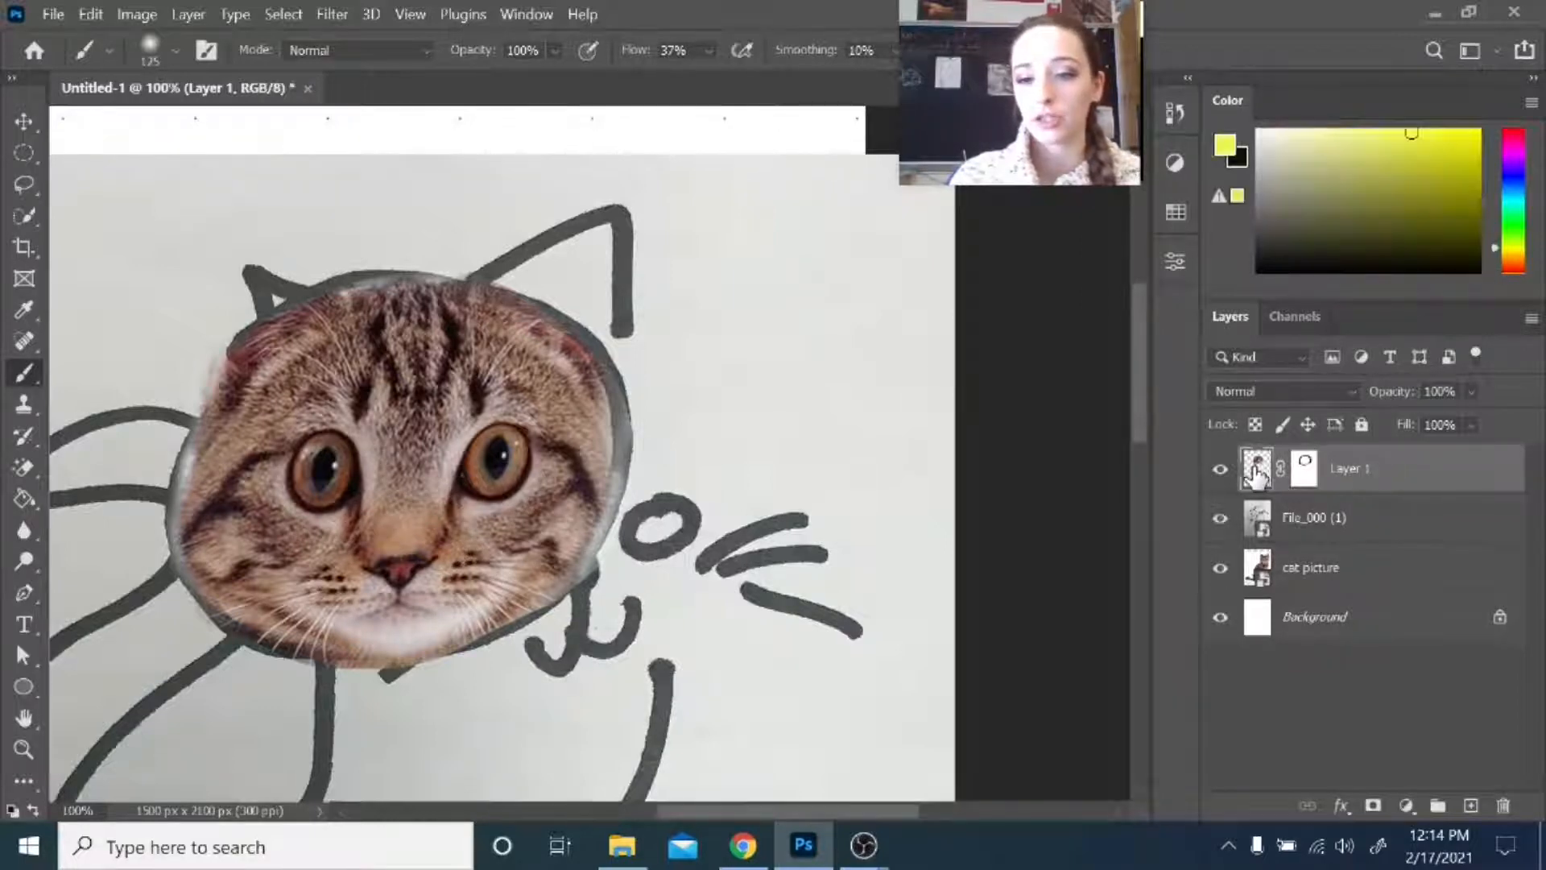
left_click(26, 339)
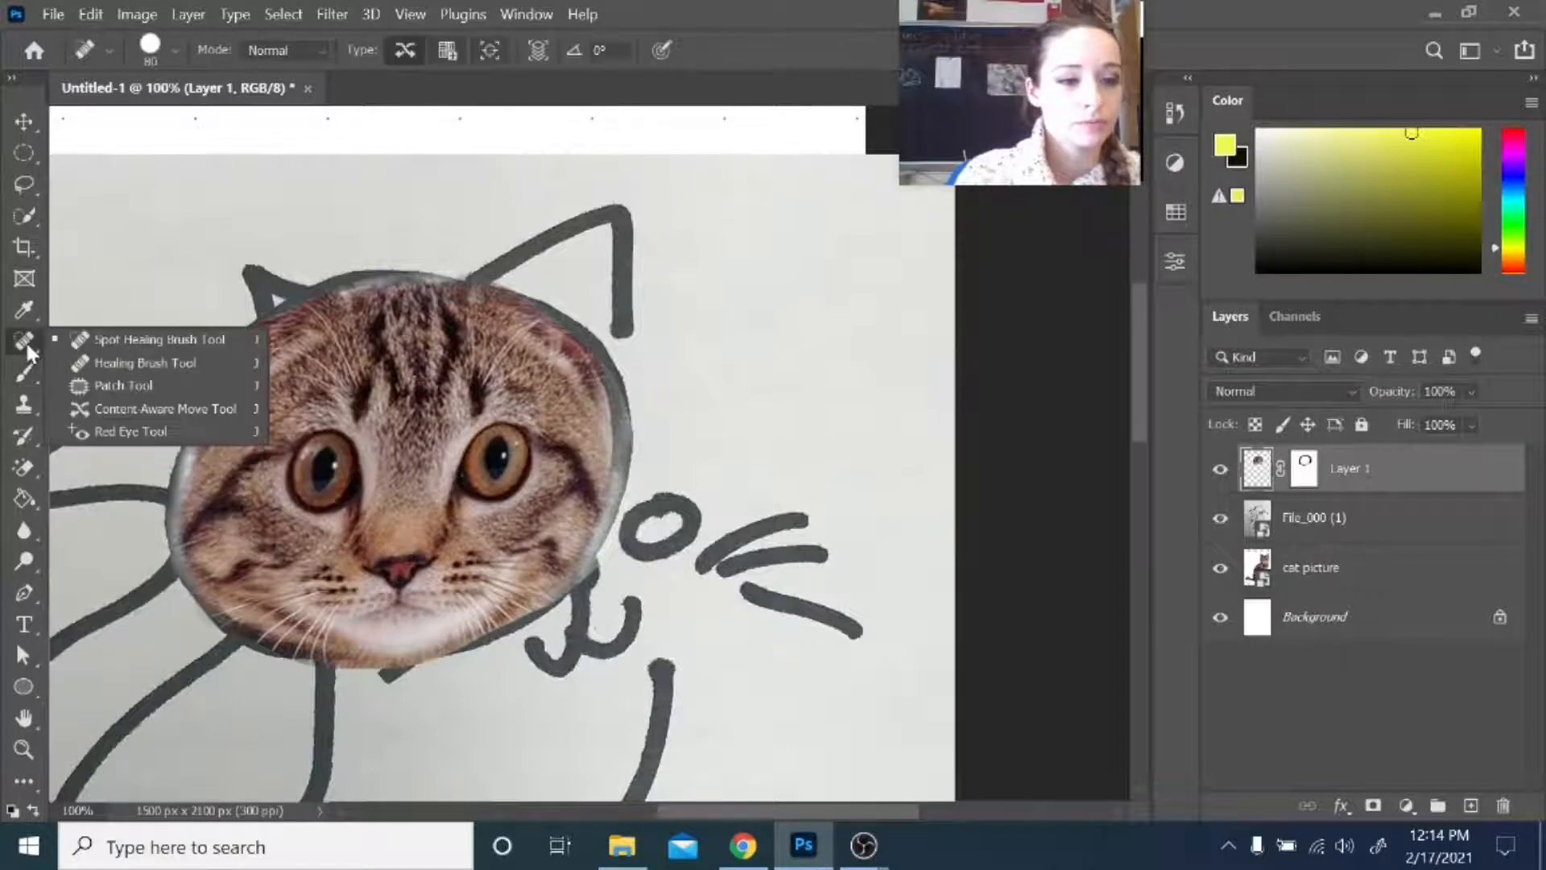
left_click(119, 340)
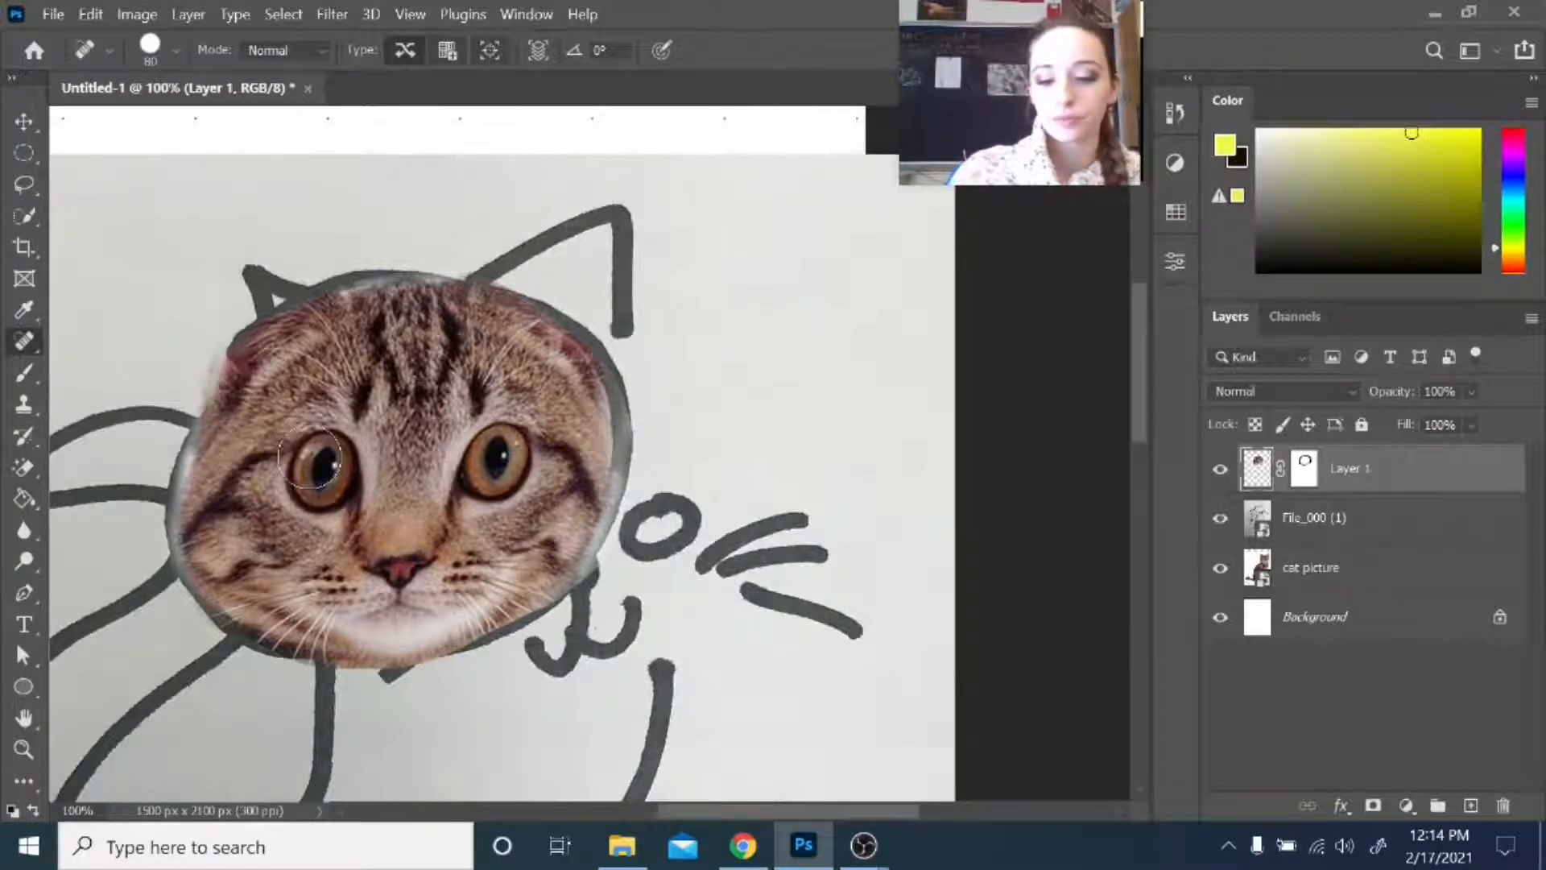
key("bracketright")
key("bracketright")
key("bracketright")
key("bracketright")
key("bracketright")
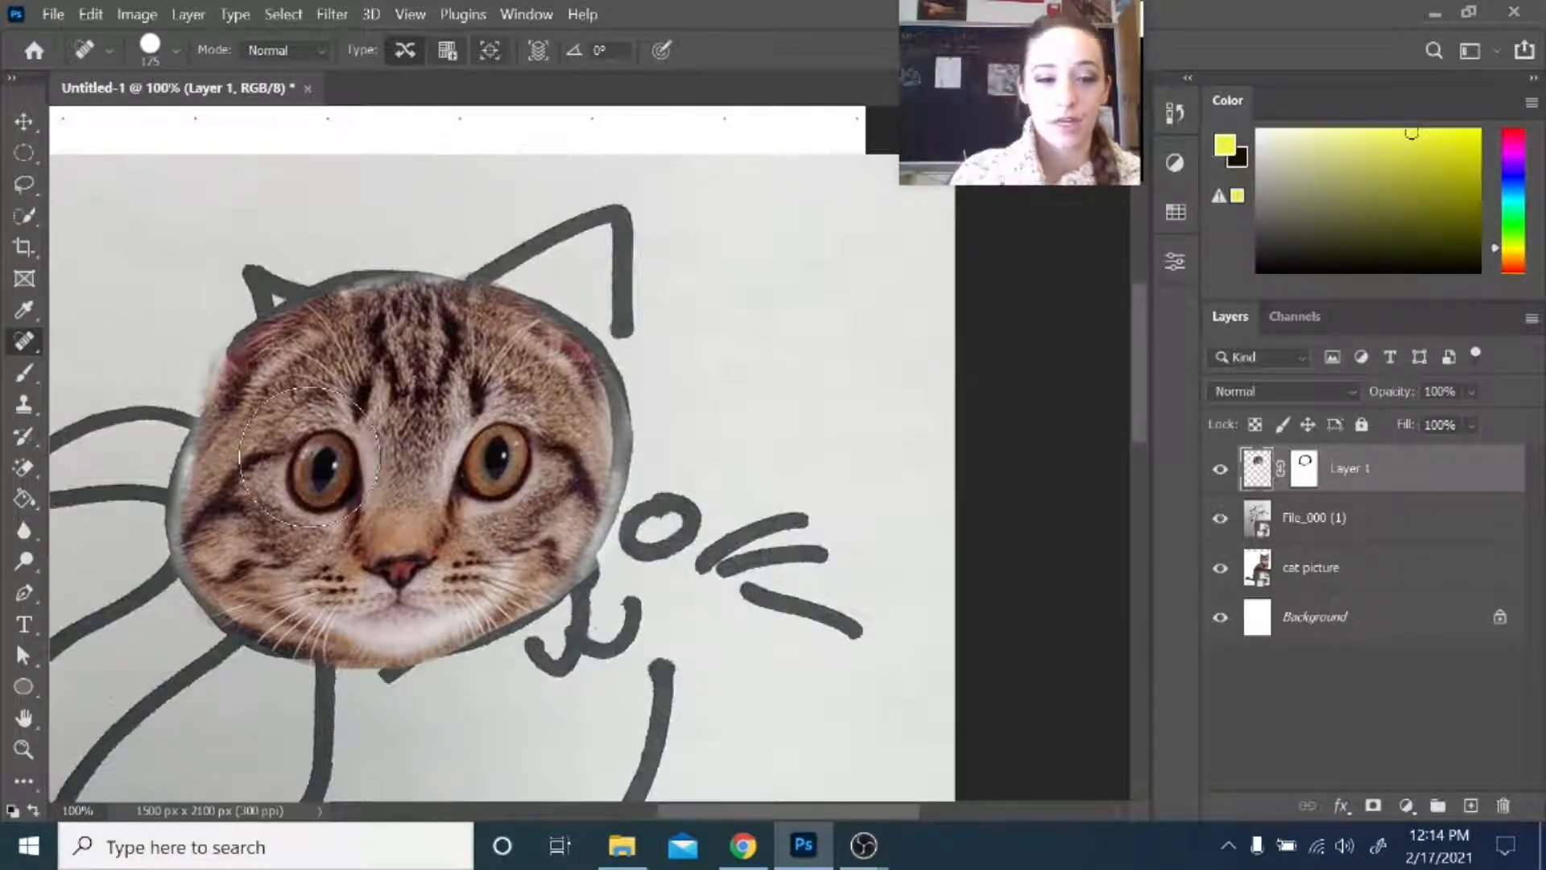
left_click_drag(314, 462, 318, 464)
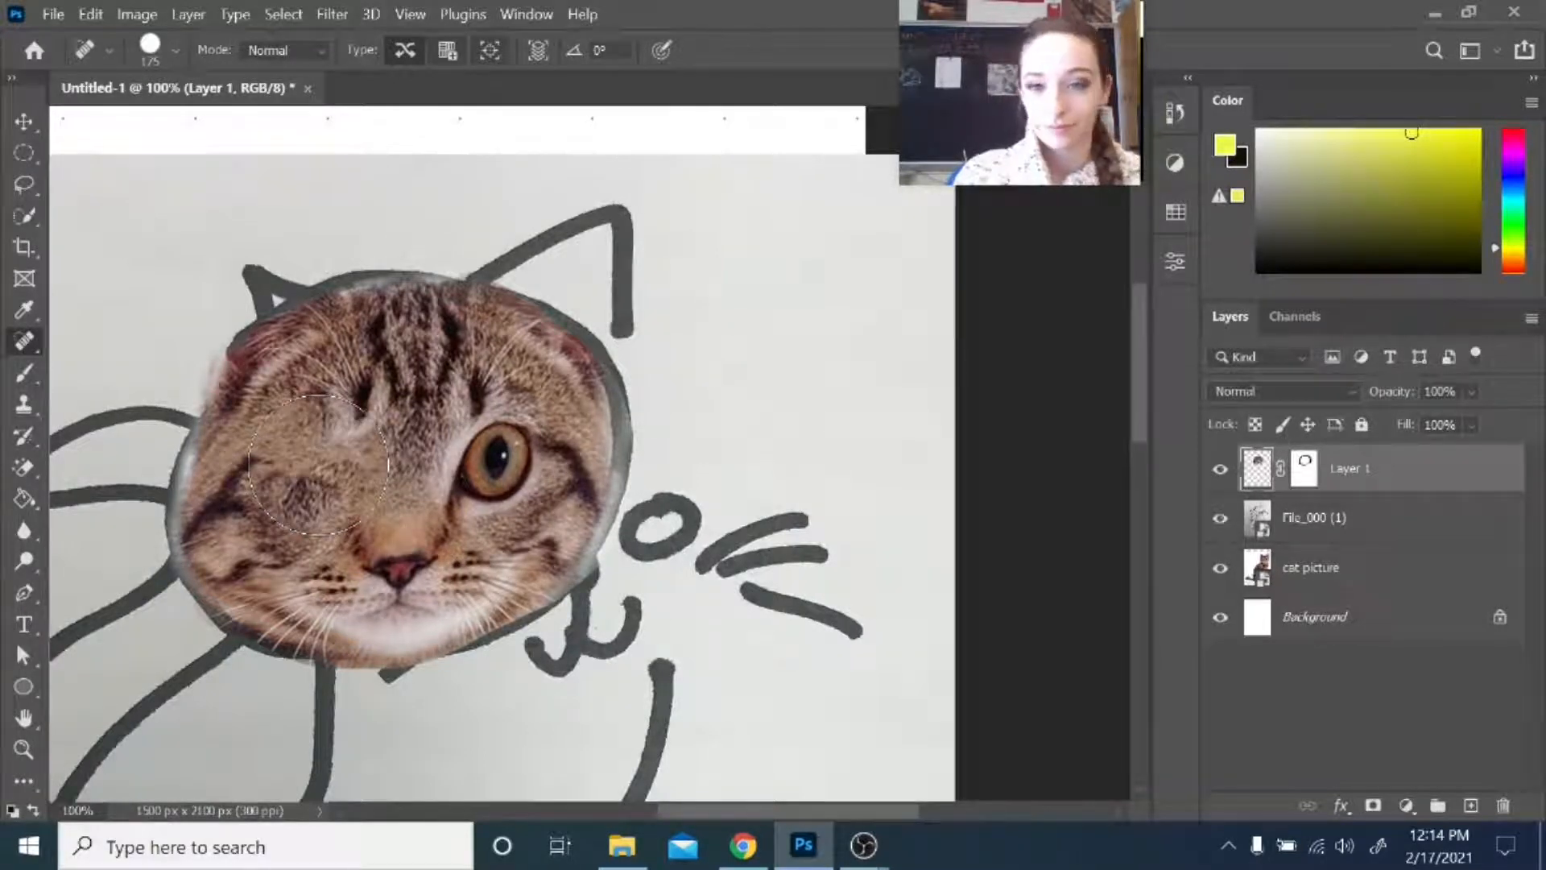
left_click_drag(489, 459, 489, 458)
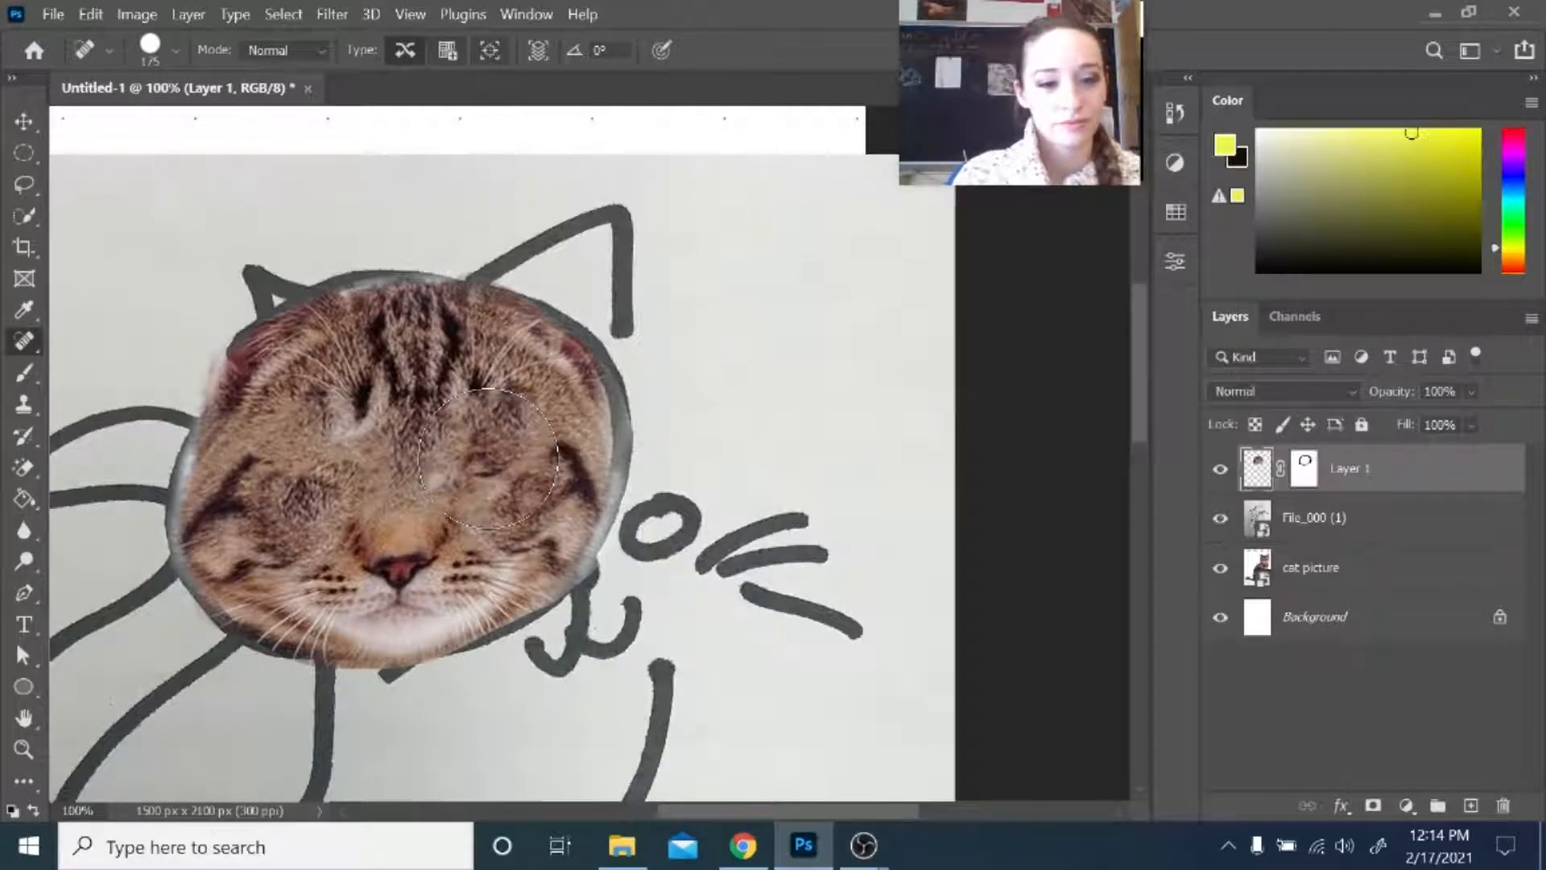
left_click_drag(398, 575, 329, 574)
left_click_drag(459, 564, 459, 563)
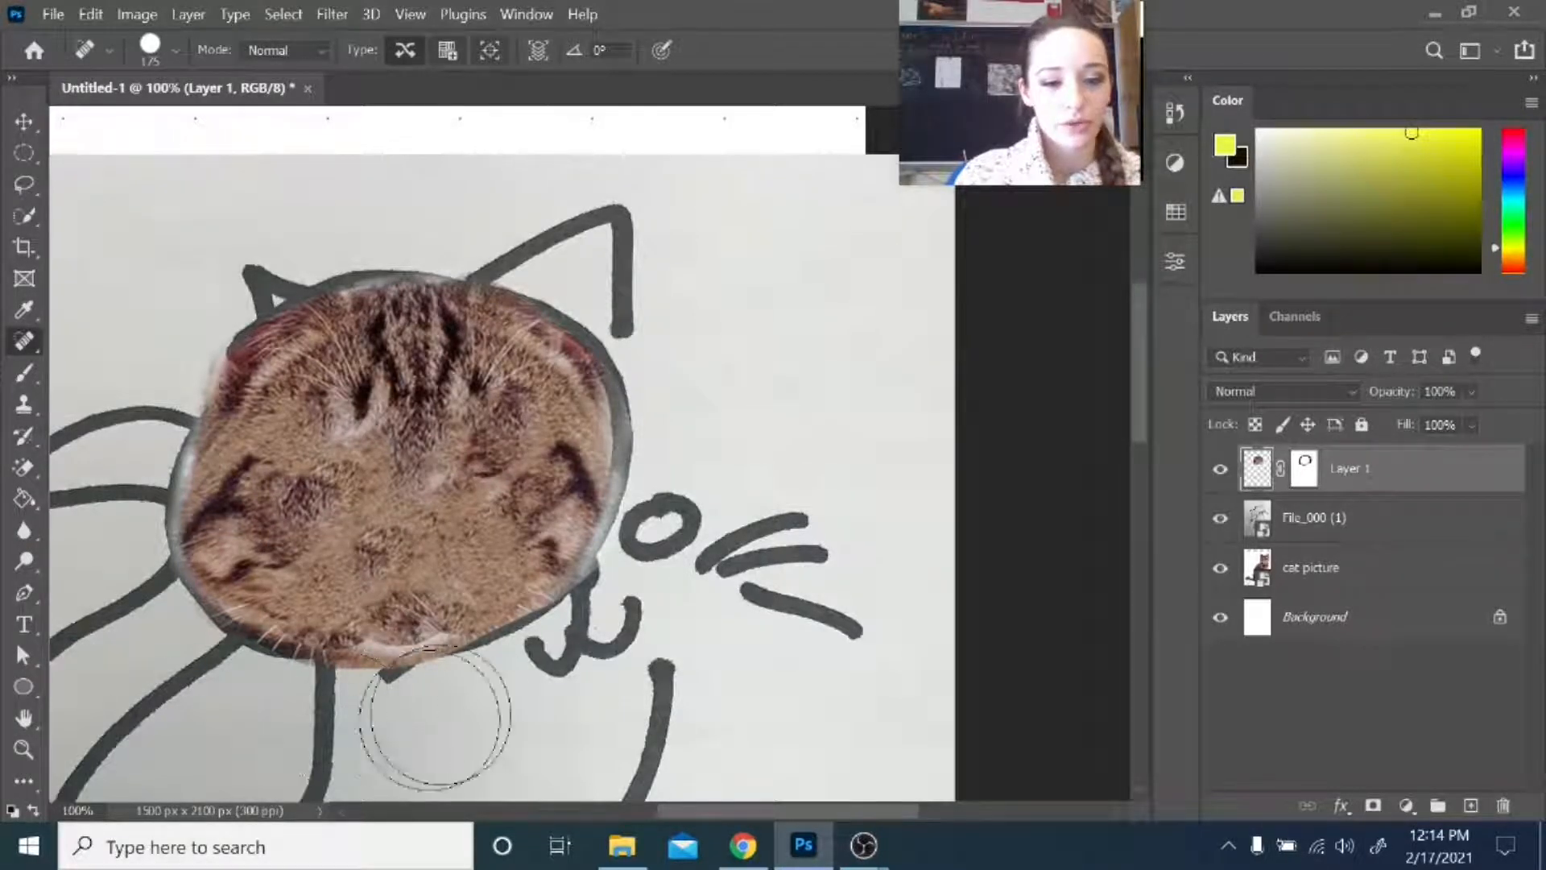
- Set the healing brush hardness to 47% and heal the leftover whisker and mouth traces along the lower face
left_click(177, 51)
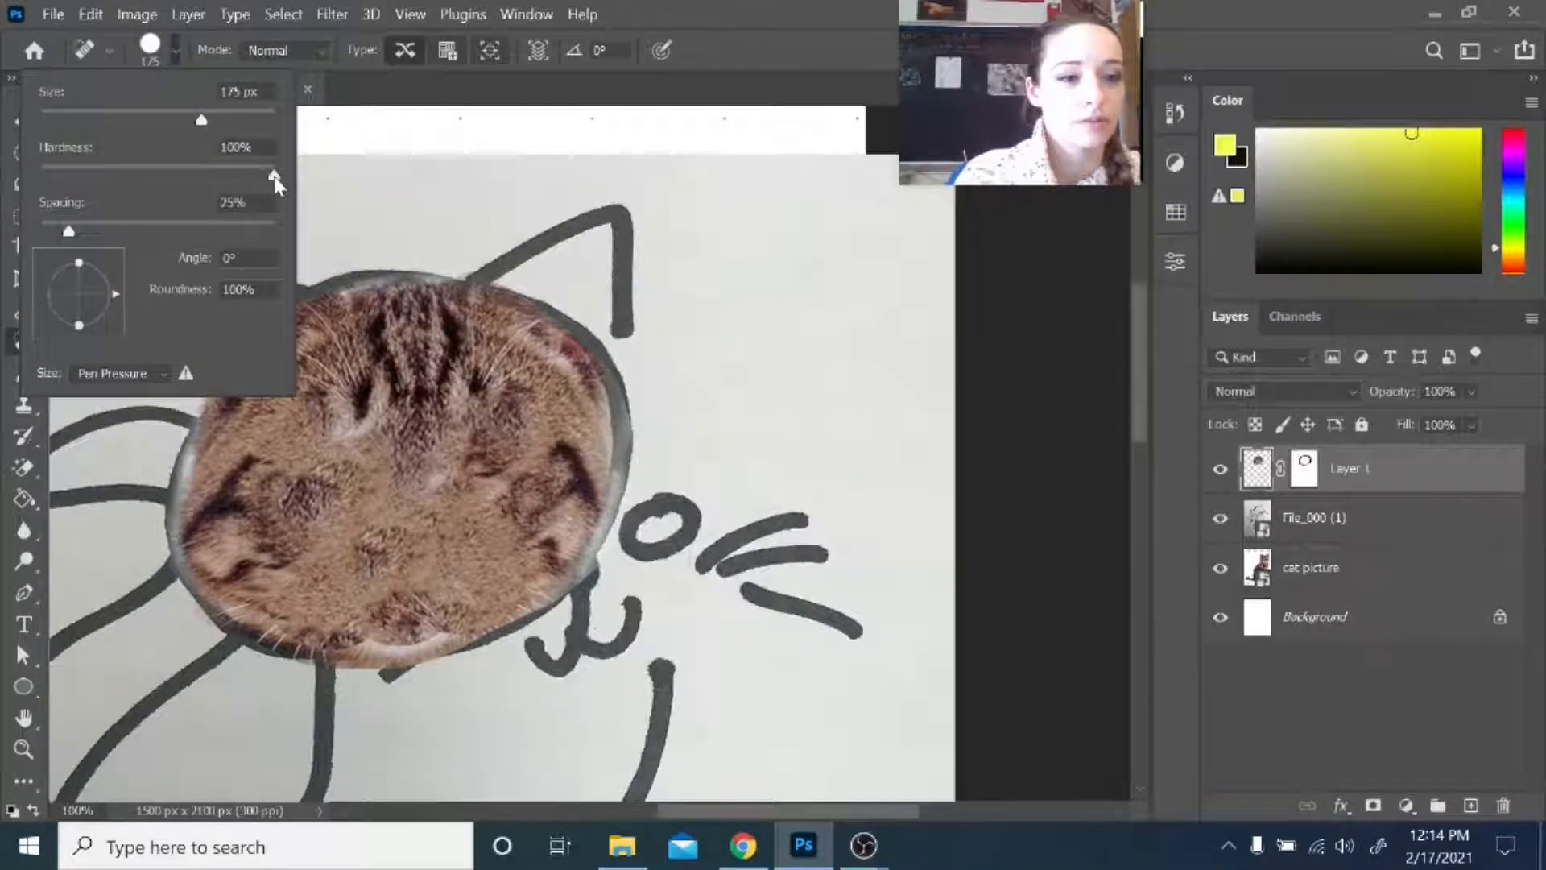
left_click_drag(154, 173, 149, 174)
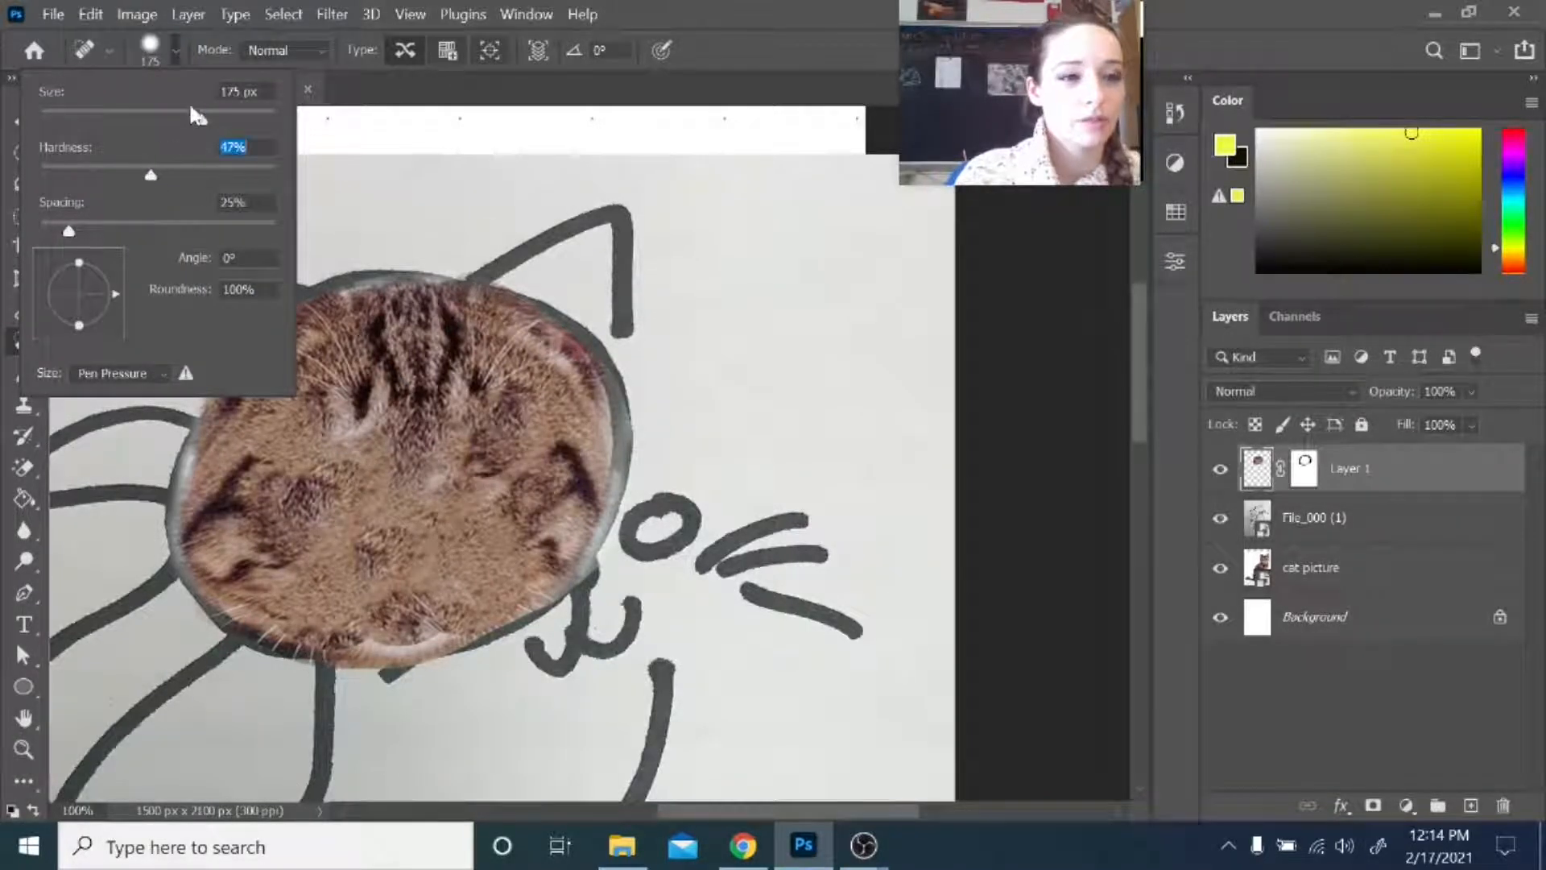
left_click(176, 51)
left_click(298, 600)
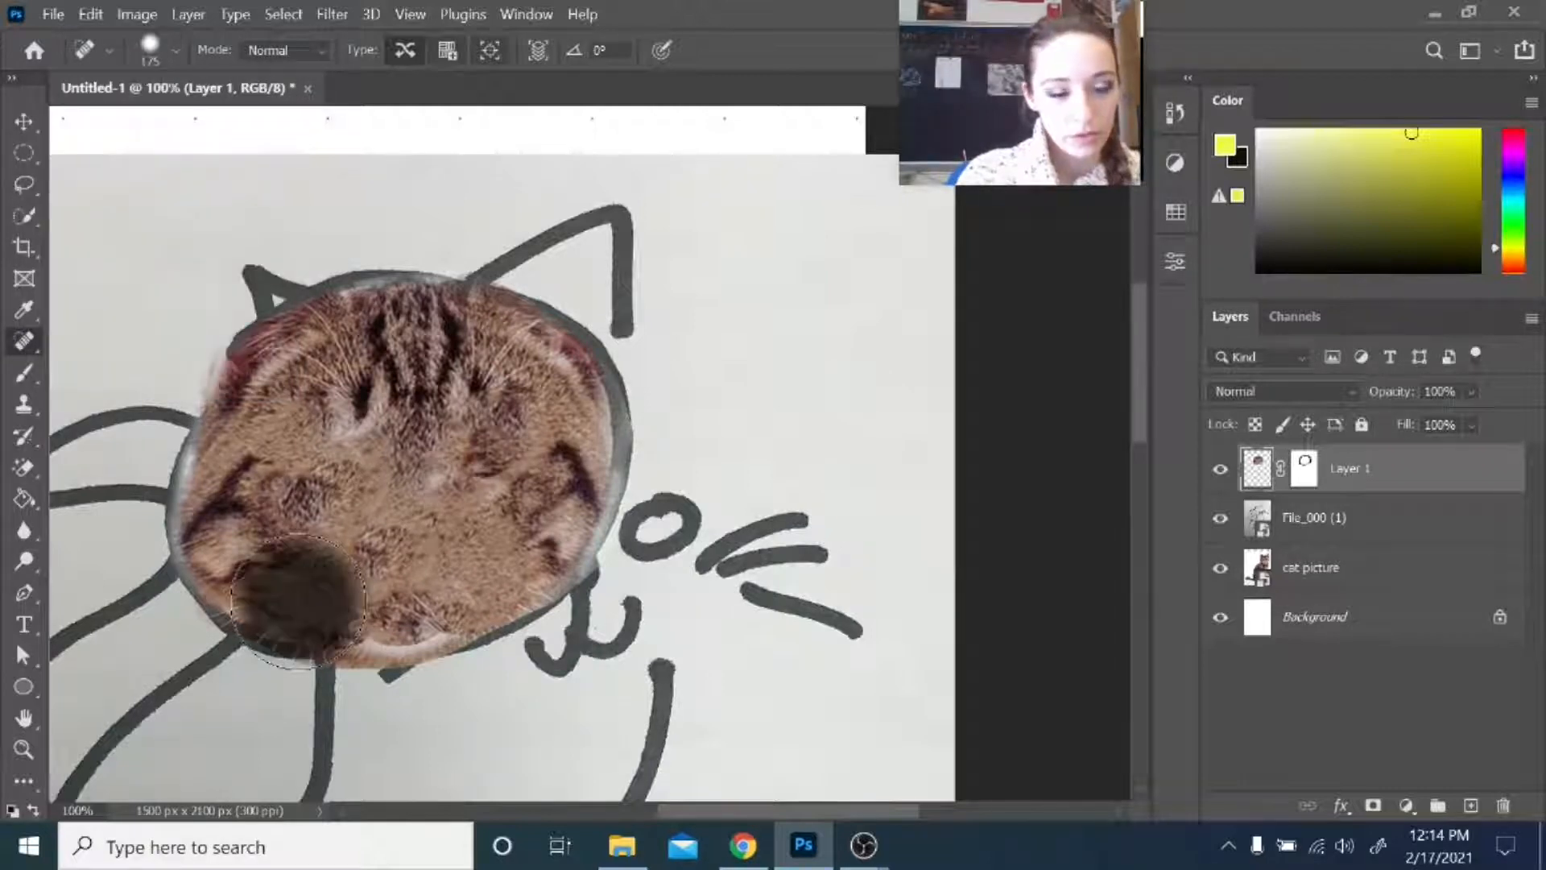
left_click_drag(298, 600, 402, 605)
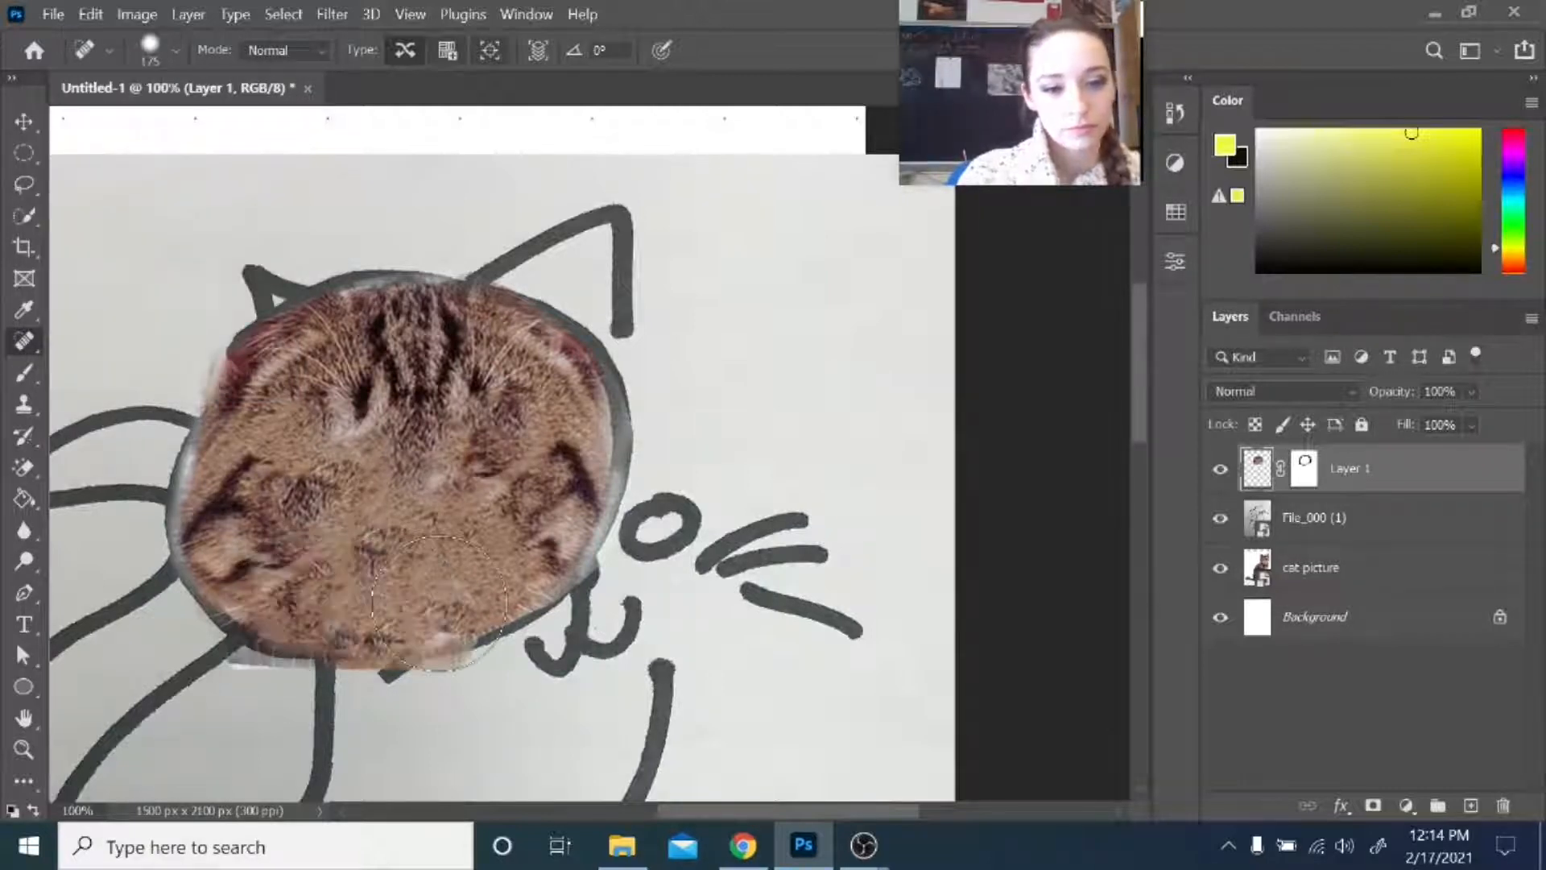
left_click(450, 586)
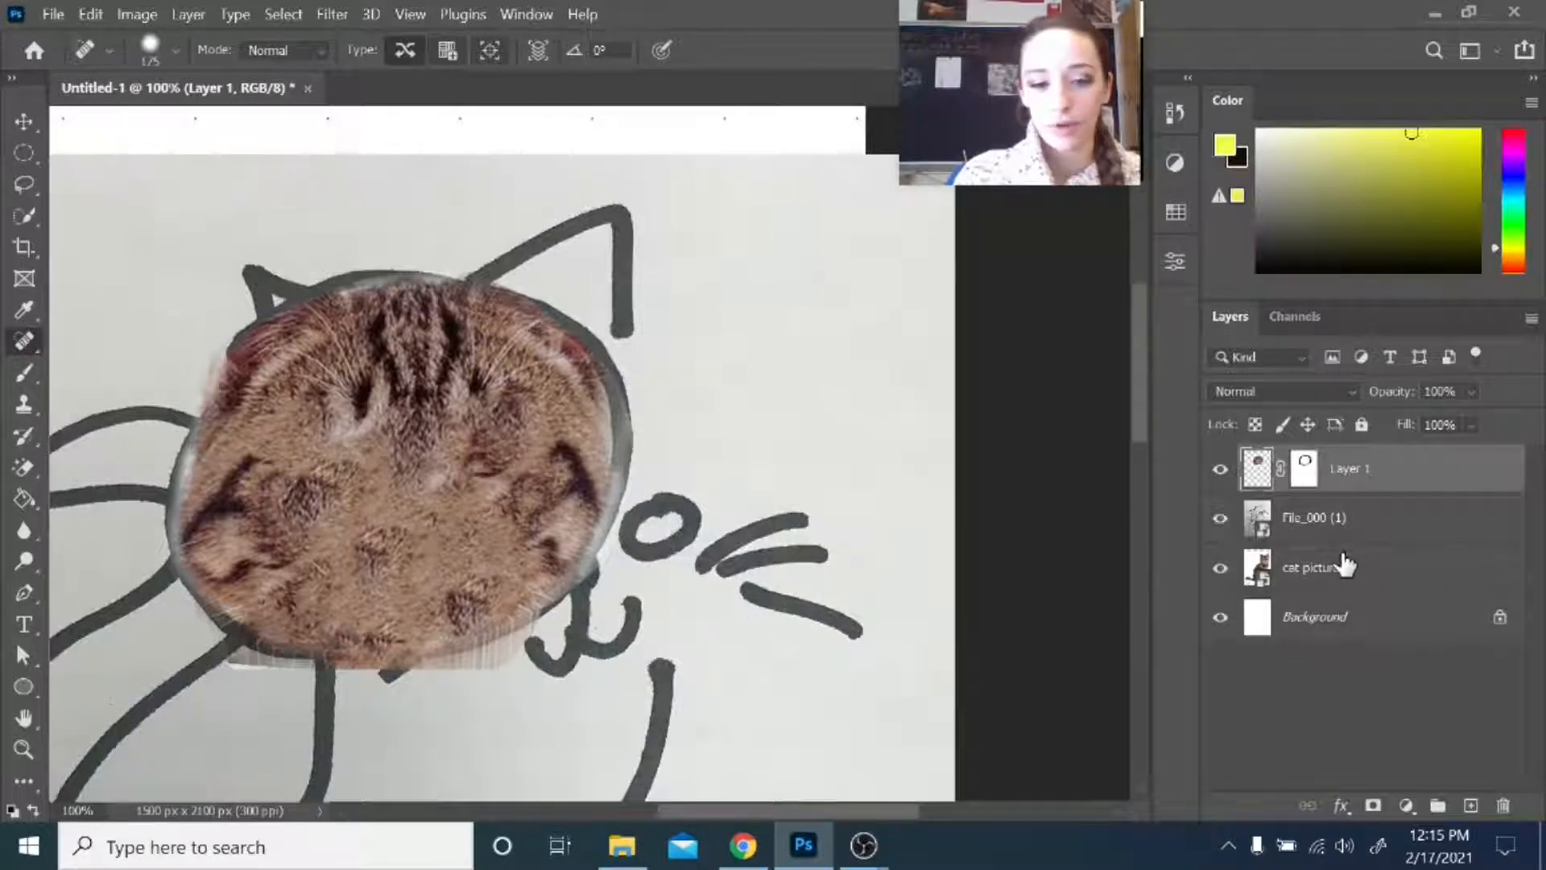
- Move the cat picture layer above the masked face layer, then lasso the cat's nose and mouth and copy them to a new layer
left_click(1328, 576)
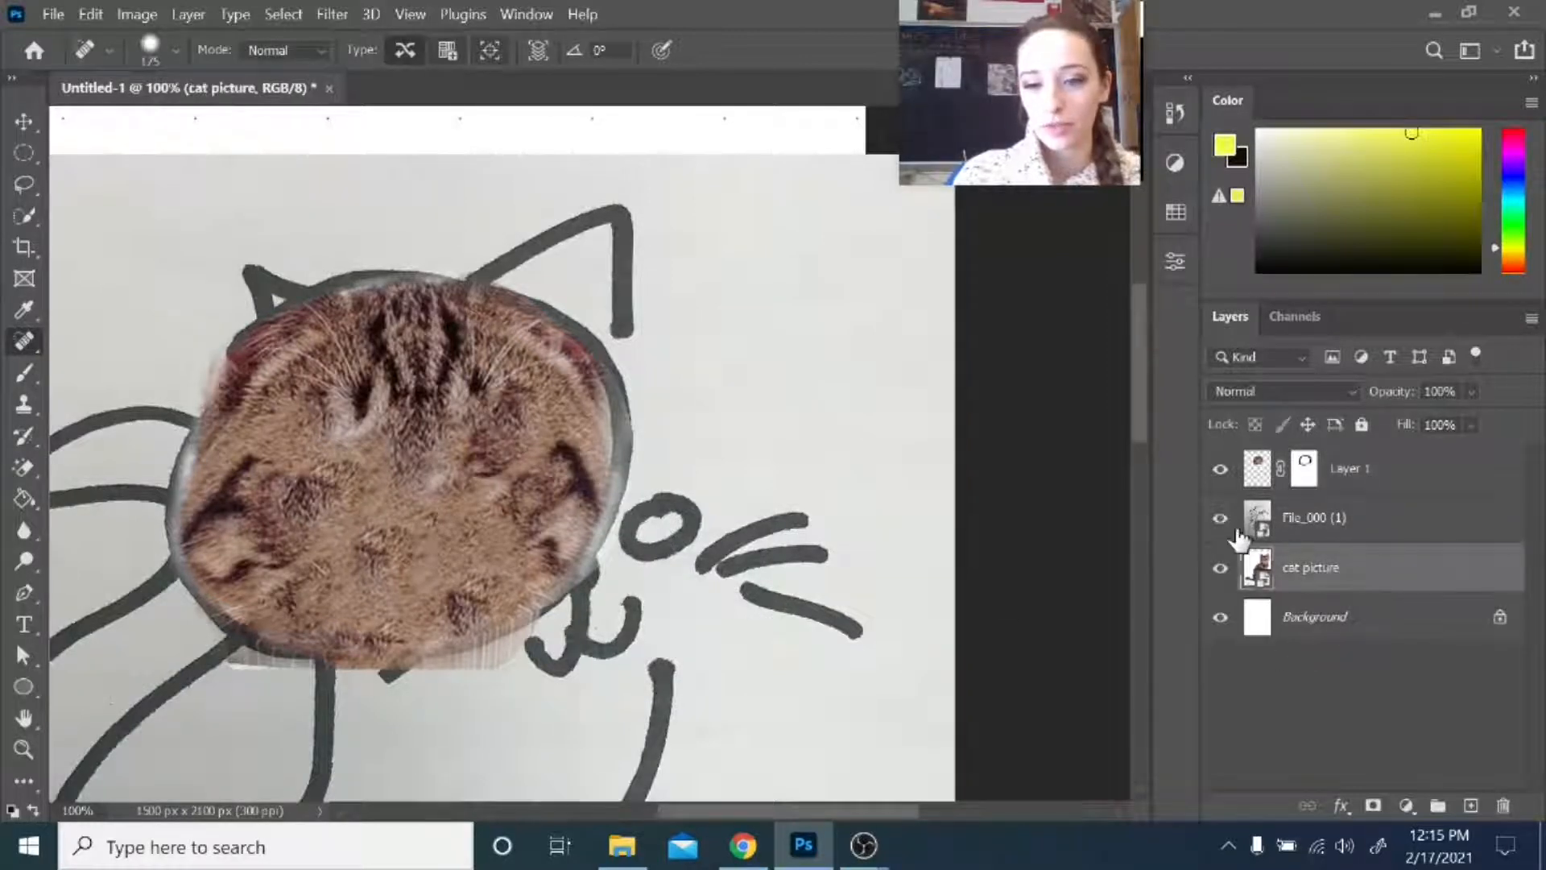
left_click_drag(1301, 548, 1304, 451)
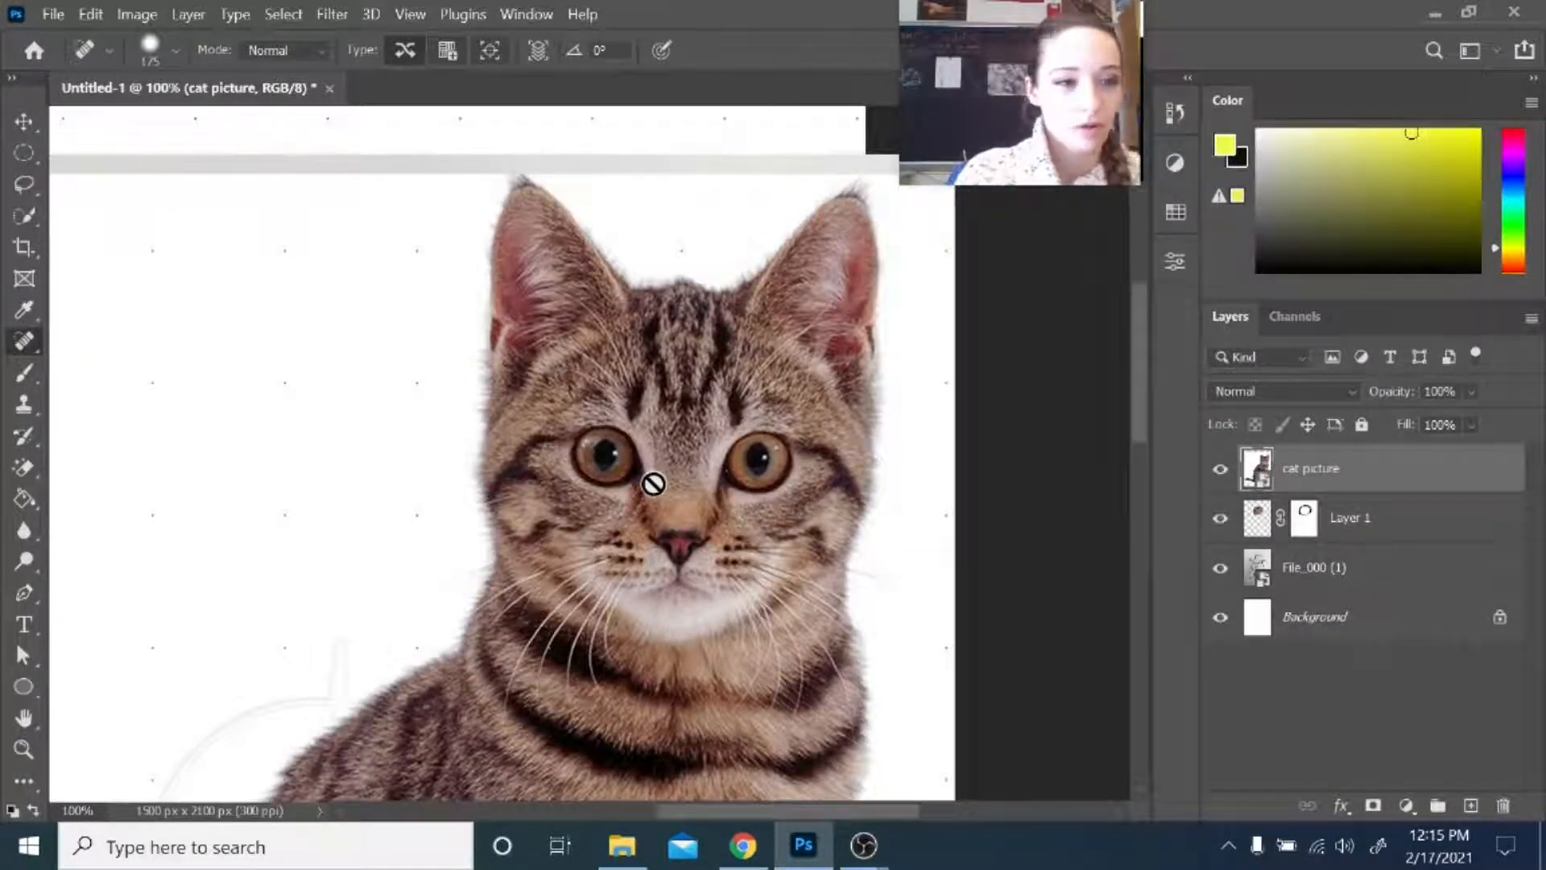
left_click(23, 184)
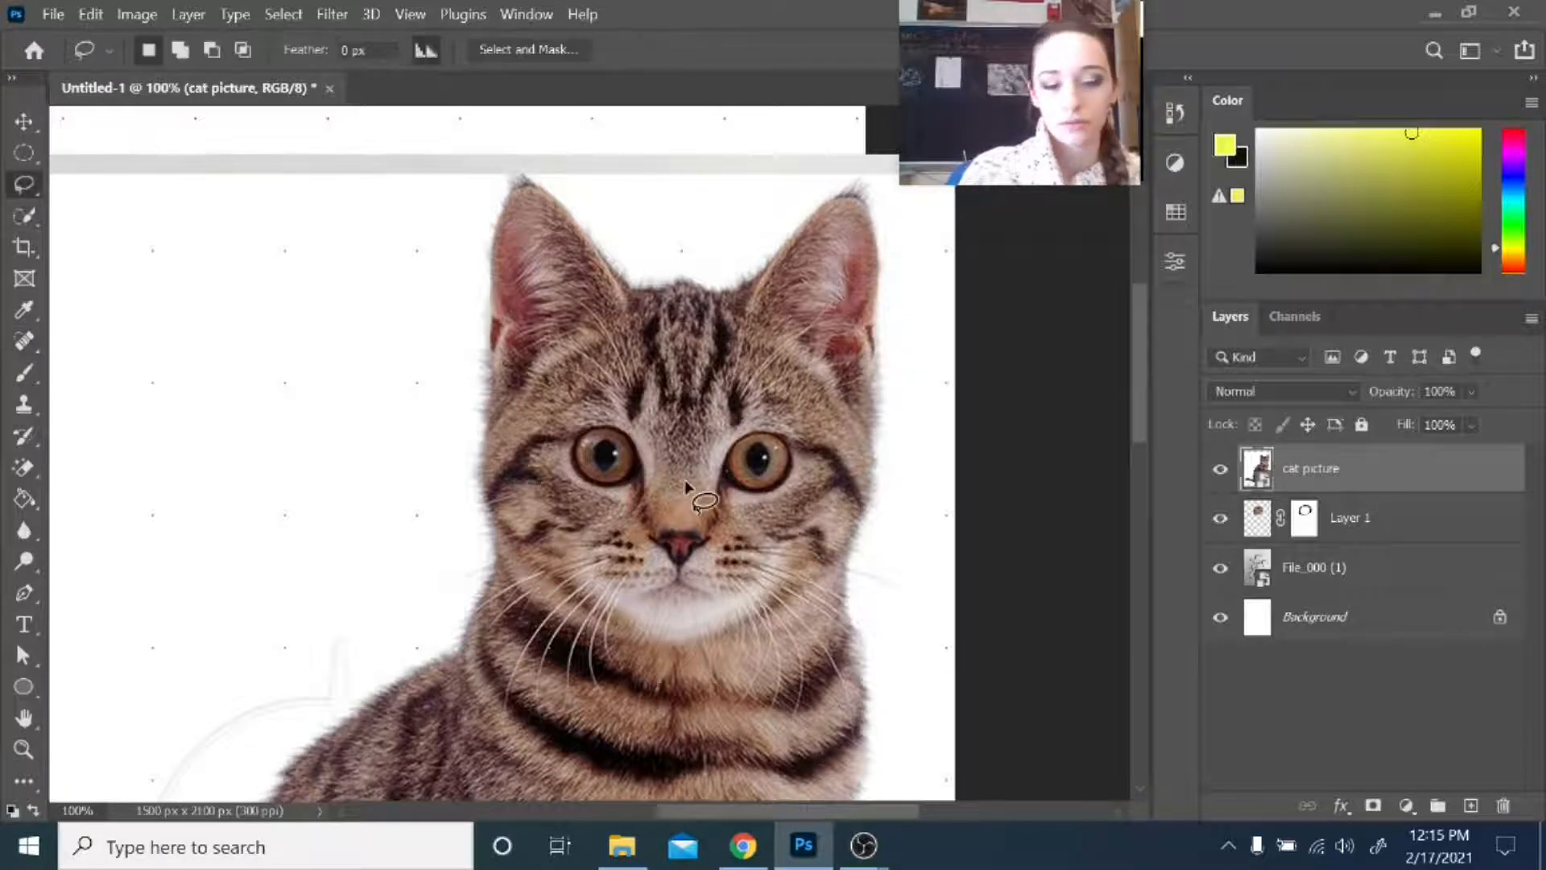
mouse_move(596, 574)
left_mouse_down()
mouse_move(608, 406)
mouse_move(814, 535)
mouse_move(596, 616)
mouse_move(591, 575)
left_mouse_up()
right_click(592, 575)
left_click(676, 268)
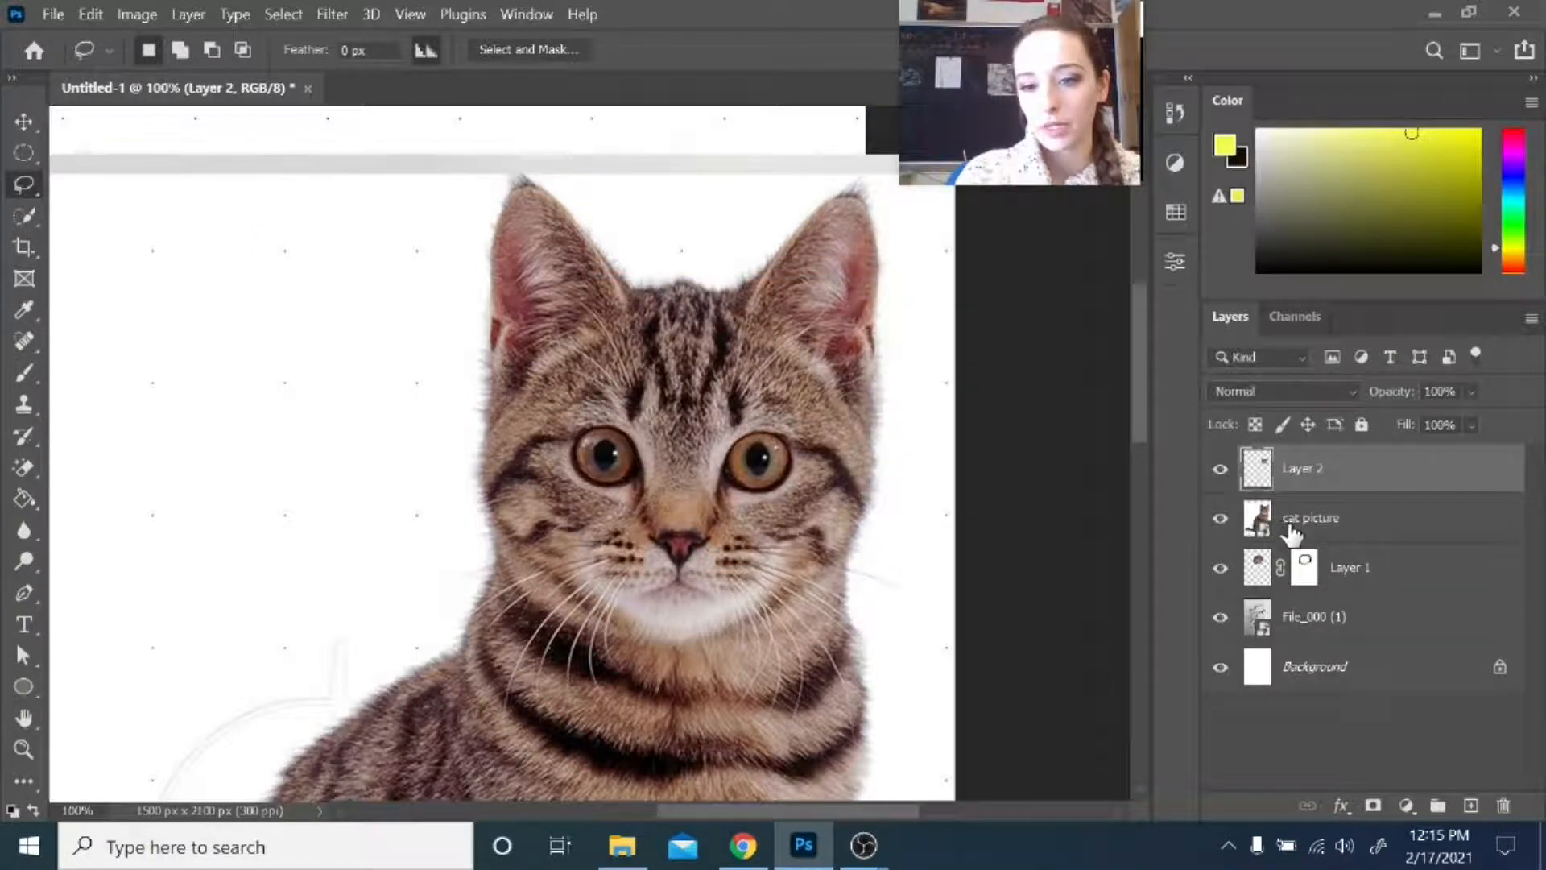
- Move the cat picture layer to just above the Background, then try to move the copied facial features onto the drawn face
left_click_drag(1290, 532, 1292, 642)
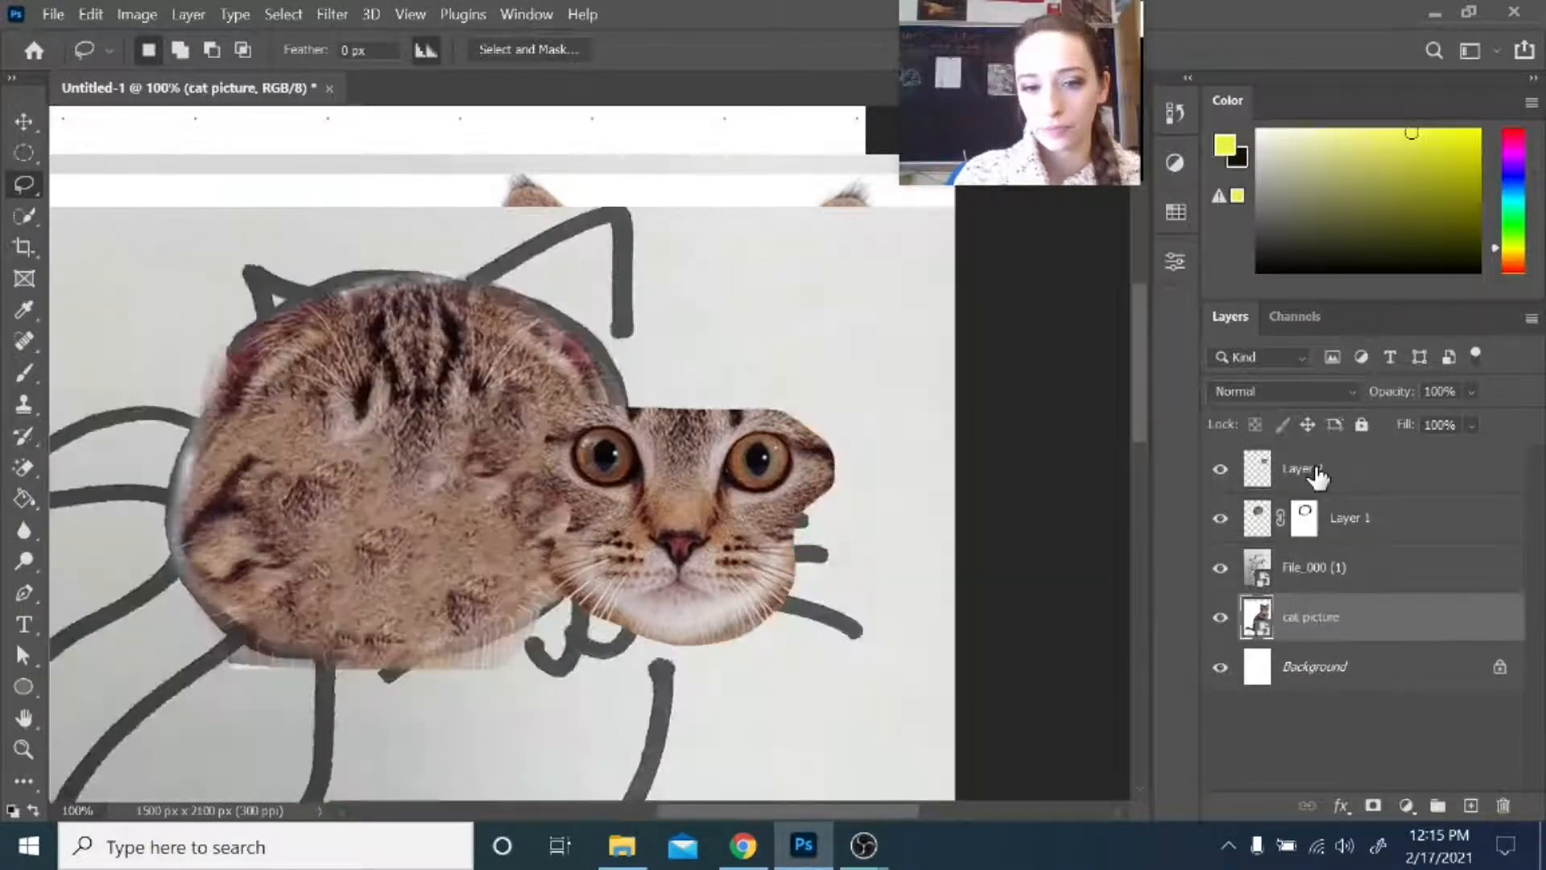
left_click(1314, 476)
key("v")
mouse_move(690, 542)
left_mouse_down()
mouse_move(630, 649)
mouse_move(648, 655)
left_mouse_up()
left_click_drag(1427, 485, 1476, 351)
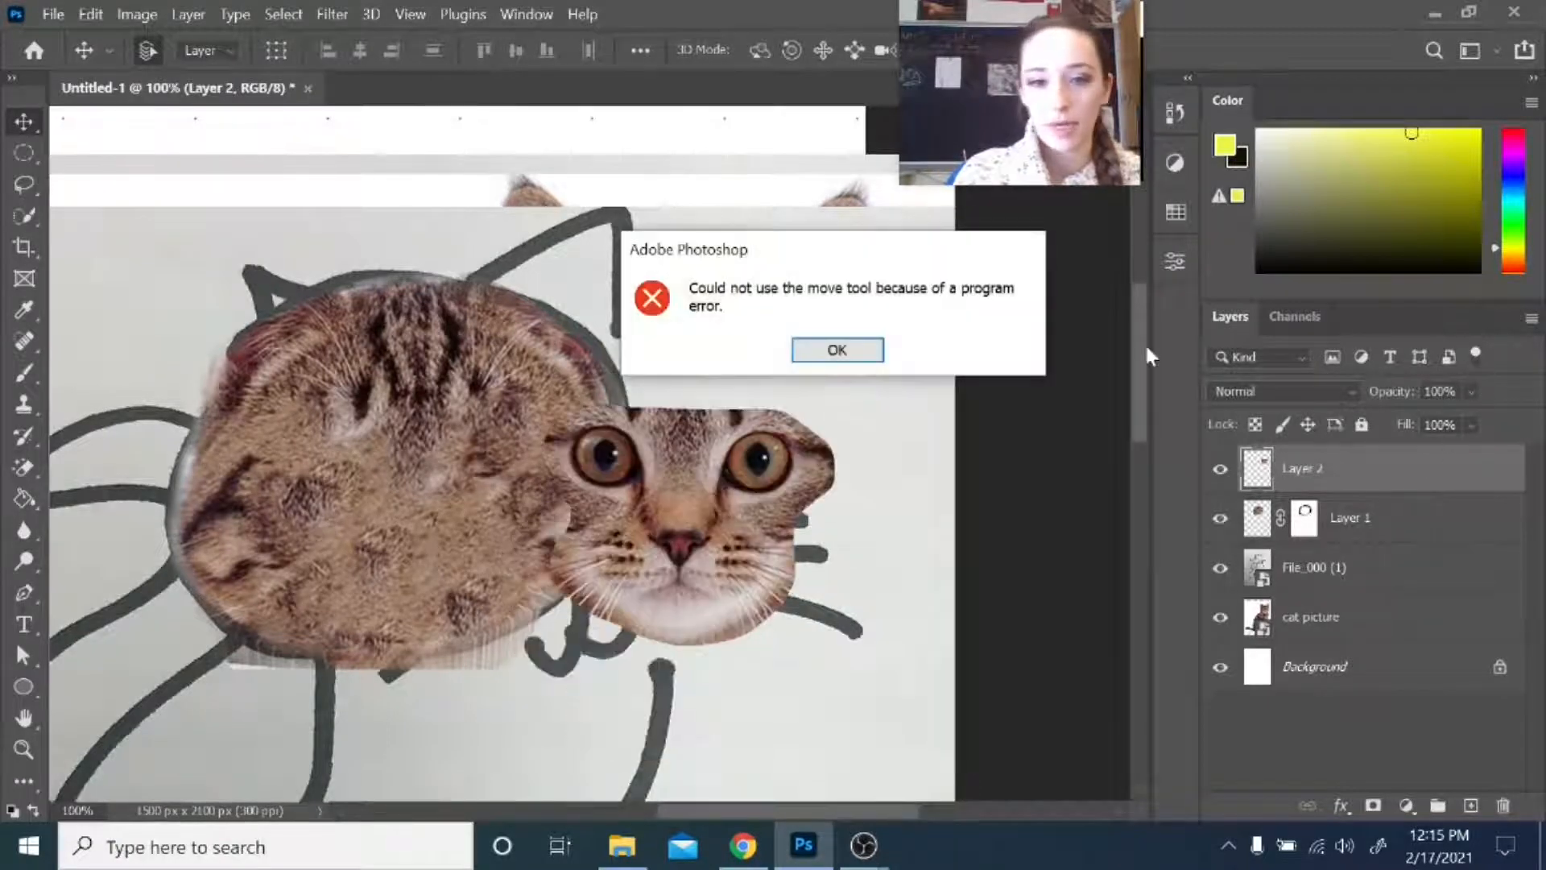
left_click(860, 348)
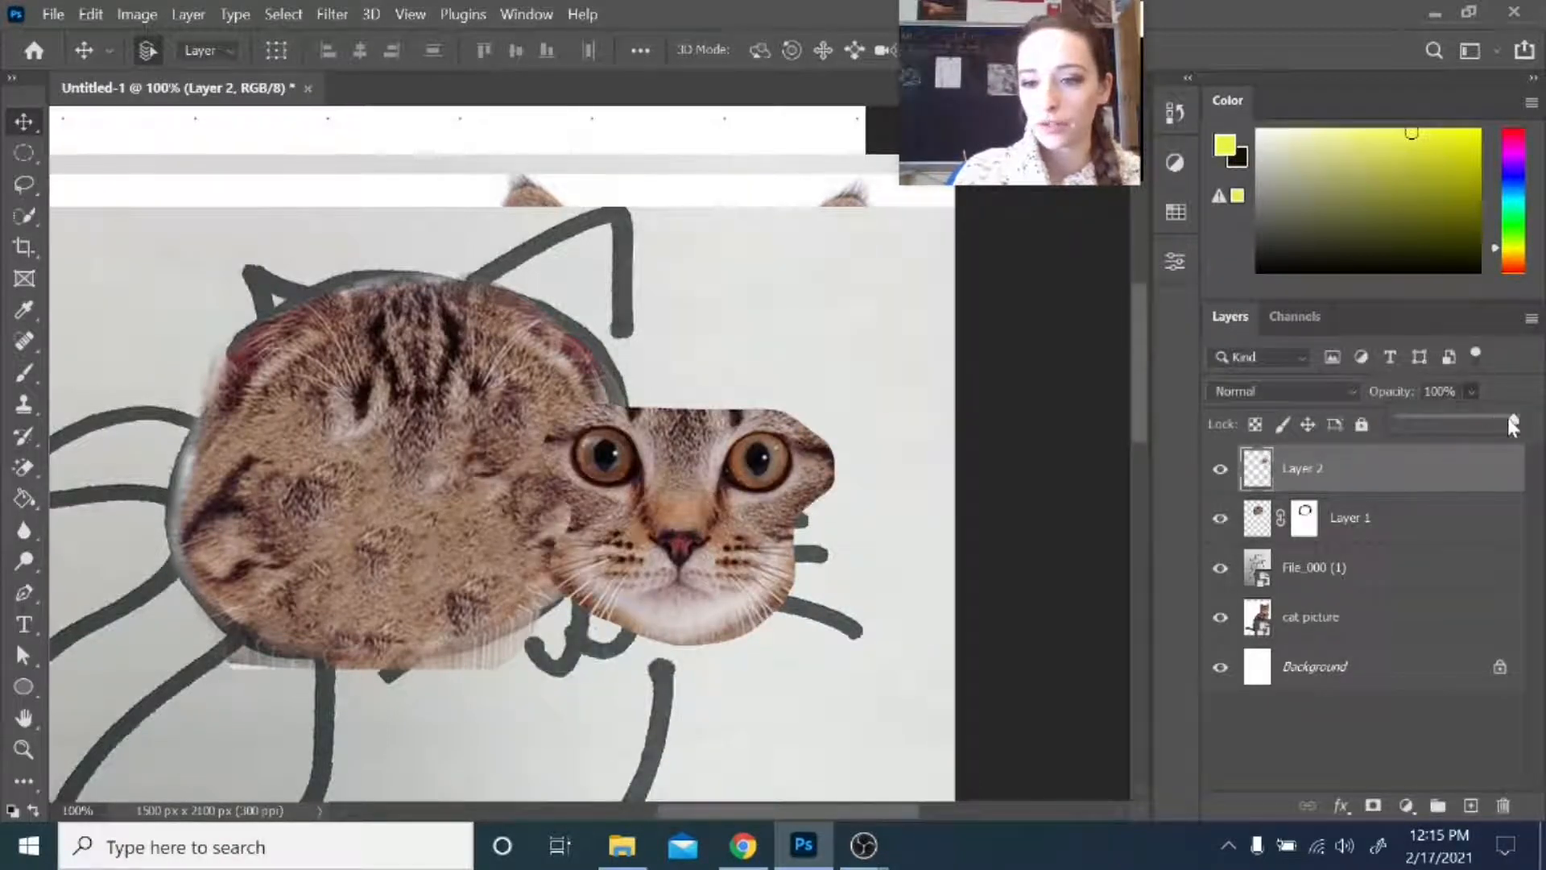
- Lower the facial features layer to 47% opacity and place it over the drawn eyes and mouth with the masked face layer hidden
left_click_drag(1509, 419, 1453, 420)
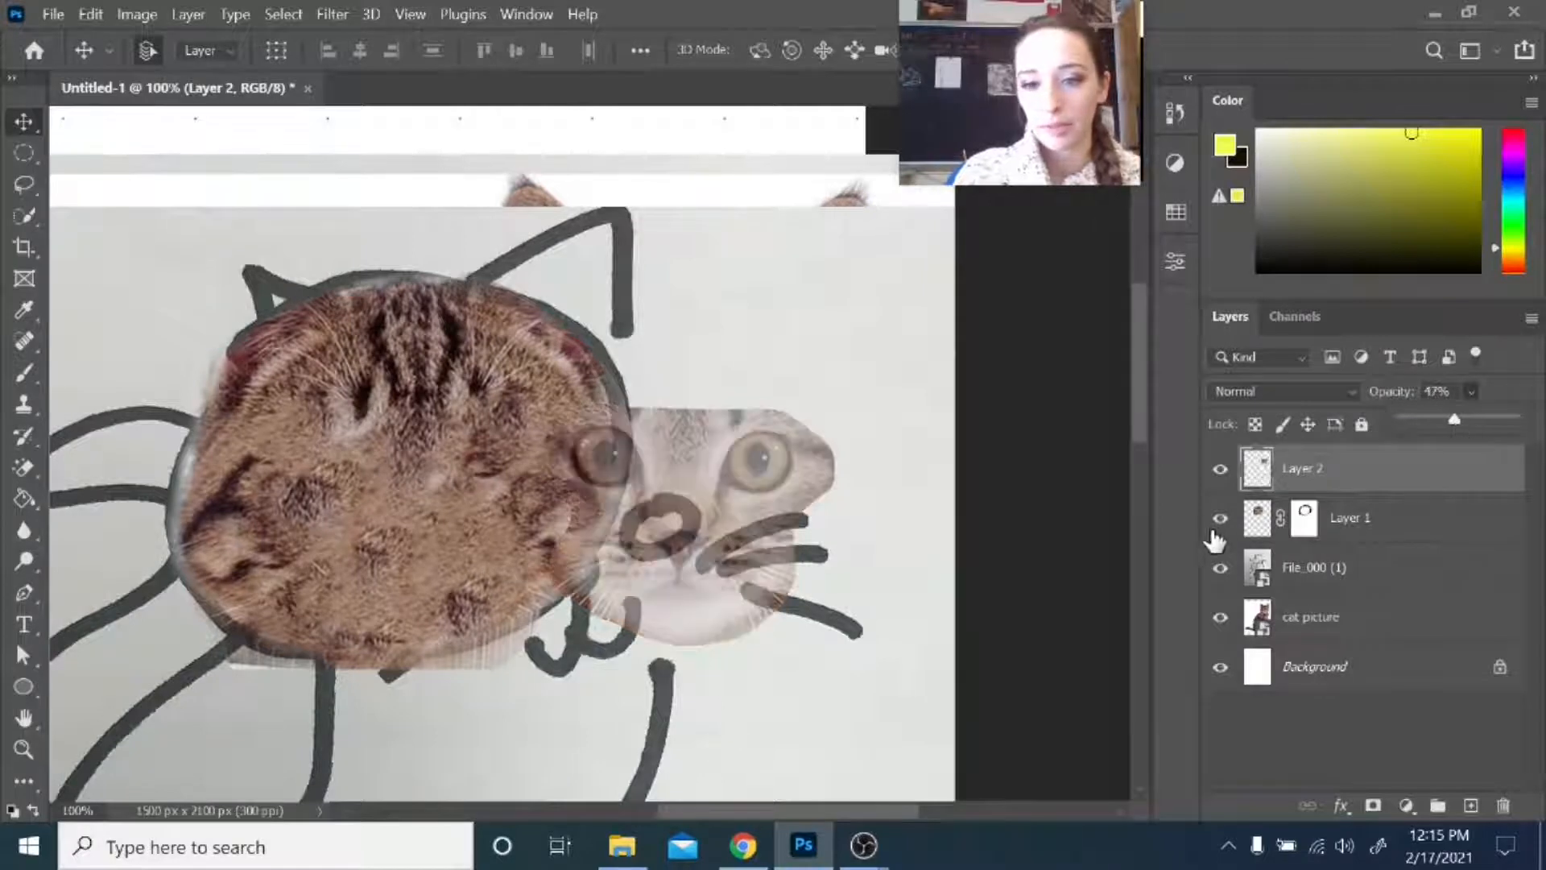
left_click(1221, 520)
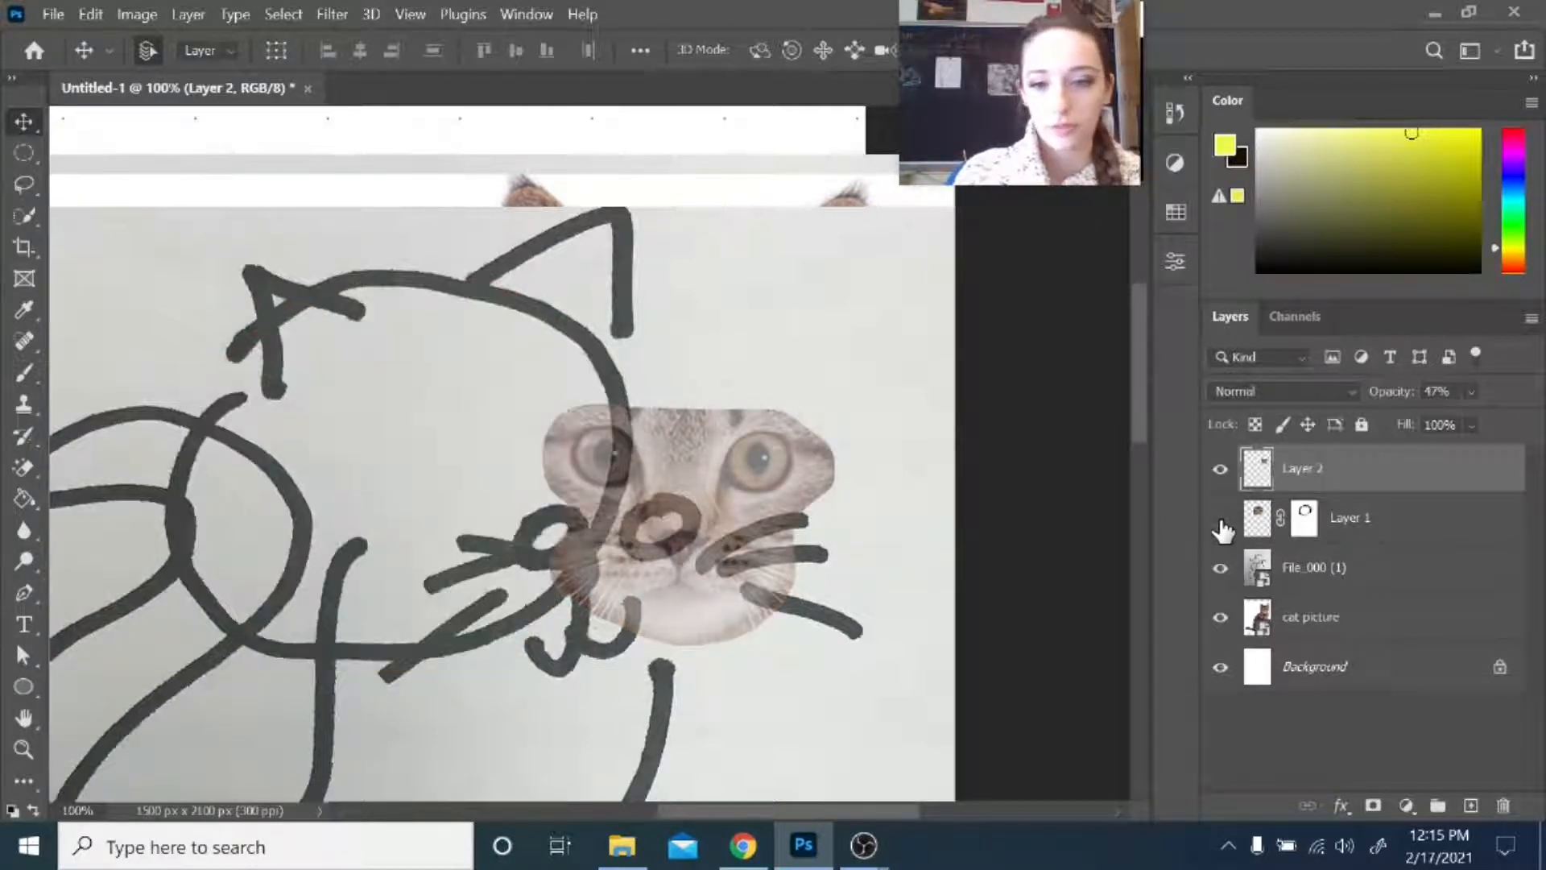
left_click_drag(712, 509, 622, 574)
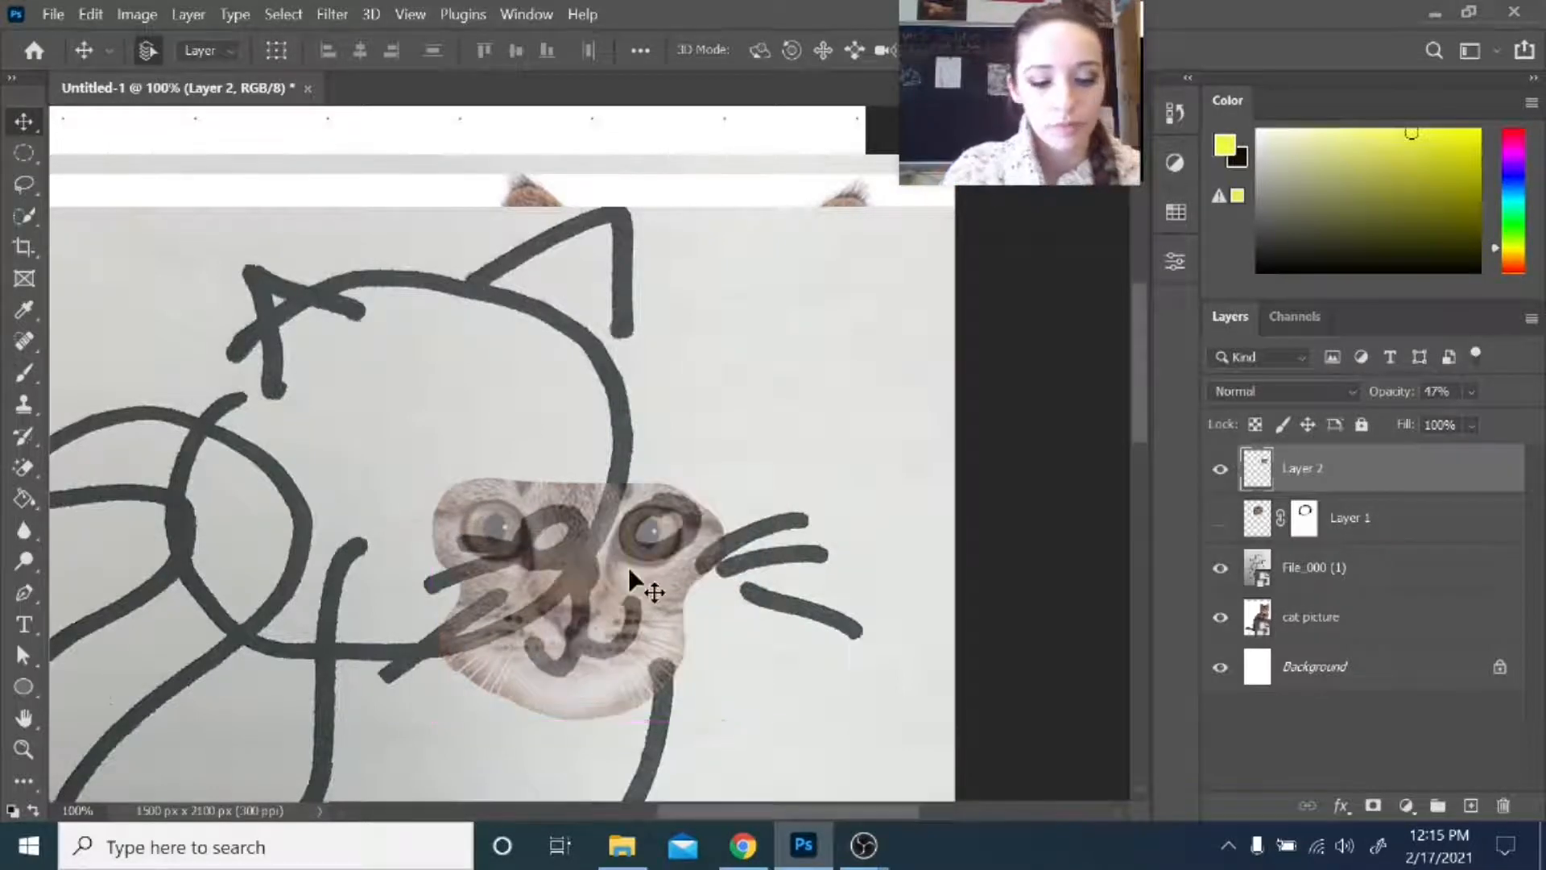
- Scale the facial features to about 89% and rotate them about 4.7° counterclockwise to align with the drawn eyes and mouth
key("ctrl+t")
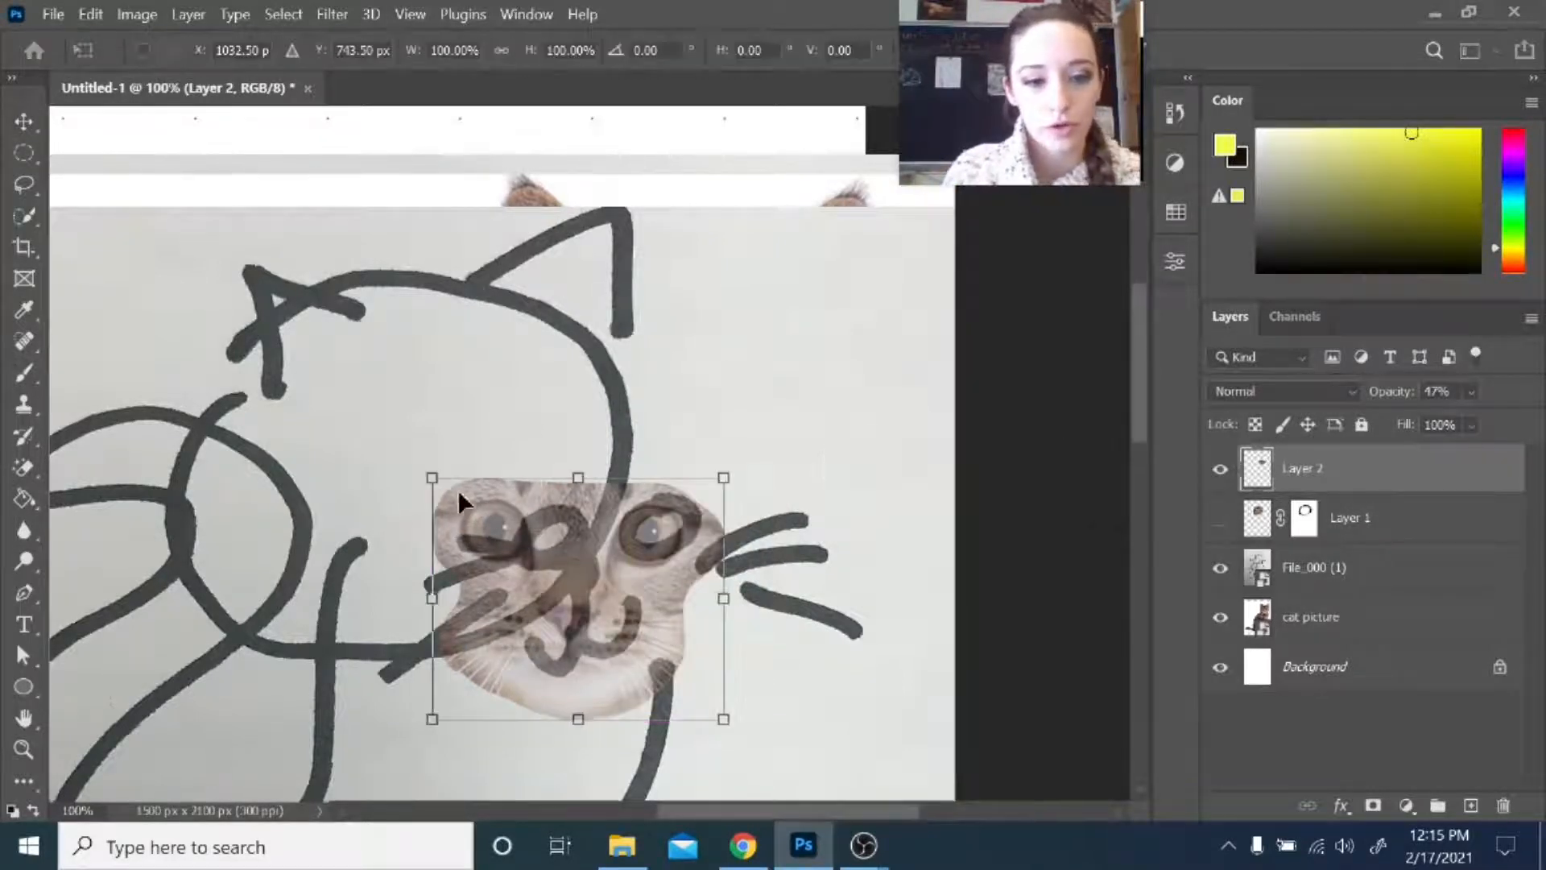
left_click_drag(431, 477, 465, 508)
left_click_drag(624, 606, 633, 585)
left_click_drag(605, 444, 592, 447)
left_click_drag(645, 555, 642, 553)
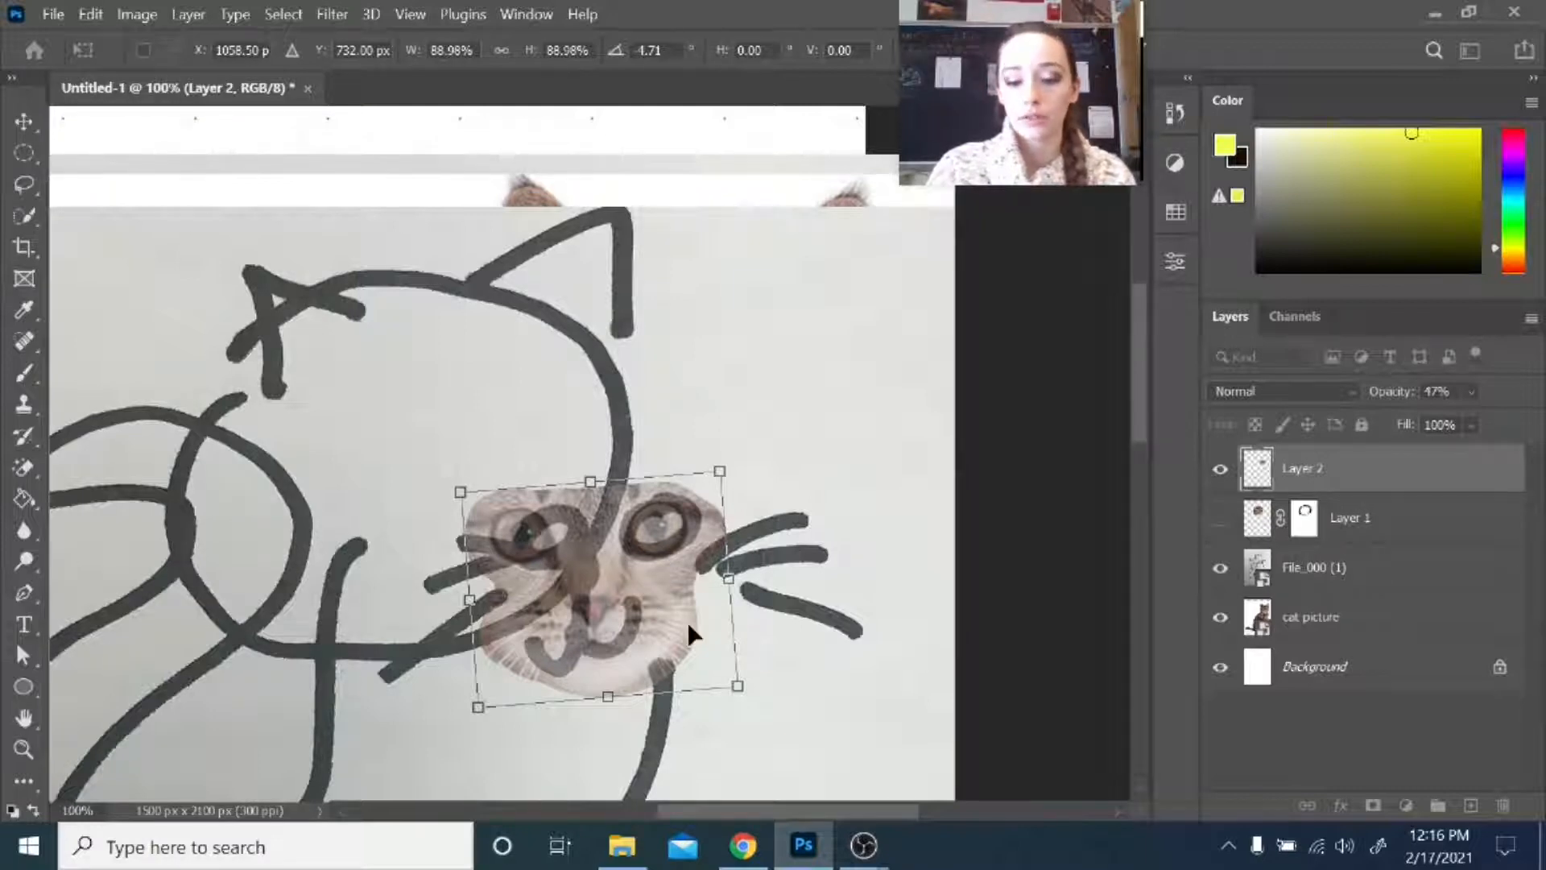
key("Return")
- Start a Warp transform on the facial features layer with a 3 x 3 grid
key("z")
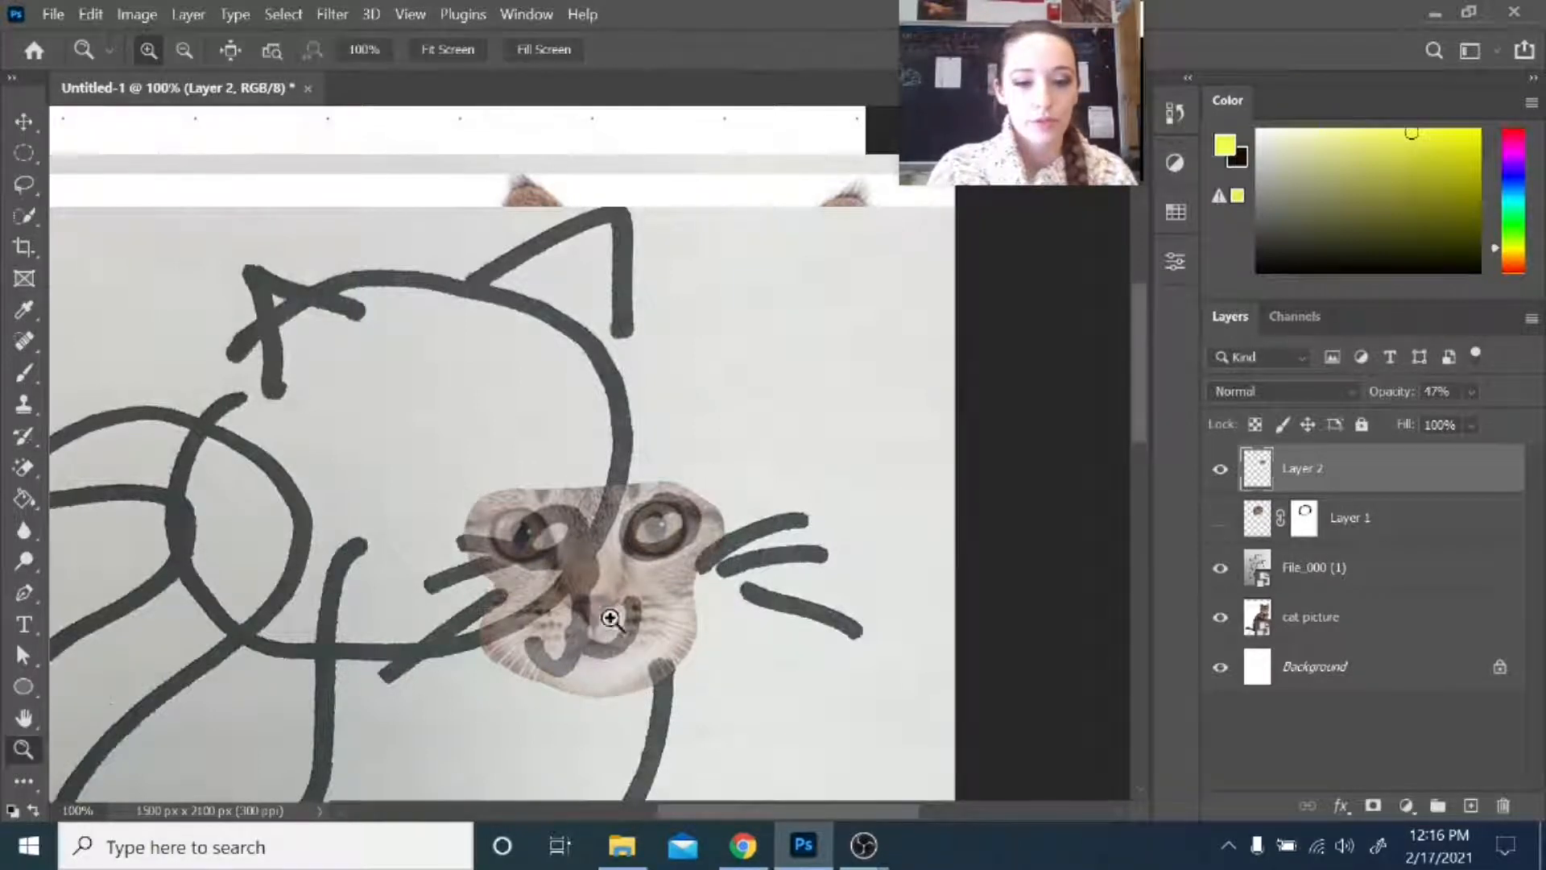
left_click(611, 618)
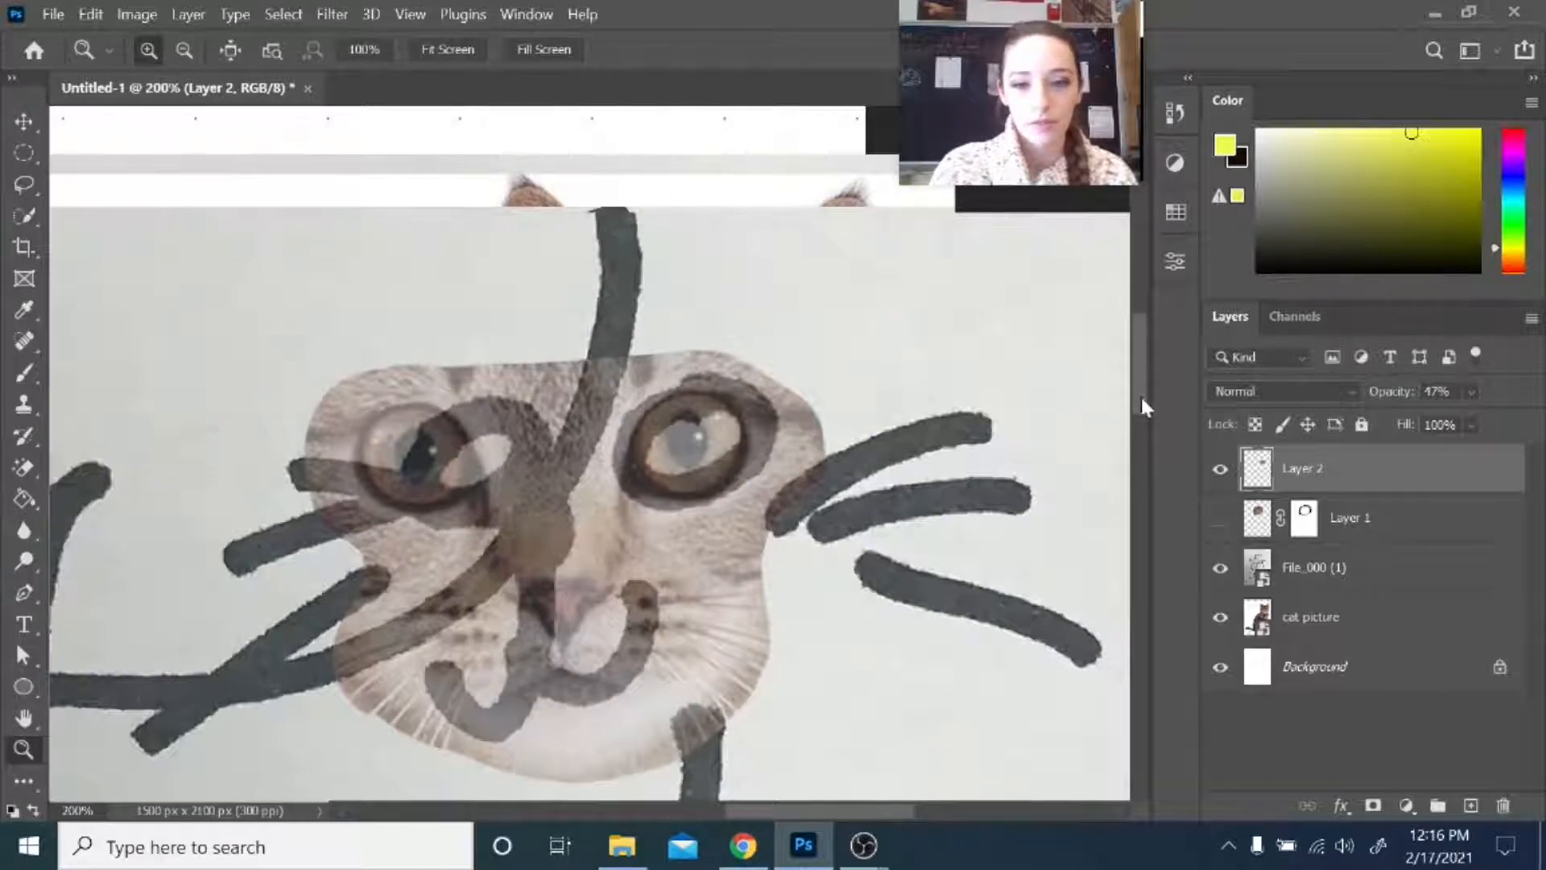
scroll(1128, 419, "down", 1)
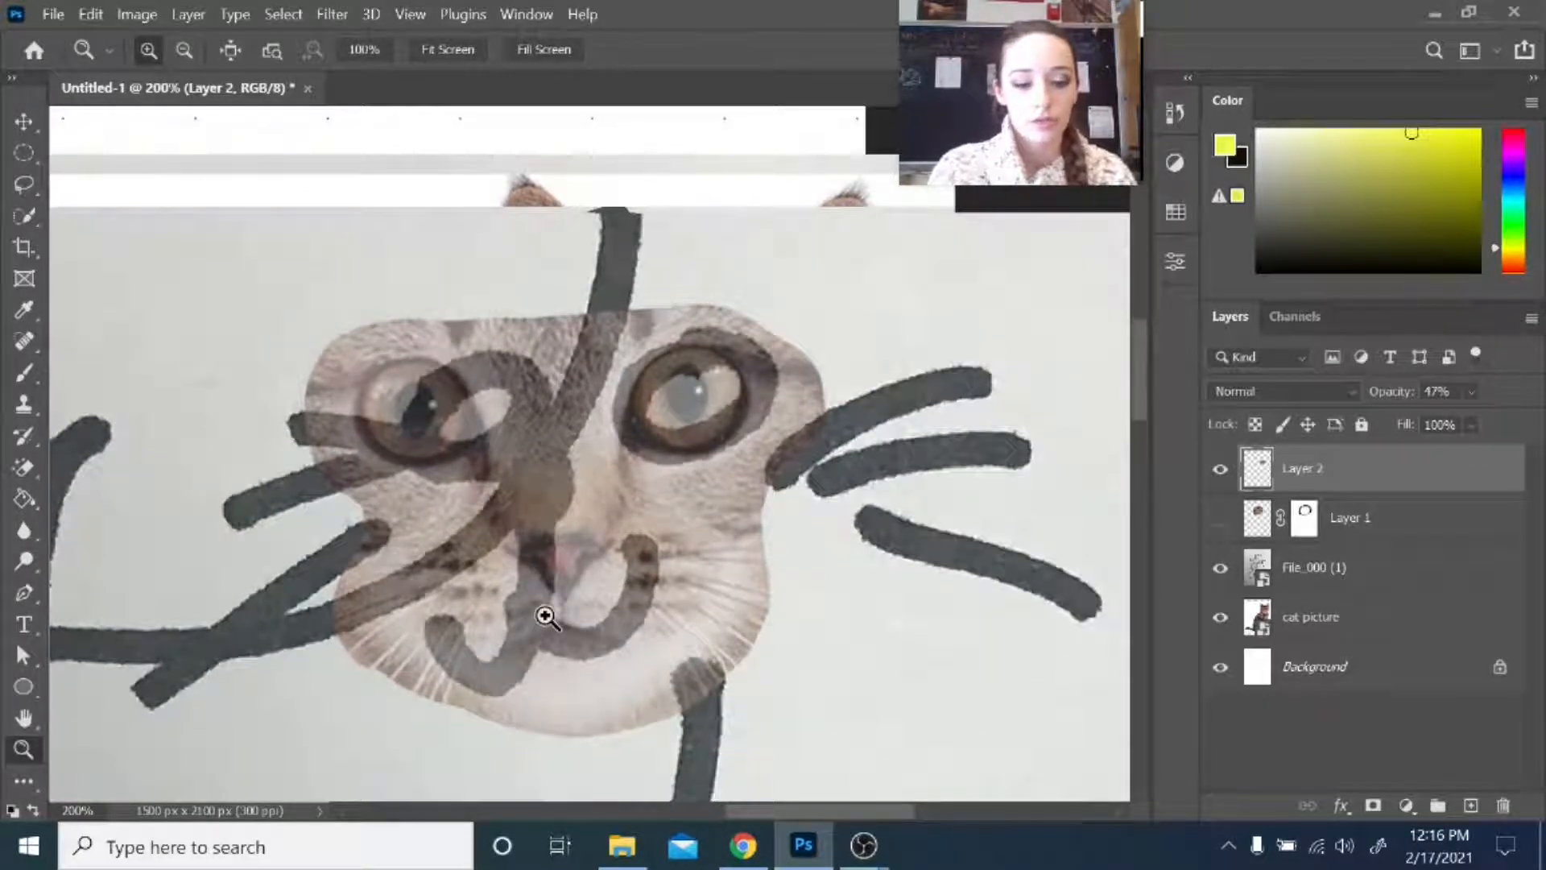
key("v")
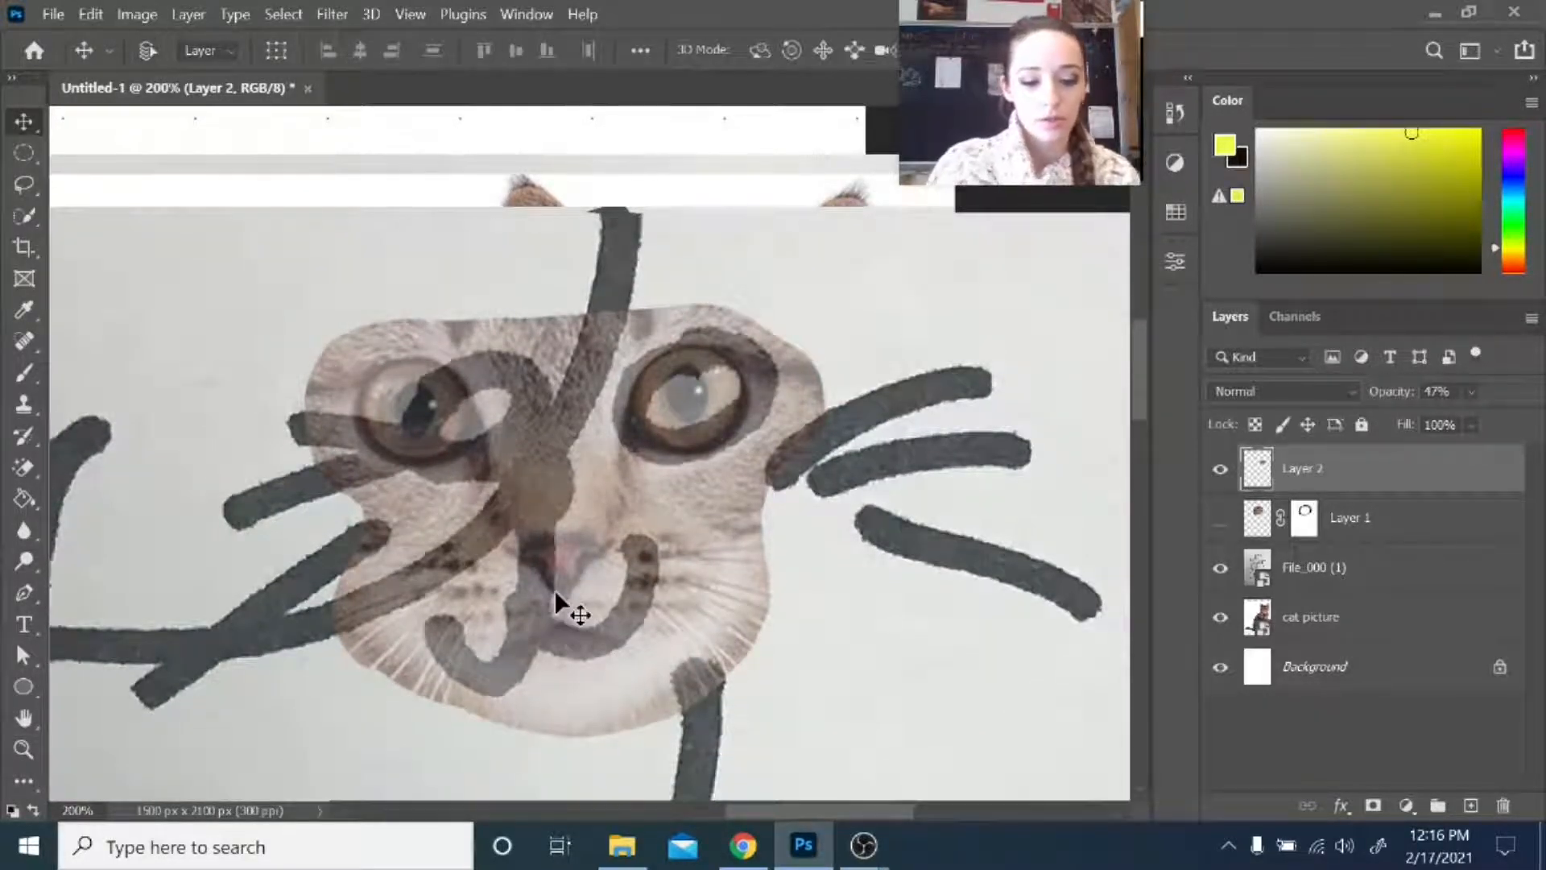
key("ctrl+t")
right_click(563, 543)
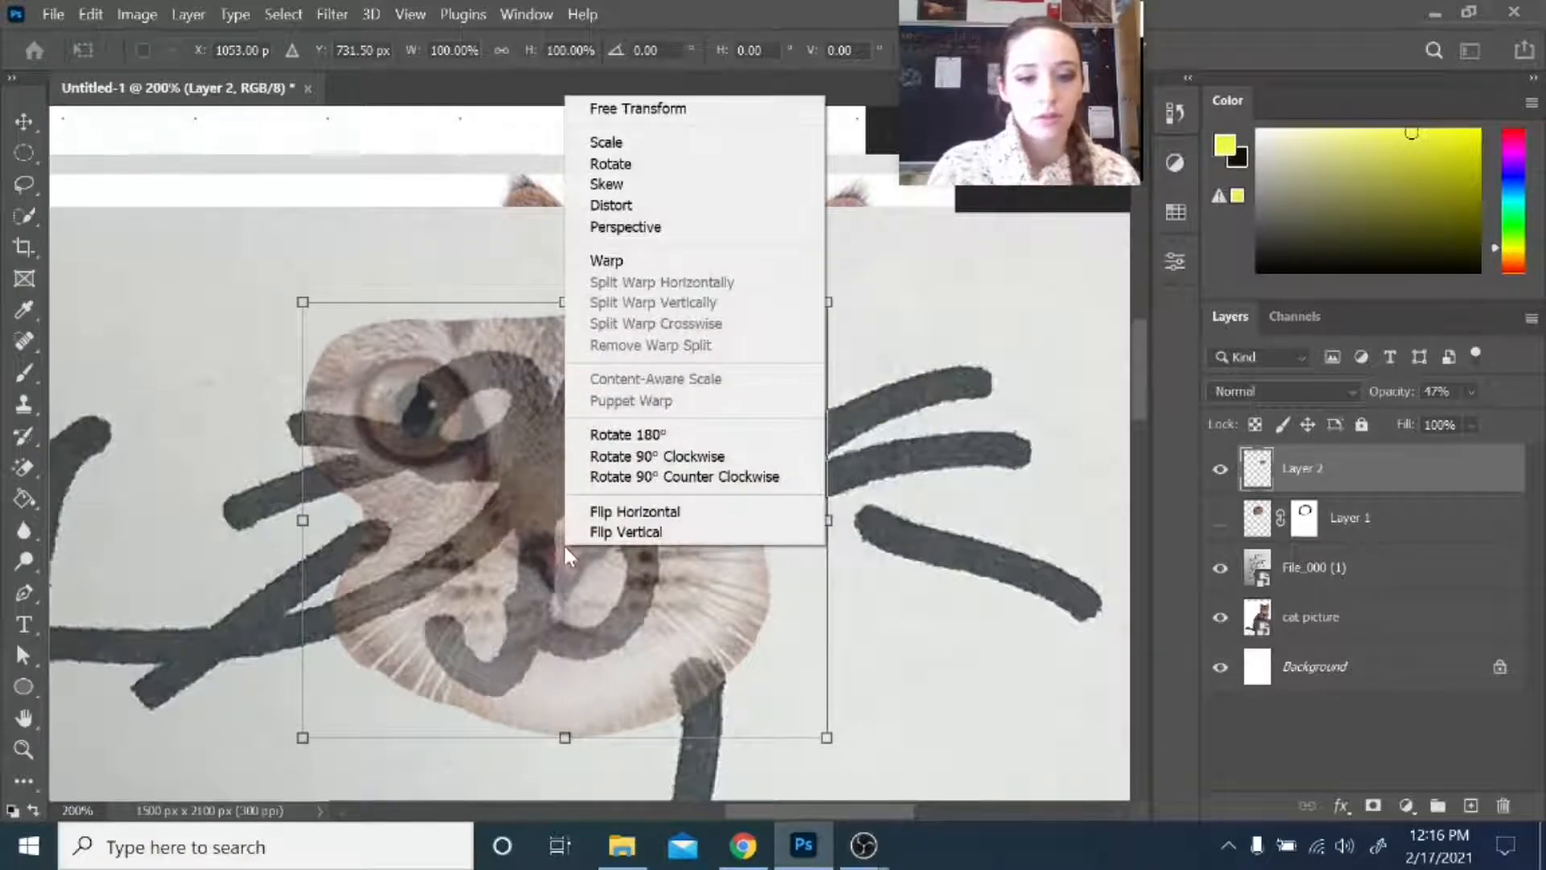
left_click(632, 262)
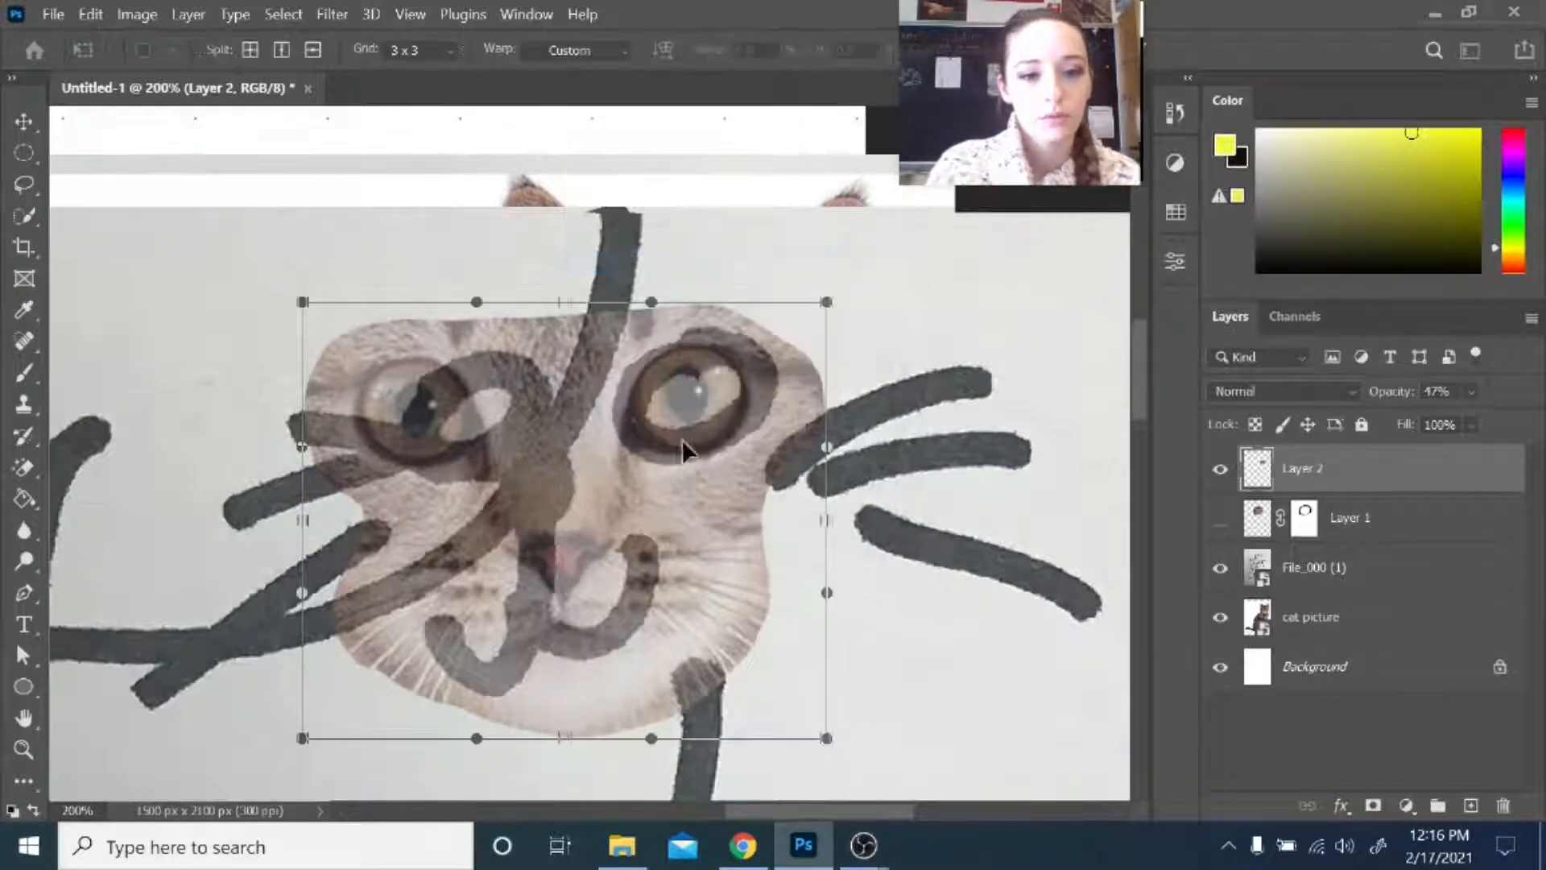
left_click(448, 51)
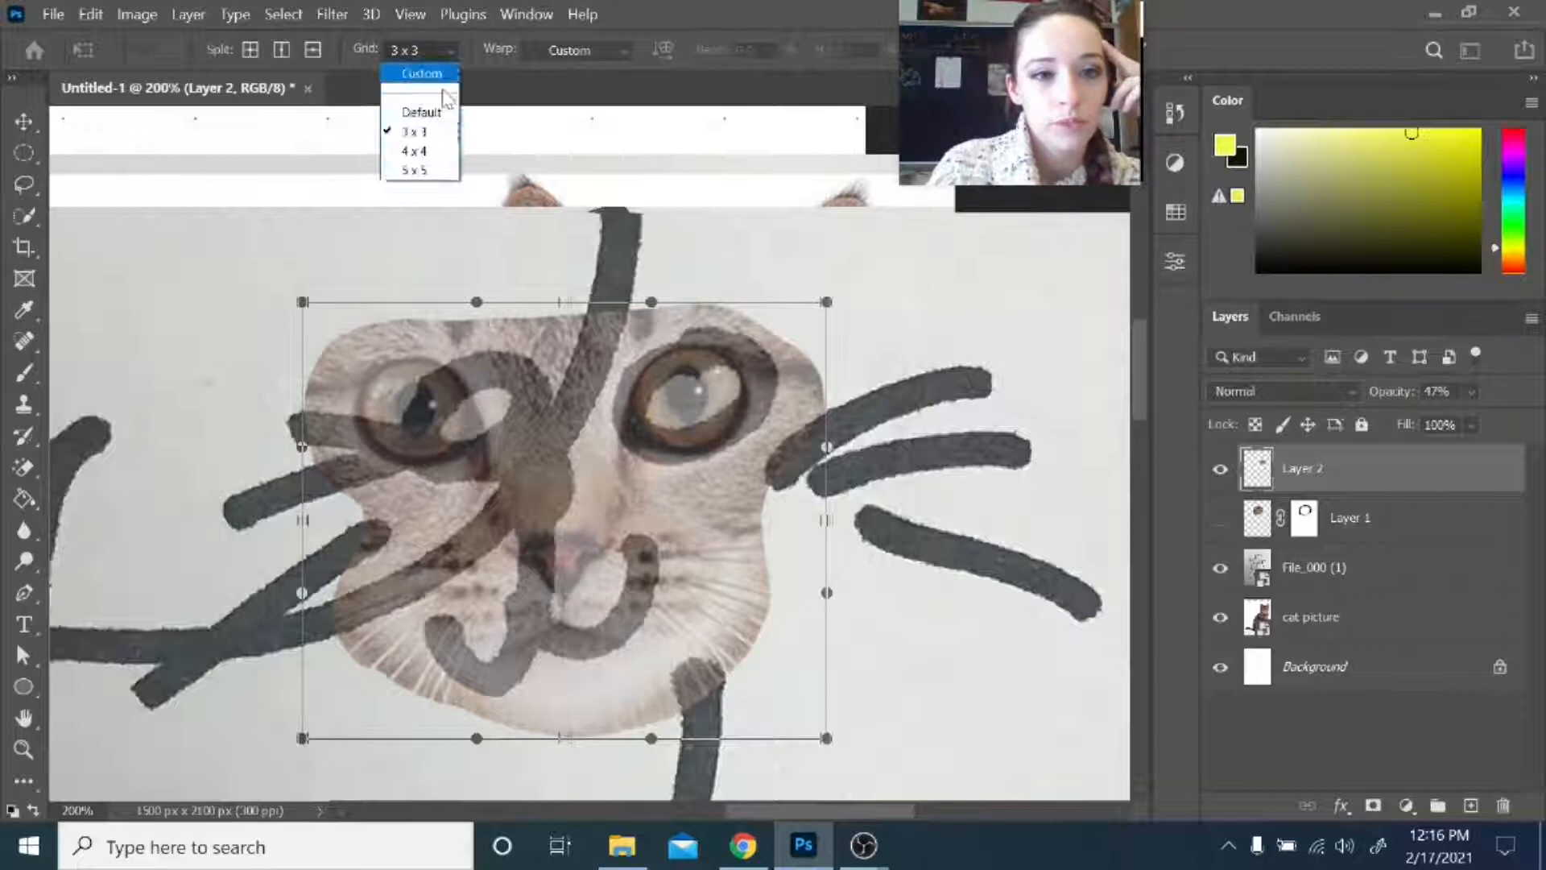
left_click(429, 133)
left_click_drag(530, 418, 543, 430)
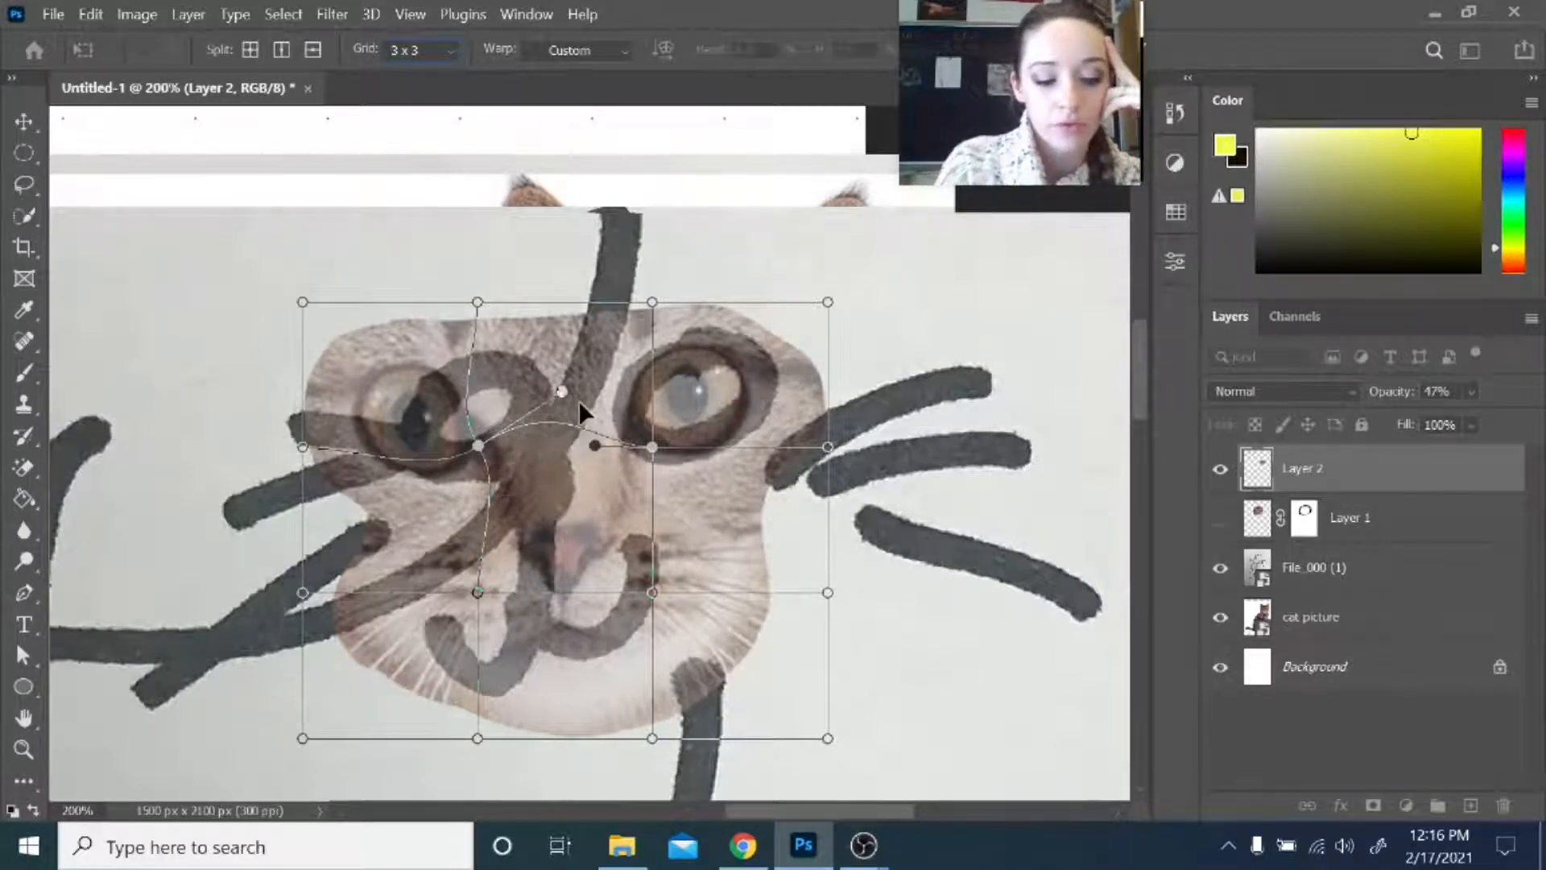
key("ctrl+z")
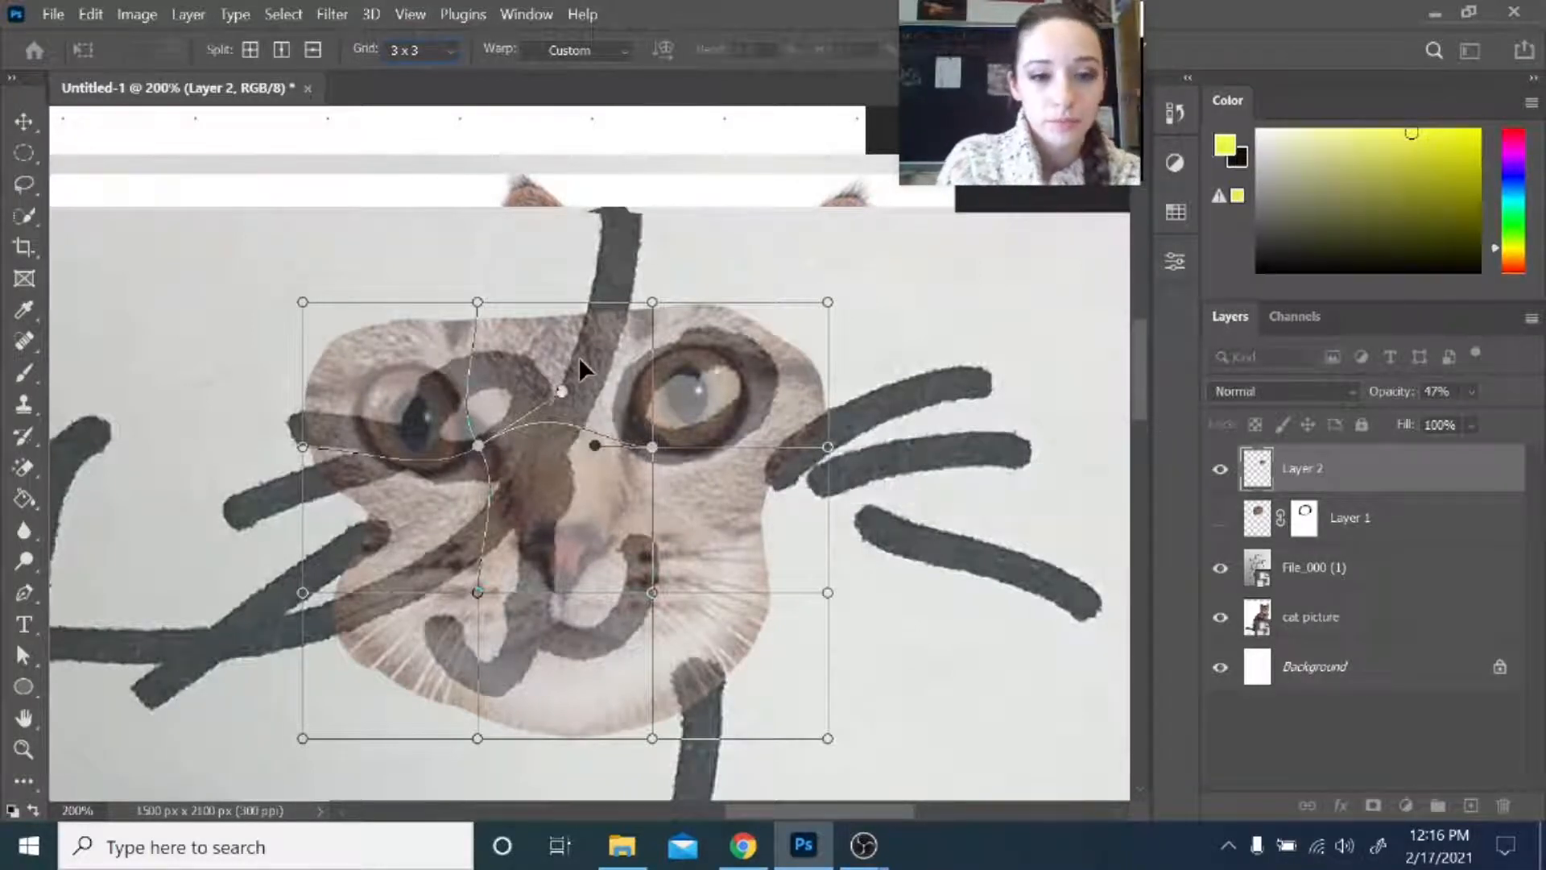
key("ctrl+z")
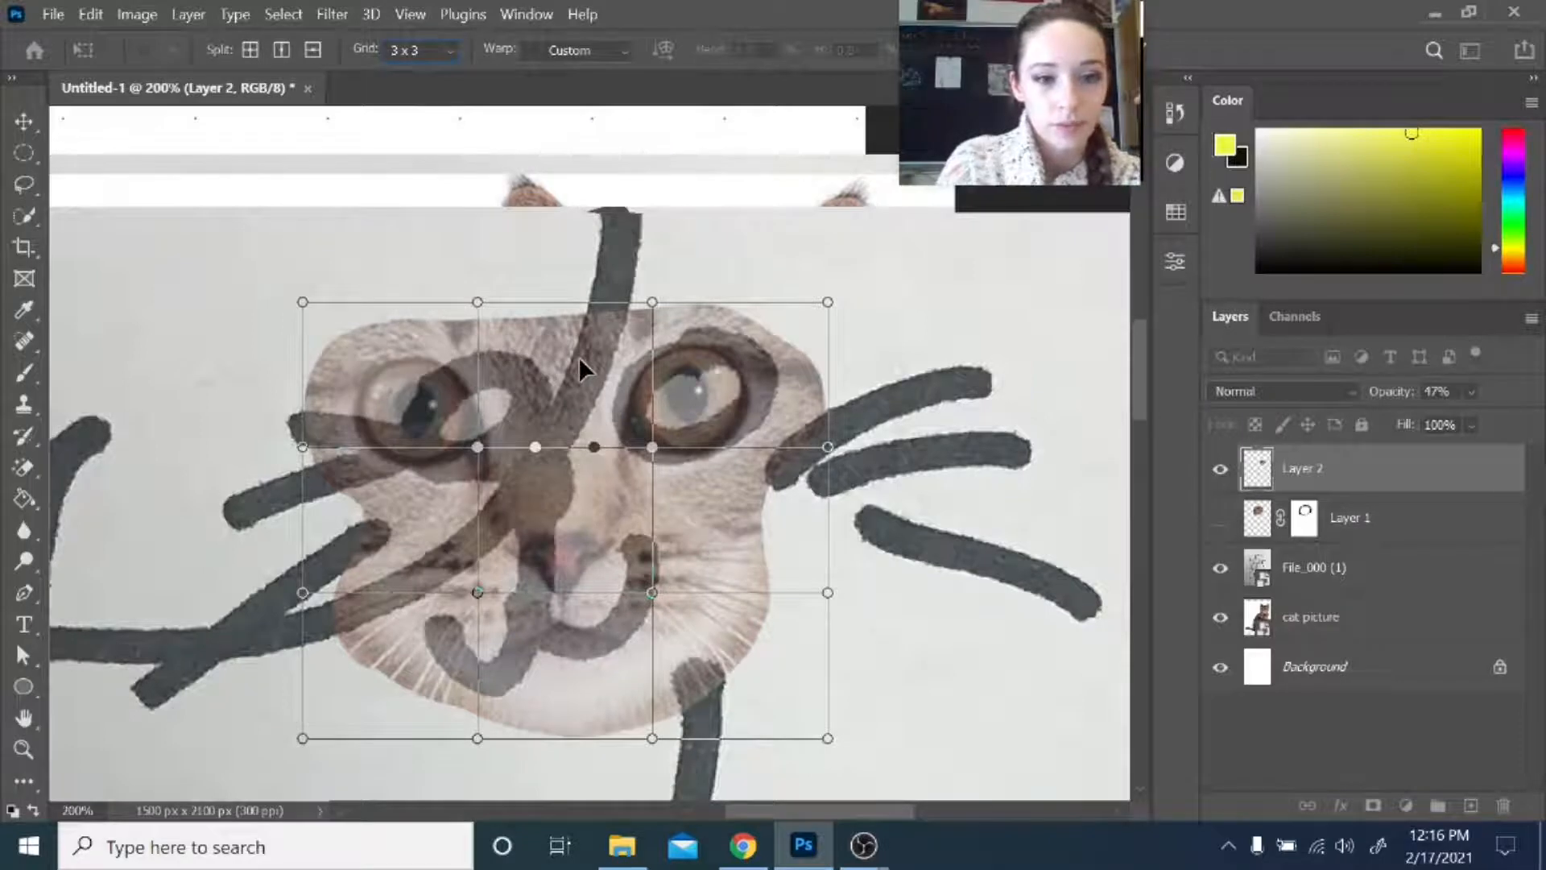
- Warp the left eye area inward so the eye sits over the drawn left eye
left_click_drag(514, 374, 564, 366)
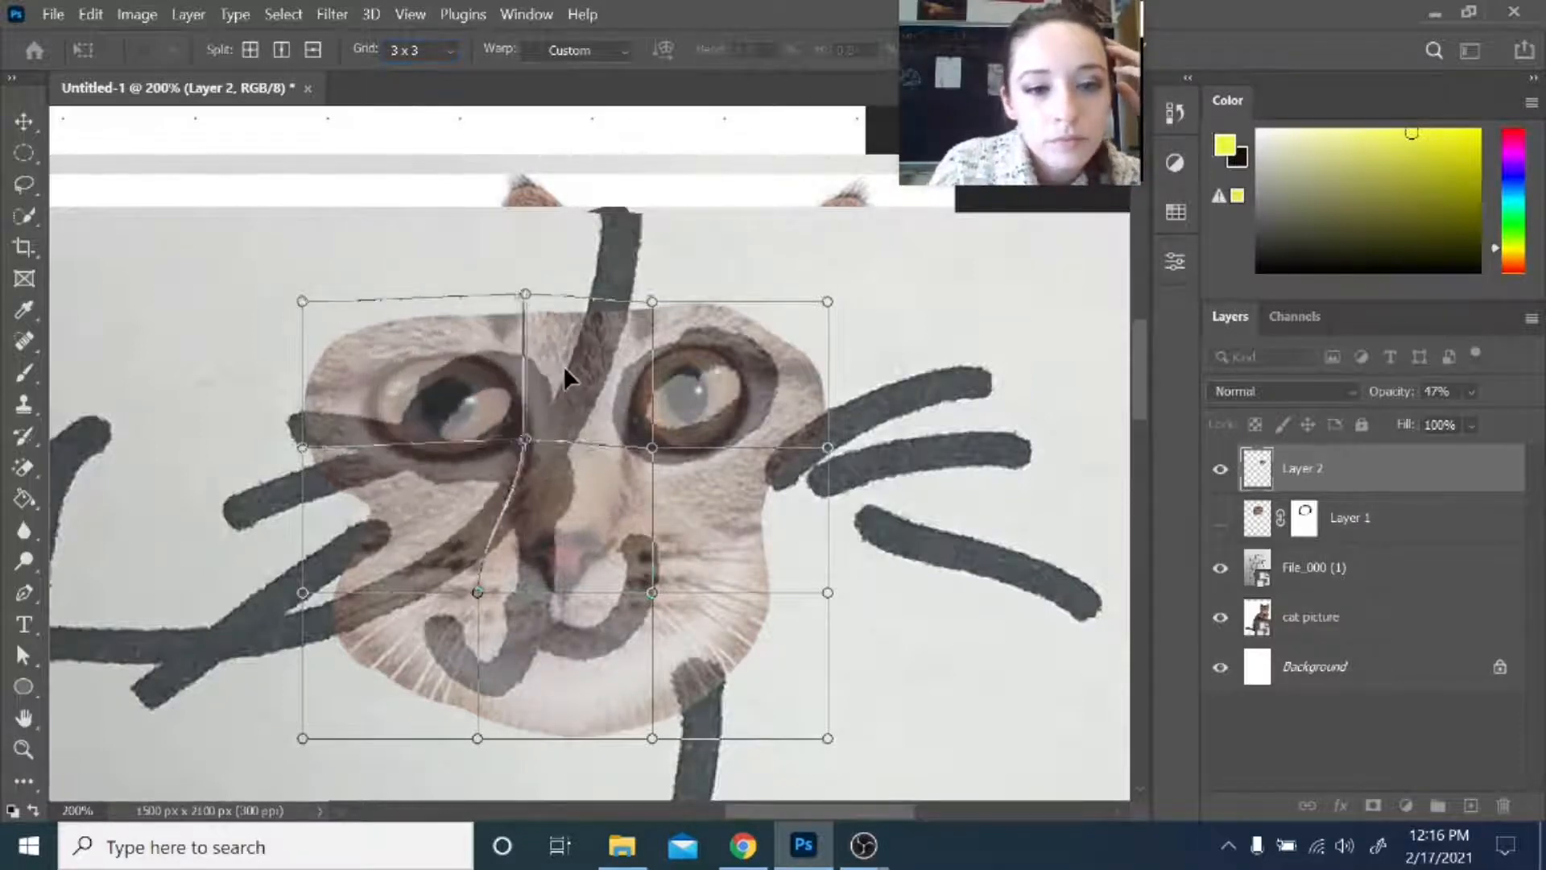
left_click_drag(352, 401, 395, 409)
left_click_drag(303, 303, 334, 309)
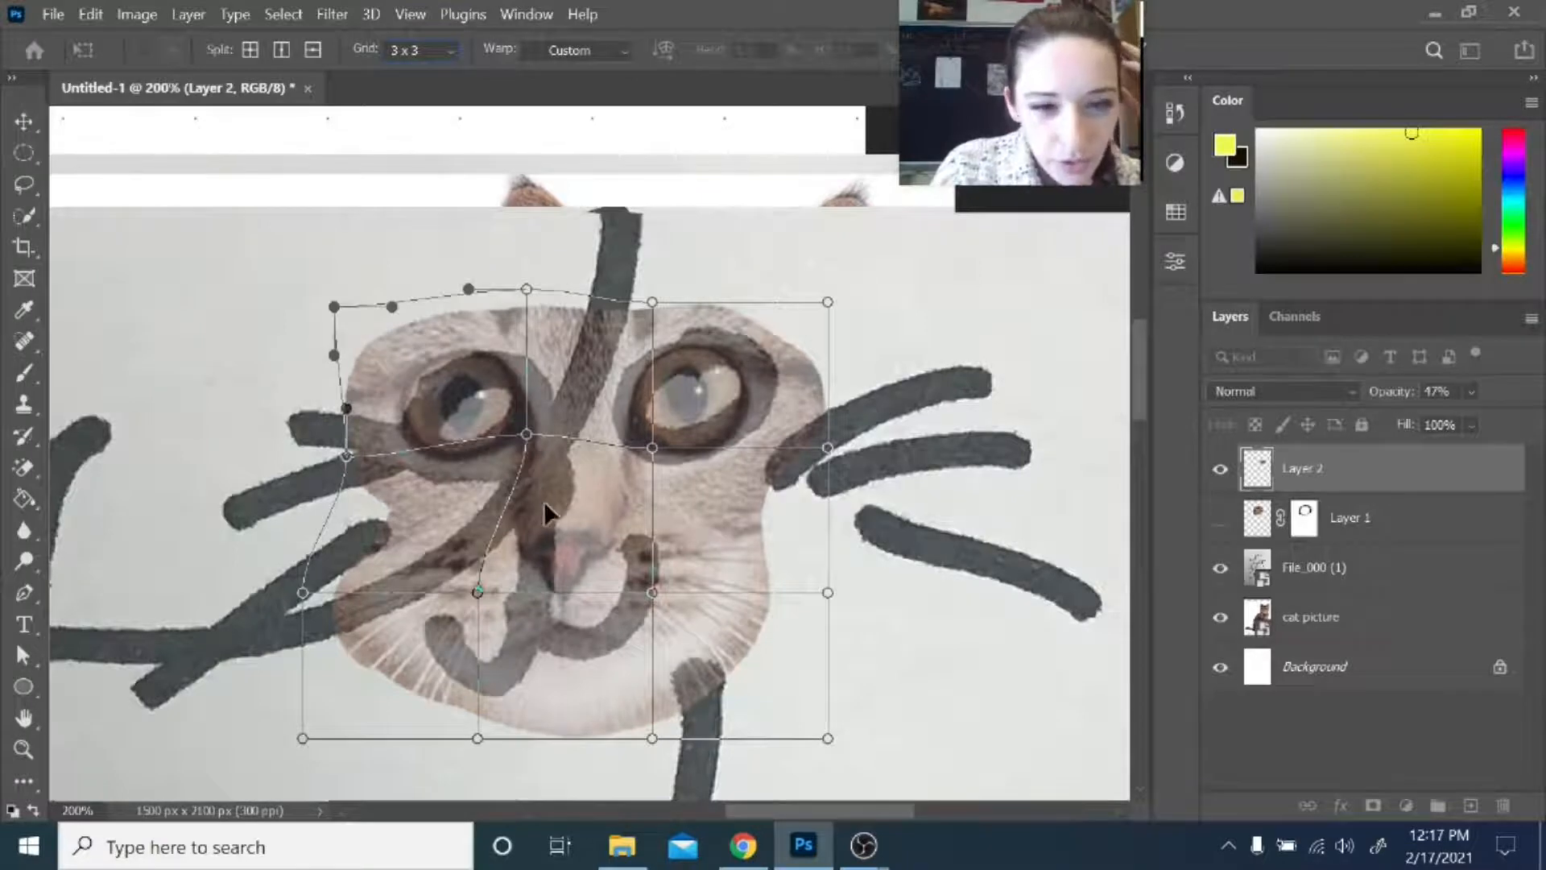
- Warp the nose, mouth and both eyes to fit the drawn features more closely, and apply the warp
left_click_drag(552, 509, 589, 454)
left_click_drag(486, 570, 483, 594)
left_click_drag(587, 587, 578, 610)
left_click_drag(496, 379, 528, 436)
left_click_drag(404, 351, 408, 346)
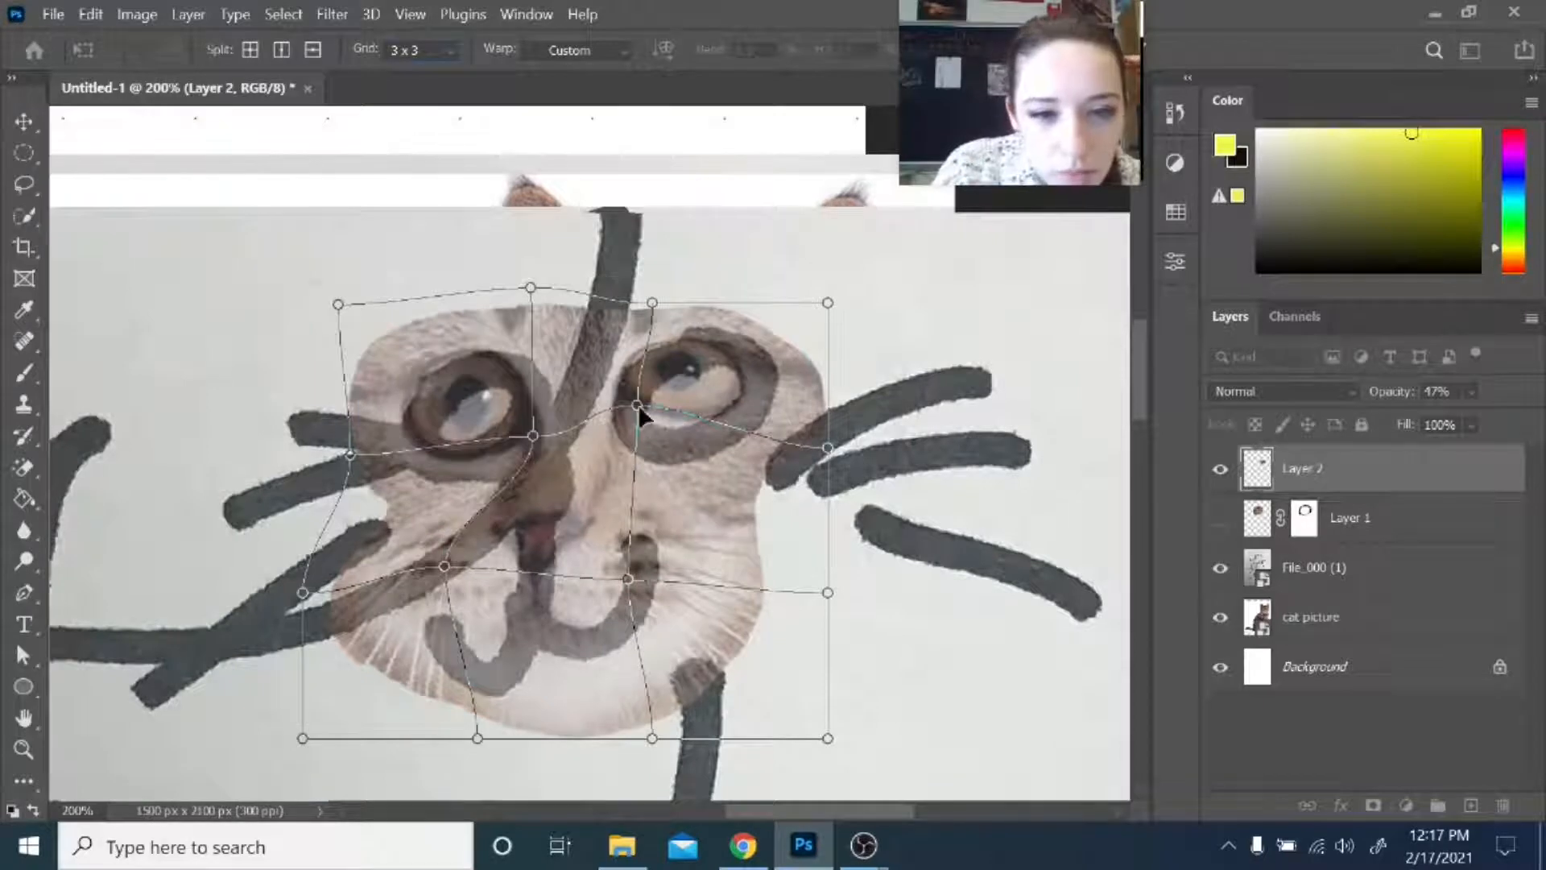
left_click_drag(638, 404, 637, 442)
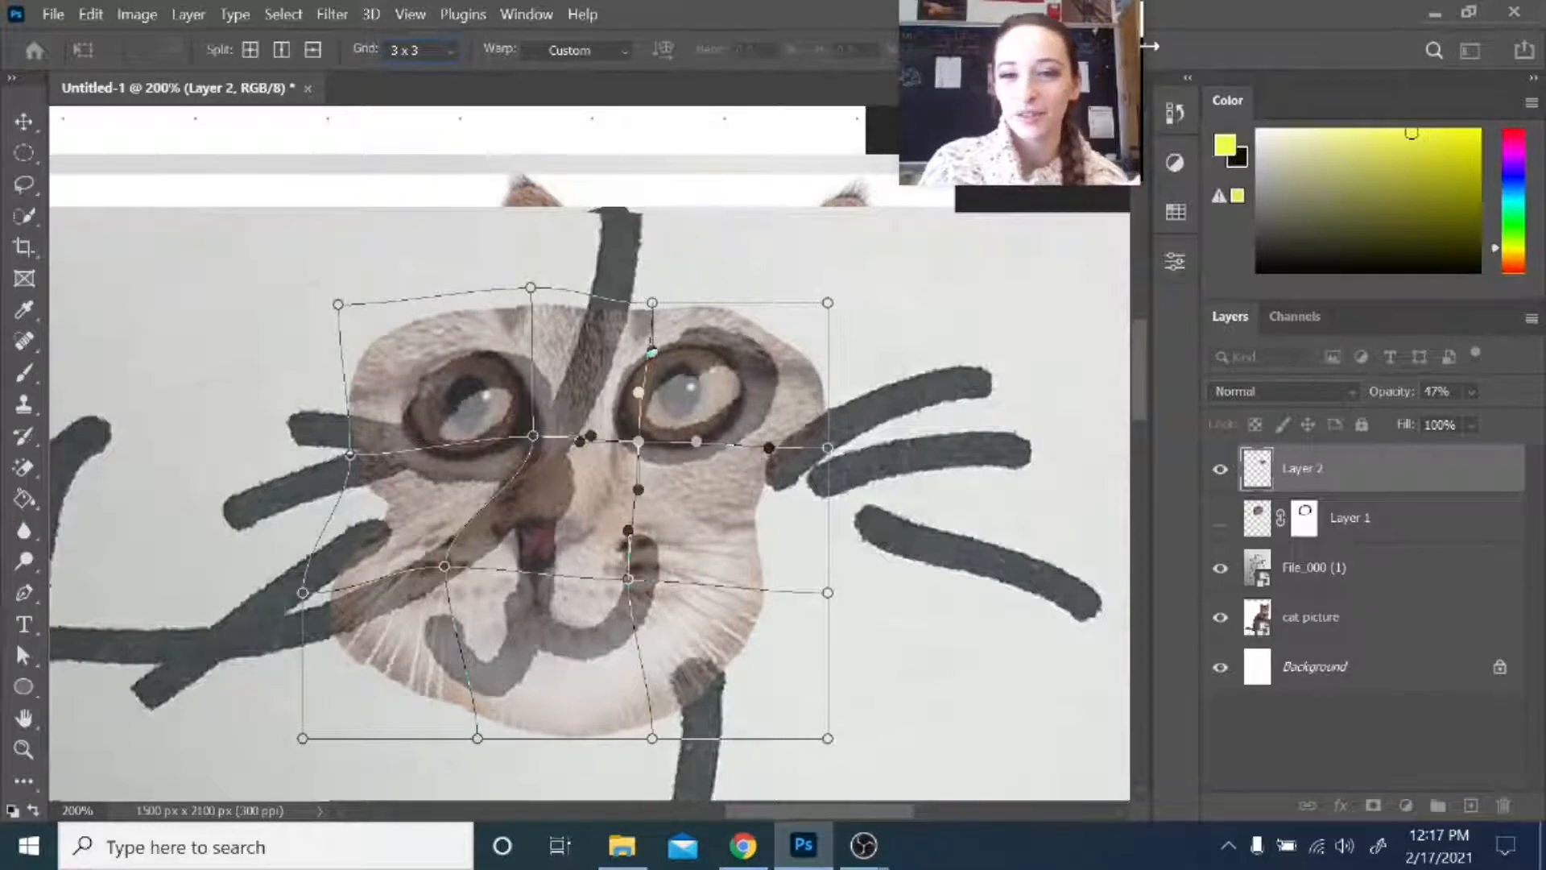
key("Return")
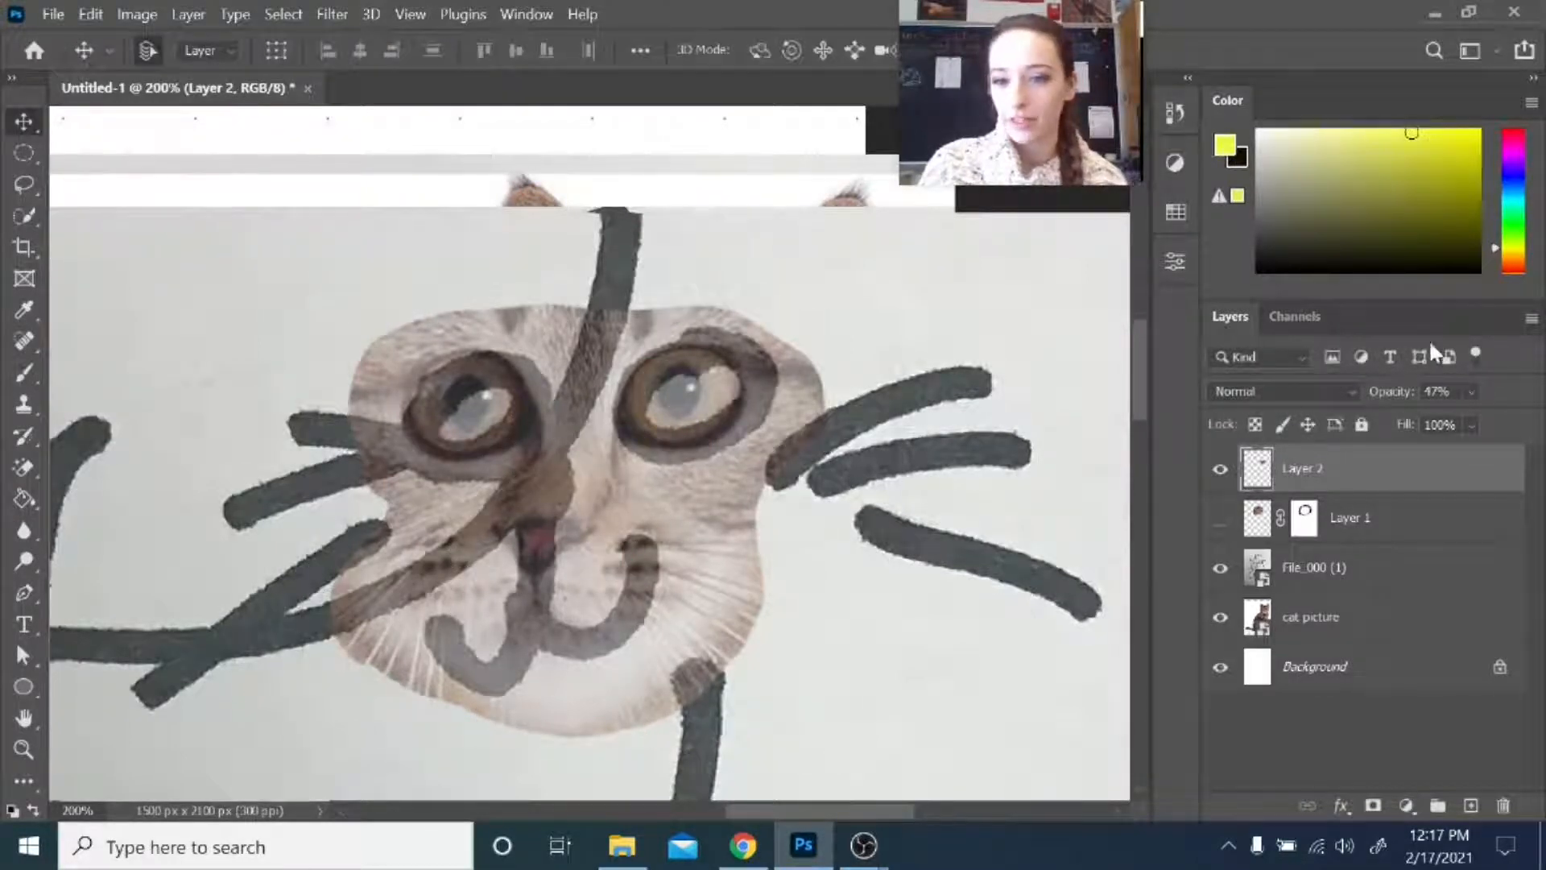
- Compare the warped features at 100% opacity with the drawing beneath by hiding and showing the features layer
left_click(1470, 391)
left_click_drag(1469, 419, 1539, 425)
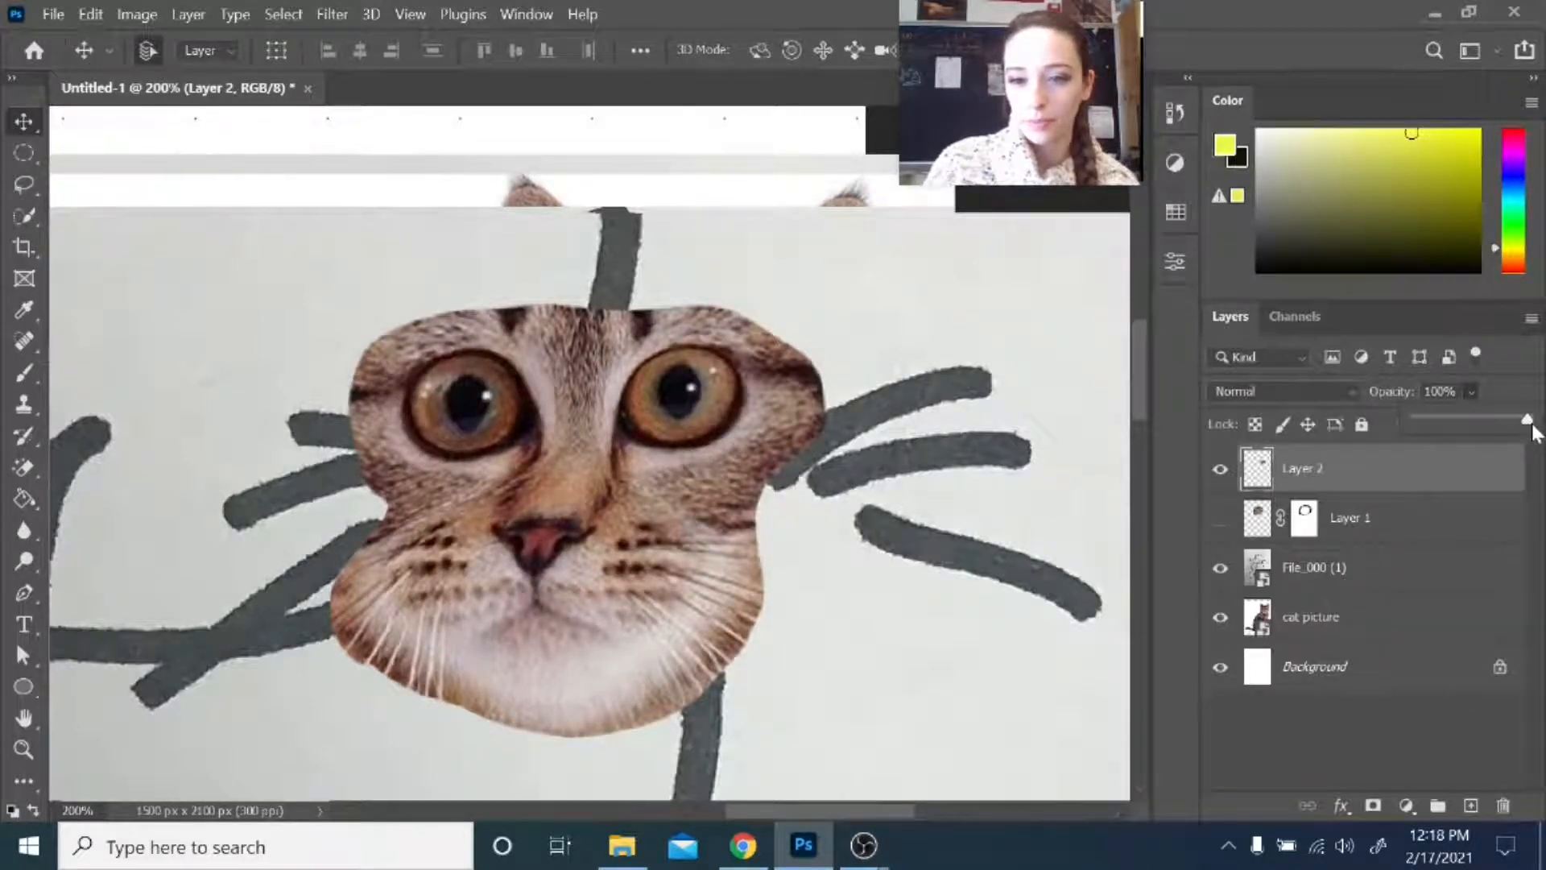
left_click(1214, 469)
left_click(1220, 469)
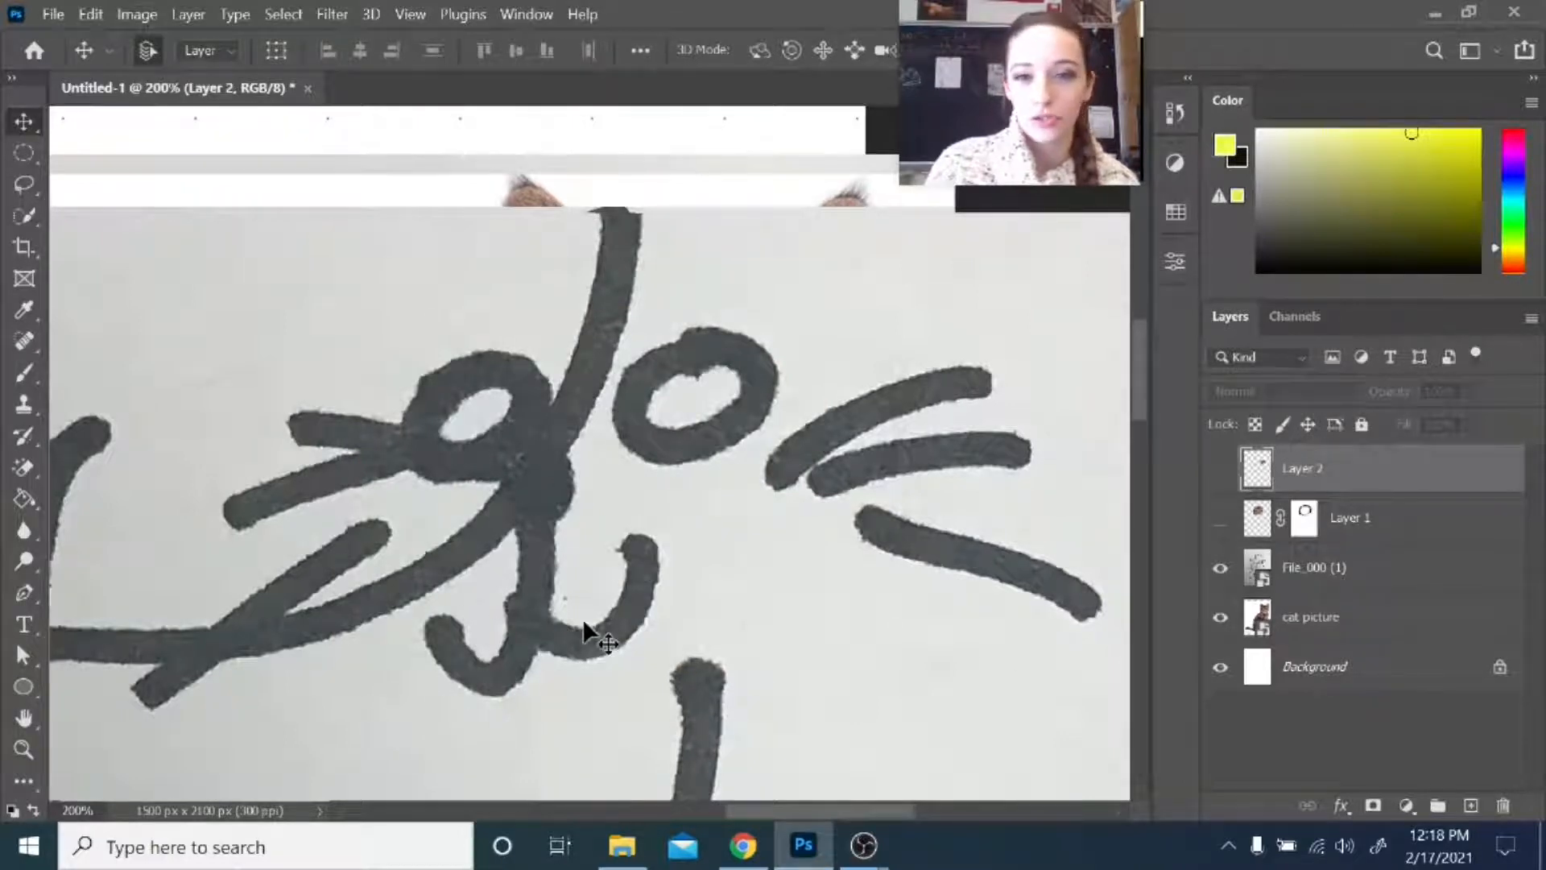
left_click(1220, 470)
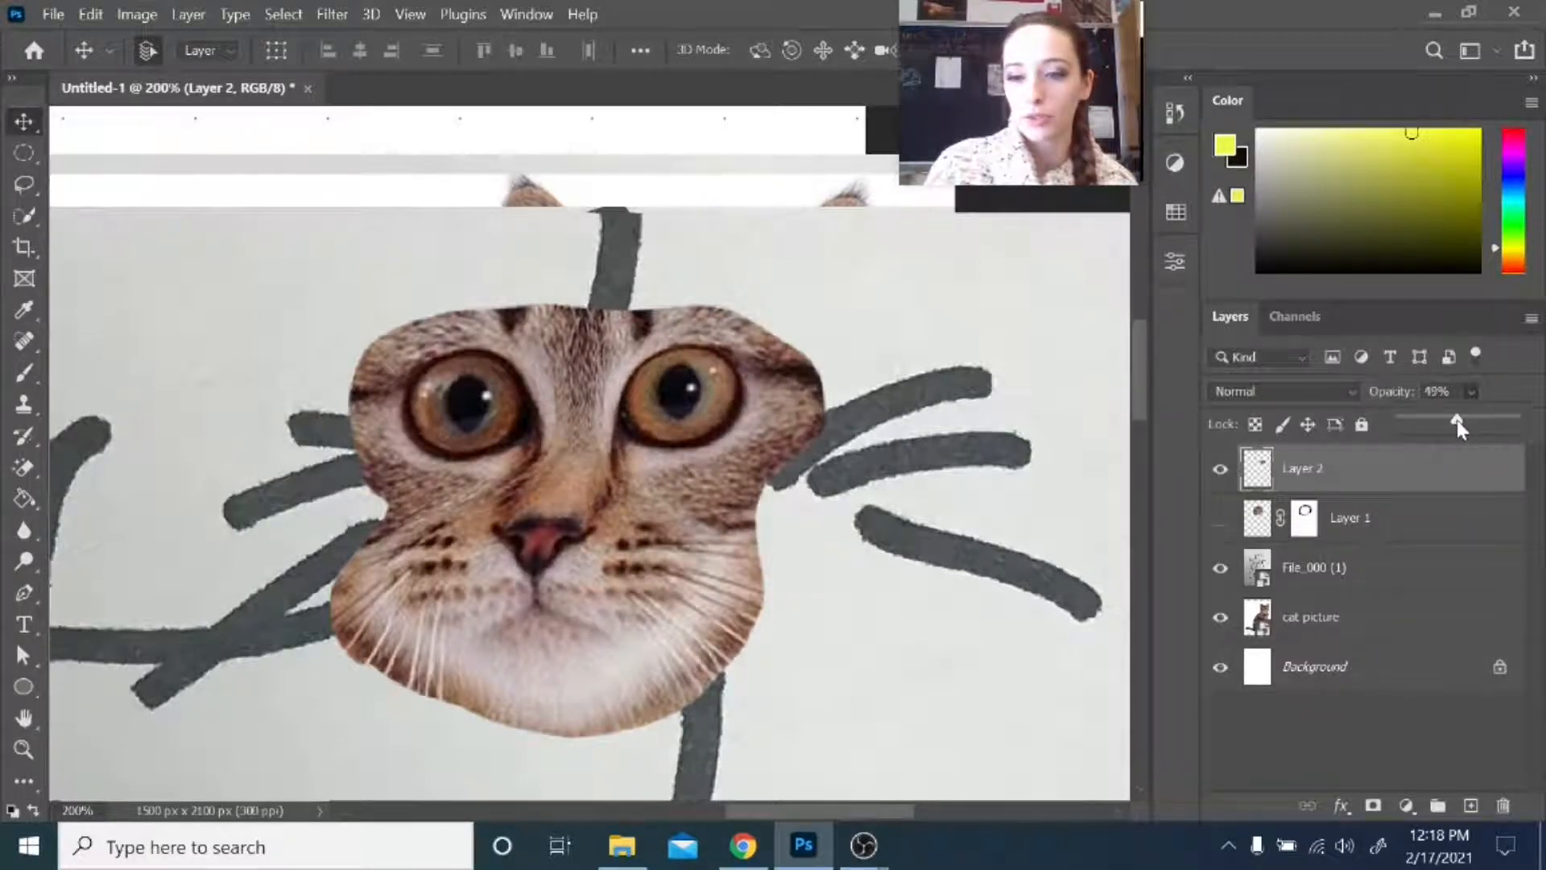
- Set the facial features layer's opacity to 61% and open it in the Liquify filter
left_click_drag(1457, 421, 1470, 423)
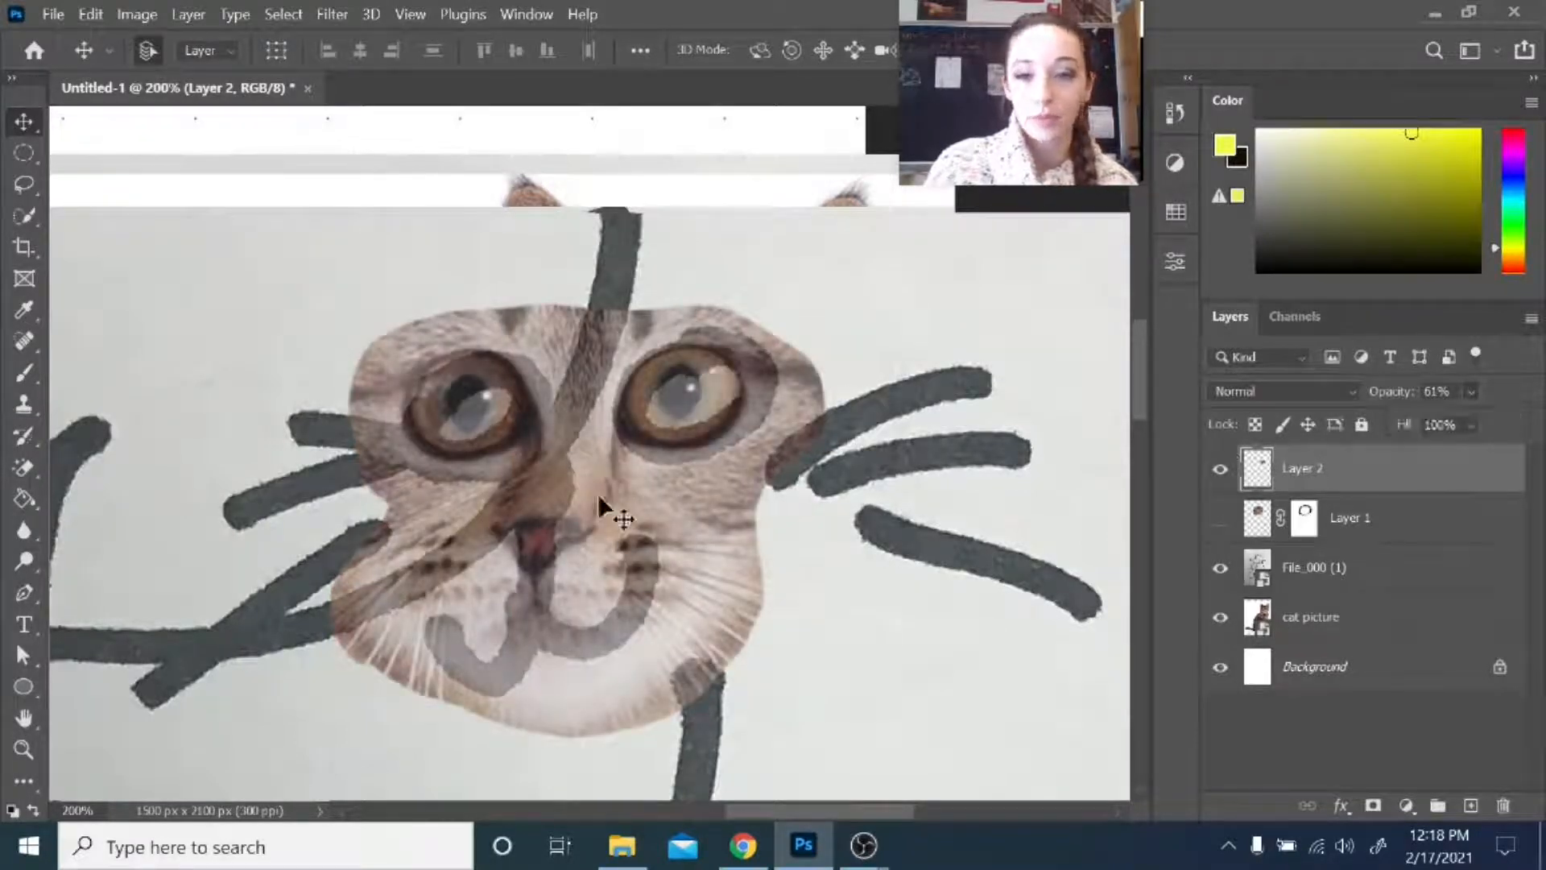
left_click(332, 14)
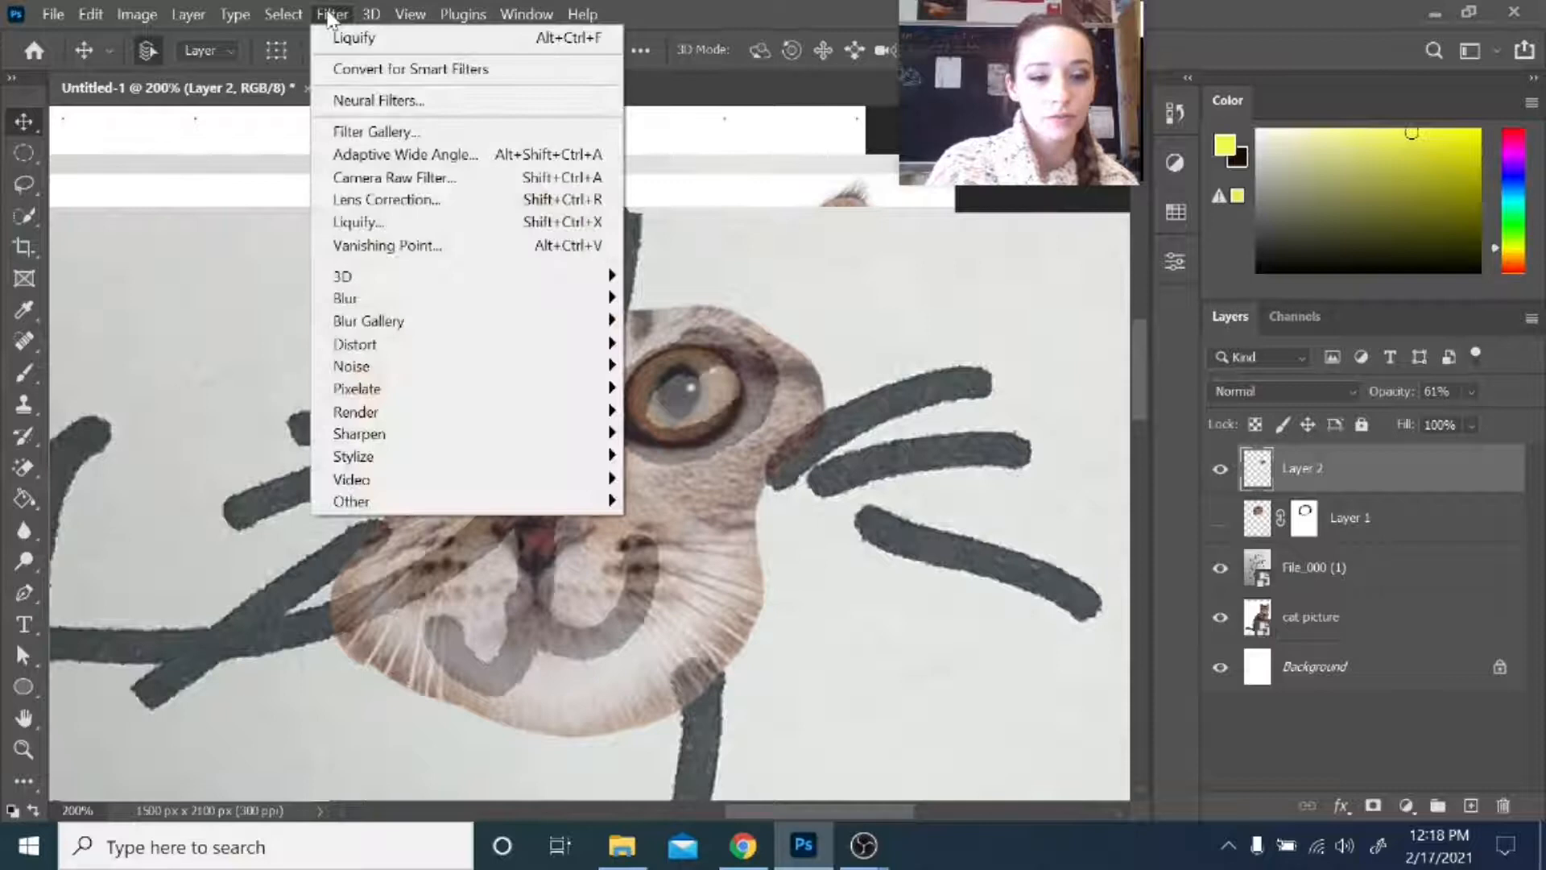
left_click(372, 223)
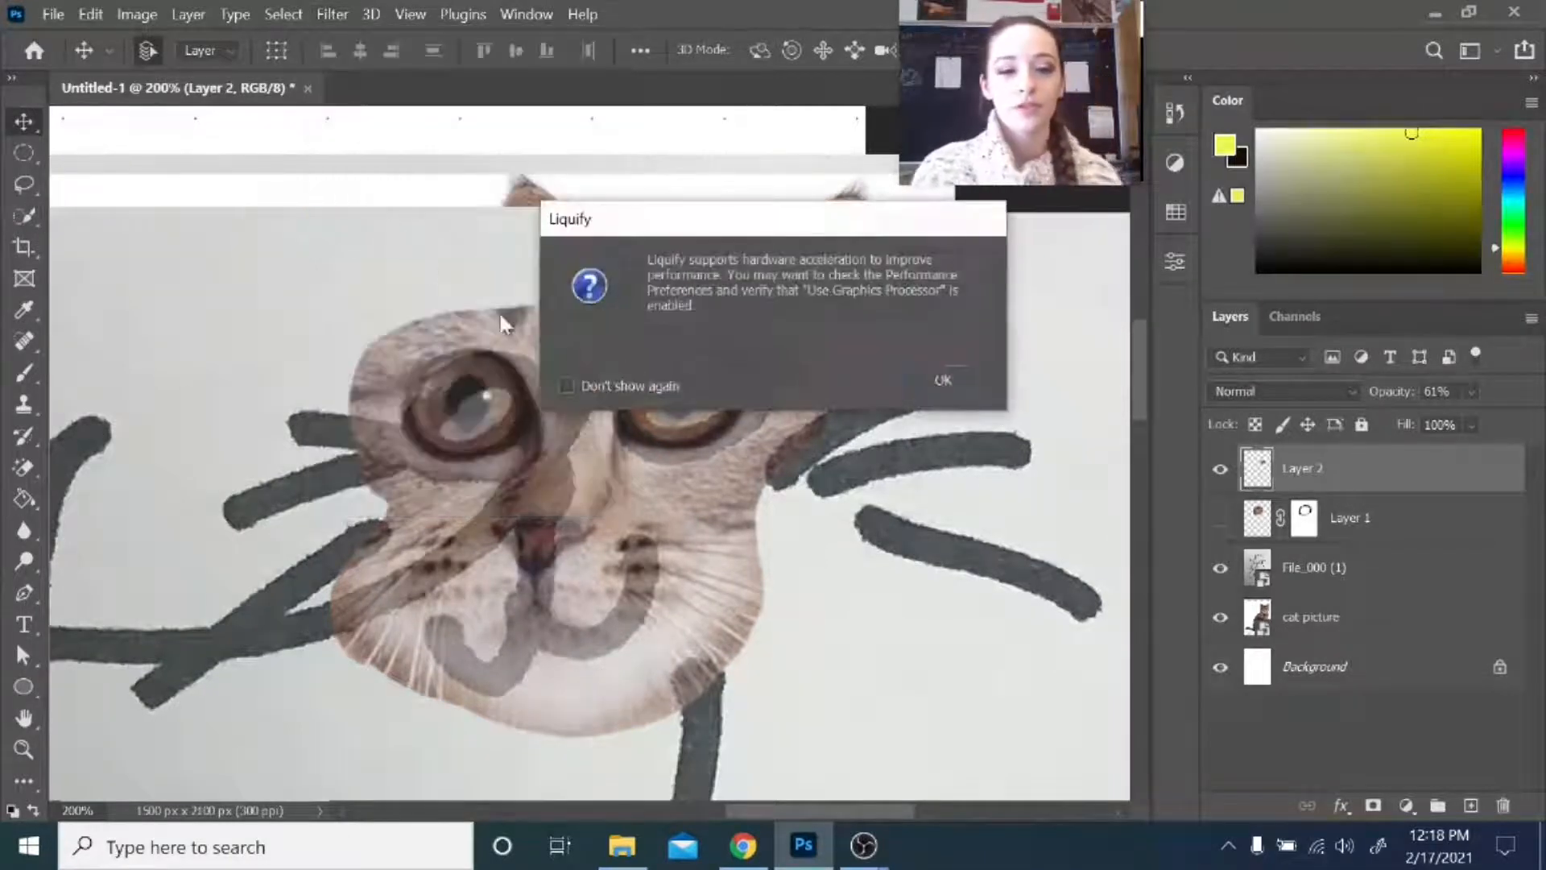
left_click(942, 383)
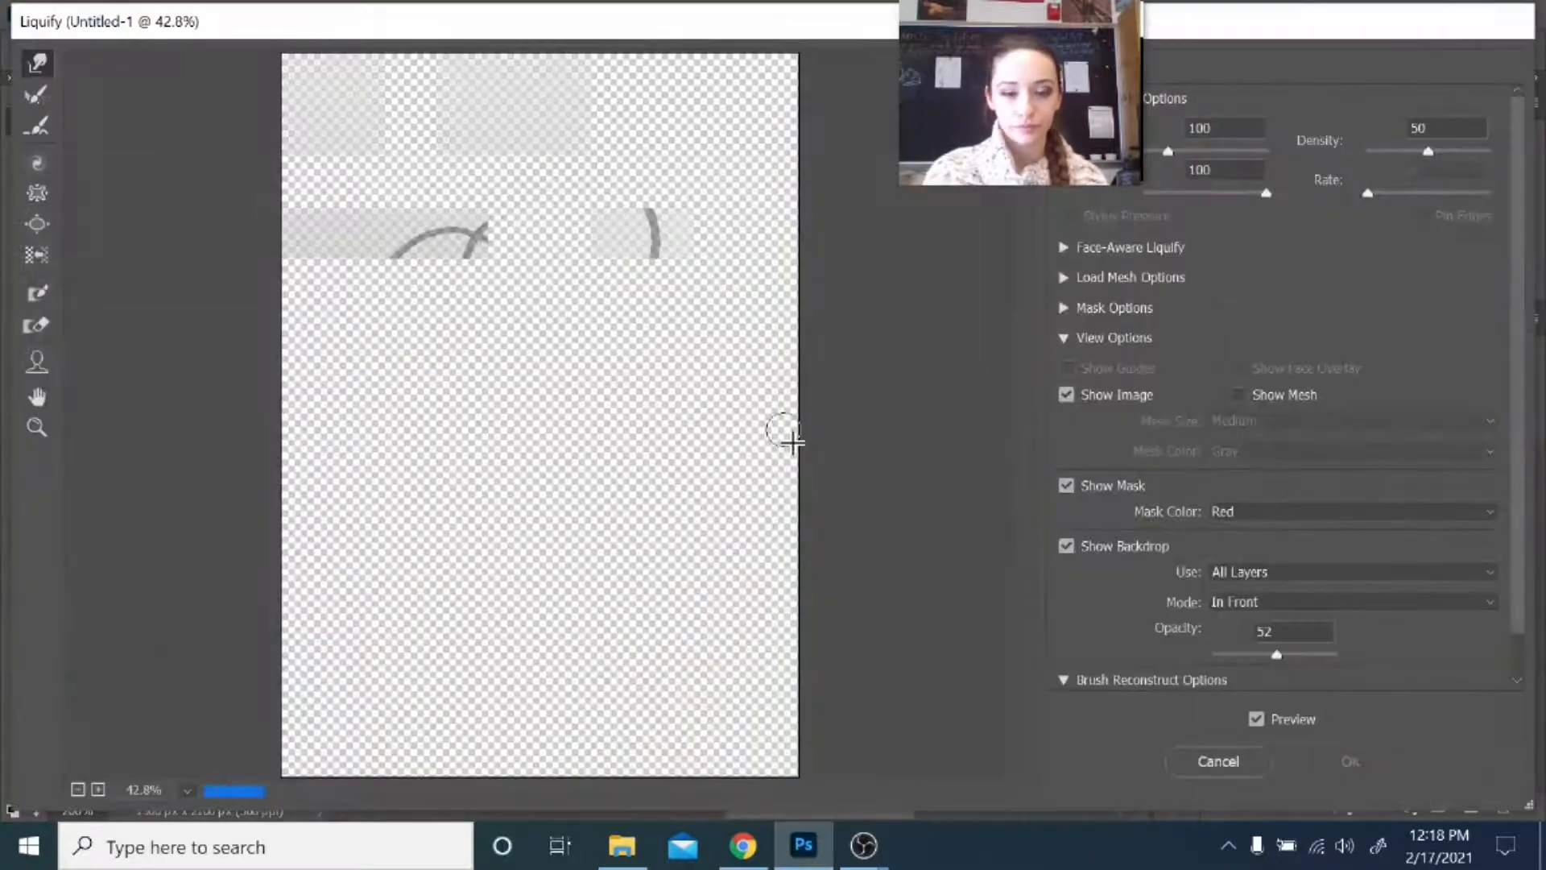
- Set up the Forward Warp tool with a brush size of 15 for working on the cat's mouth at 200% zoom
key("z")
left_click(668, 306)
left_click(685, 338)
left_click(715, 412)
left_click(691, 432)
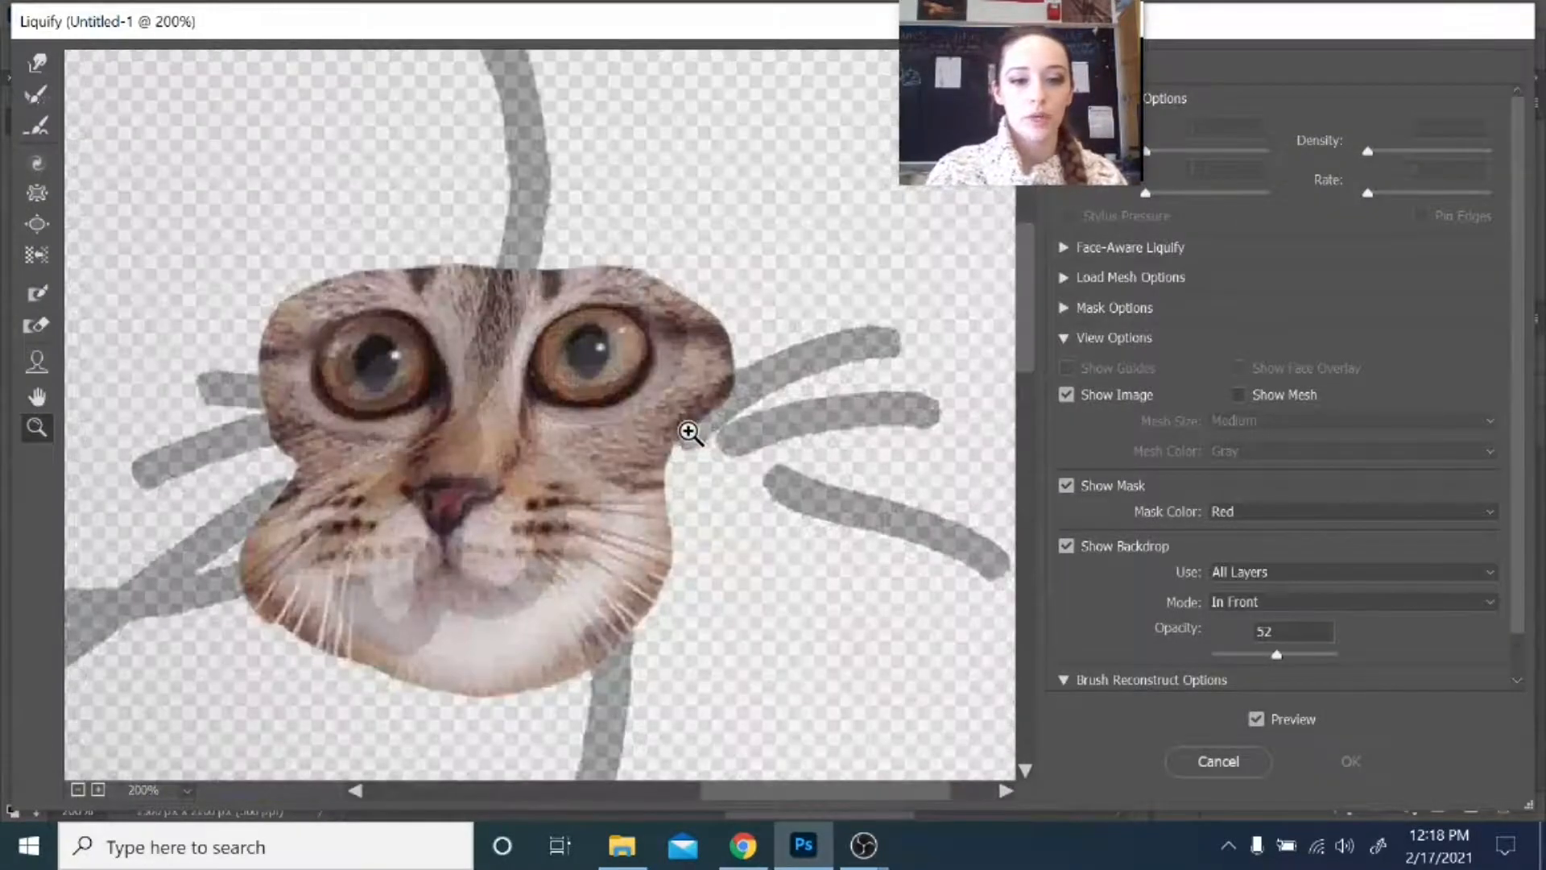
left_click_drag(823, 797, 775, 799)
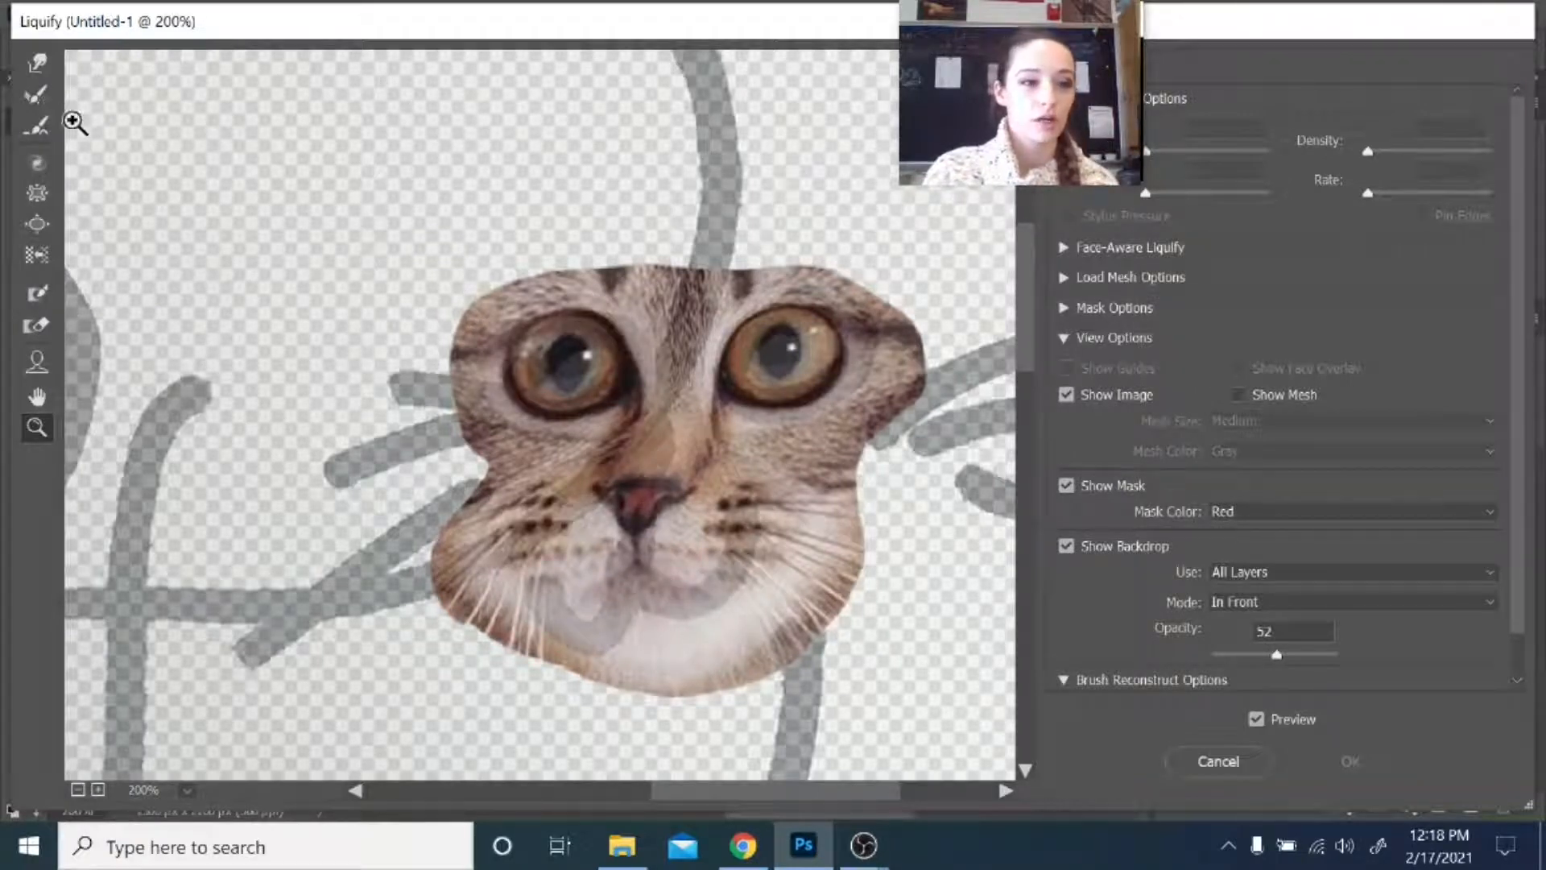
left_click(37, 63)
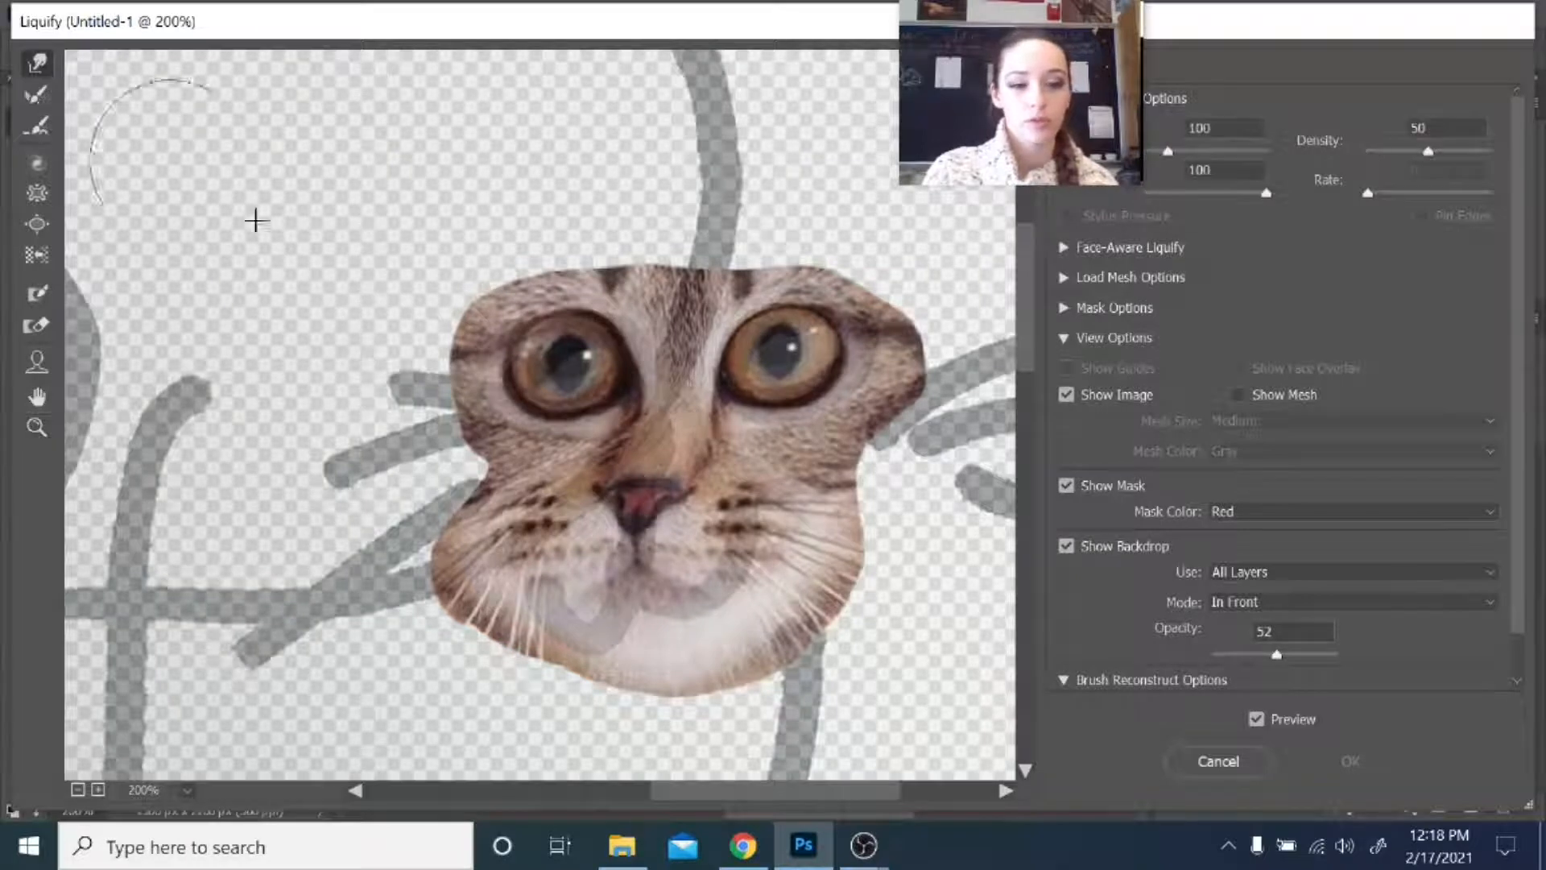
key("bracketleft")
key("bracketleft")
key("bracketleft")
key("bracketleft")
key("bracketleft")
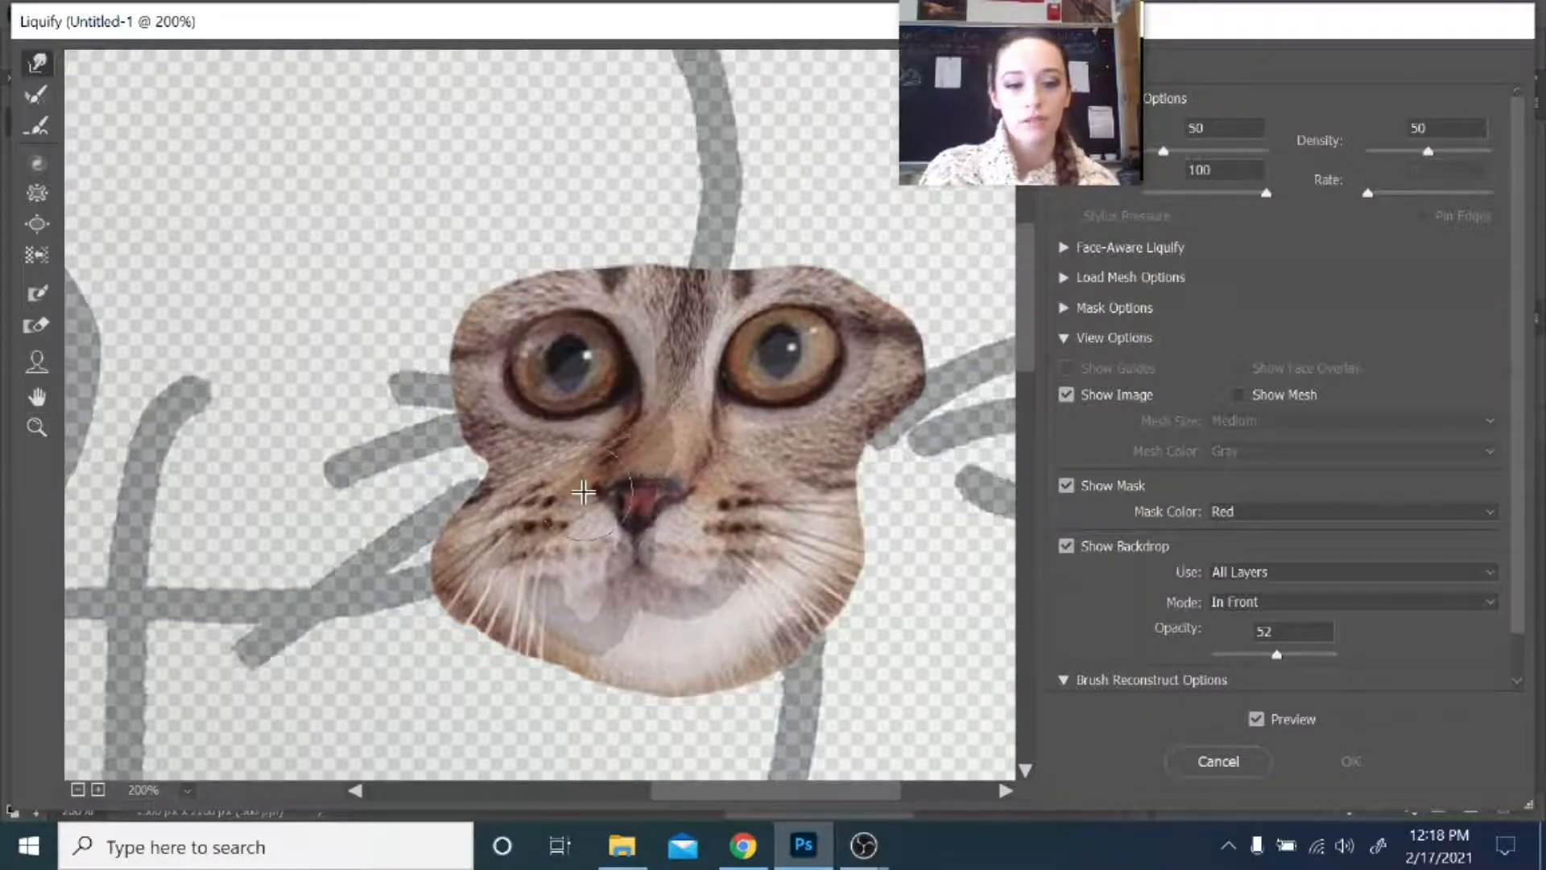
key("bracketleft")
key("bracketleft")
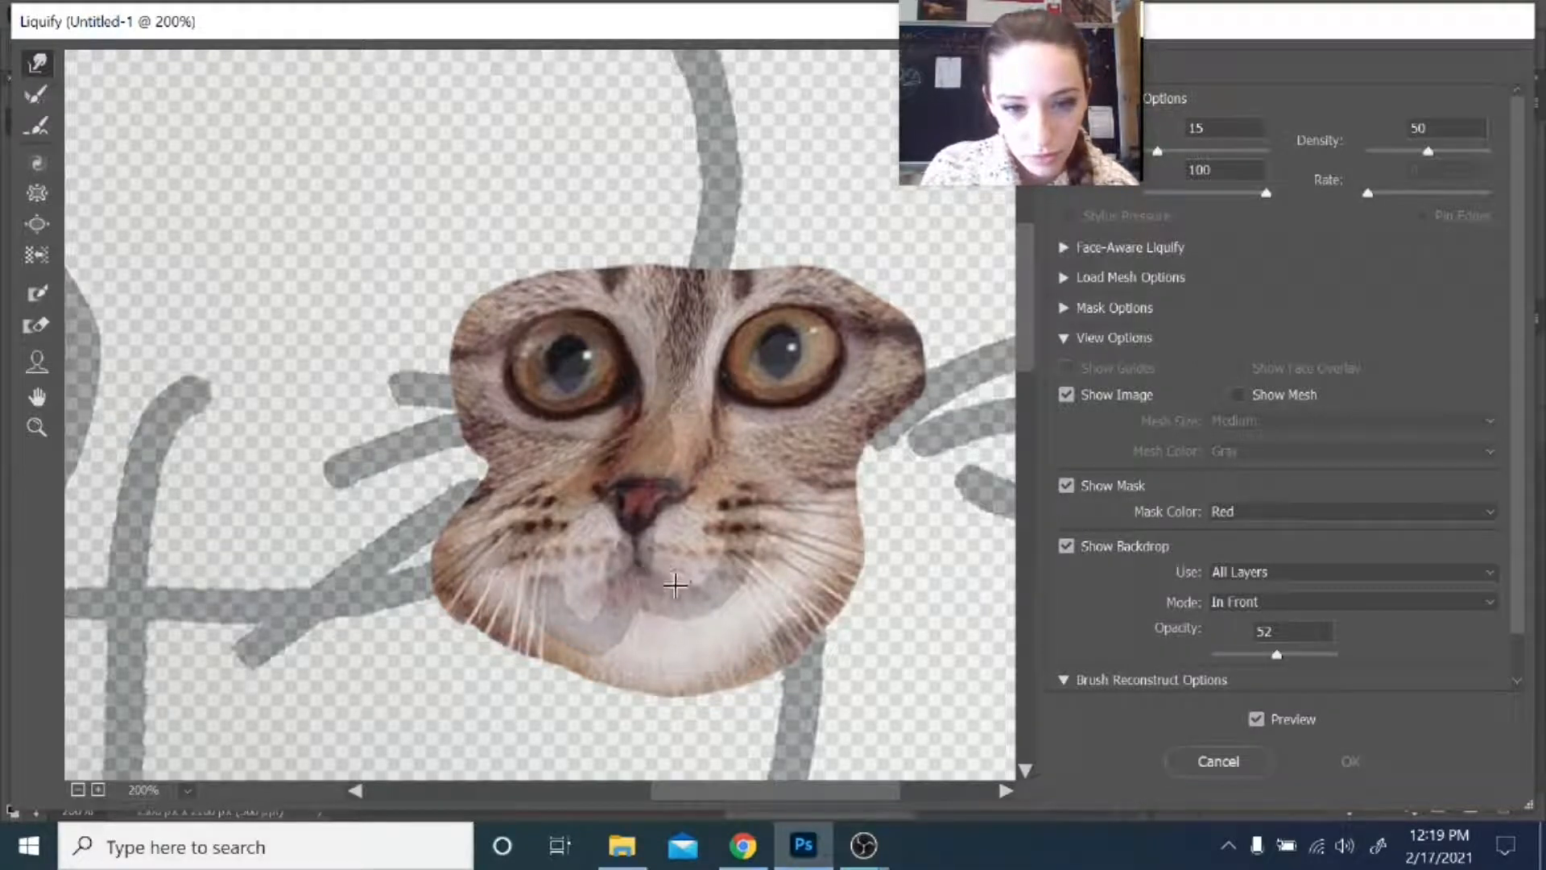
- Forward-warp the cat's mouth and chin area toward the drawn mouth line, using brush sizes from 15 to 30, and apply Liquify
mouse_move(727, 541)
left_mouse_down()
mouse_move(654, 556)
mouse_move(602, 633)
left_mouse_up()
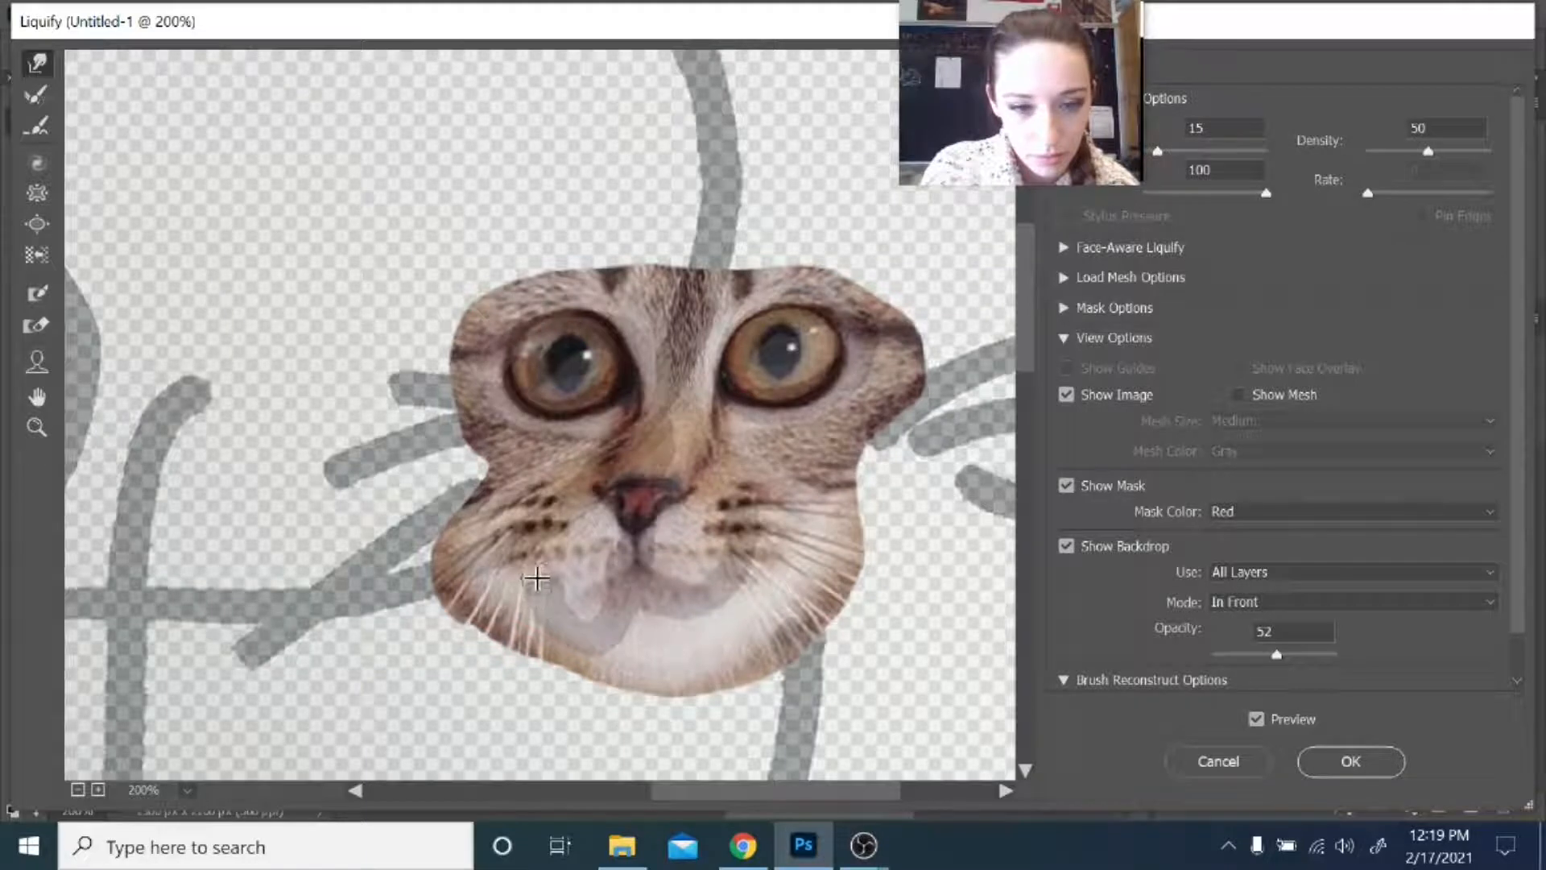
left_click_drag(539, 577, 599, 599)
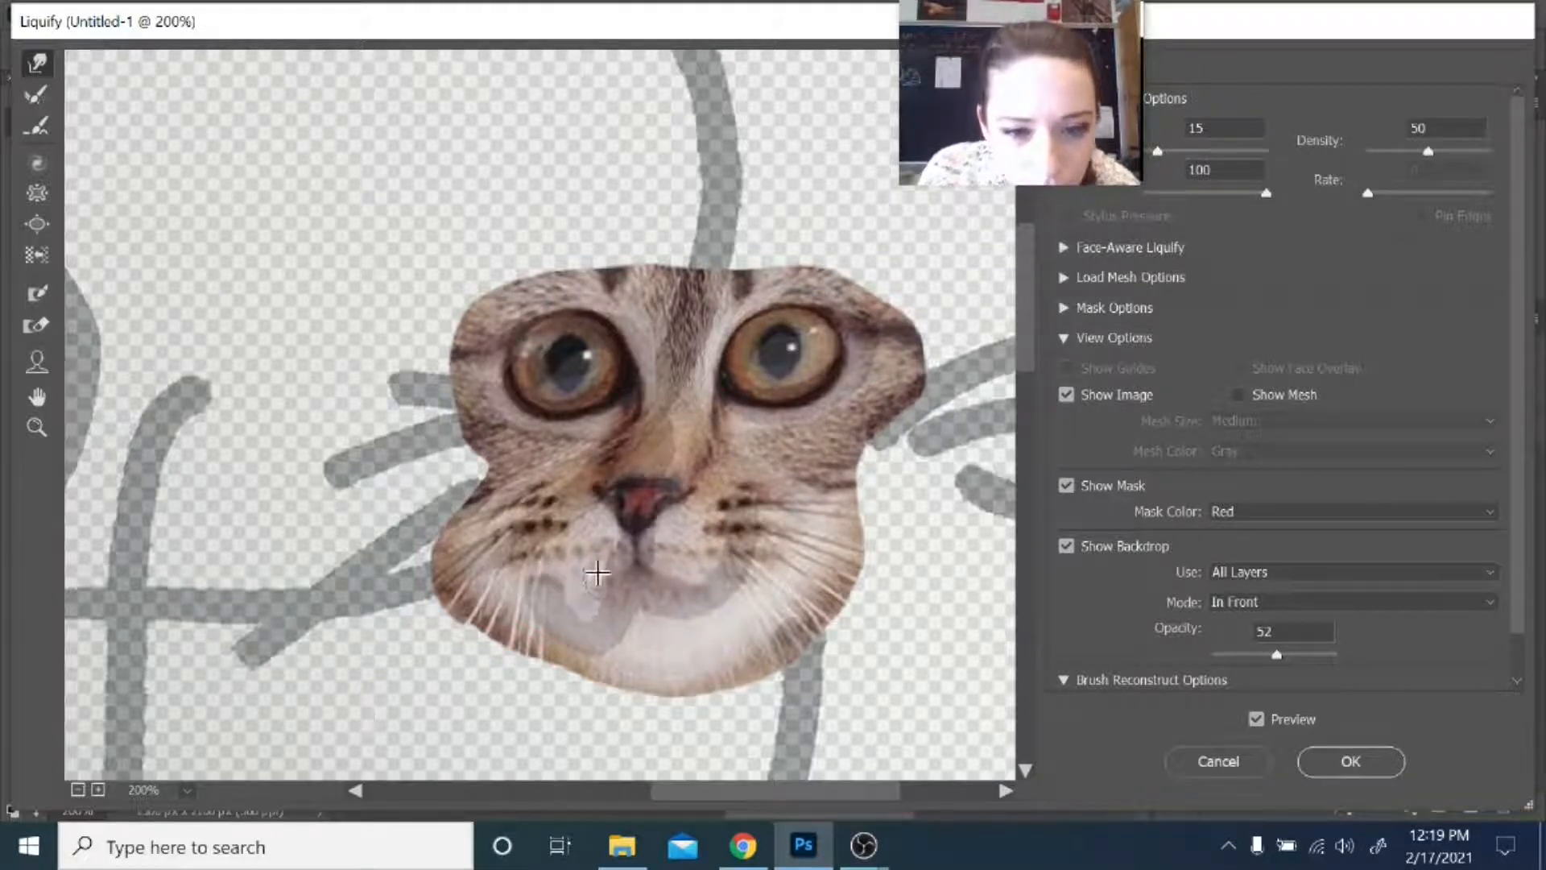
key("]")
key("]")
key("]")
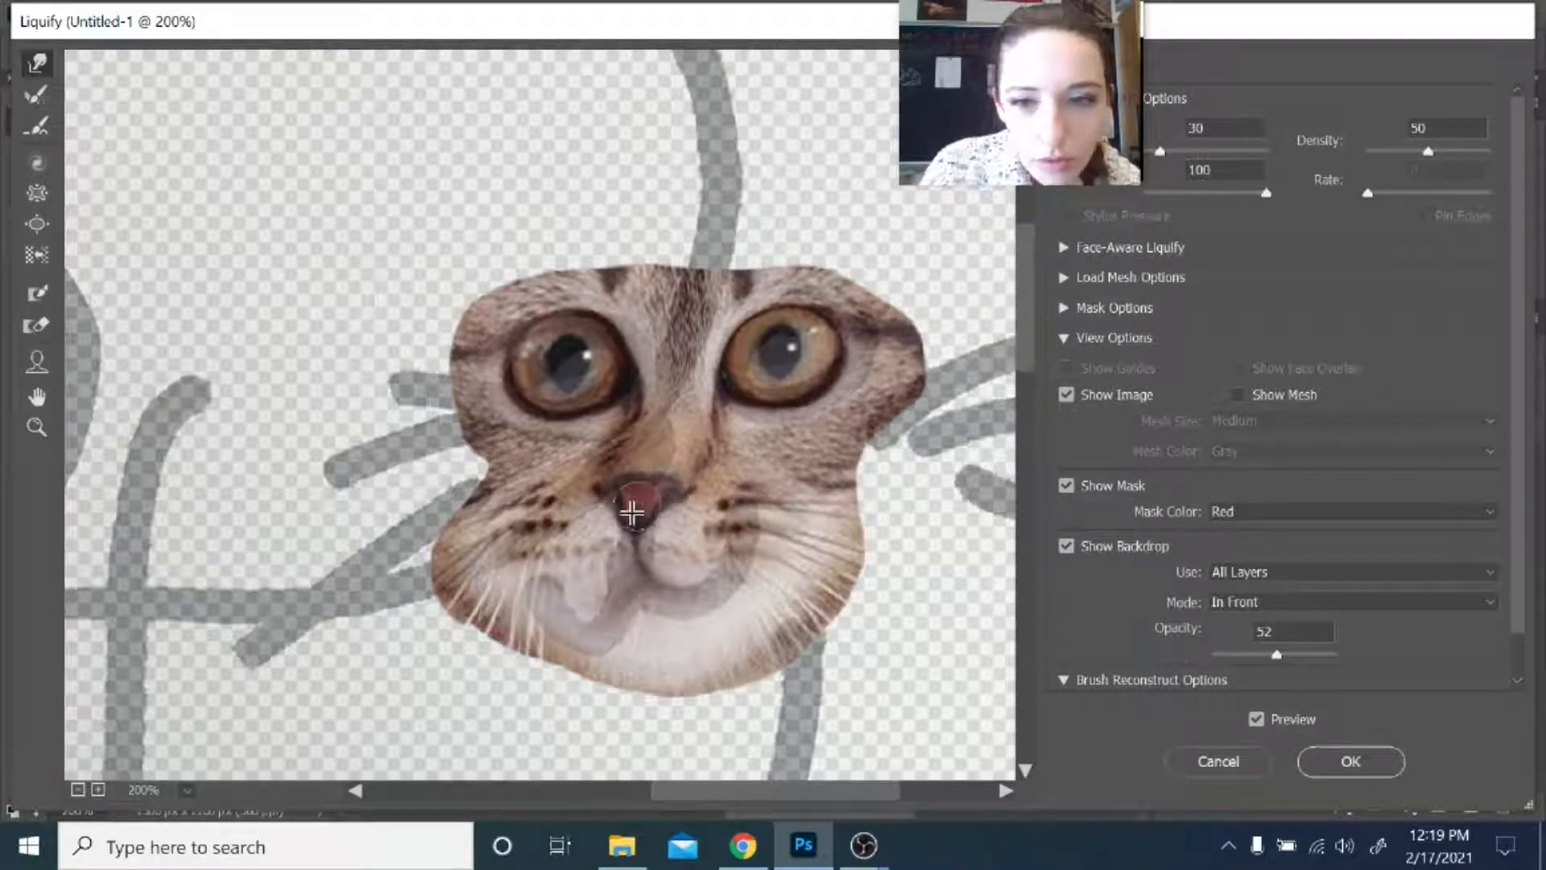
left_click(1350, 761)
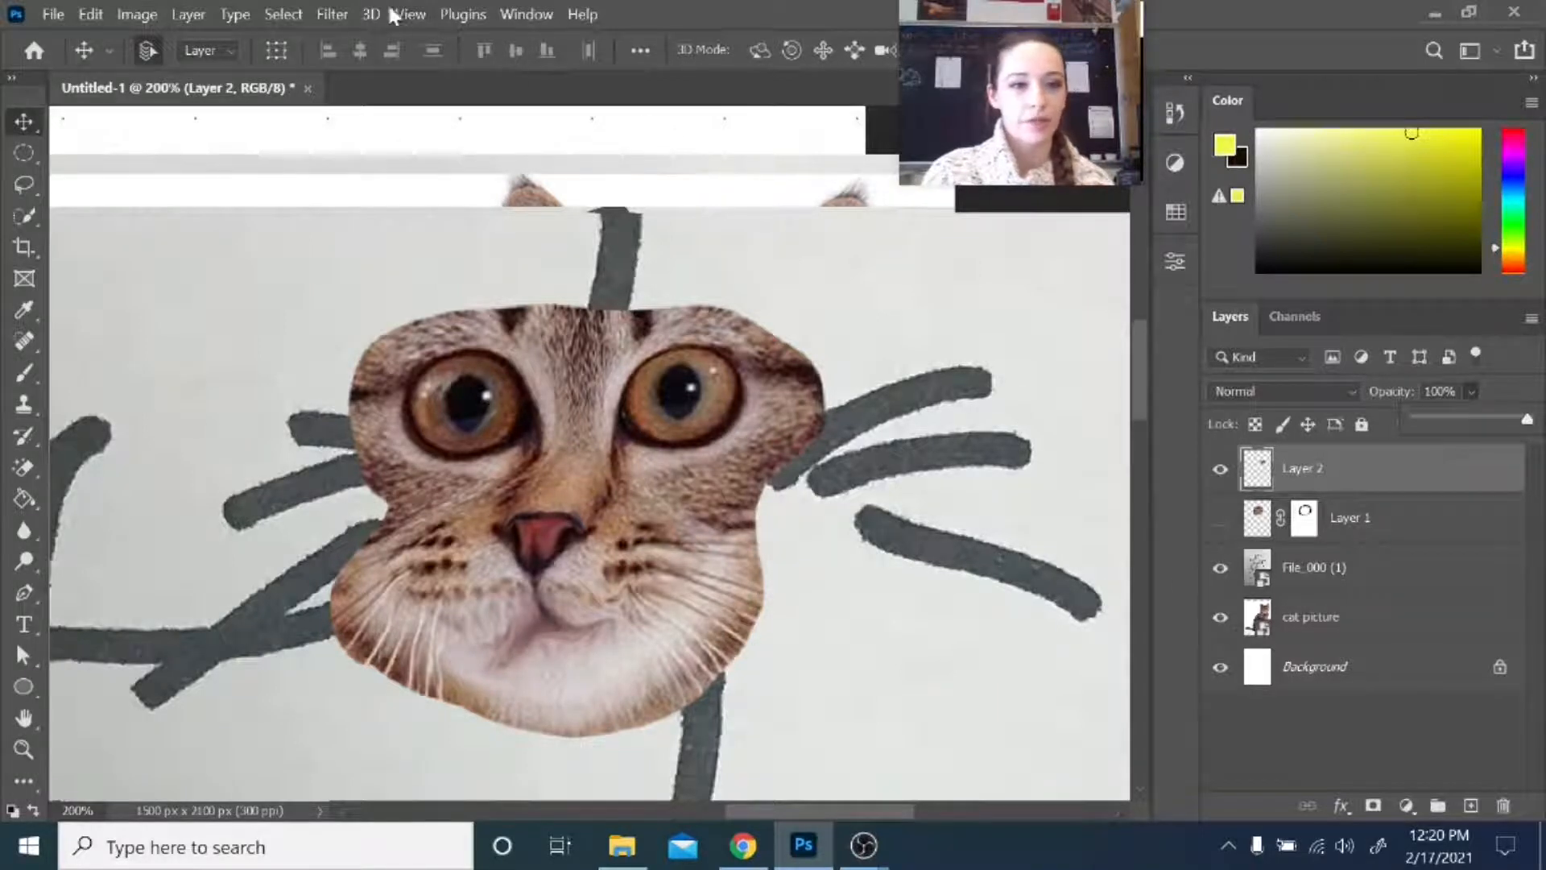
- Reopen the facial features layer in Liquify at 200% zoom and nudge the centre of the mouth with Forward Warp
left_click(336, 14)
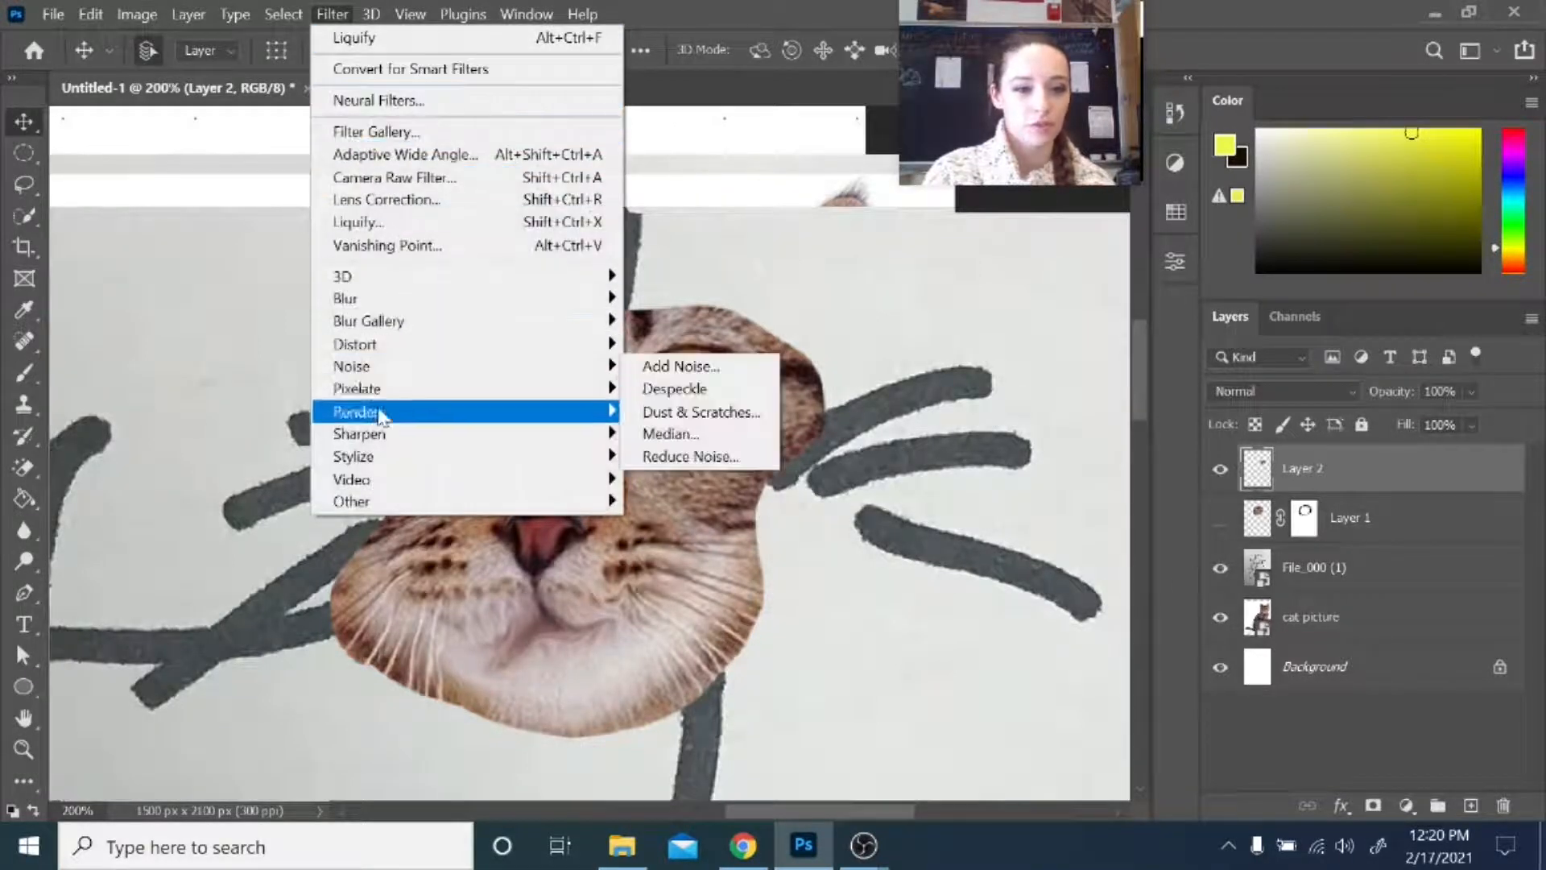
left_click(358, 222)
left_click(682, 317)
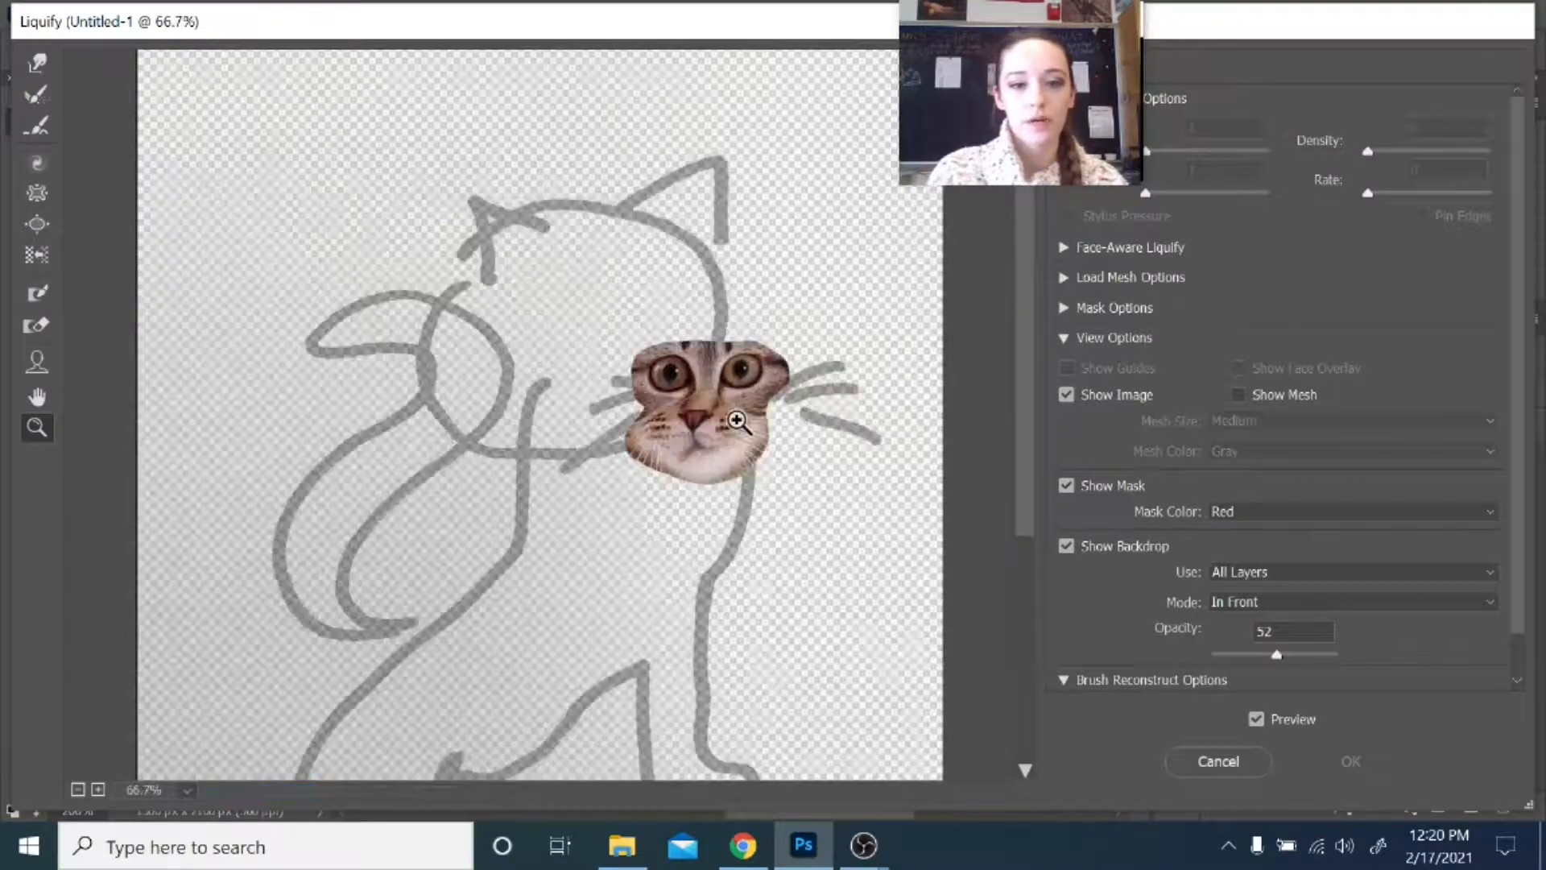
left_click(735, 421)
left_click(736, 468)
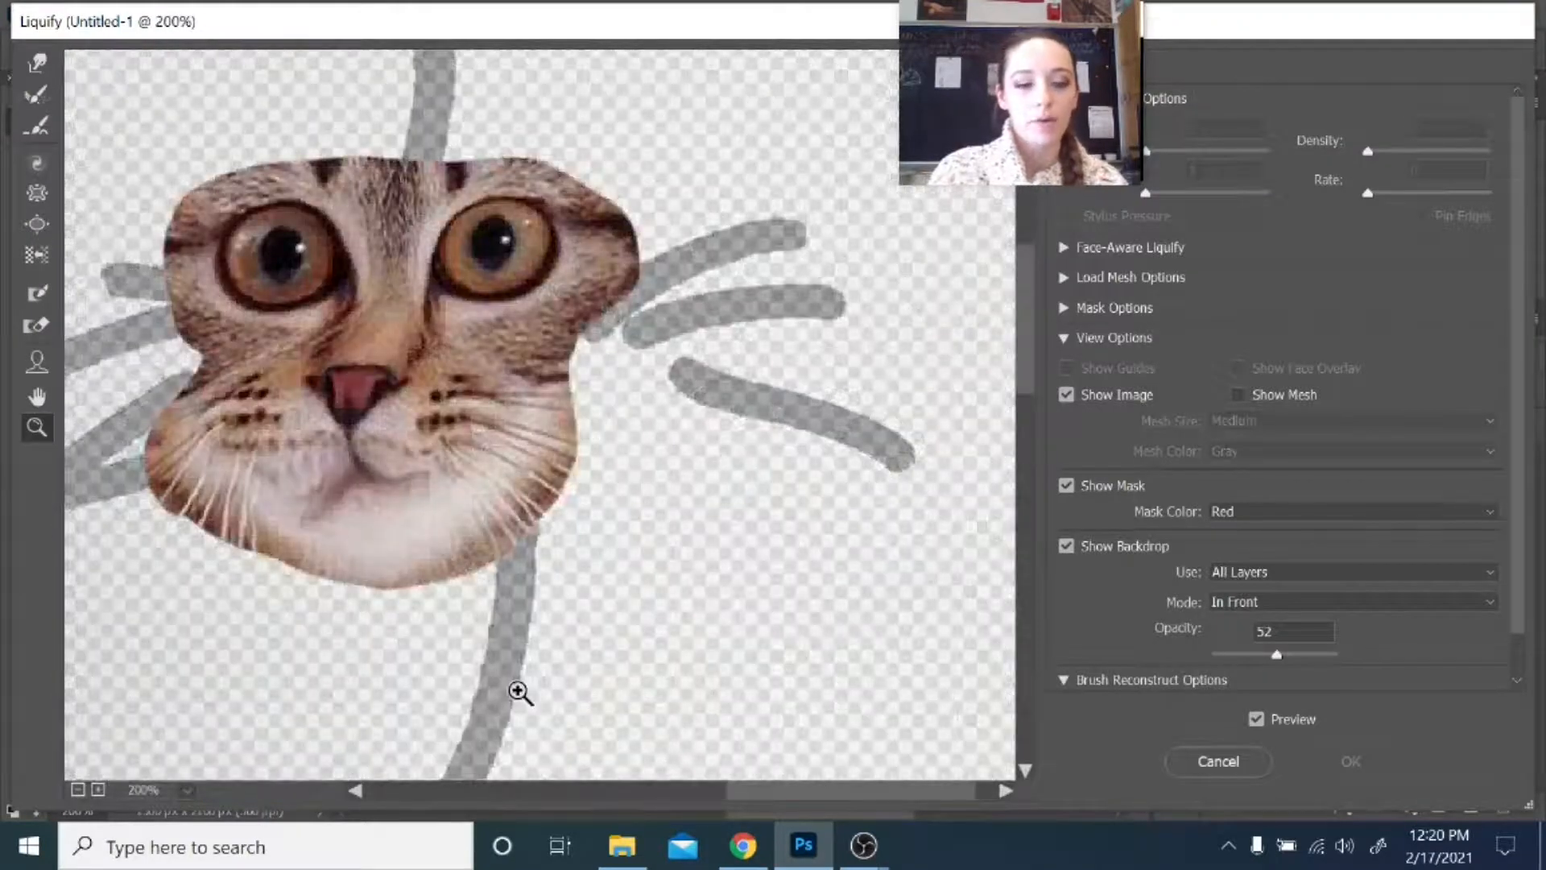
left_click_drag(766, 794, 671, 798)
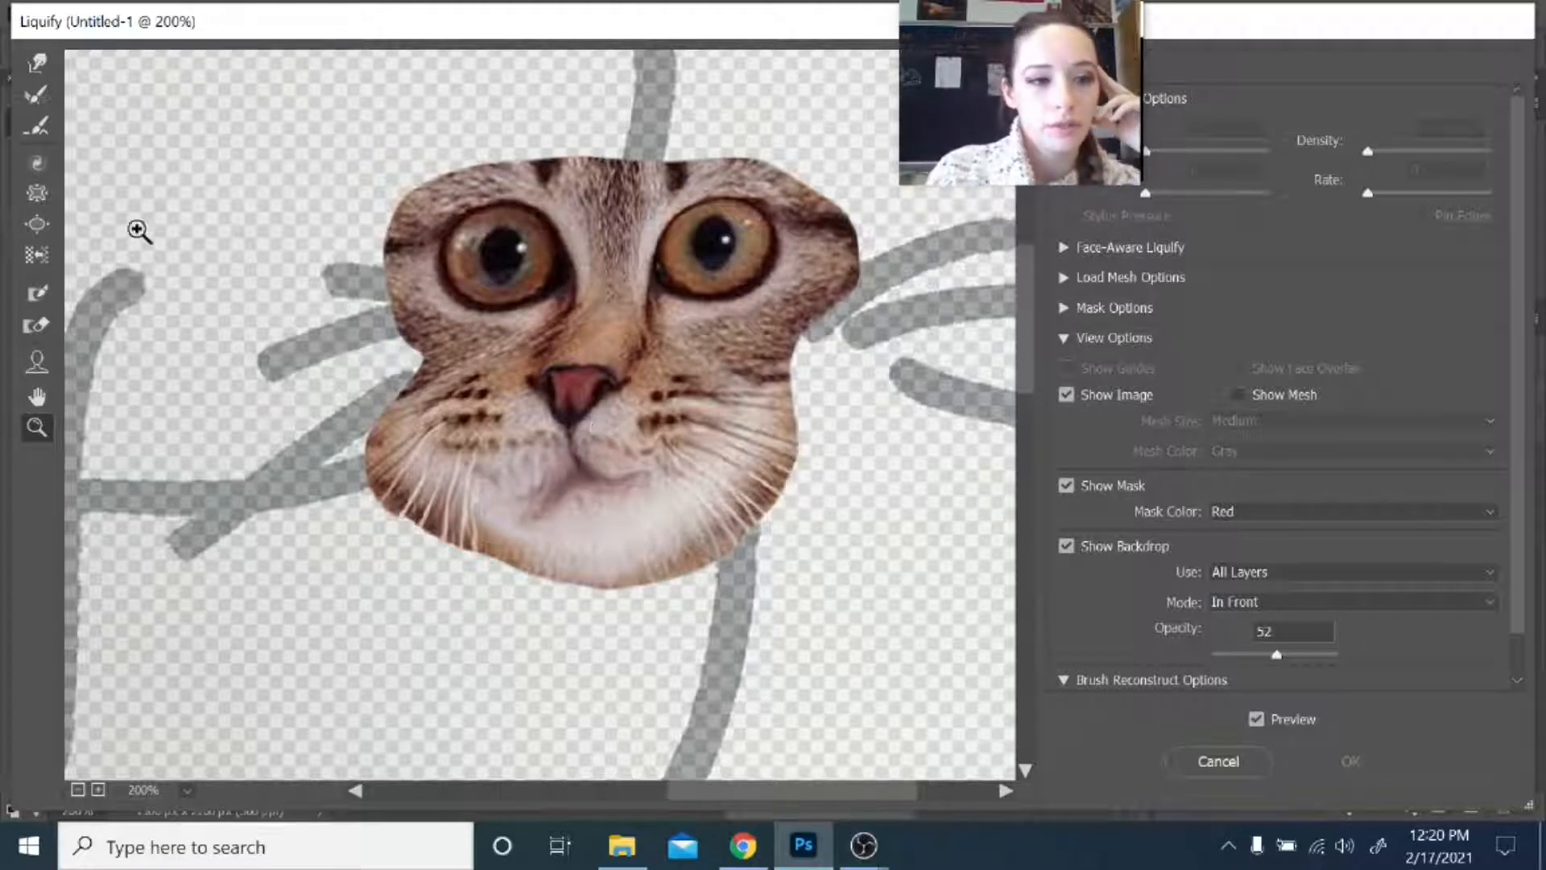
left_click(43, 66)
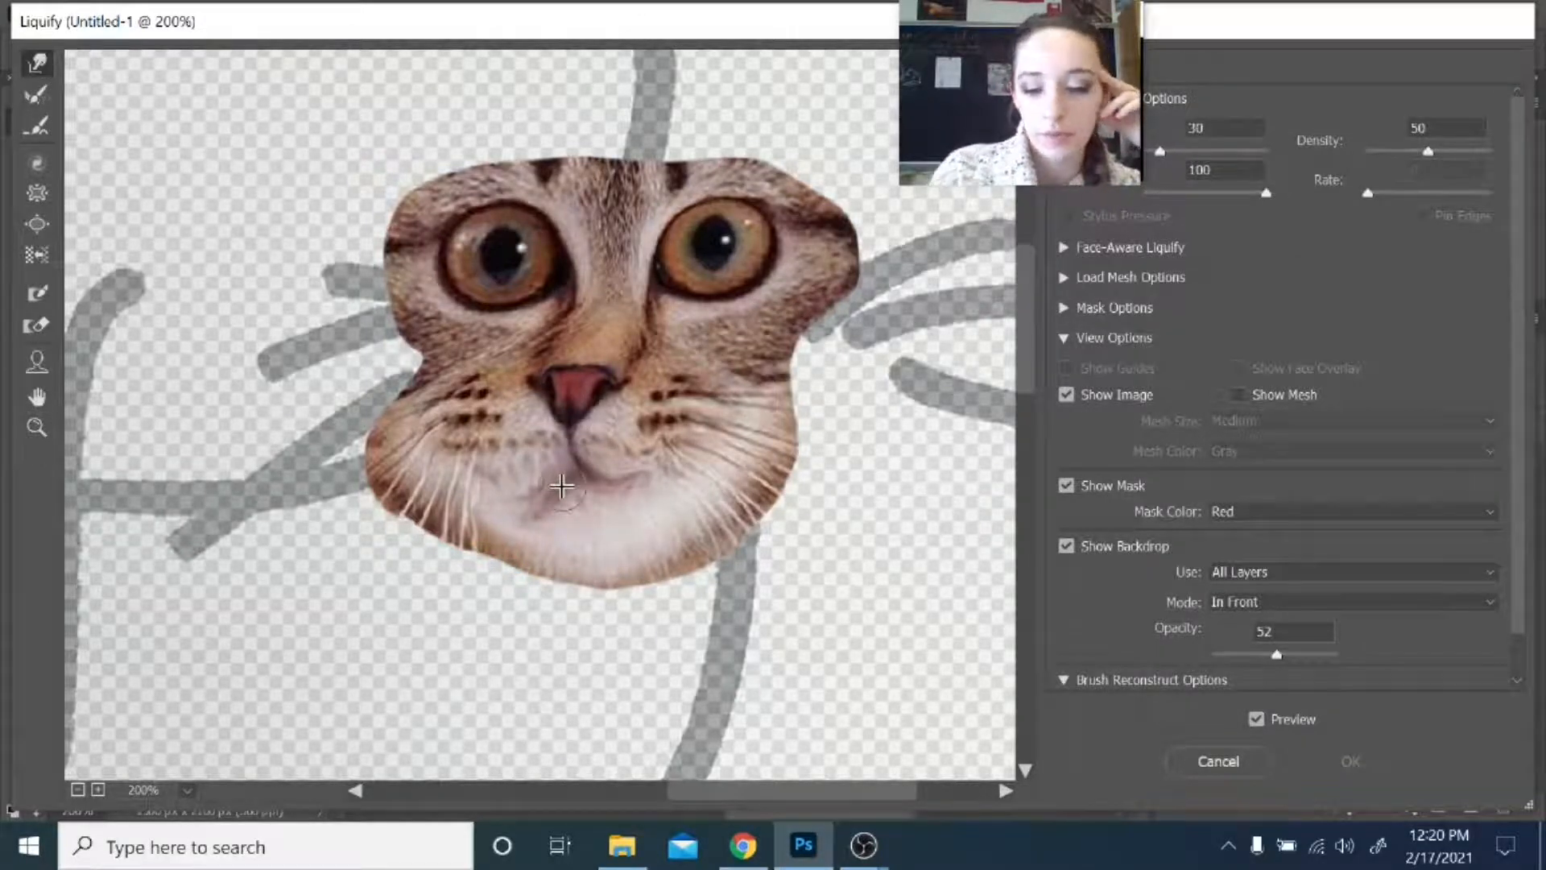
left_click_drag(563, 503, 563, 496)
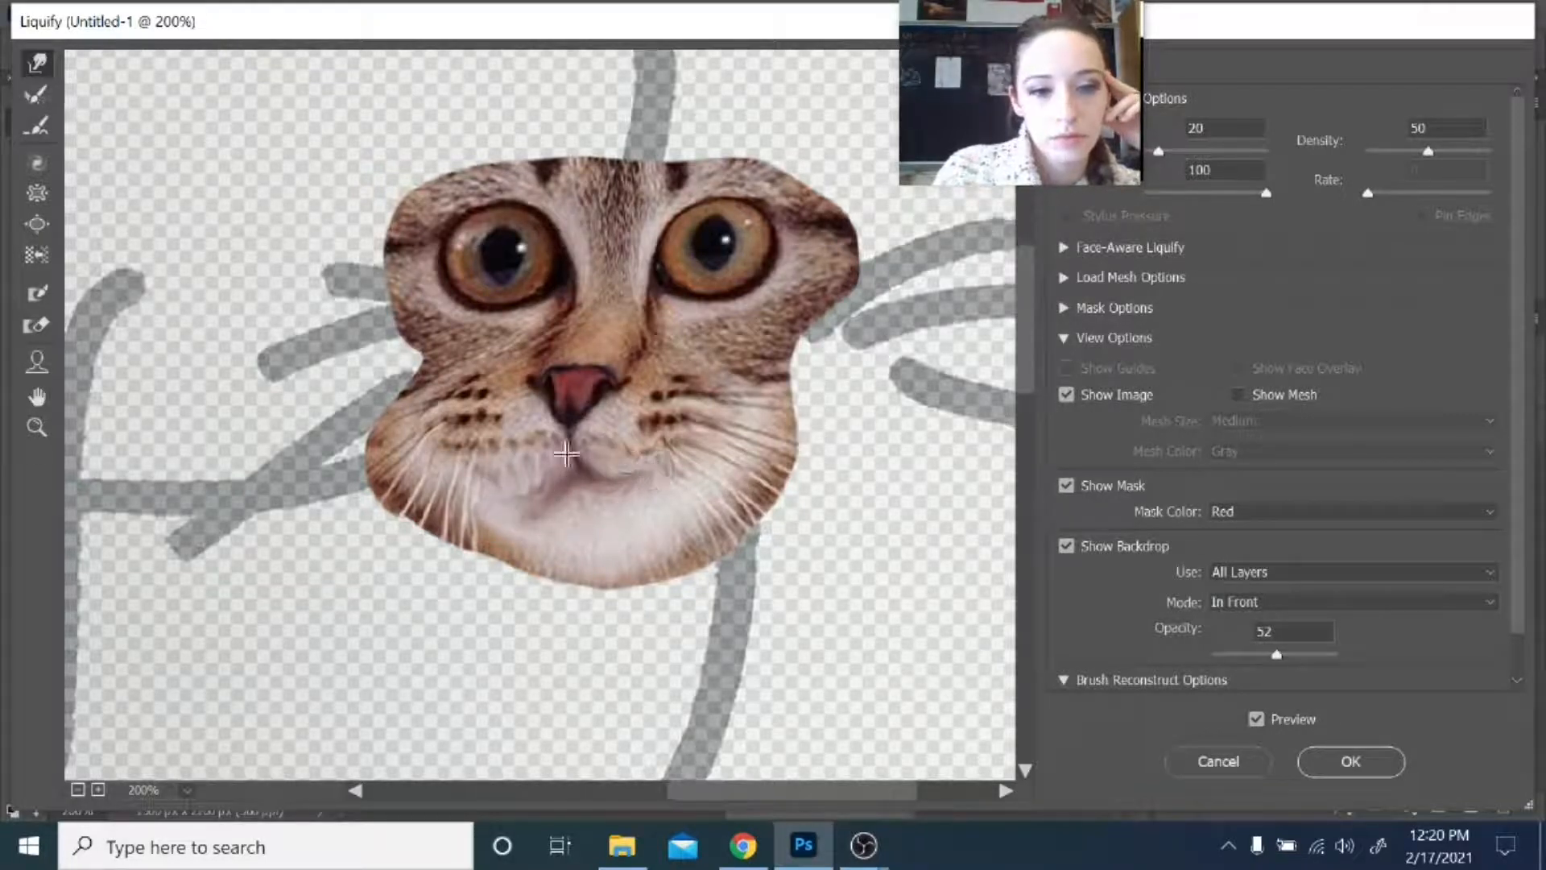
- Set the Bloat tool to brush size 70 for the nose area, return to Forward Warp and apply the Liquify filter
left_click(36, 224)
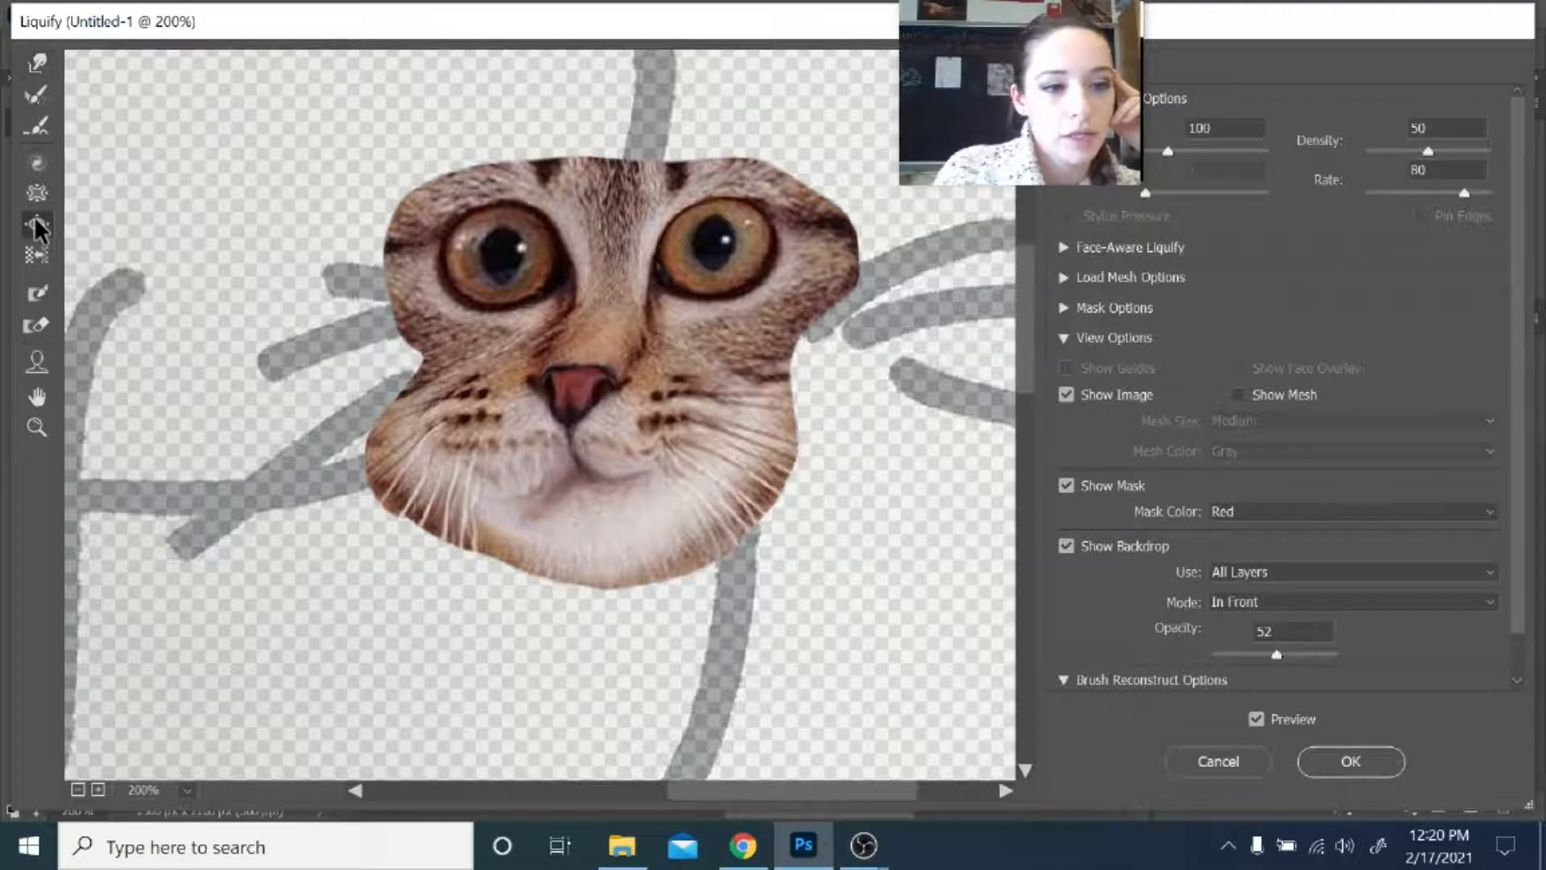
key("bracketleft")
key("bracketleft")
key("bracketleft")
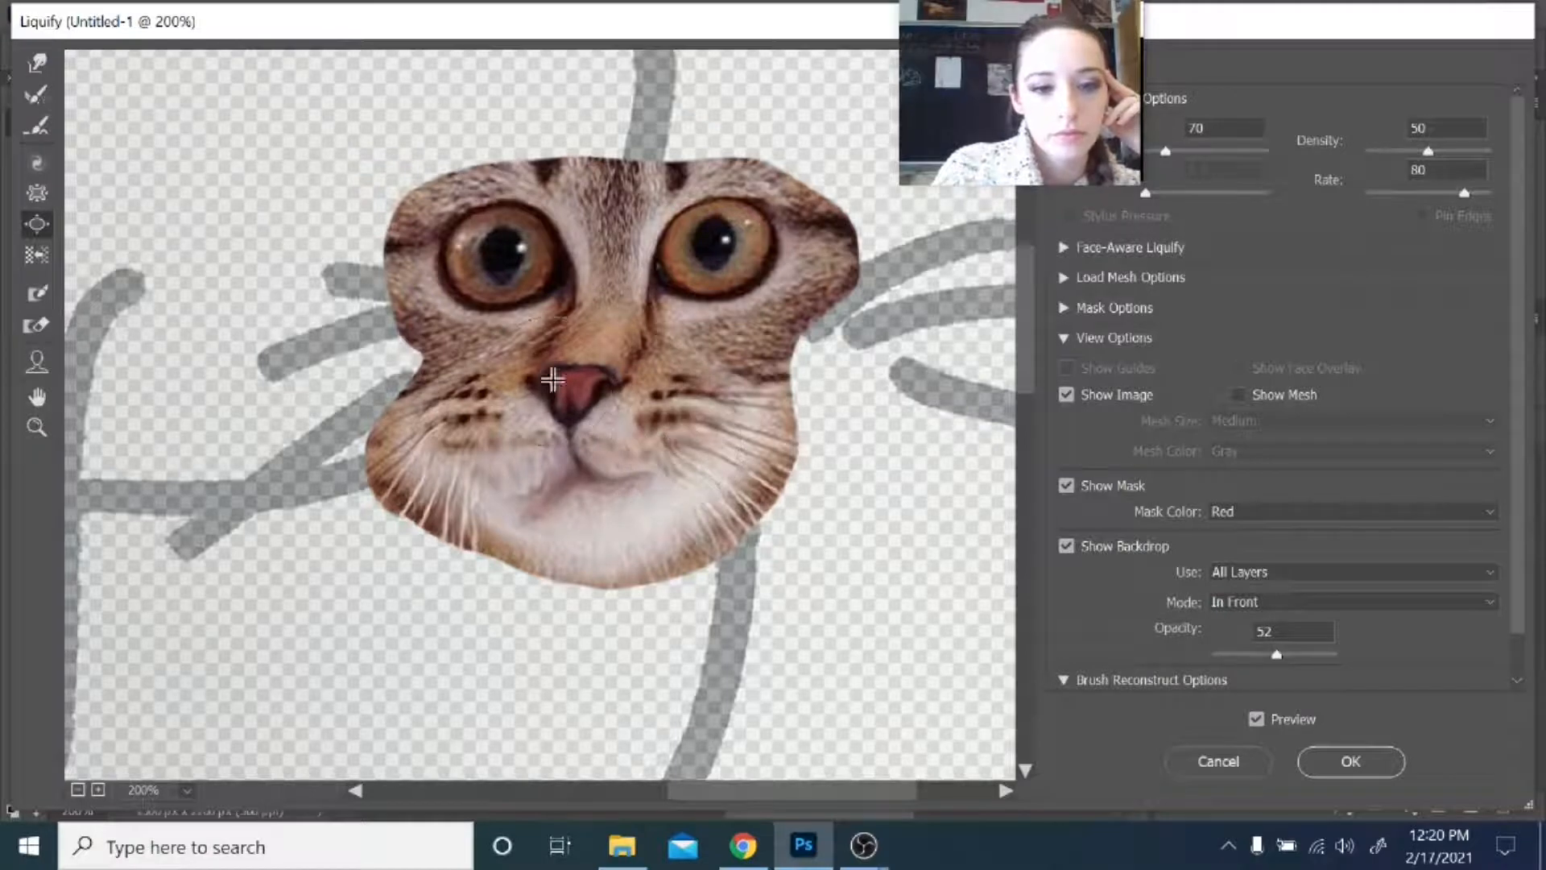
left_click(35, 65)
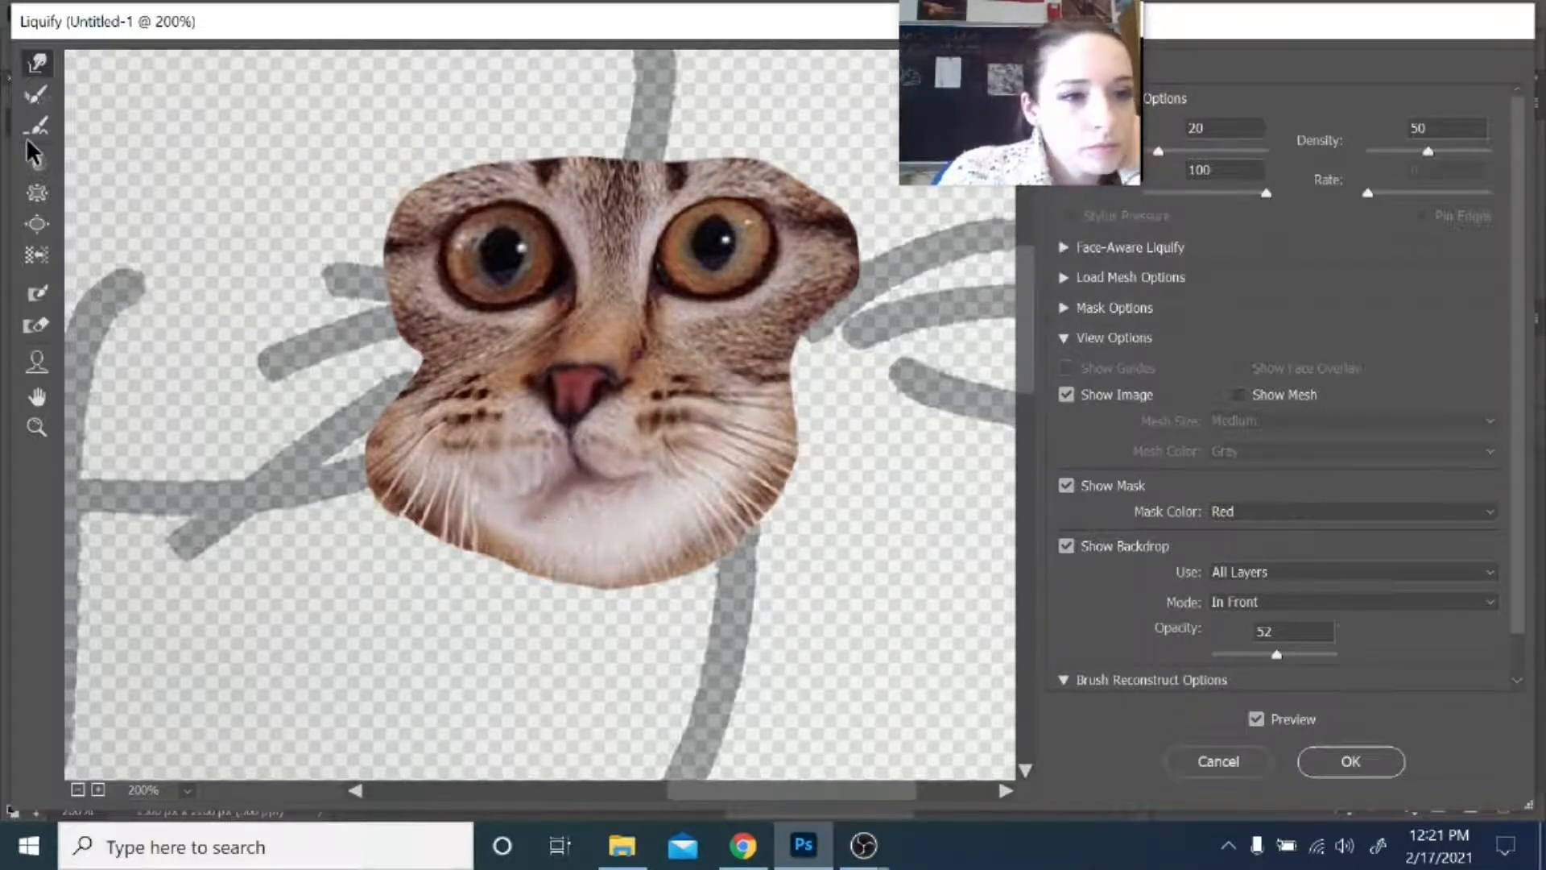
left_click(1324, 759)
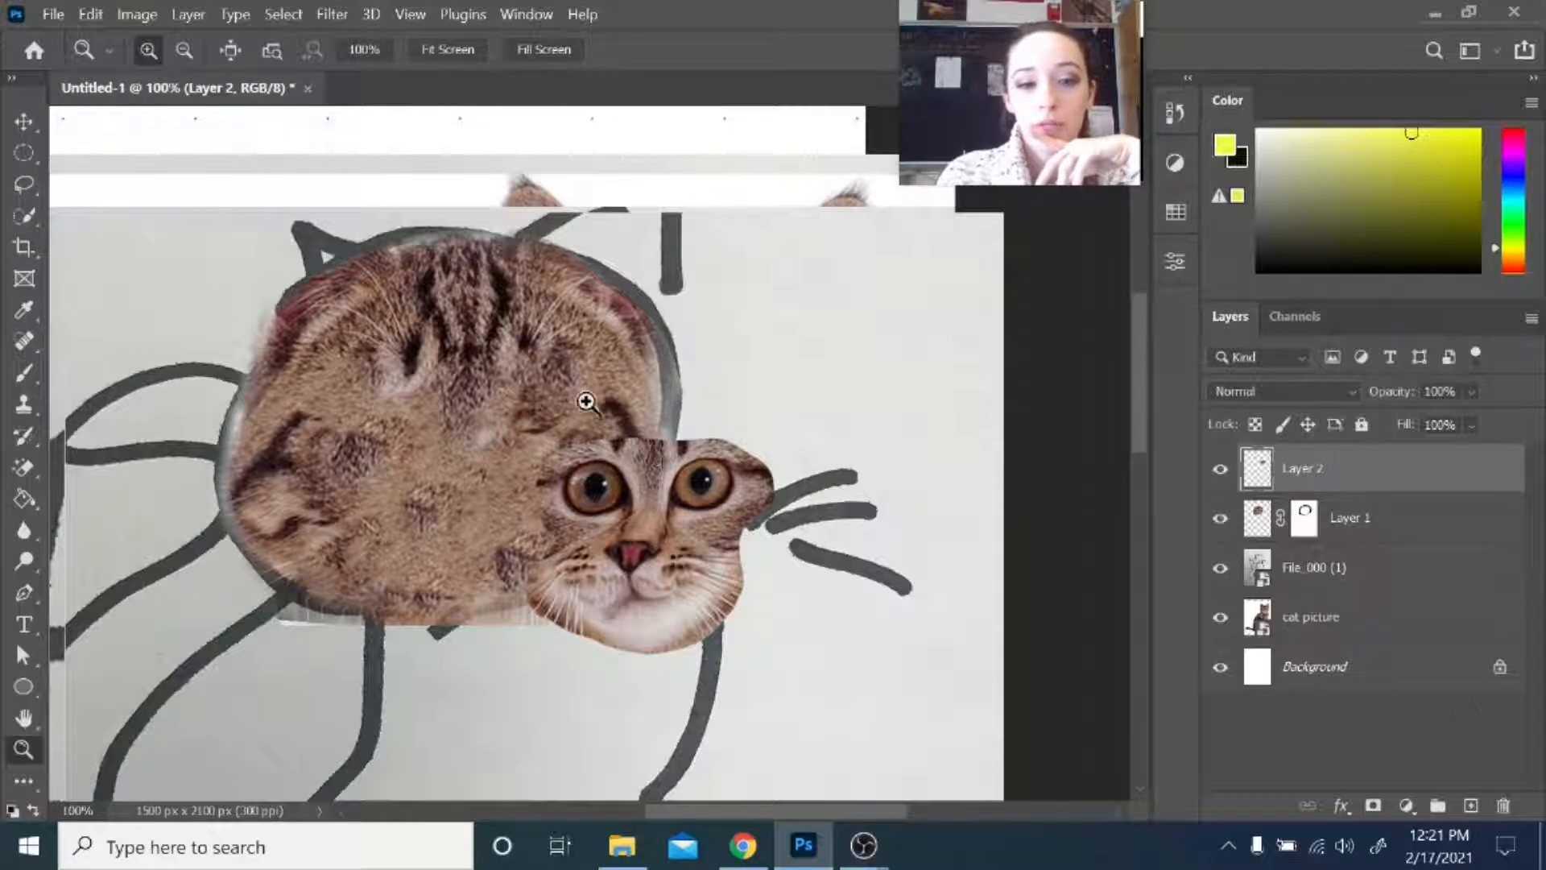
- Open the featureless face layer, Layer 1, in the Liquify filter
key("v")
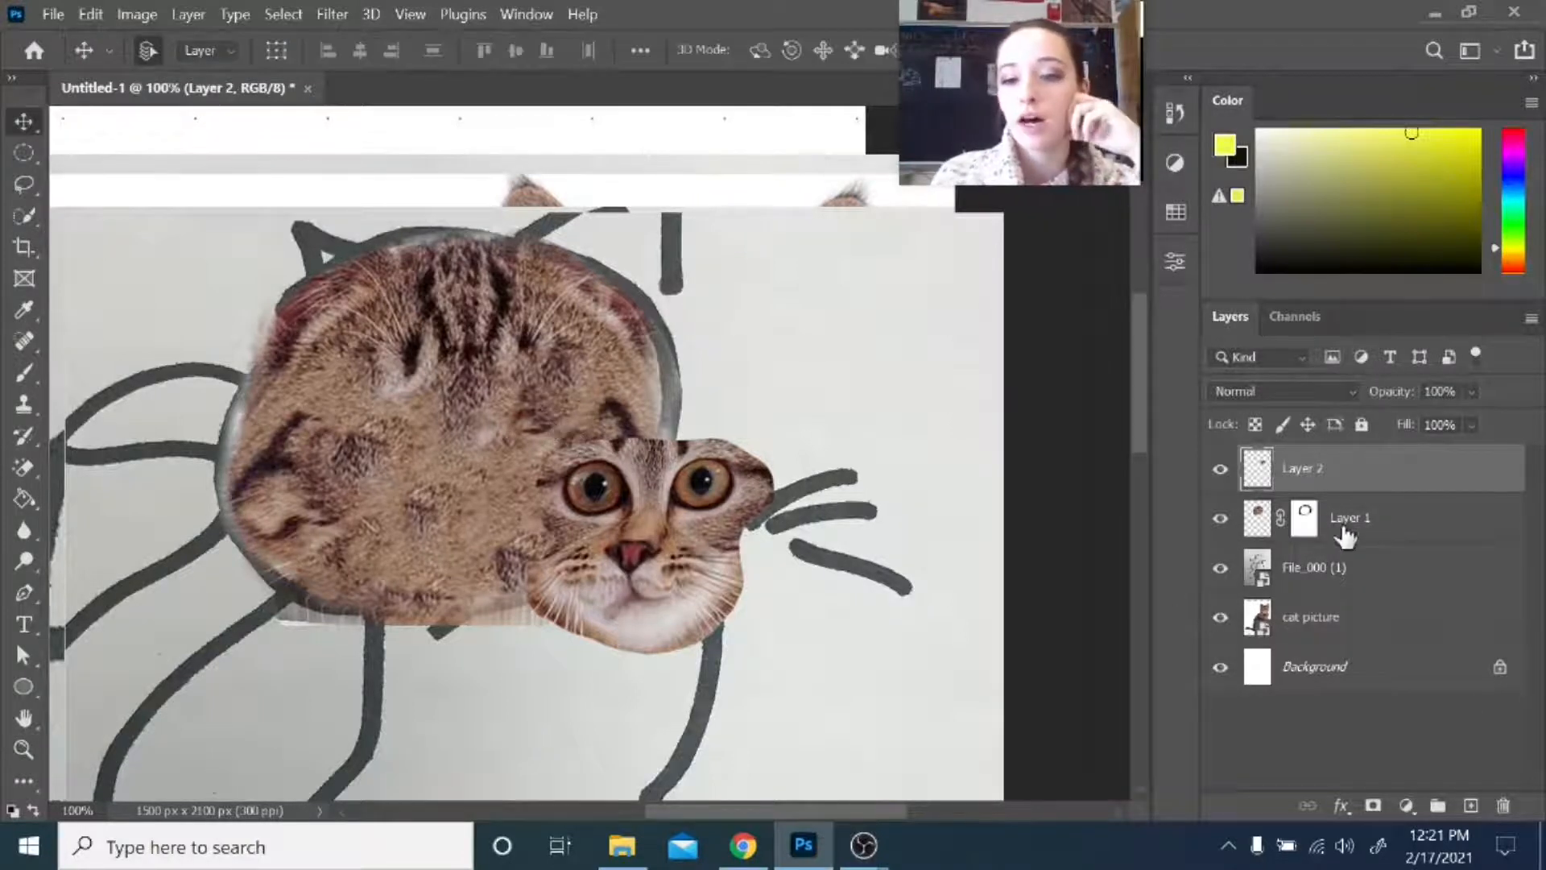
left_click(1344, 523)
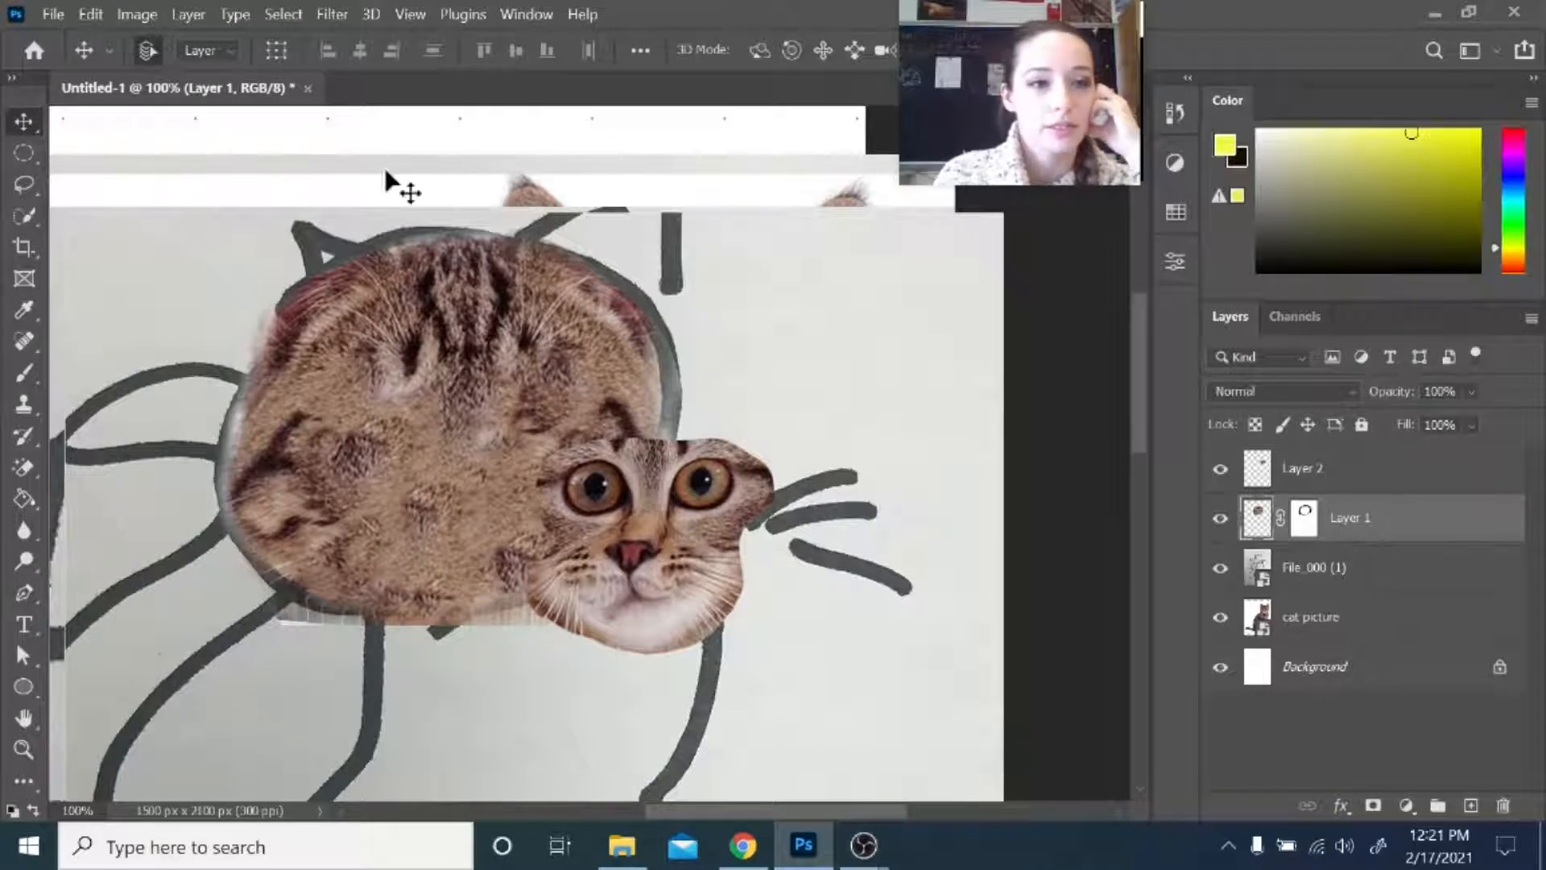
left_click(328, 16)
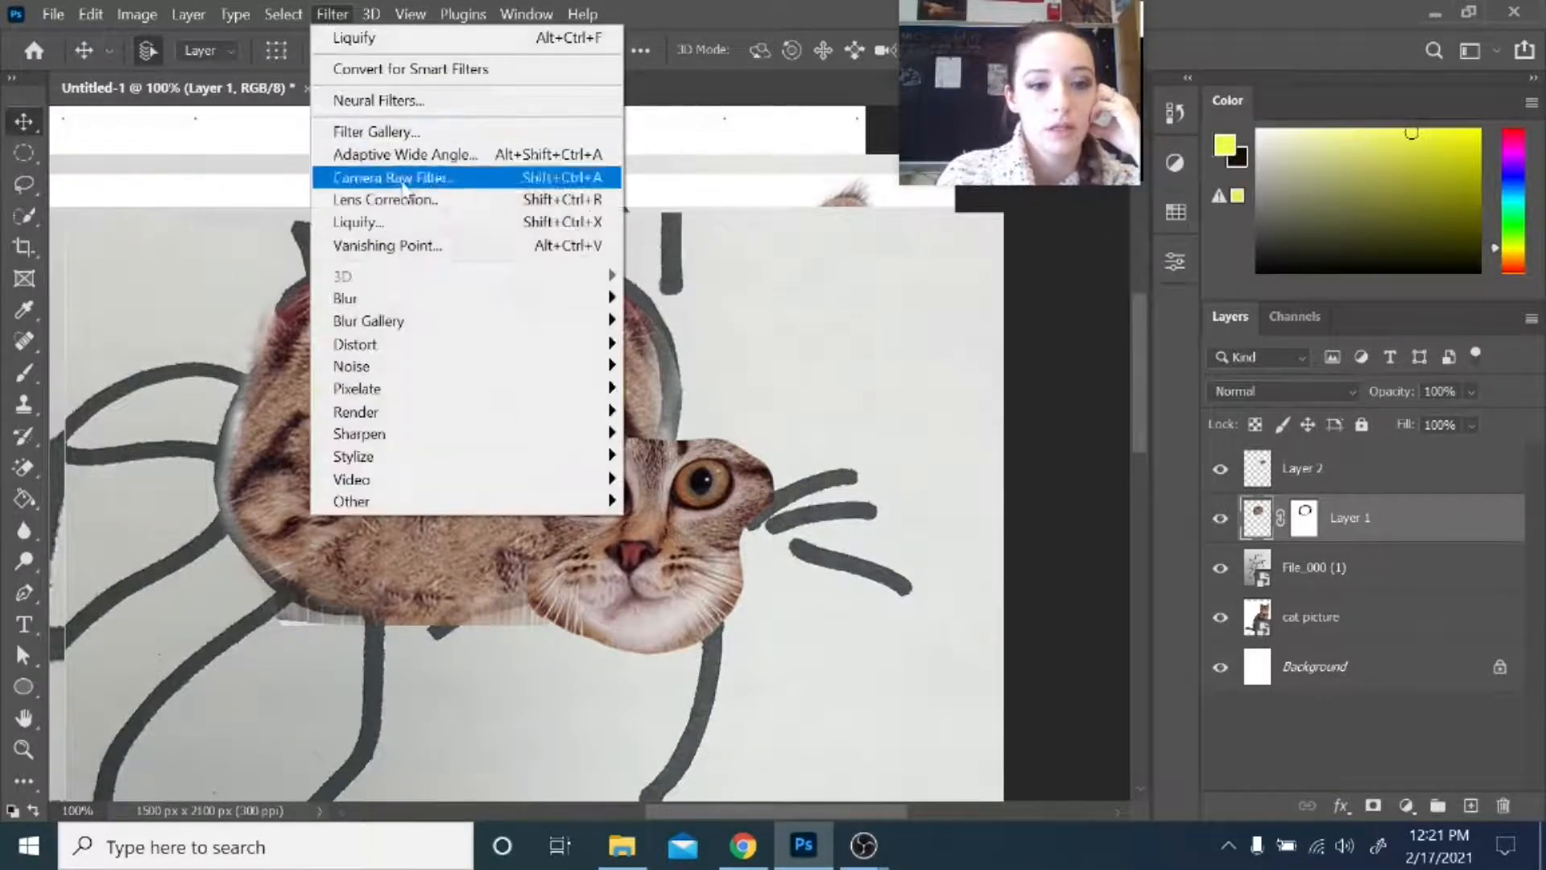
left_click(397, 224)
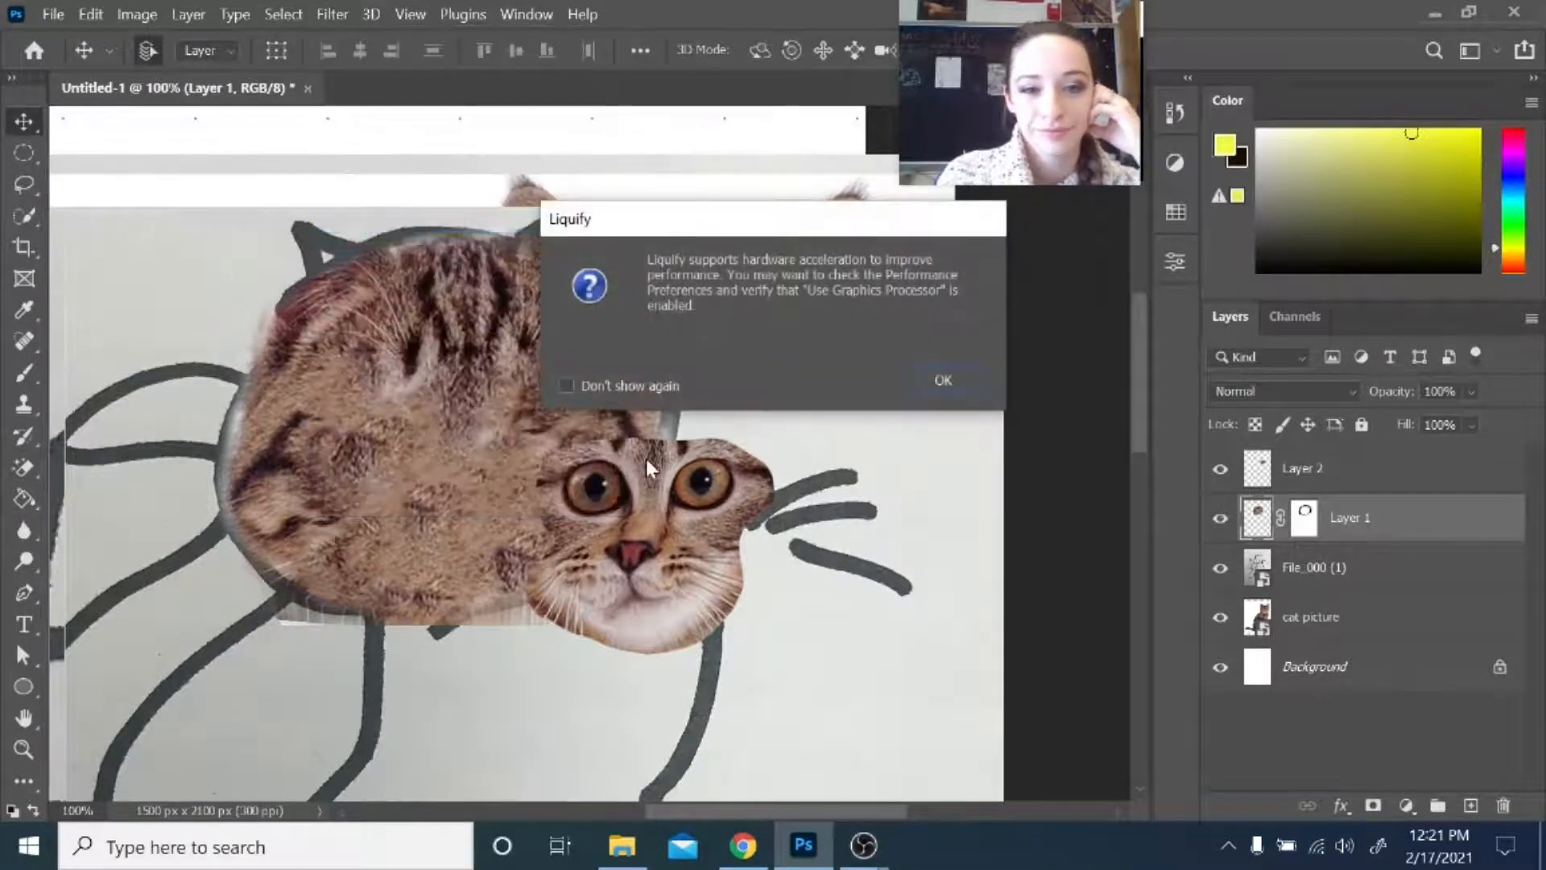
left_click(939, 382)
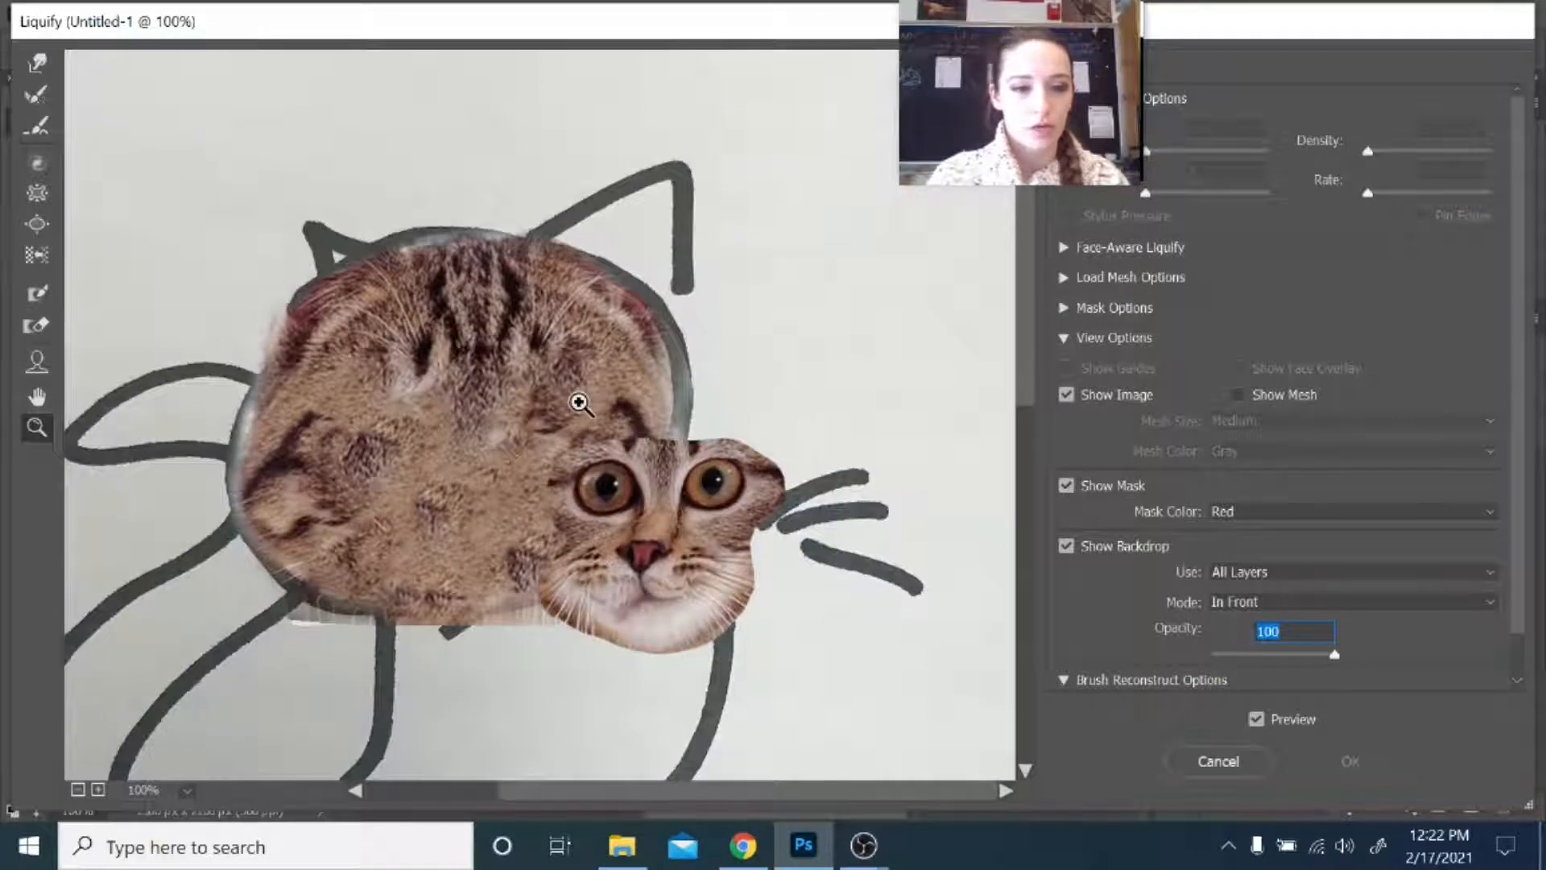
- Forward-warp the featureless face's fur toward the facial features and reshape the forehead stripes, with brush size 90 and backdrop opacity 59
left_click(39, 64)
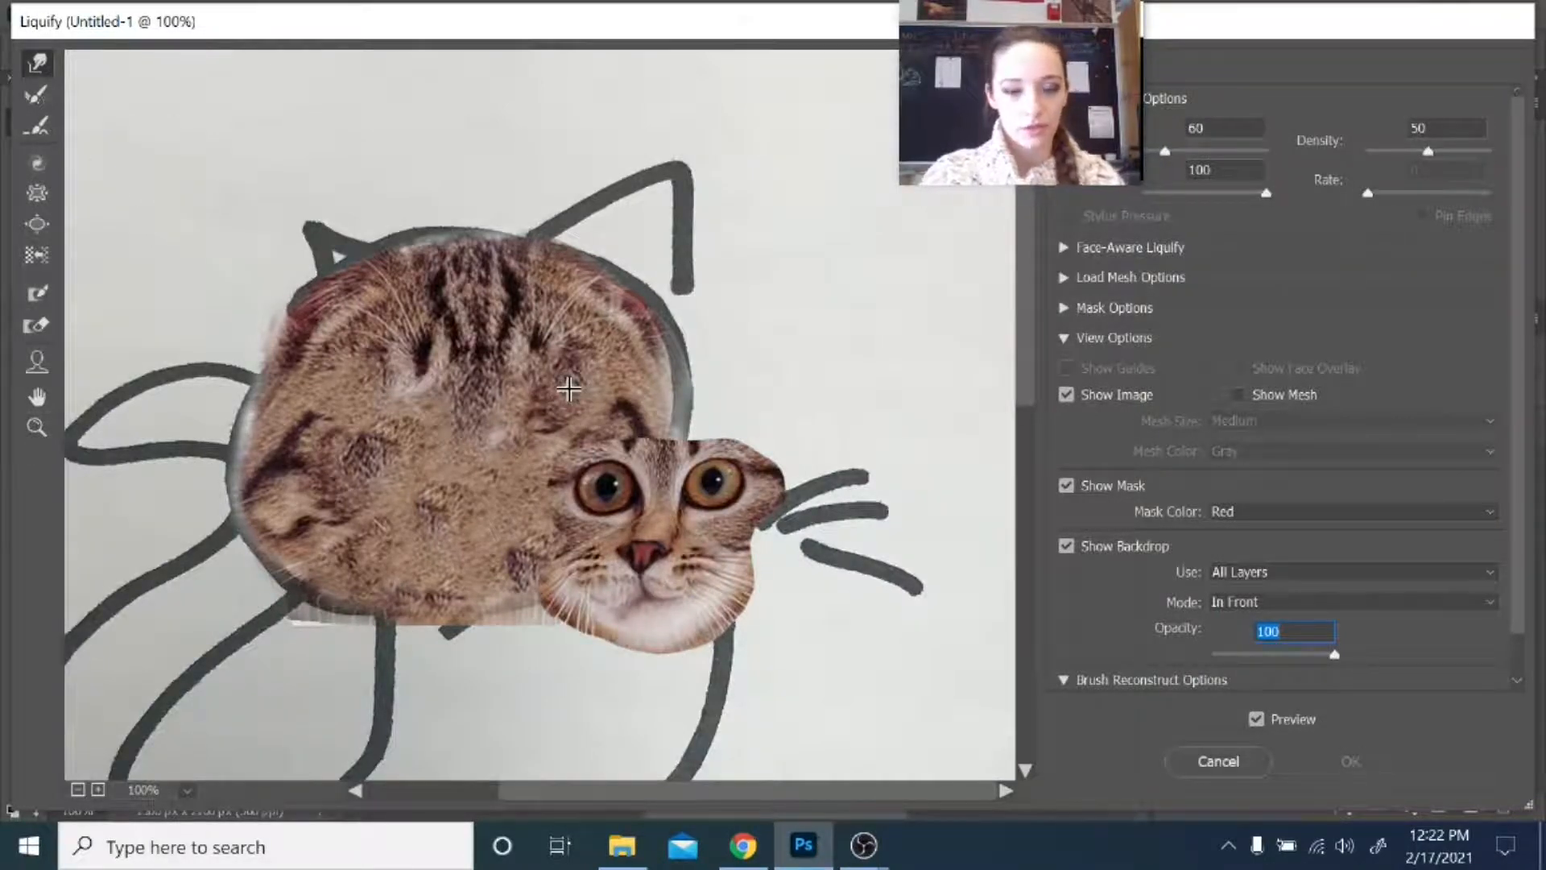
mouse_move(639, 373)
left_mouse_down()
mouse_move(728, 443)
mouse_move(636, 347)
mouse_move(698, 420)
mouse_move(613, 362)
mouse_move(707, 444)
mouse_move(646, 377)
mouse_move(637, 340)
mouse_move(710, 442)
mouse_move(744, 459)
mouse_move(687, 388)
mouse_move(761, 451)
left_mouse_up()
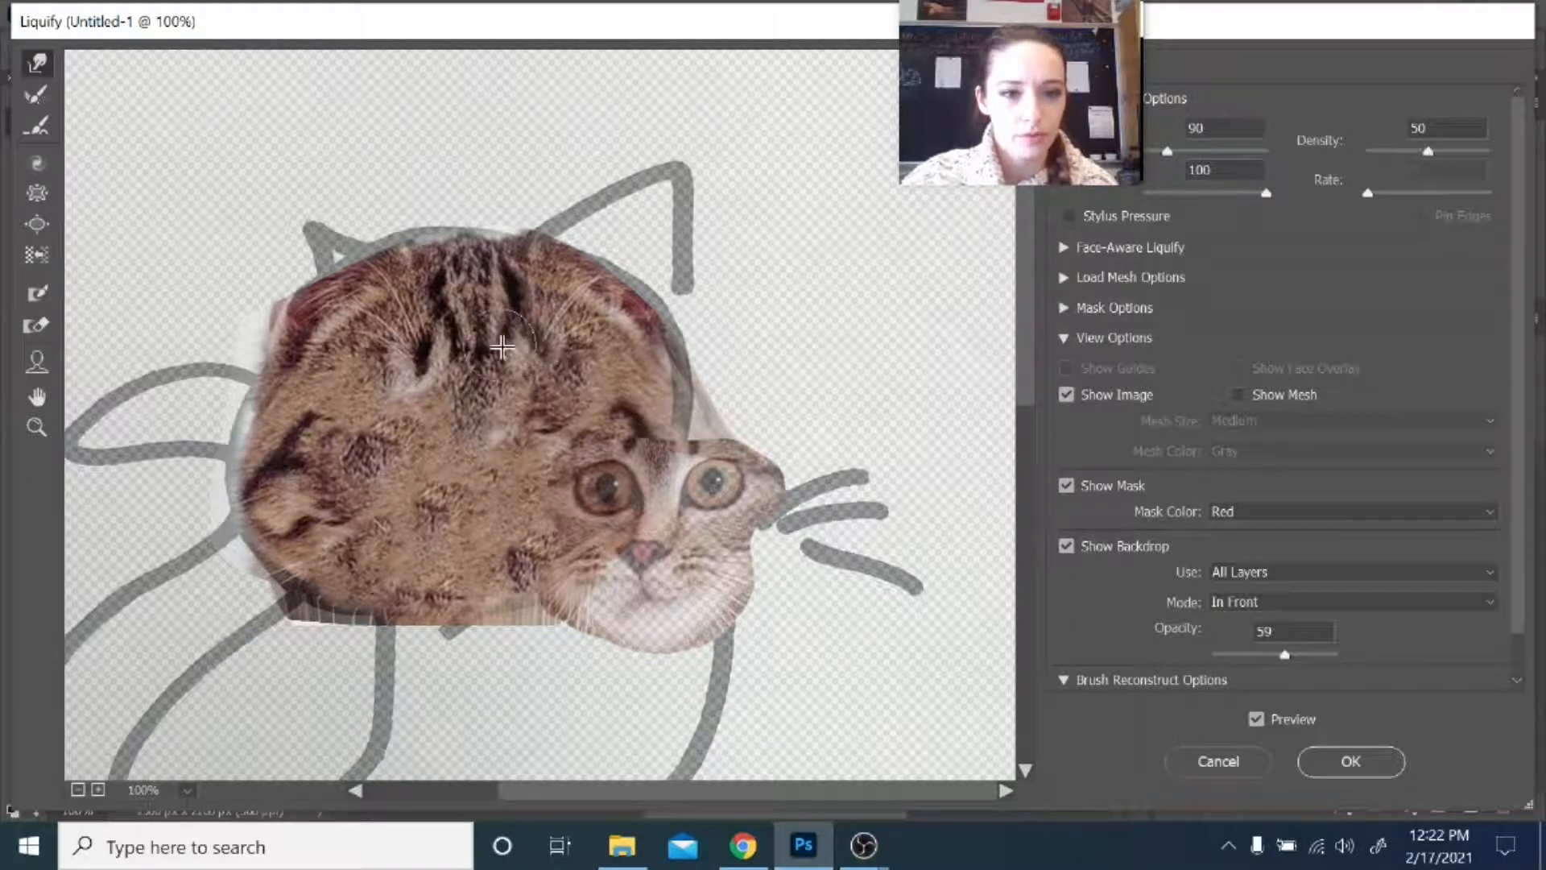
mouse_move(463, 326)
left_mouse_down()
mouse_move(463, 364)
mouse_move(497, 399)
left_mouse_up()
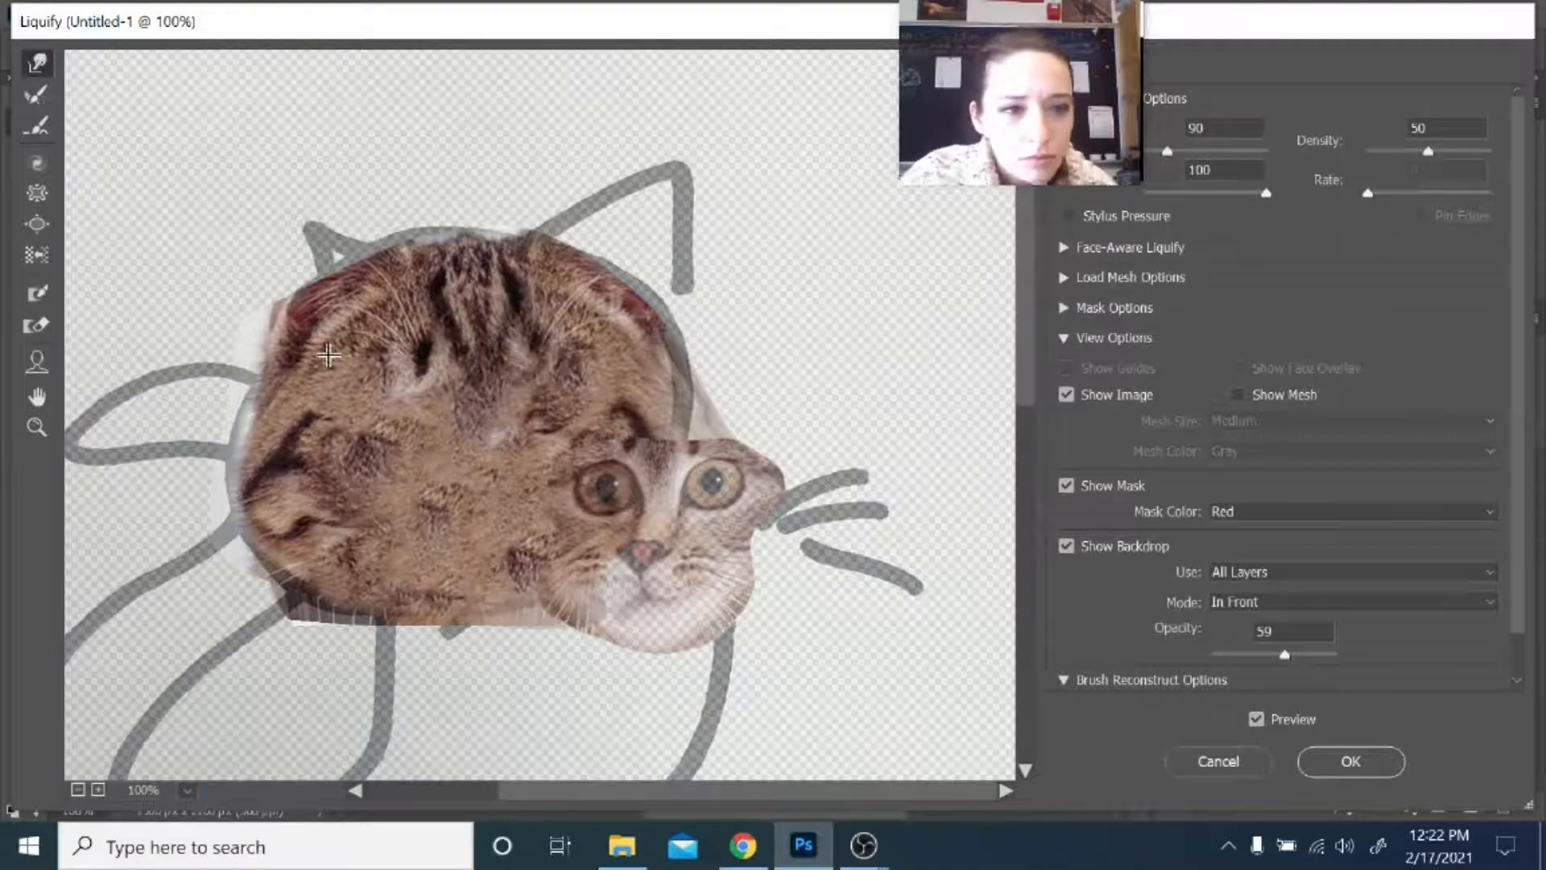
- Return to the Forward Warp tool and lower the Liquify backdrop opacity to 37
key("b")
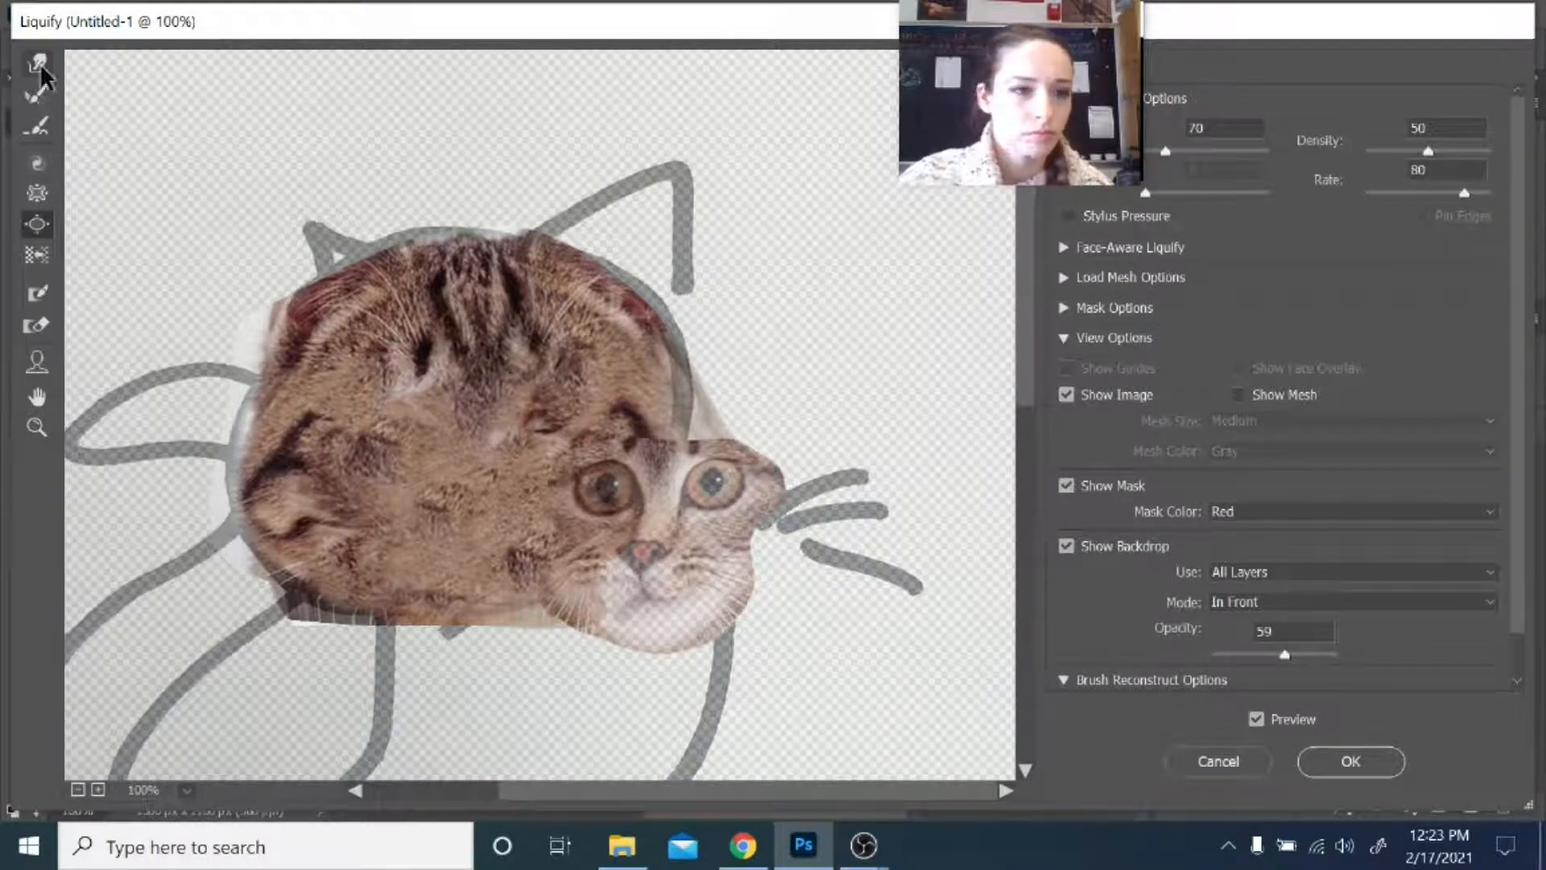
left_click(38, 66)
left_click(1067, 546)
left_click(1066, 546)
left_click(1261, 654)
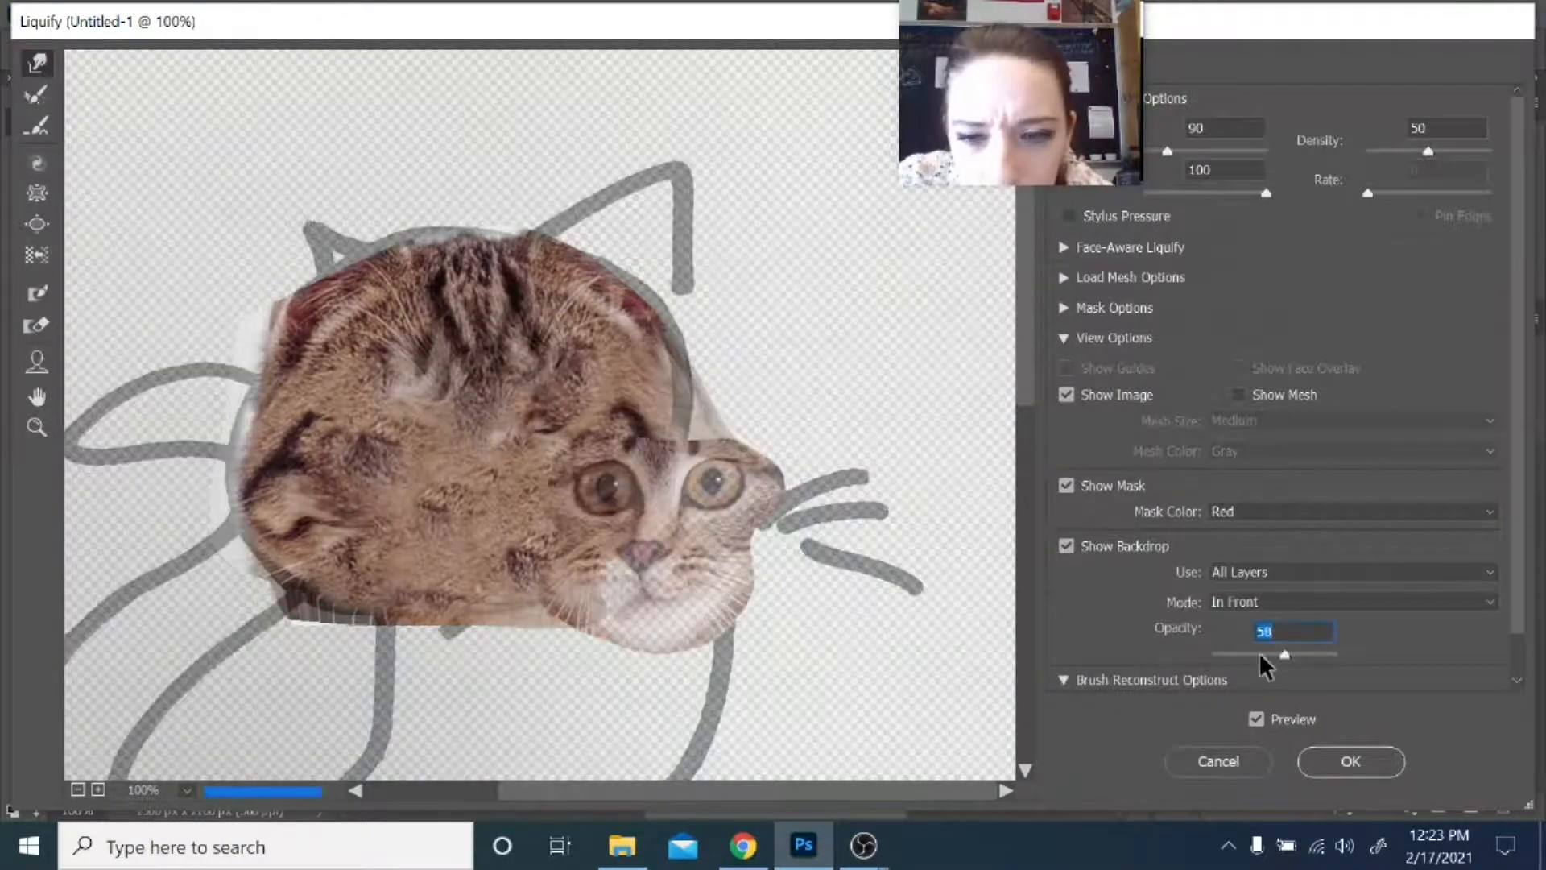
left_click_drag(1260, 653, 1257, 653)
- Push the face's fur out beneath the eyes, nose and cheek with a Forward Warp brush of size 250, and apply Liquify
key("bracketright")
key("bracketright")
key("bracketright")
key("bracketright")
key("bracketright")
key("bracketright")
mouse_move(606, 454)
left_mouse_down()
mouse_move(568, 354)
mouse_move(417, 490)
mouse_move(372, 484)
mouse_move(463, 477)
mouse_move(605, 536)
left_mouse_up()
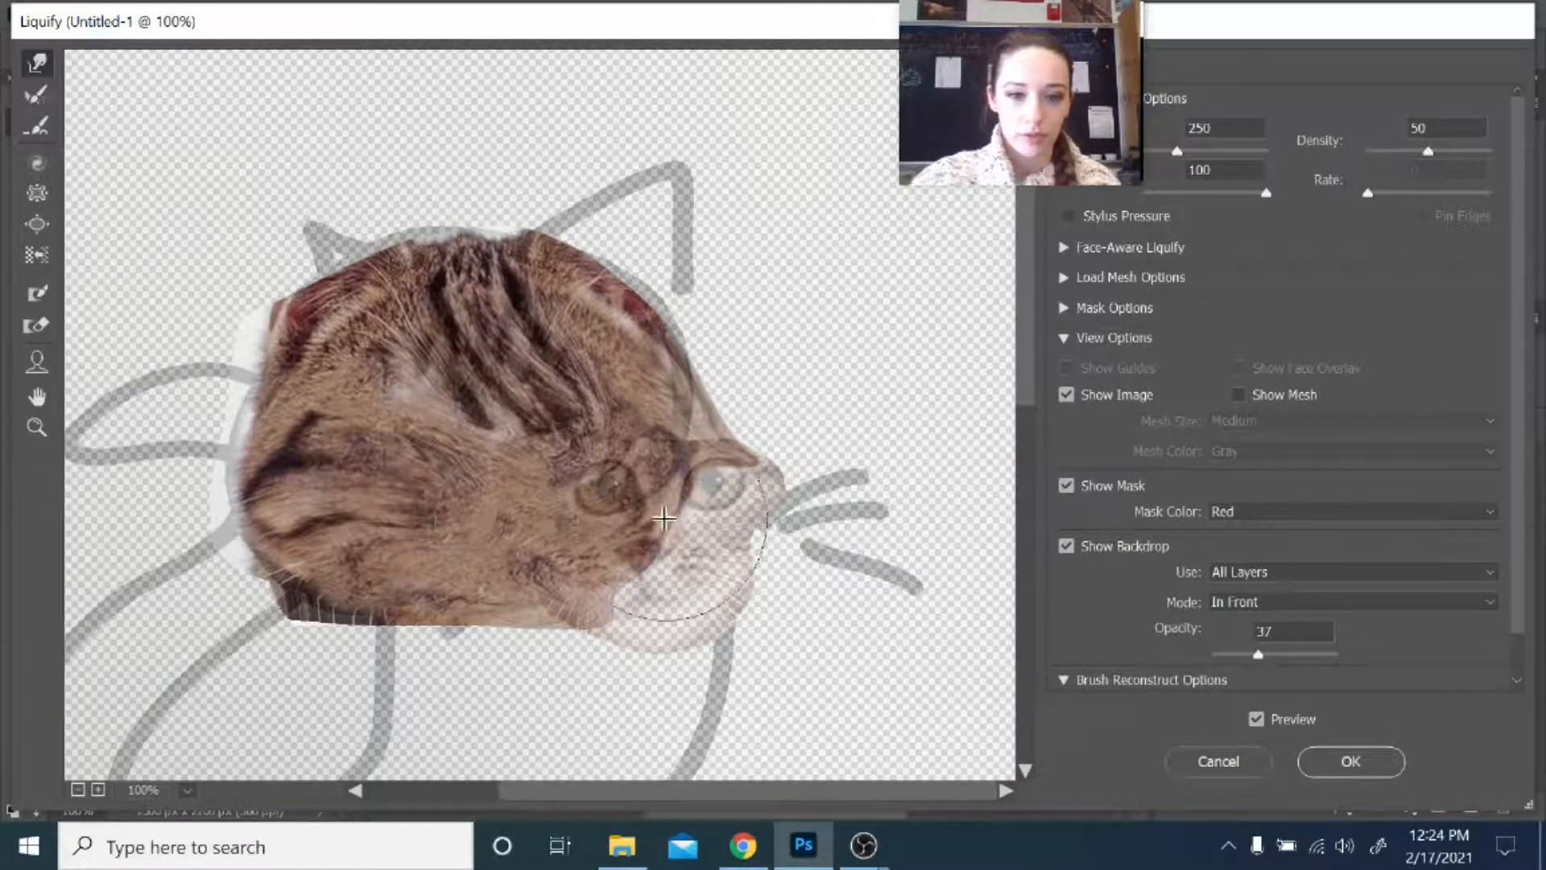
left_click_drag(690, 511, 808, 577)
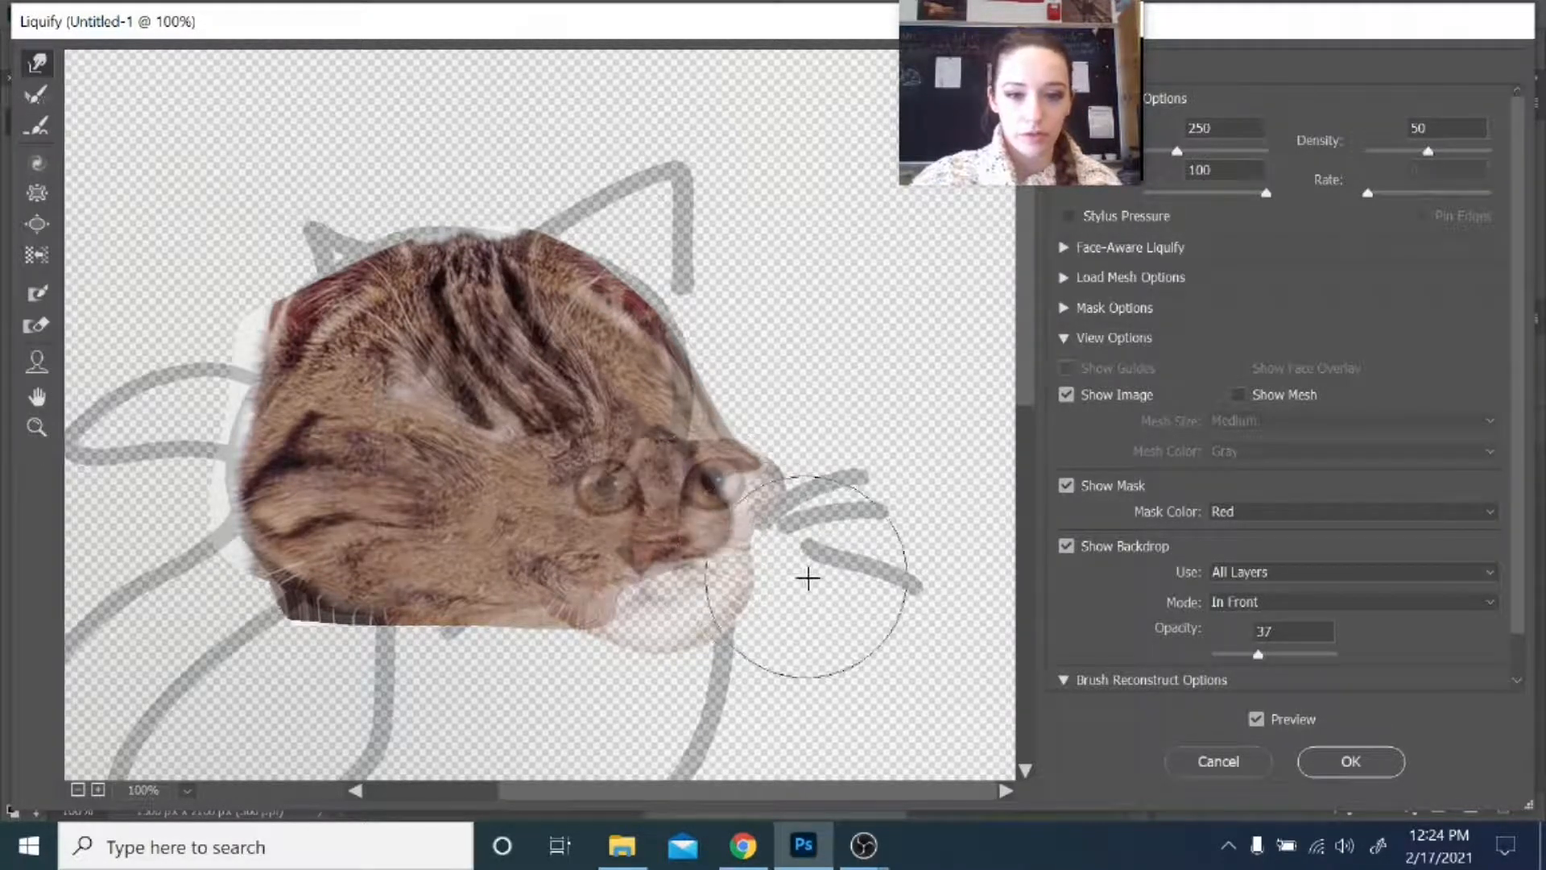
left_click_drag(708, 486, 792, 529)
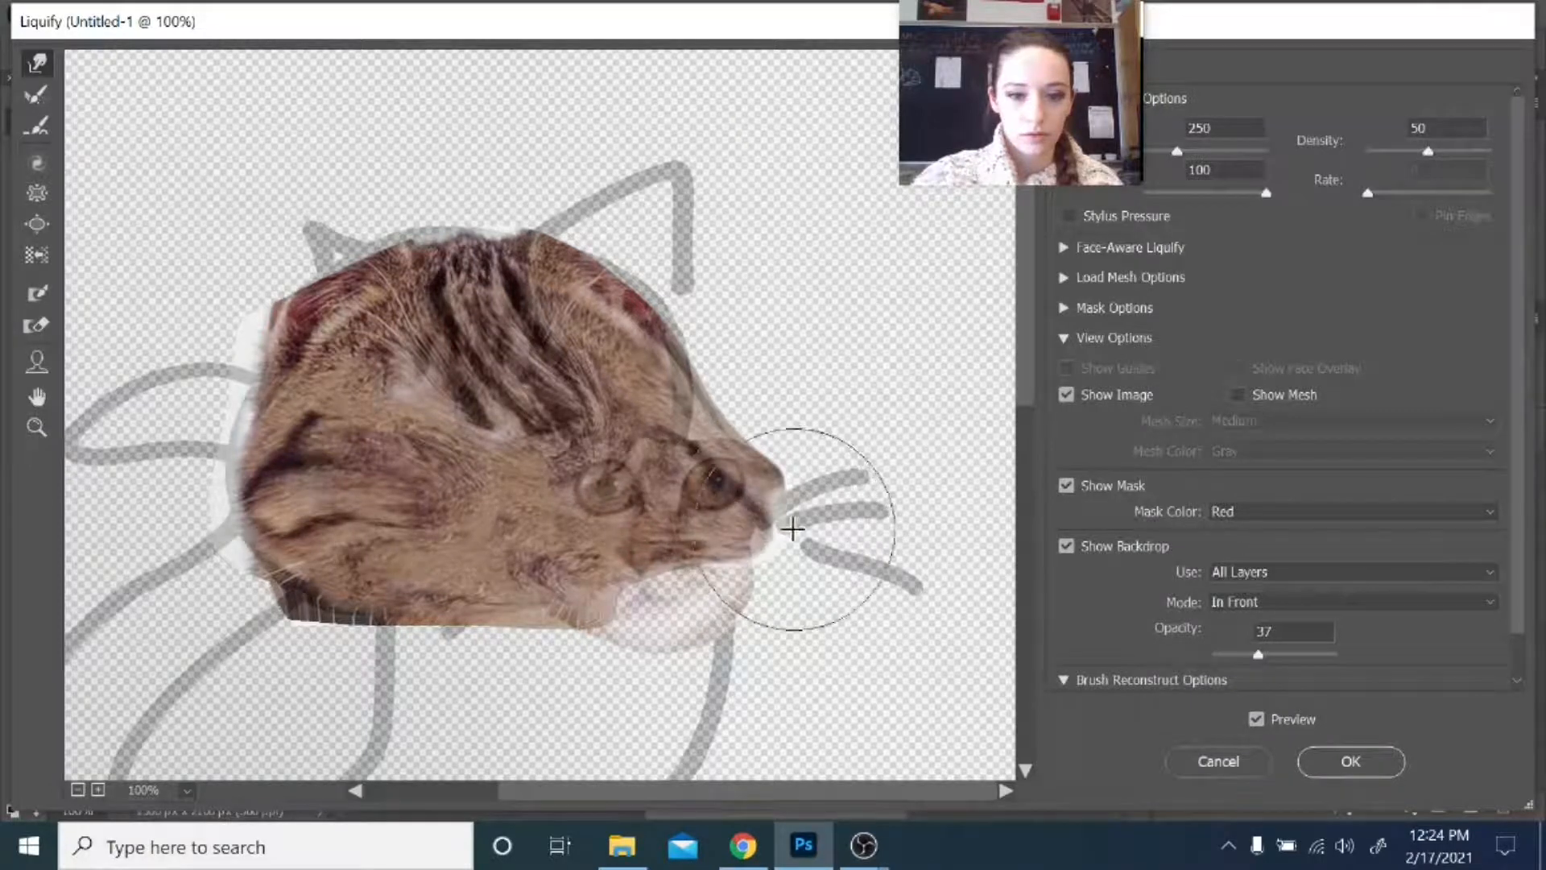
left_click_drag(736, 473, 771, 485)
mouse_move(727, 551)
left_mouse_down()
mouse_move(753, 587)
mouse_move(674, 587)
mouse_move(704, 621)
mouse_move(659, 576)
mouse_move(658, 660)
mouse_move(655, 628)
left_mouse_up()
key("Return")
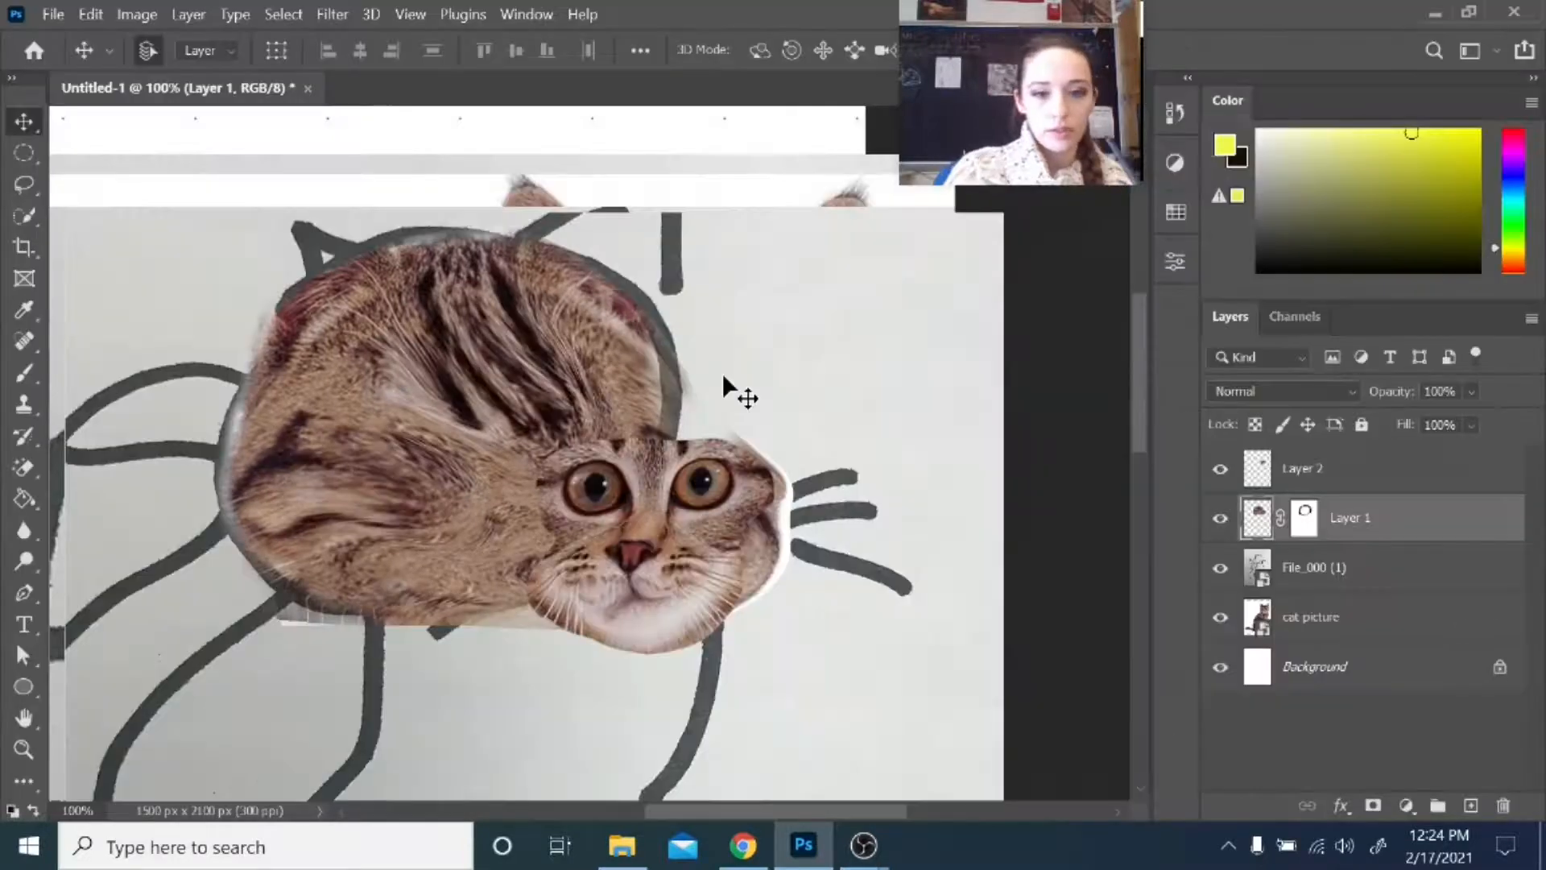
- Paint white on Layer 1's mask with a size 60 brush to reveal the stretched fur between the forehead and the features
key("z")
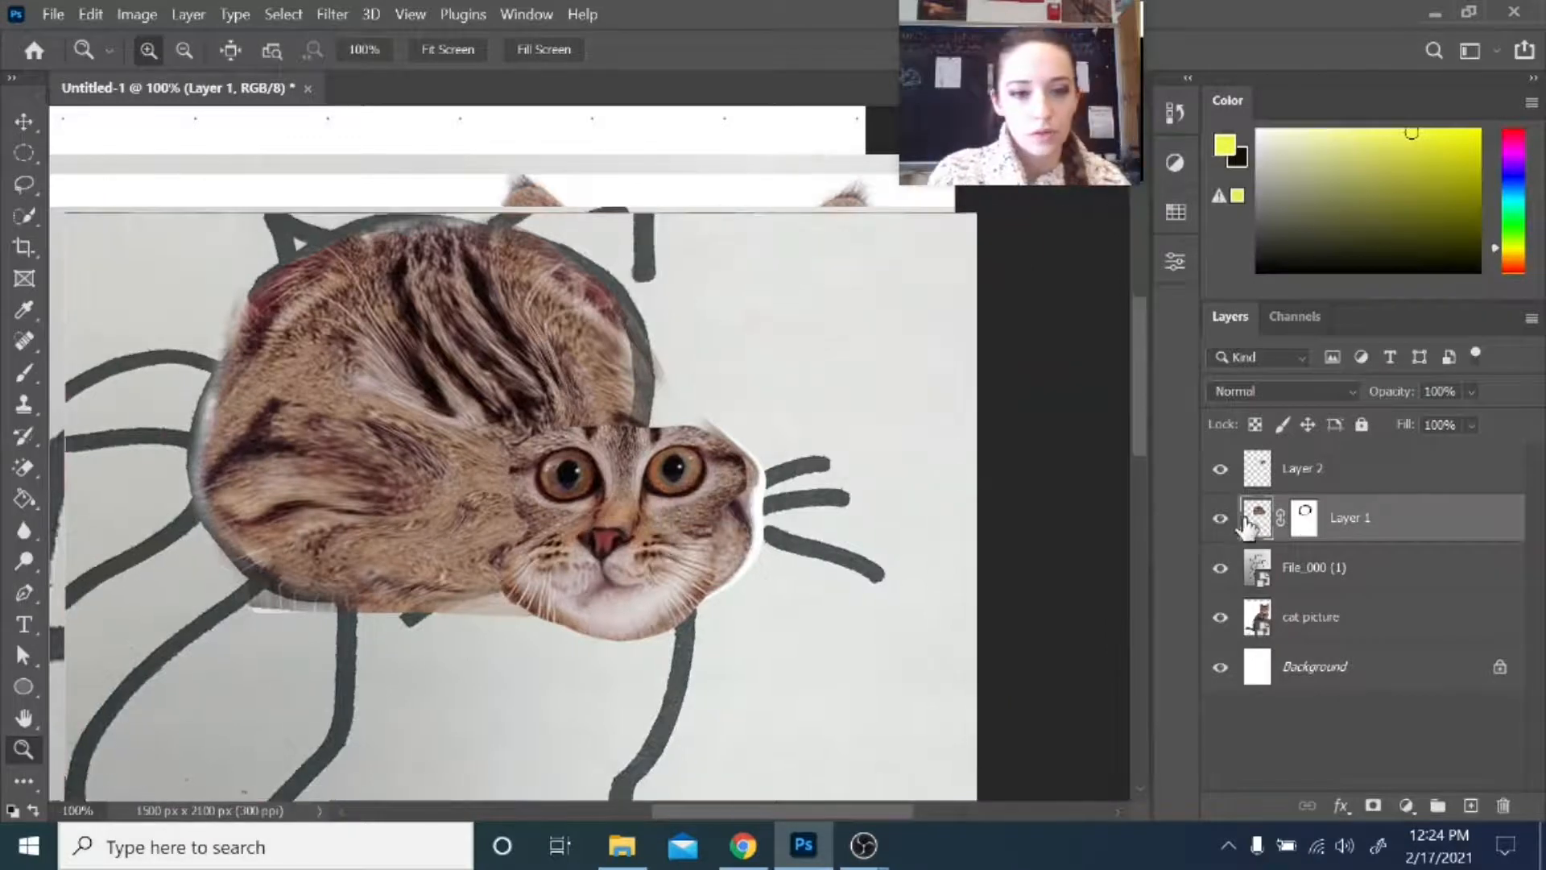
key("d")
left_click(1306, 520)
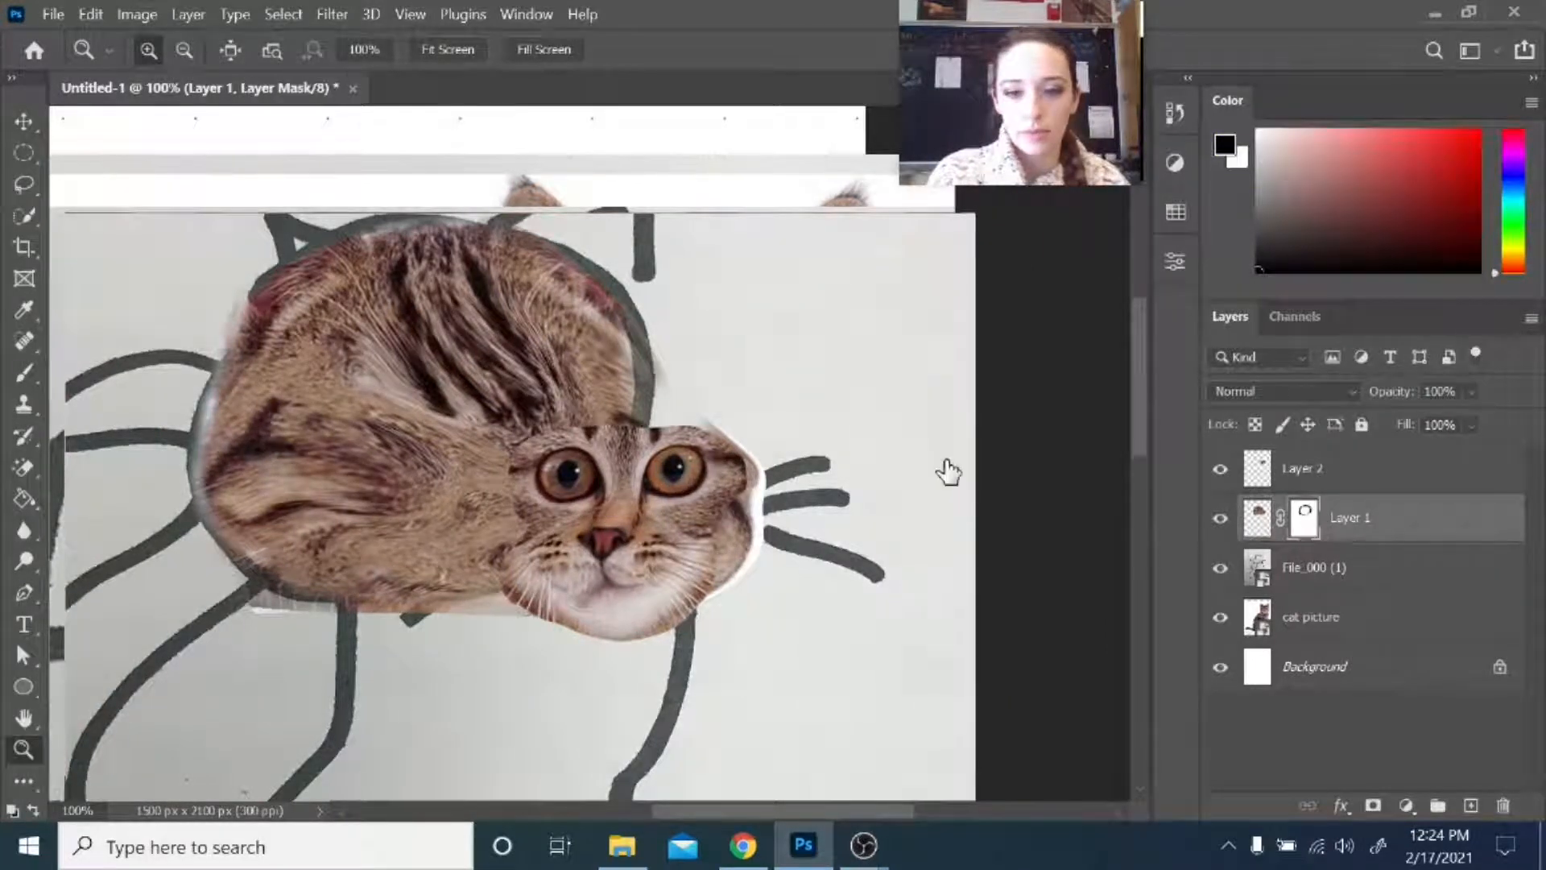
key("b")
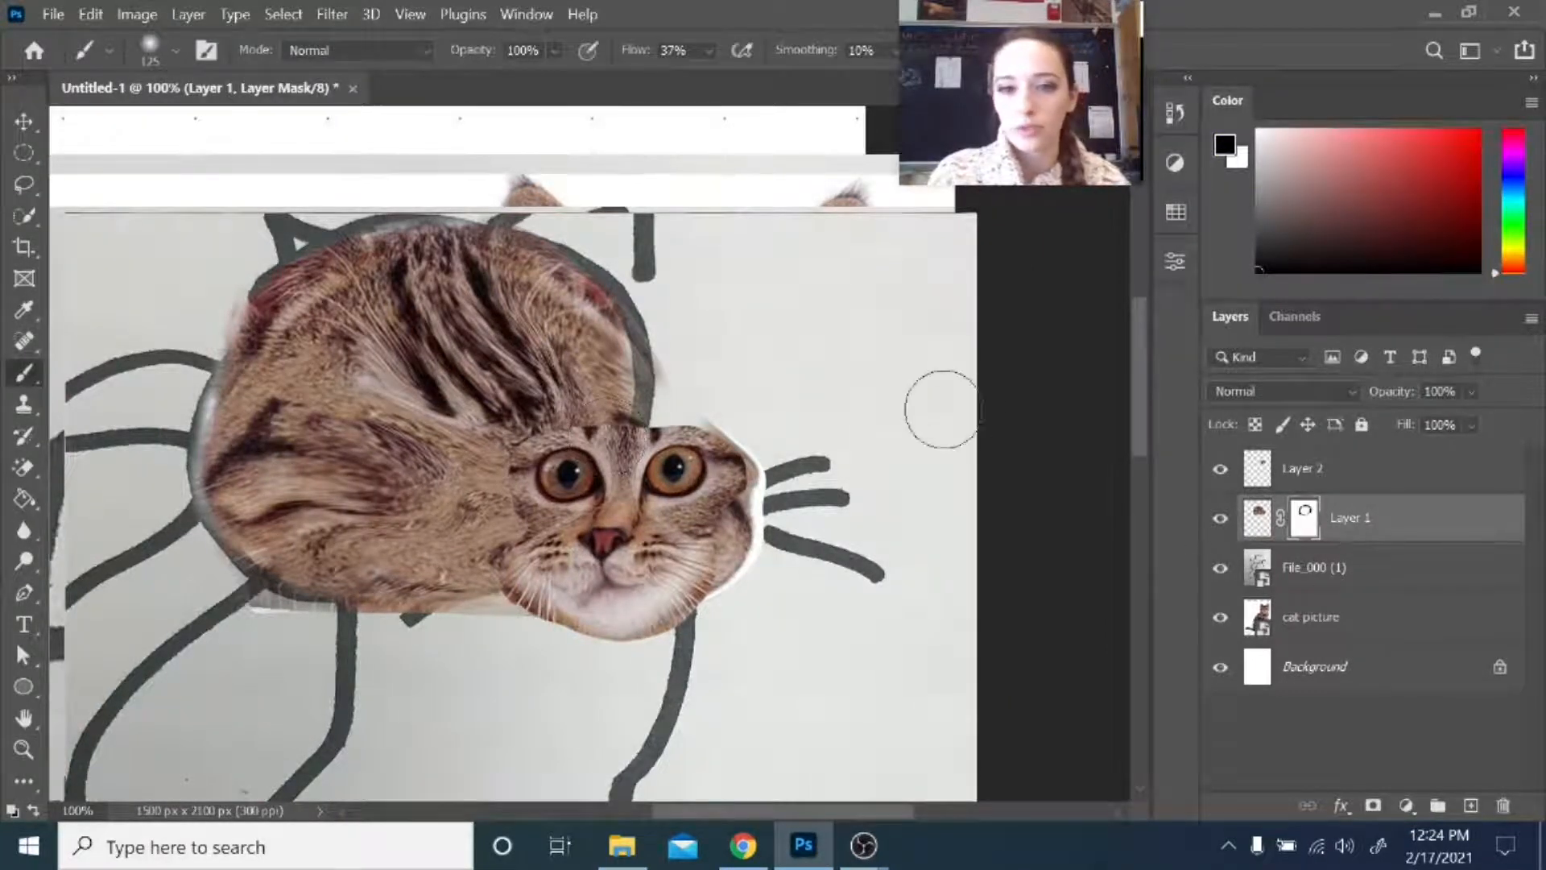
key("bracketleft")
key("bracketleft")
key("bracketleft")
key("bracketleft")
key("bracketleft")
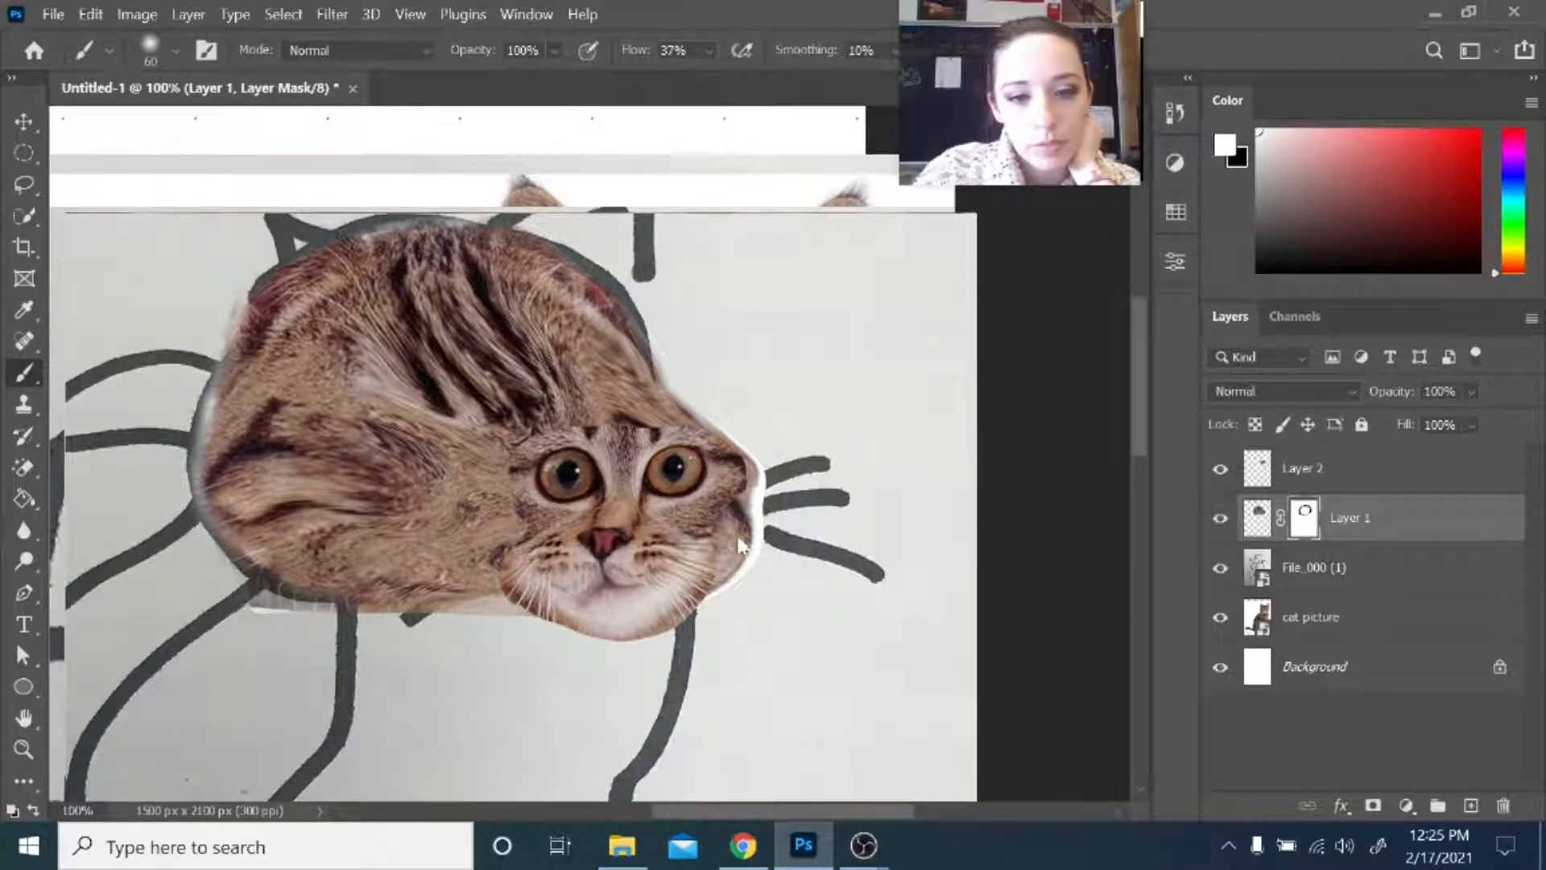
- Add a mask to Layer 2 and paint black along the facial features' edges to blend them into the fur
left_click(1318, 483)
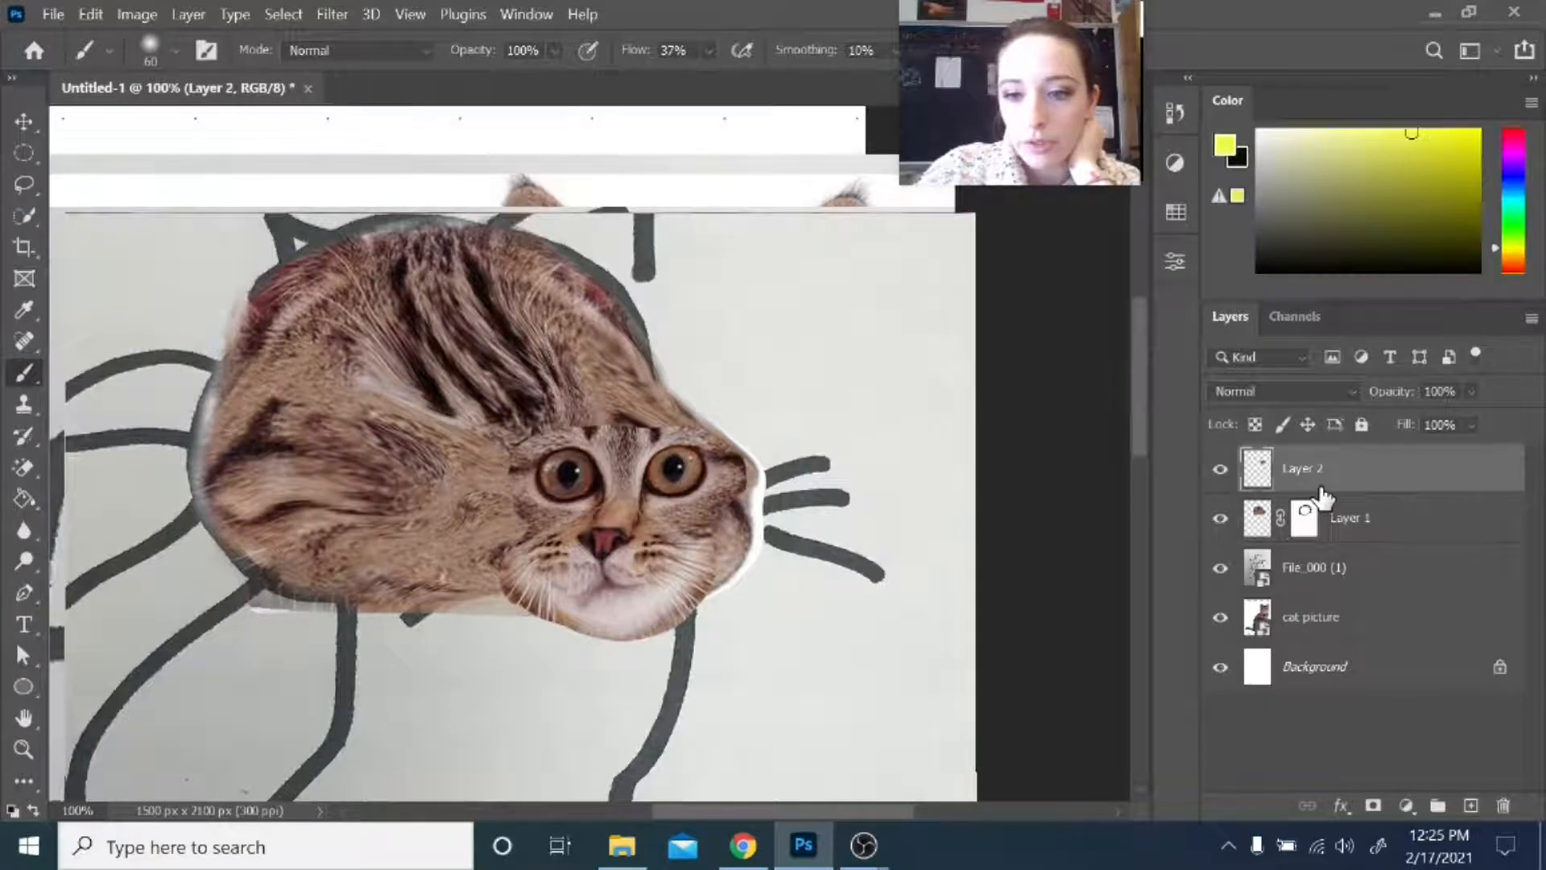
left_click(1374, 807)
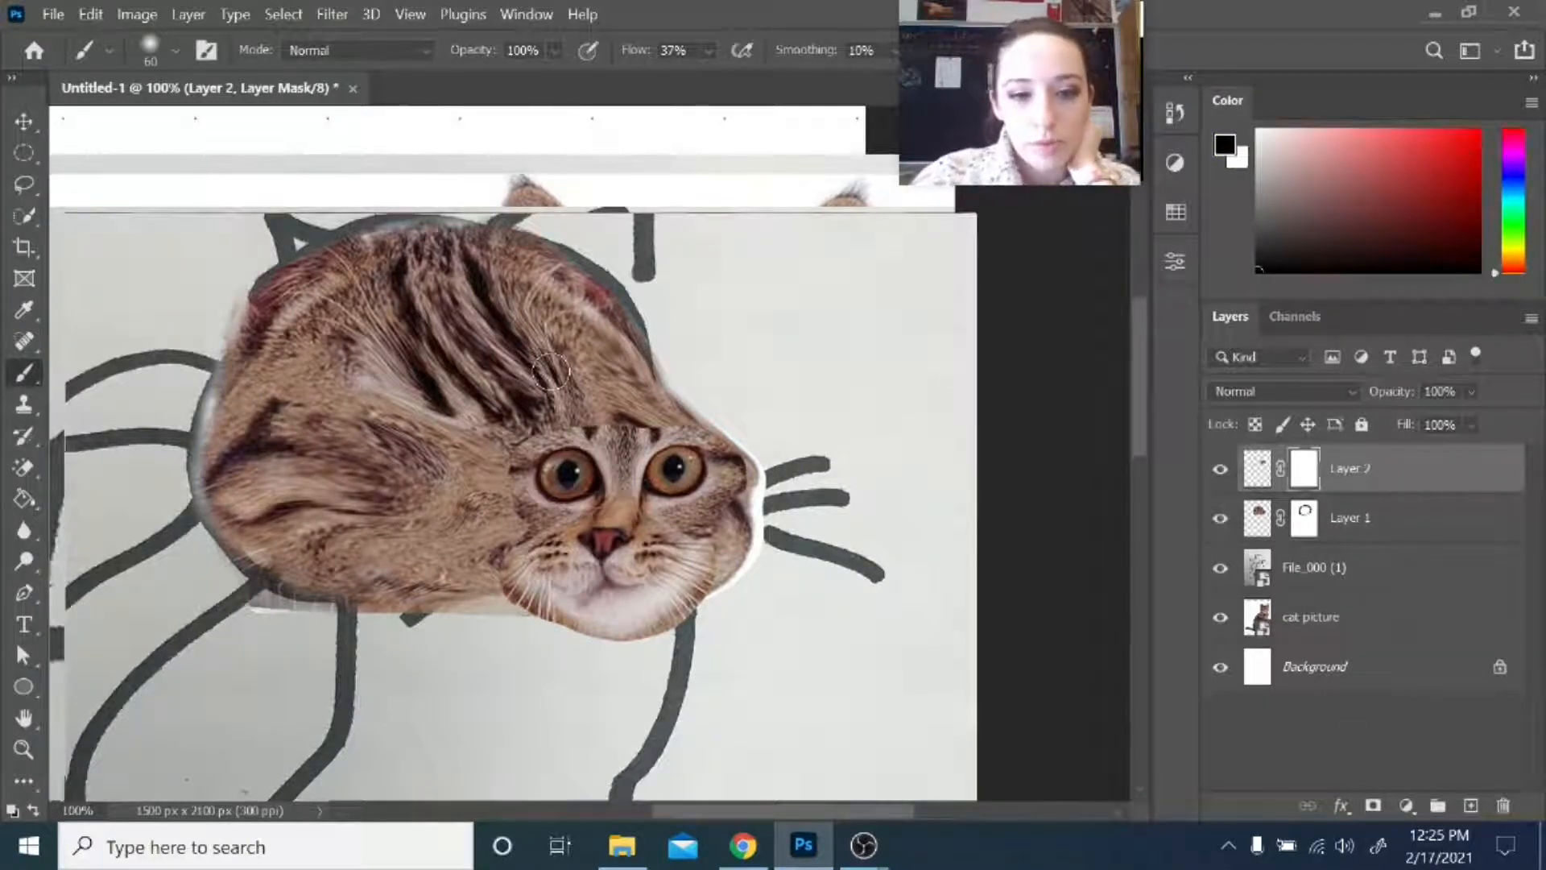
left_click_drag(521, 436, 624, 423)
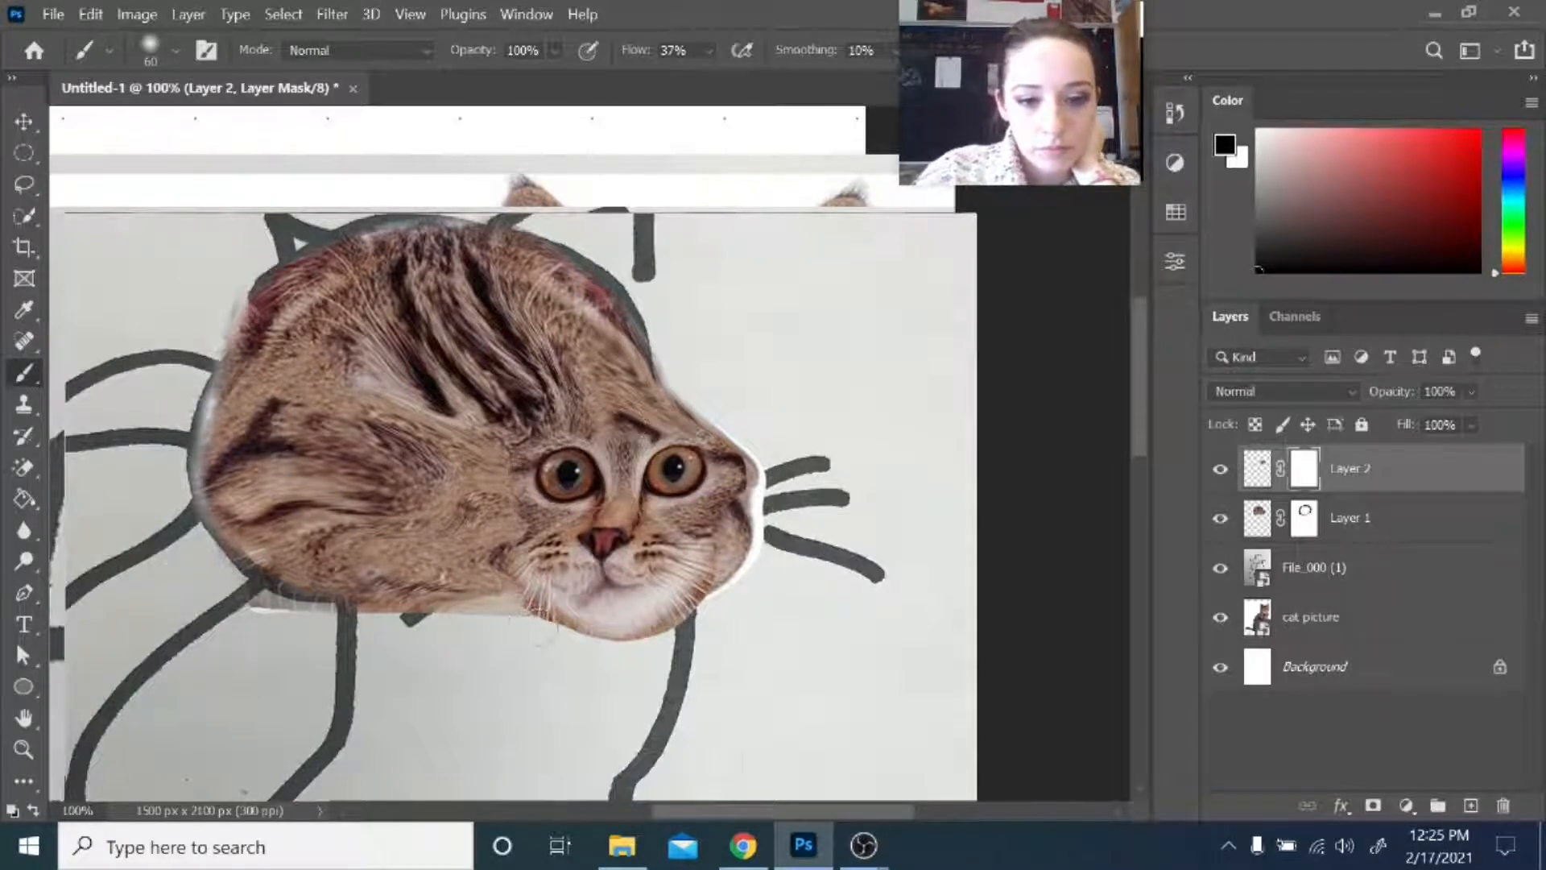
left_click_drag(747, 495, 566, 626)
- Lower the brush opacity to 39% and soften the remaining edges around the eyes and cheek on Layer 2's mask
left_click(555, 51)
left_click(540, 82)
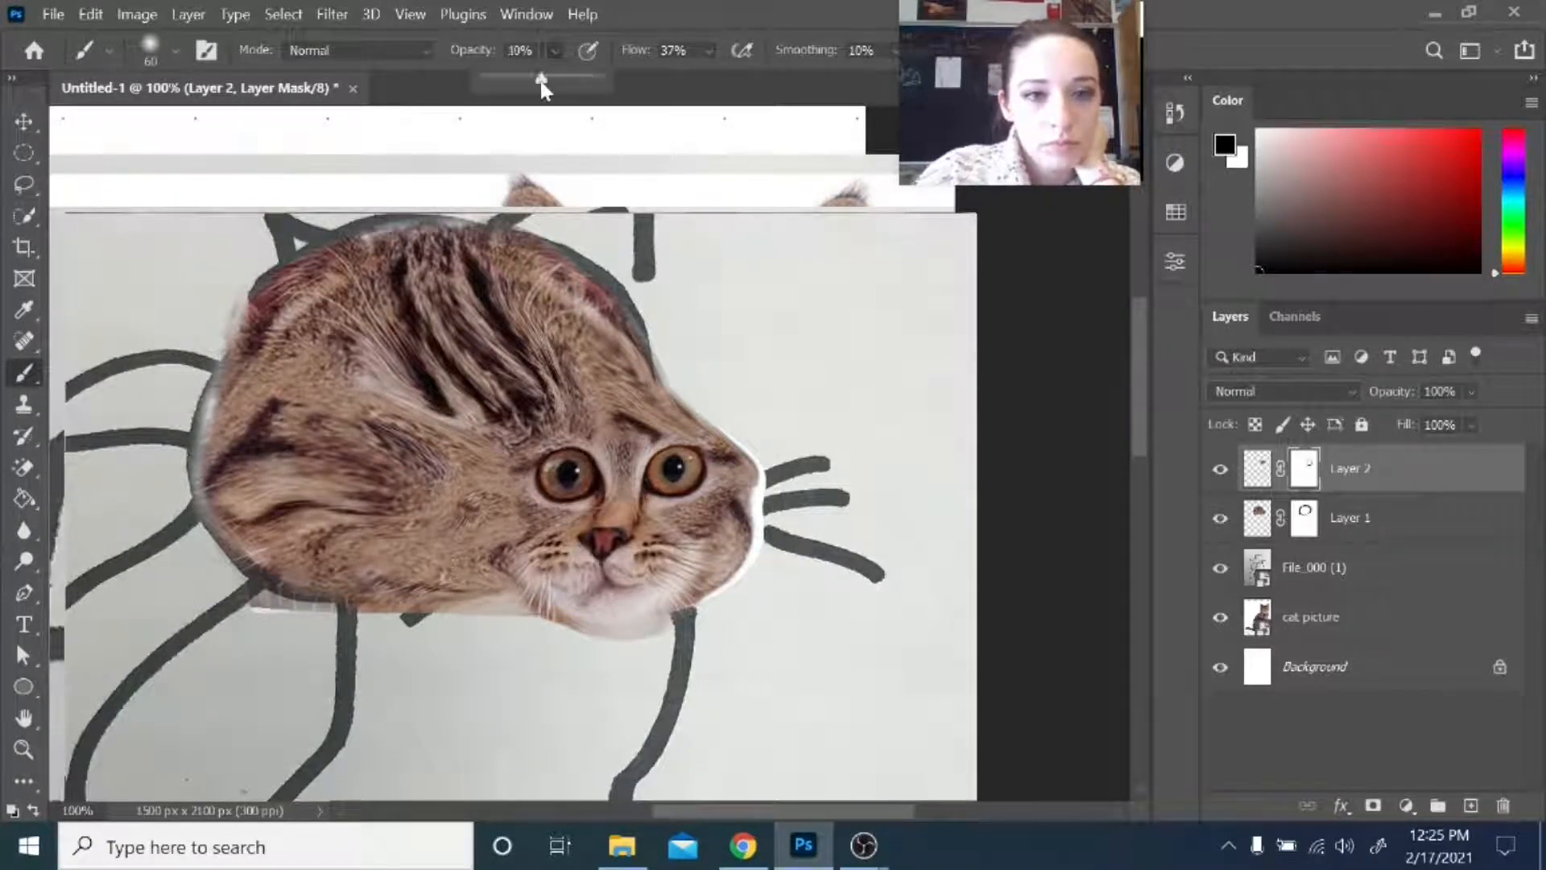
left_click(509, 510)
left_click_drag(616, 438, 722, 517)
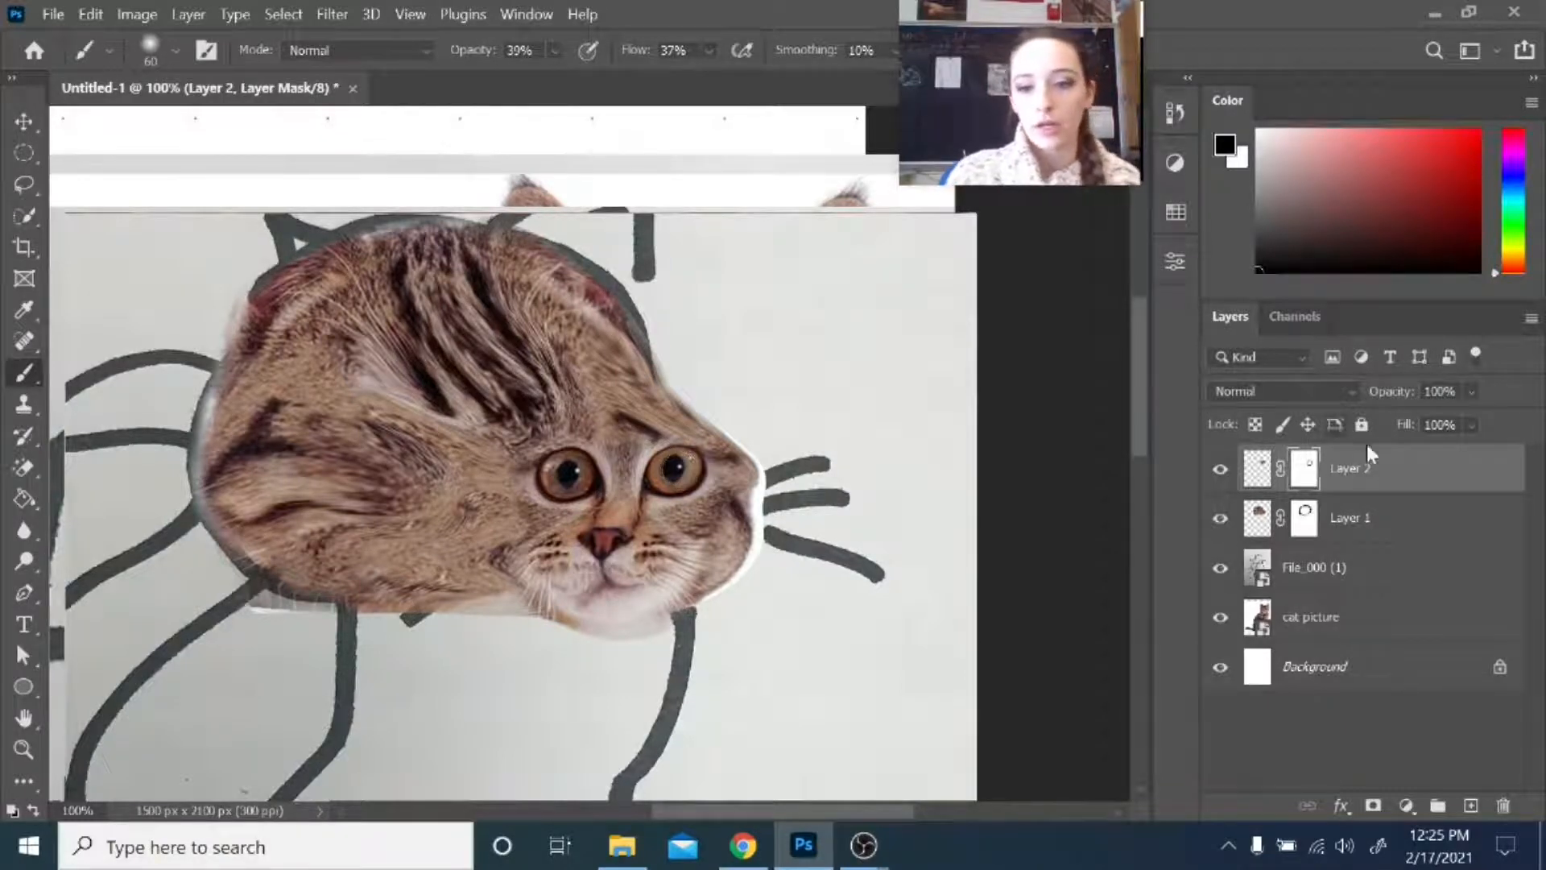
- Bring the cat picture layer to the top of the layer stack
key("z")
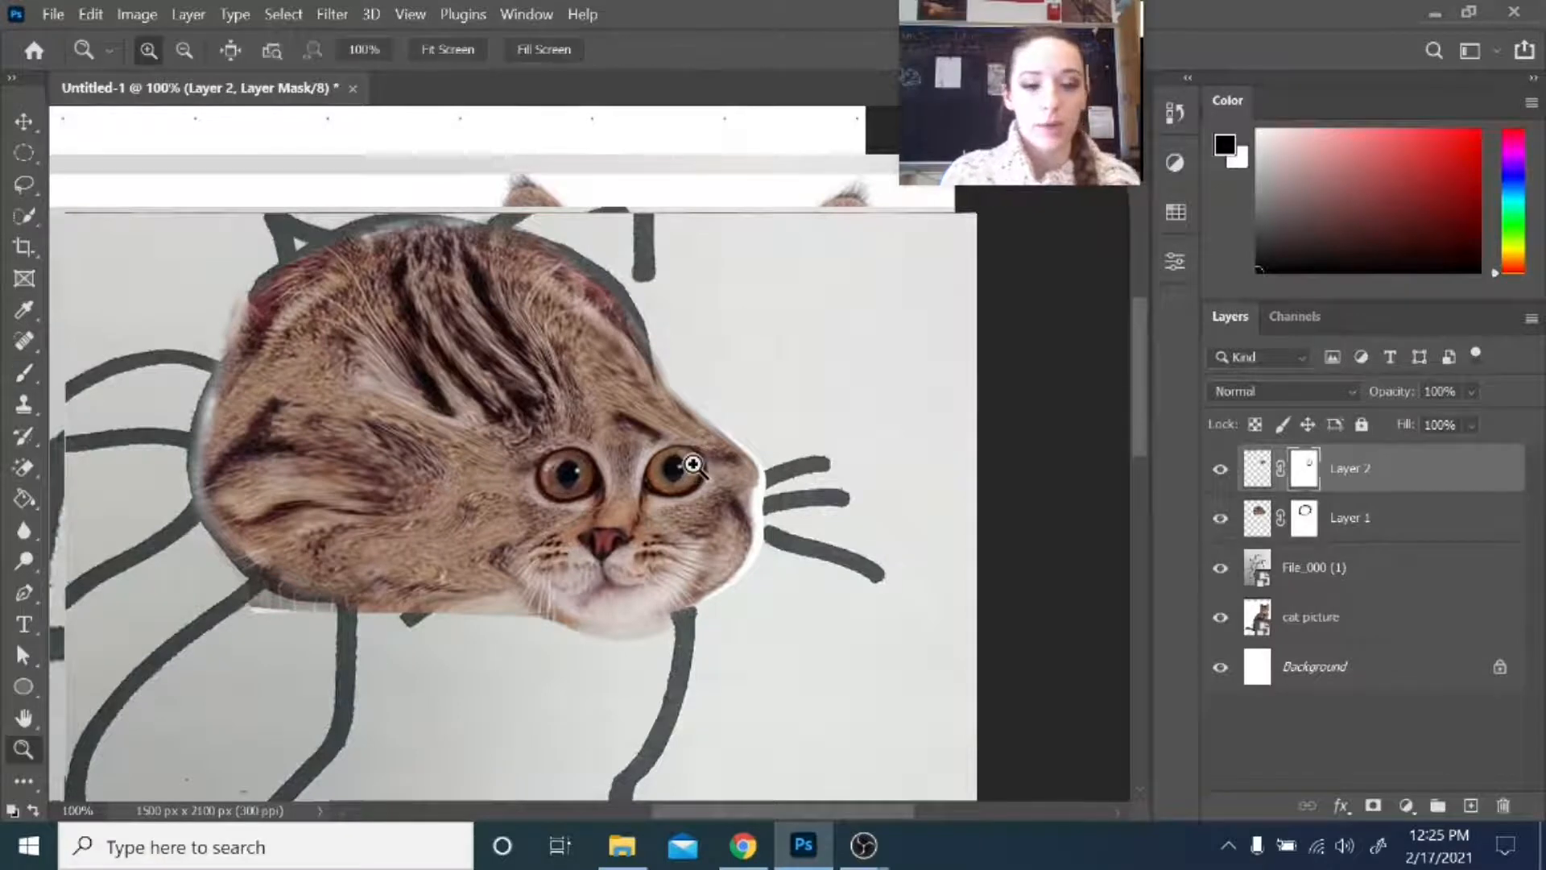
left_click(694, 465, "alt")
left_click(560, 556, "alt")
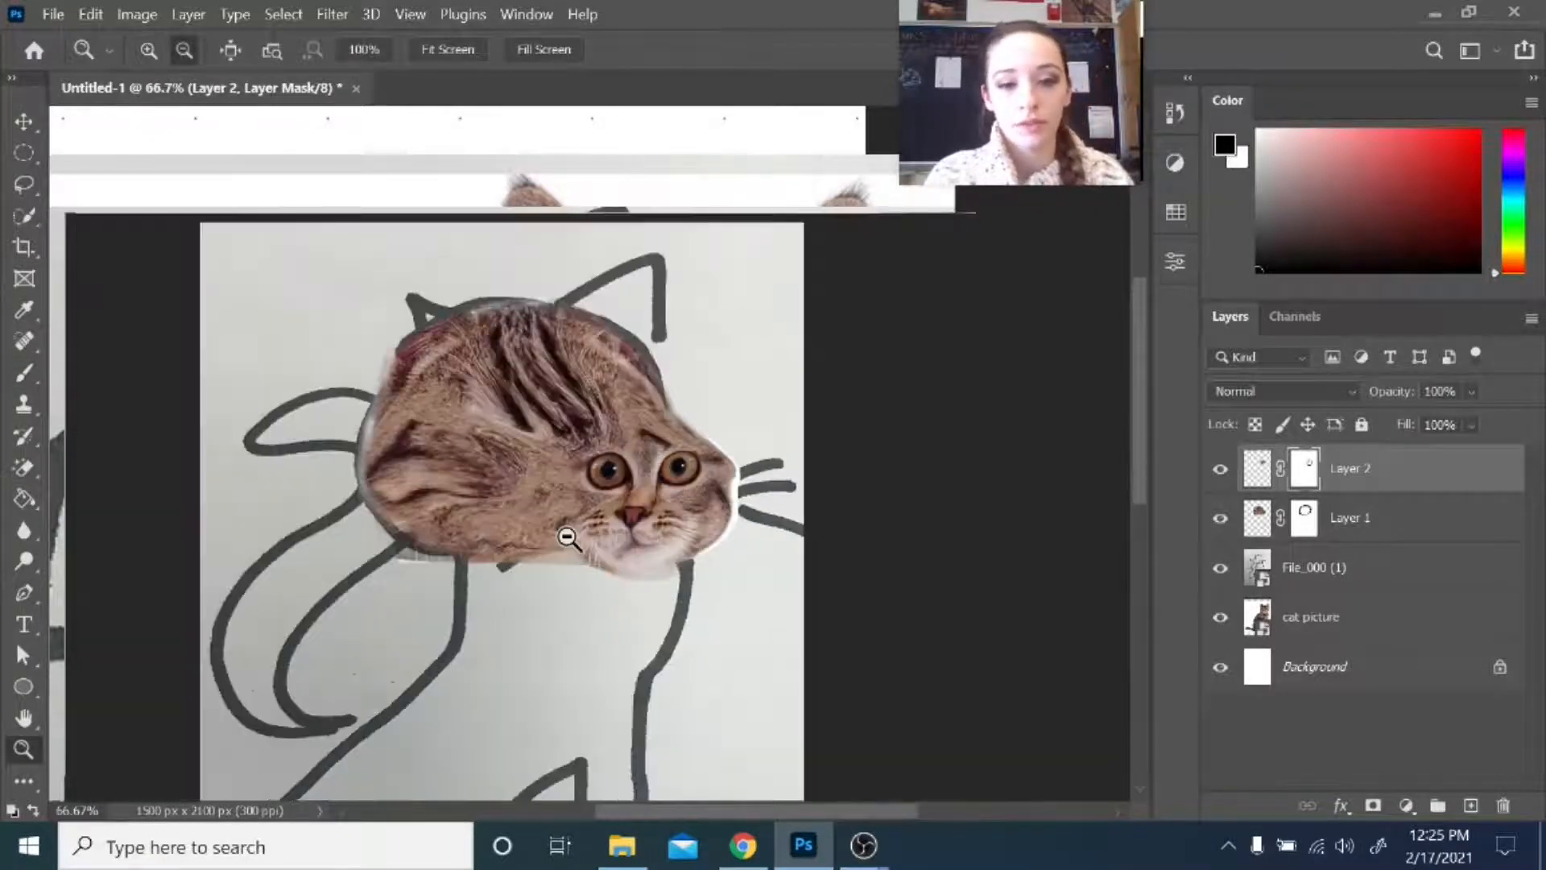
left_click(568, 569)
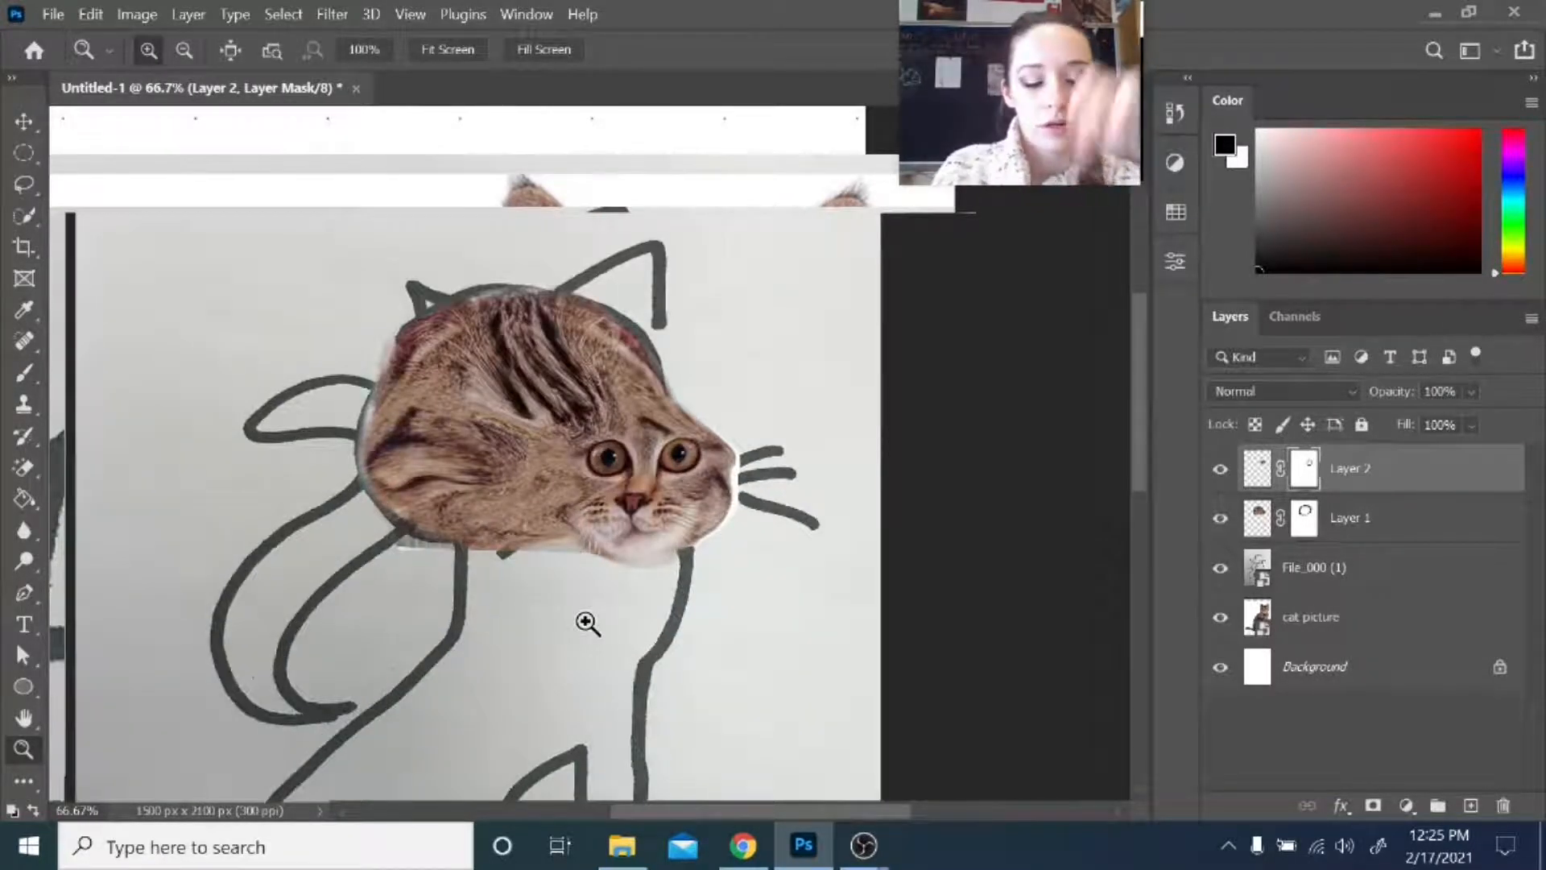
left_click(587, 623)
left_click(808, 552, "alt")
left_click(808, 553, "alt")
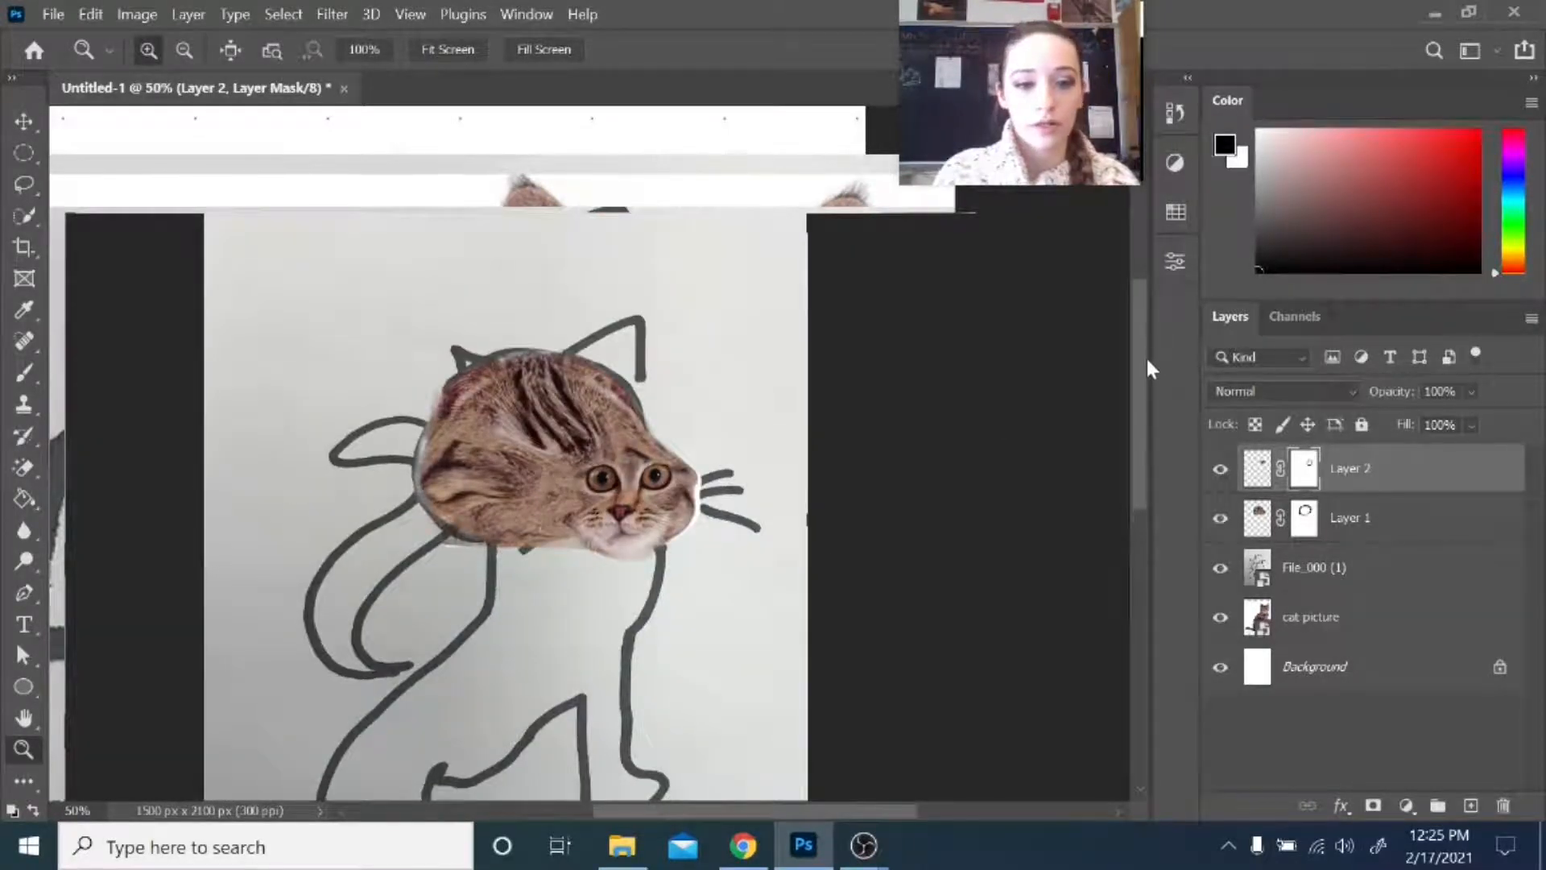
scroll(1147, 356, "down", 3)
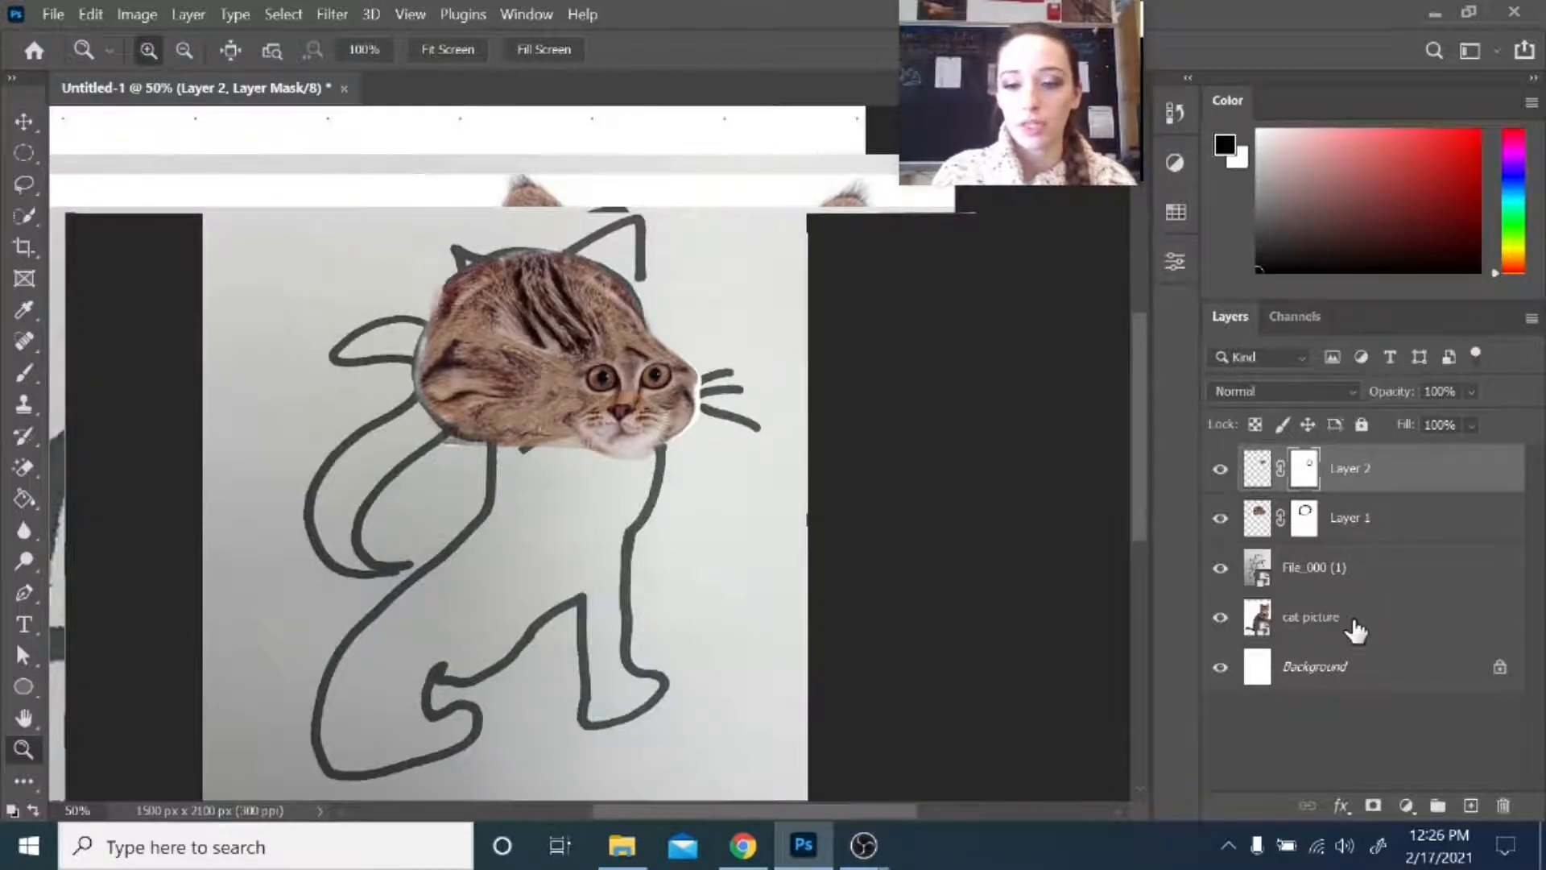
mouse_move(1356, 631)
left_mouse_down()
mouse_move(1374, 628)
mouse_move(1353, 459)
left_mouse_up()
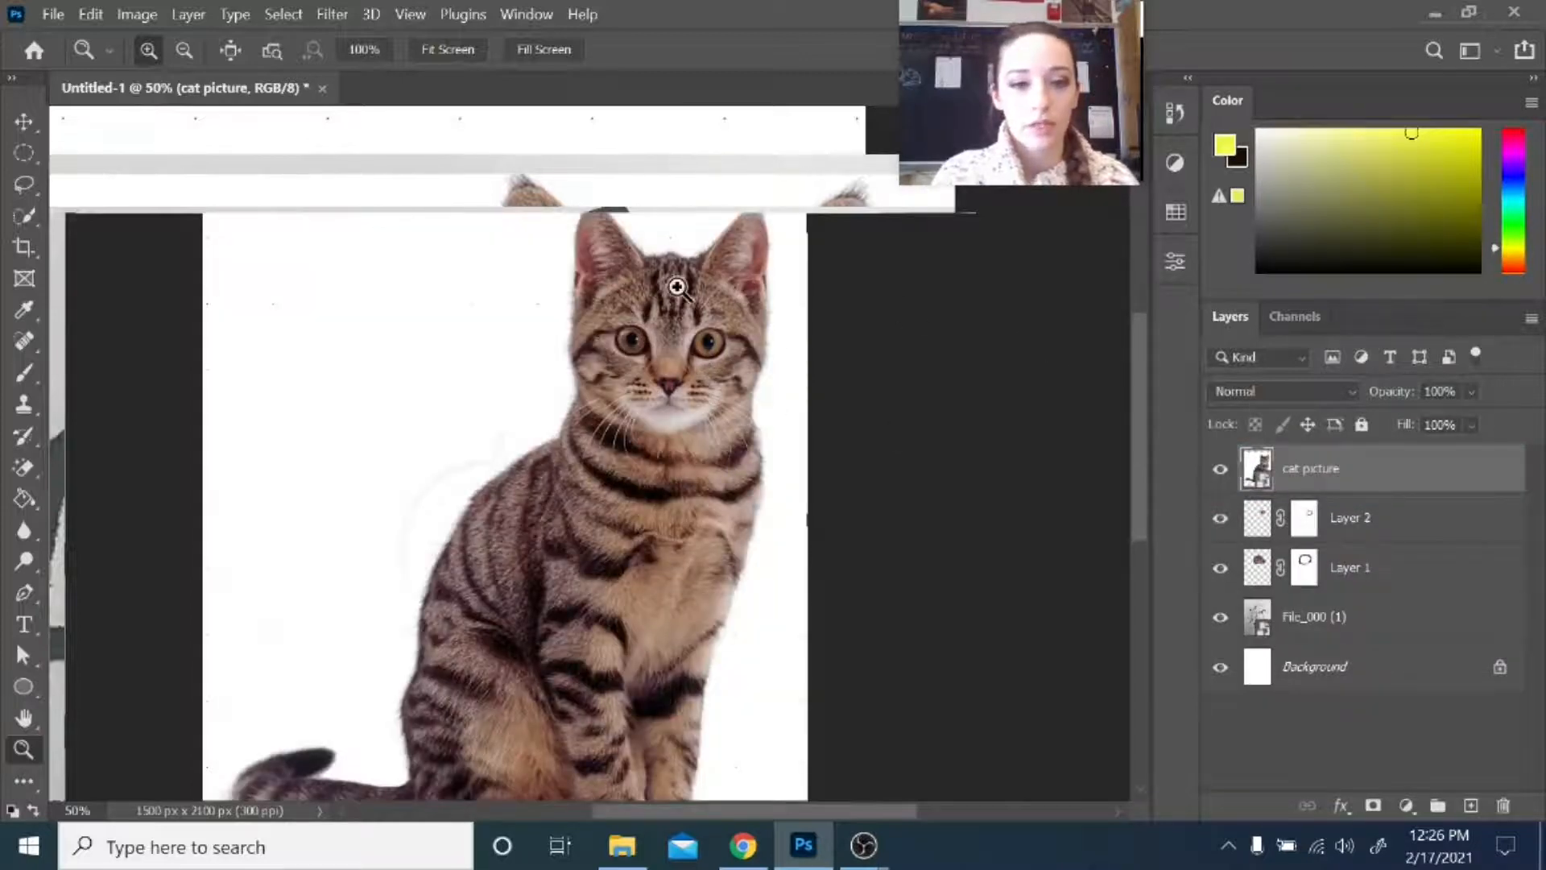
left_click_drag(1142, 469, 1139, 427)
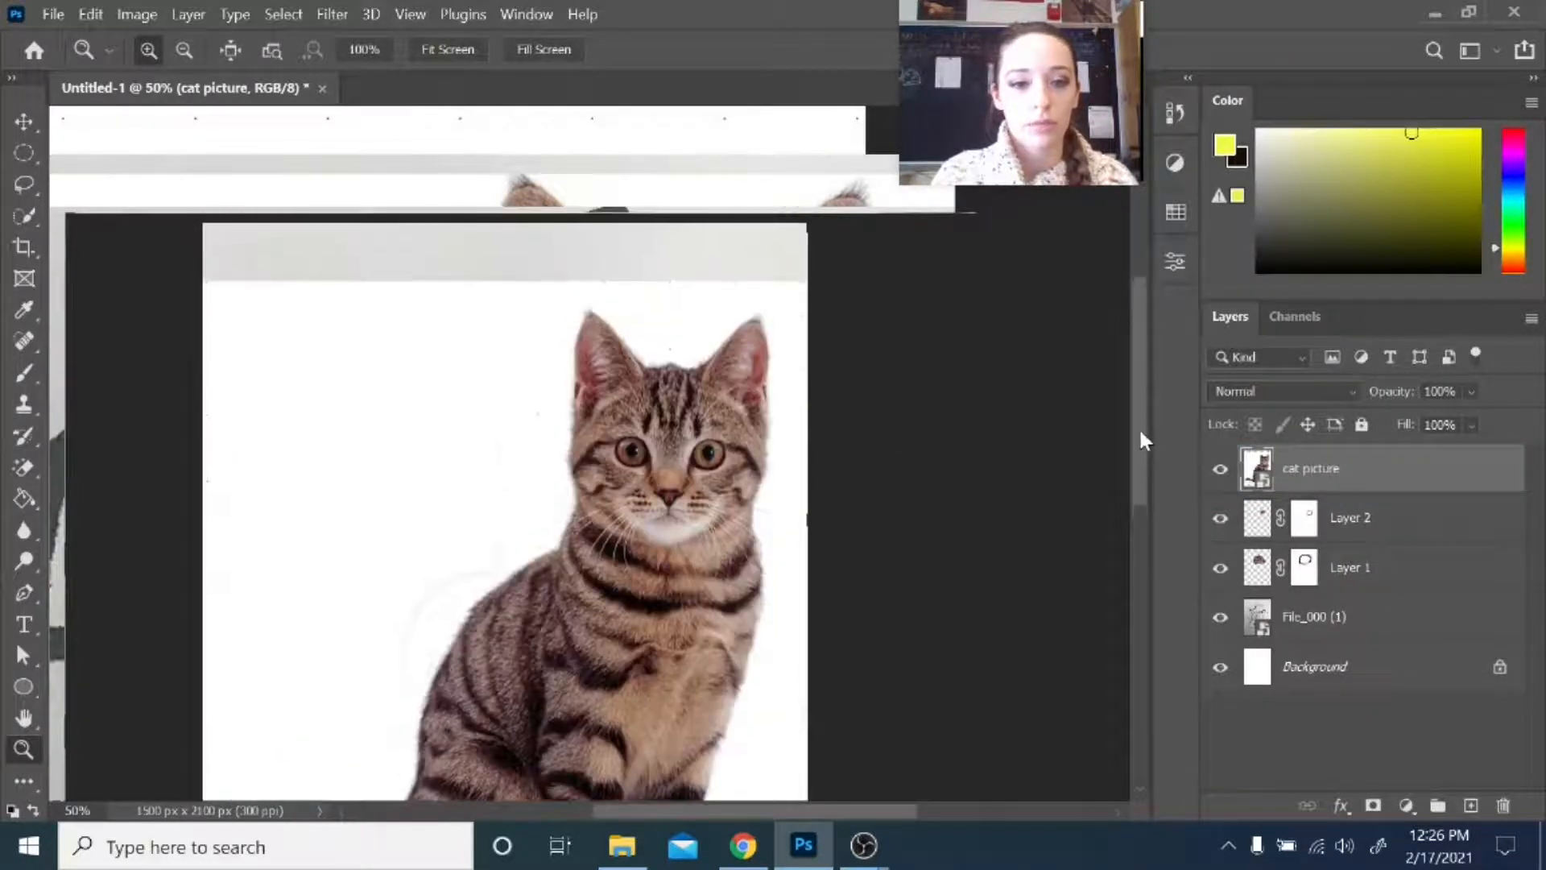
- Lasso the left-hand ear in the cat picture and copy it to a new layer
left_click(24, 184)
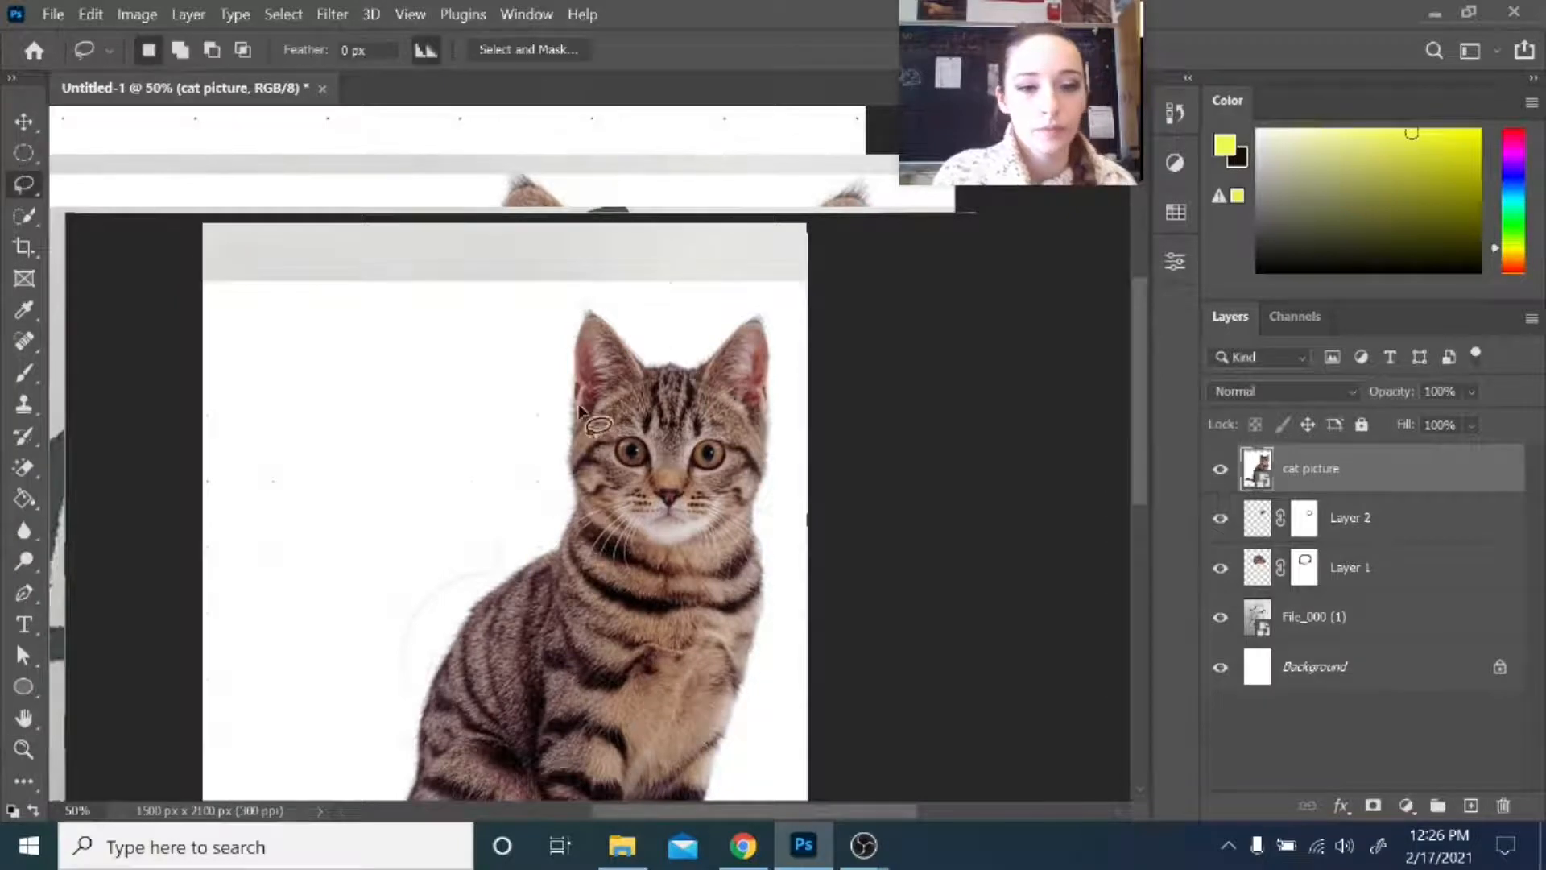
mouse_move(562, 408)
left_mouse_down()
mouse_move(555, 324)
mouse_move(579, 290)
mouse_move(618, 296)
mouse_move(659, 371)
mouse_move(648, 396)
mouse_move(563, 421)
left_mouse_up()
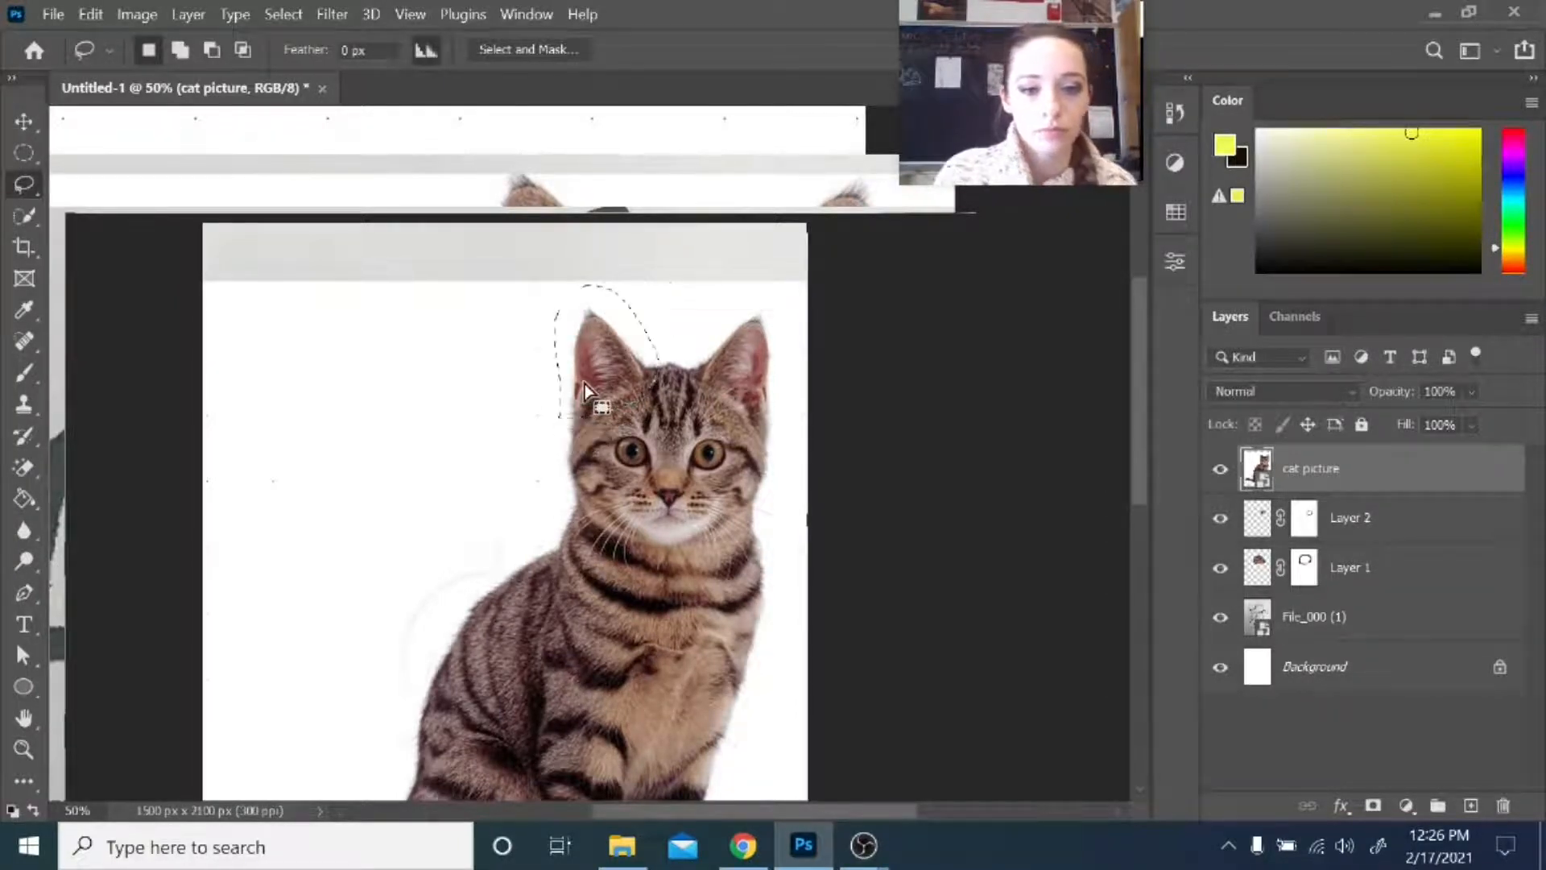
right_click(584, 384)
left_click(690, 525)
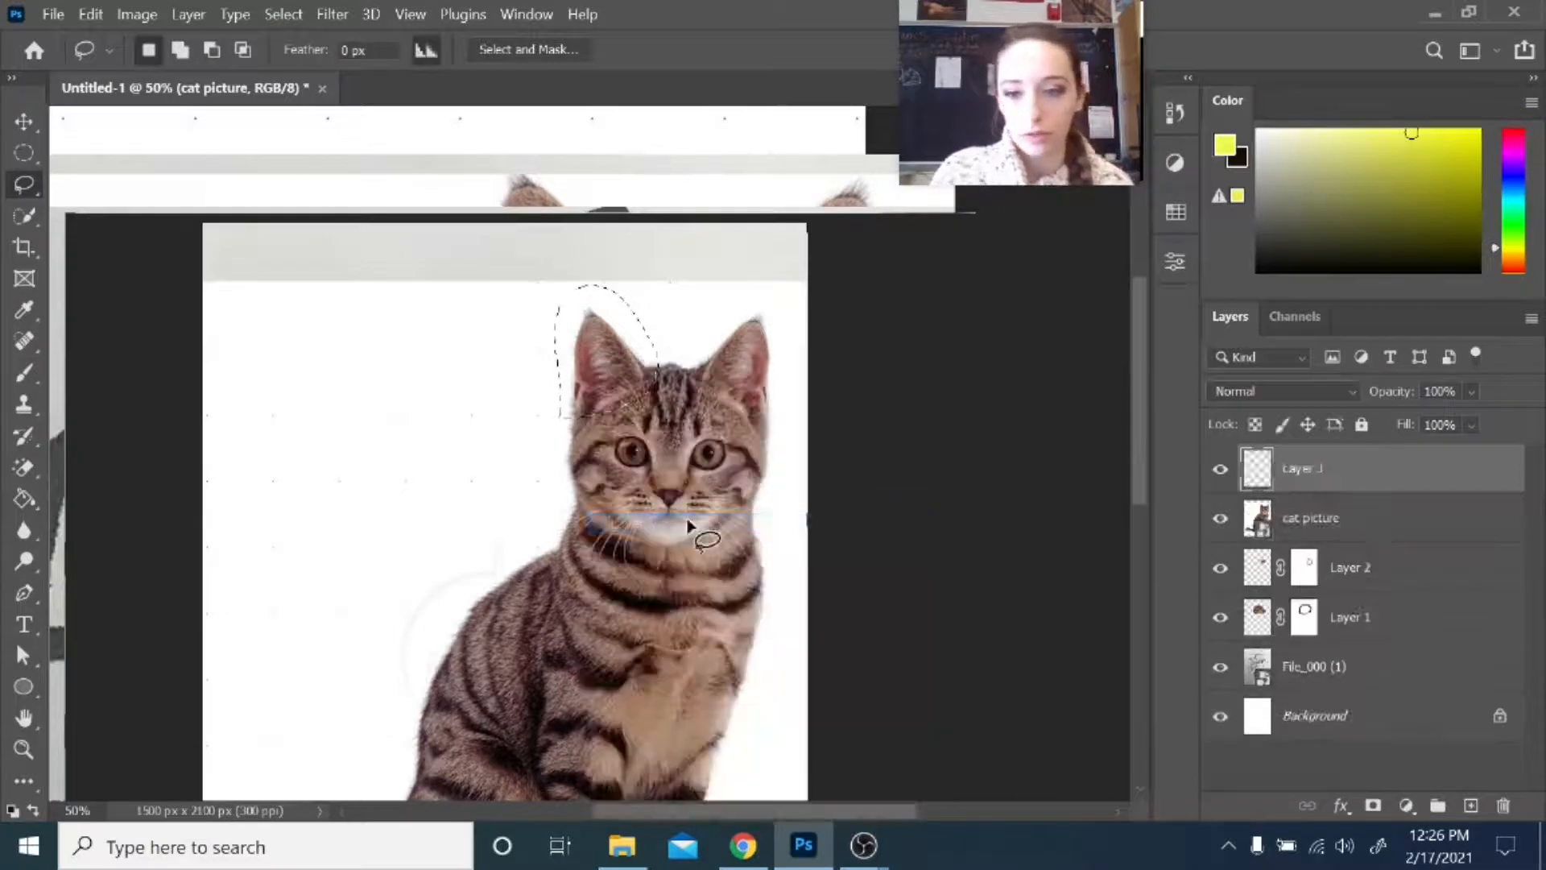
- Return the cat picture layer to below the File_000 (1) drawing layer
left_click_drag(1324, 531, 1353, 635)
left_click(1300, 475)
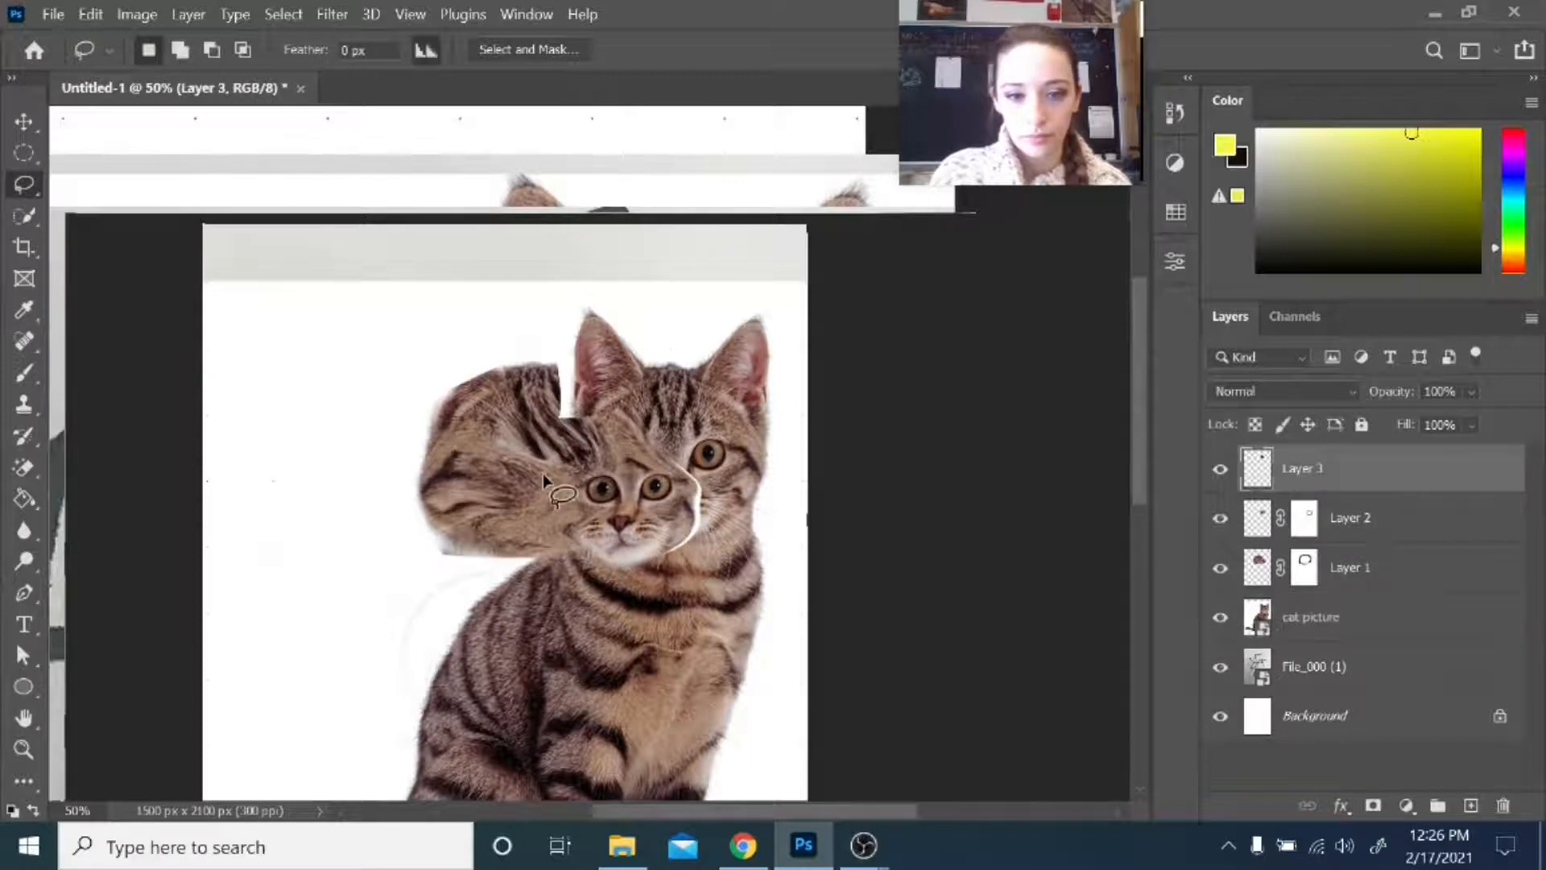
key("v")
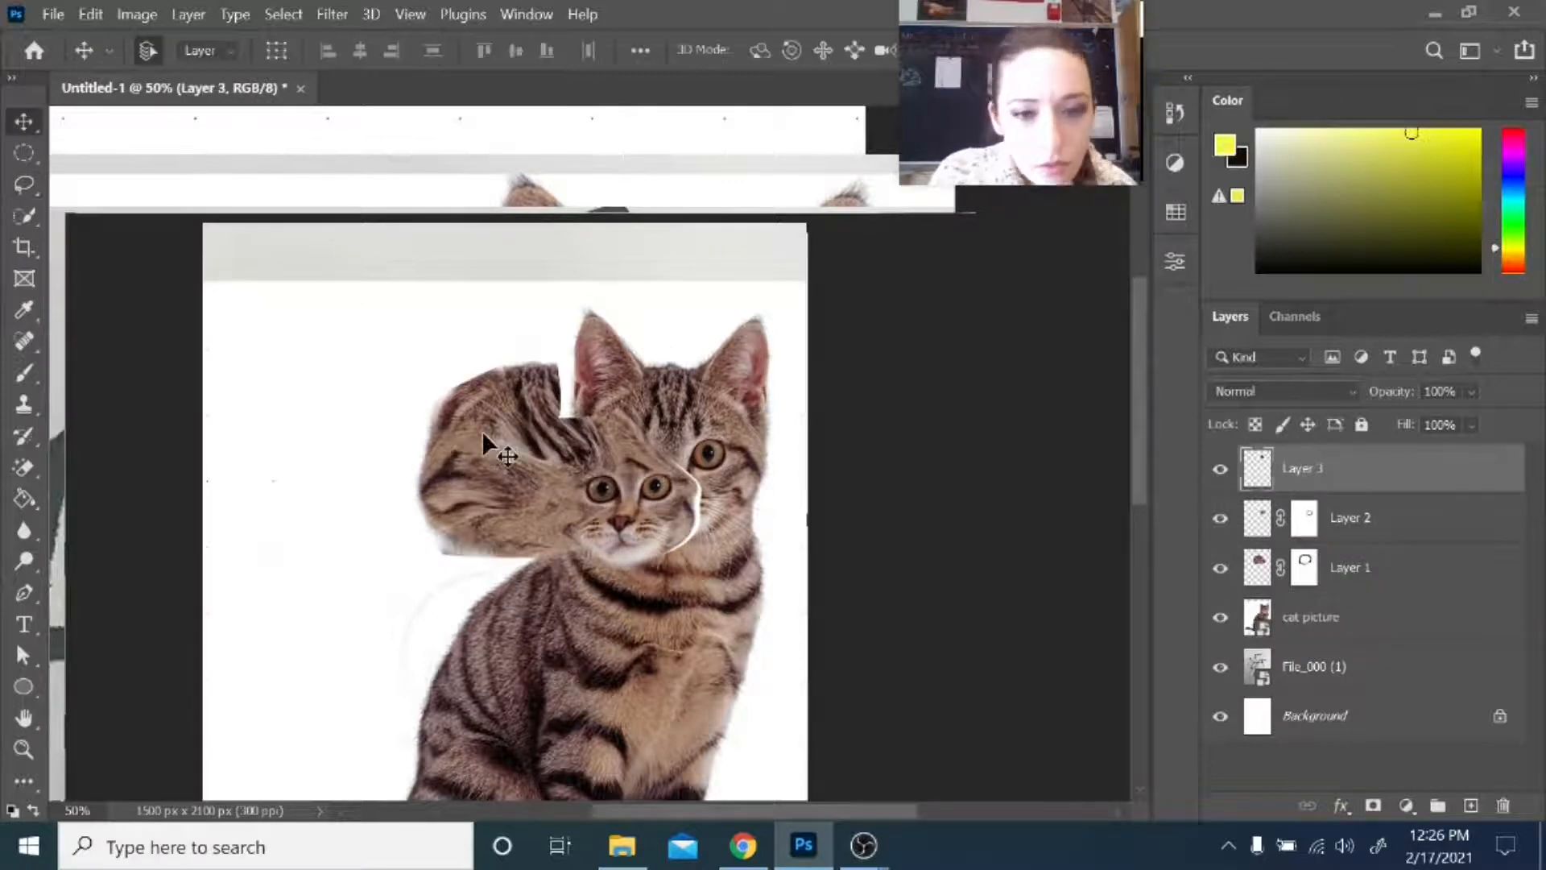
mouse_move(1314, 622)
left_mouse_down()
mouse_move(1311, 707)
mouse_move(1311, 684)
left_mouse_up()
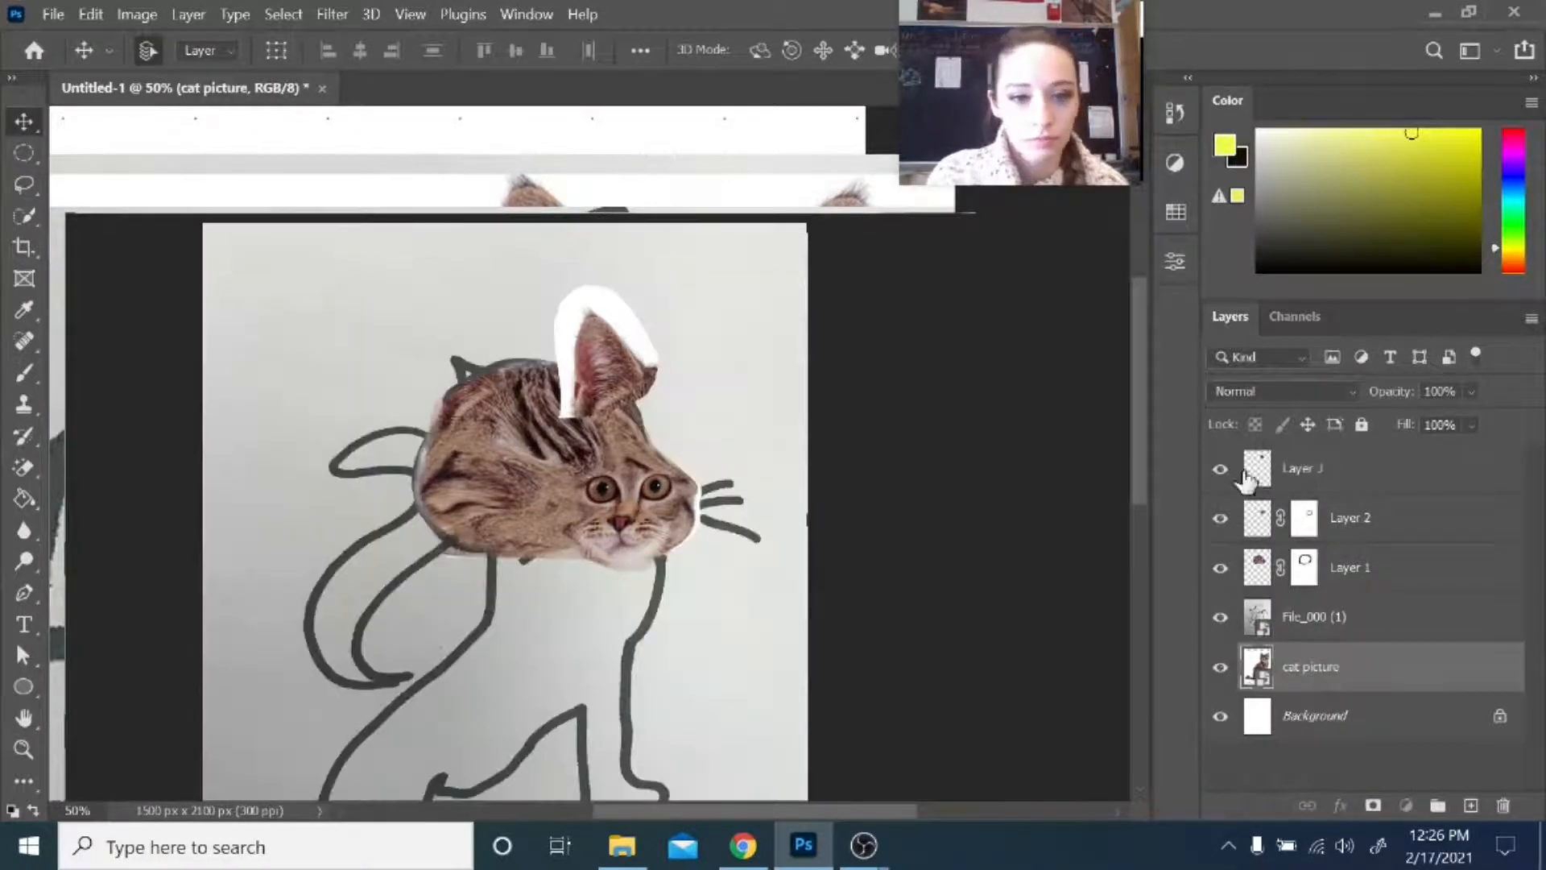
- Reduce Layer 3's opacity to 48%, hide Layer 1, and place the copied ear over the drawing's left-hand ear
left_click(1300, 467)
mouse_move(503, 413)
left_mouse_down()
mouse_move(365, 518)
mouse_move(355, 452)
left_mouse_up()
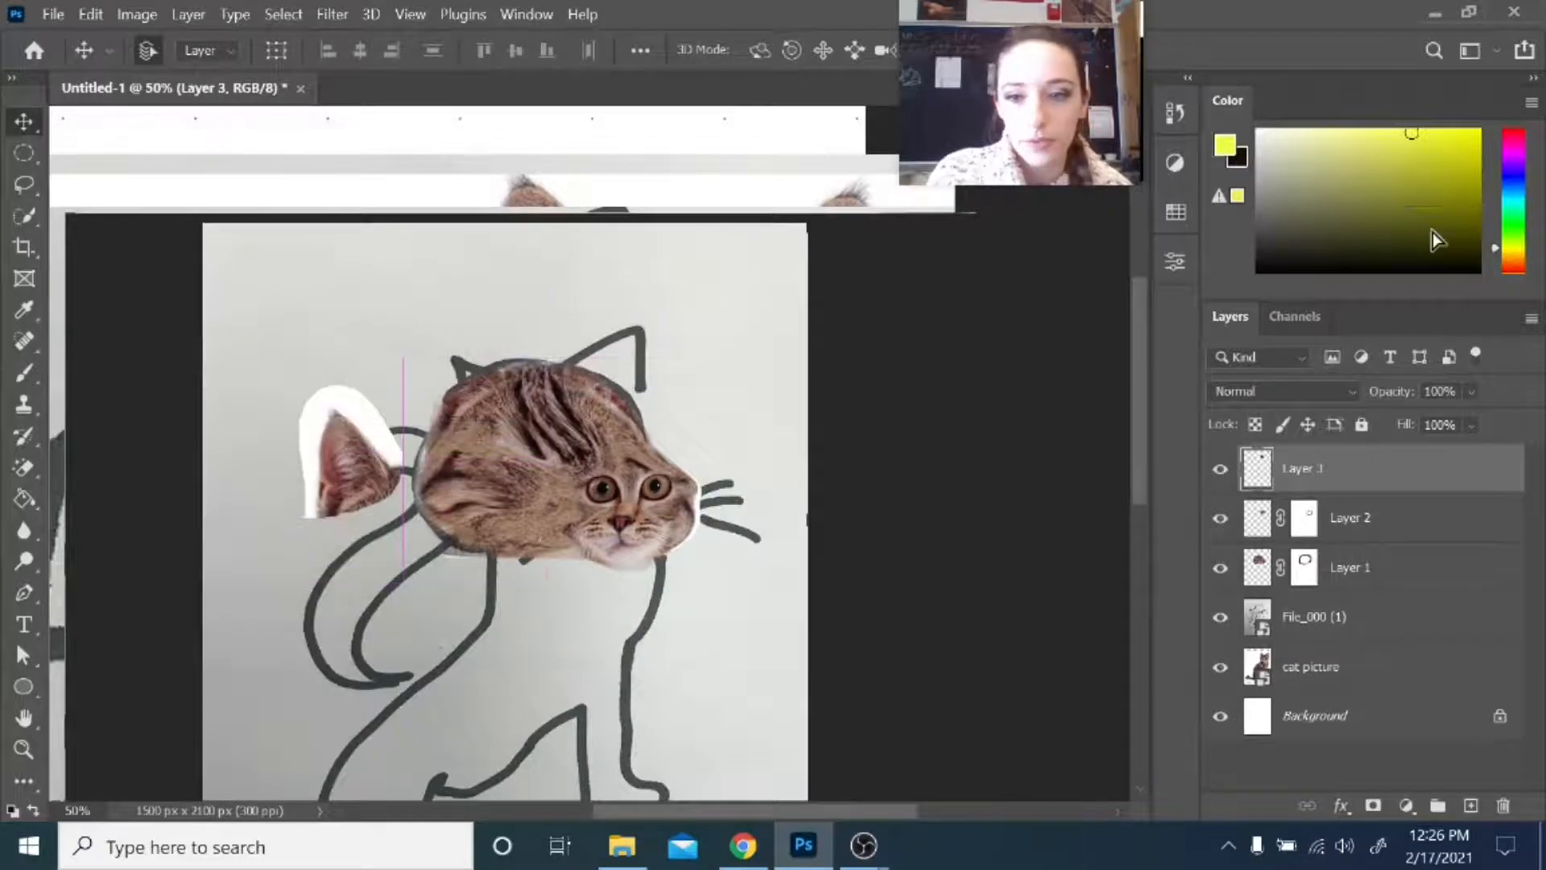
key("Return")
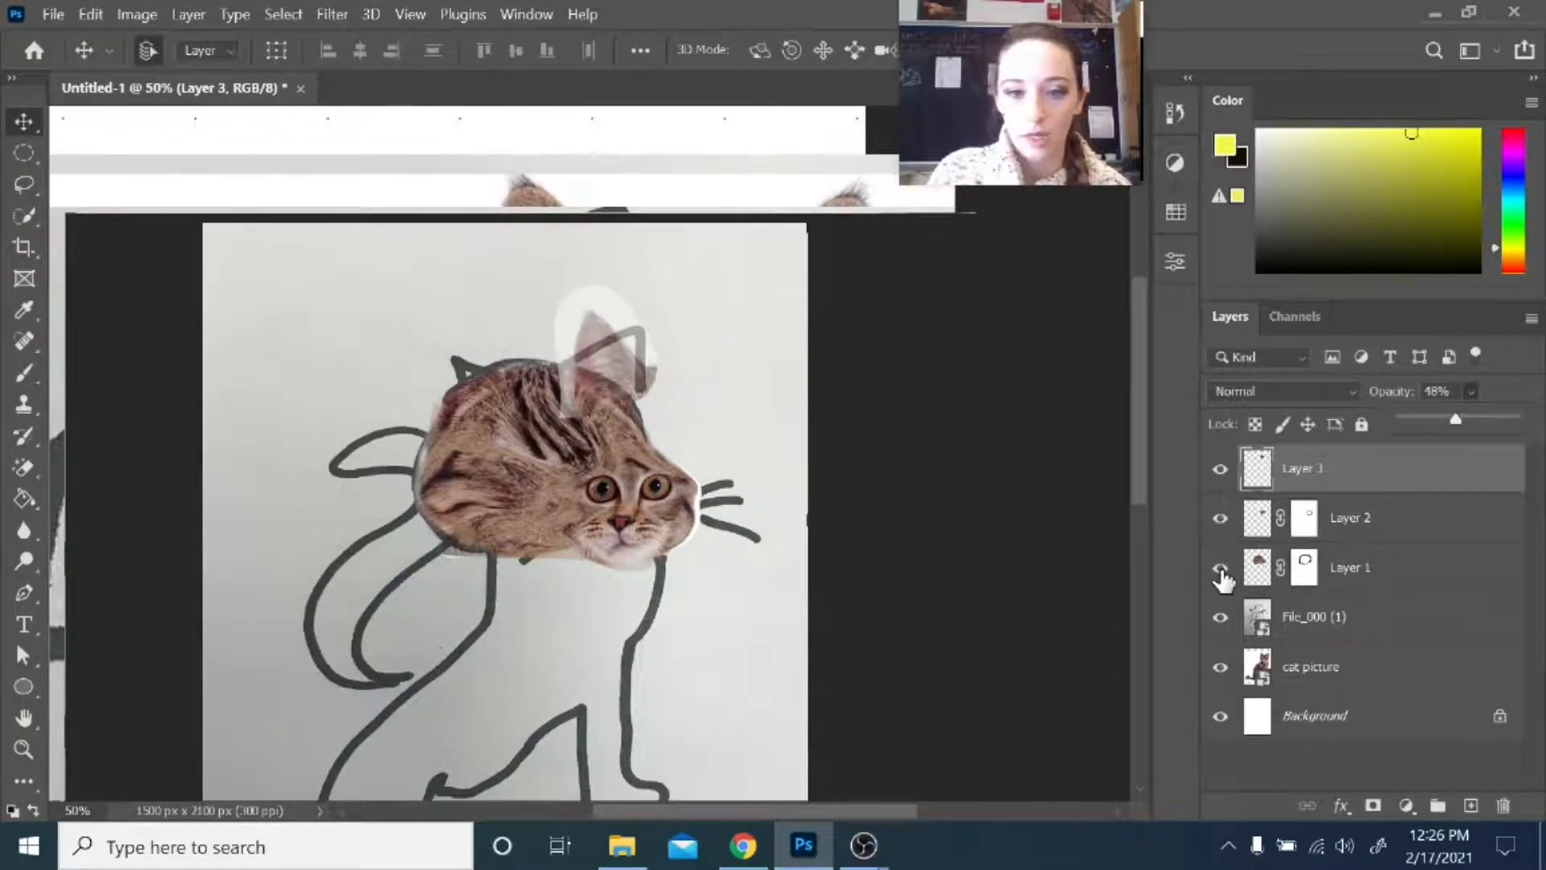
left_click(1221, 568)
left_click_drag(629, 373, 510, 419)
- Scale the ear to about 80% and rotate it about 21° to fit the drawn ear, then restore Layer 3's opacity to 100%
key("ctrl+t")
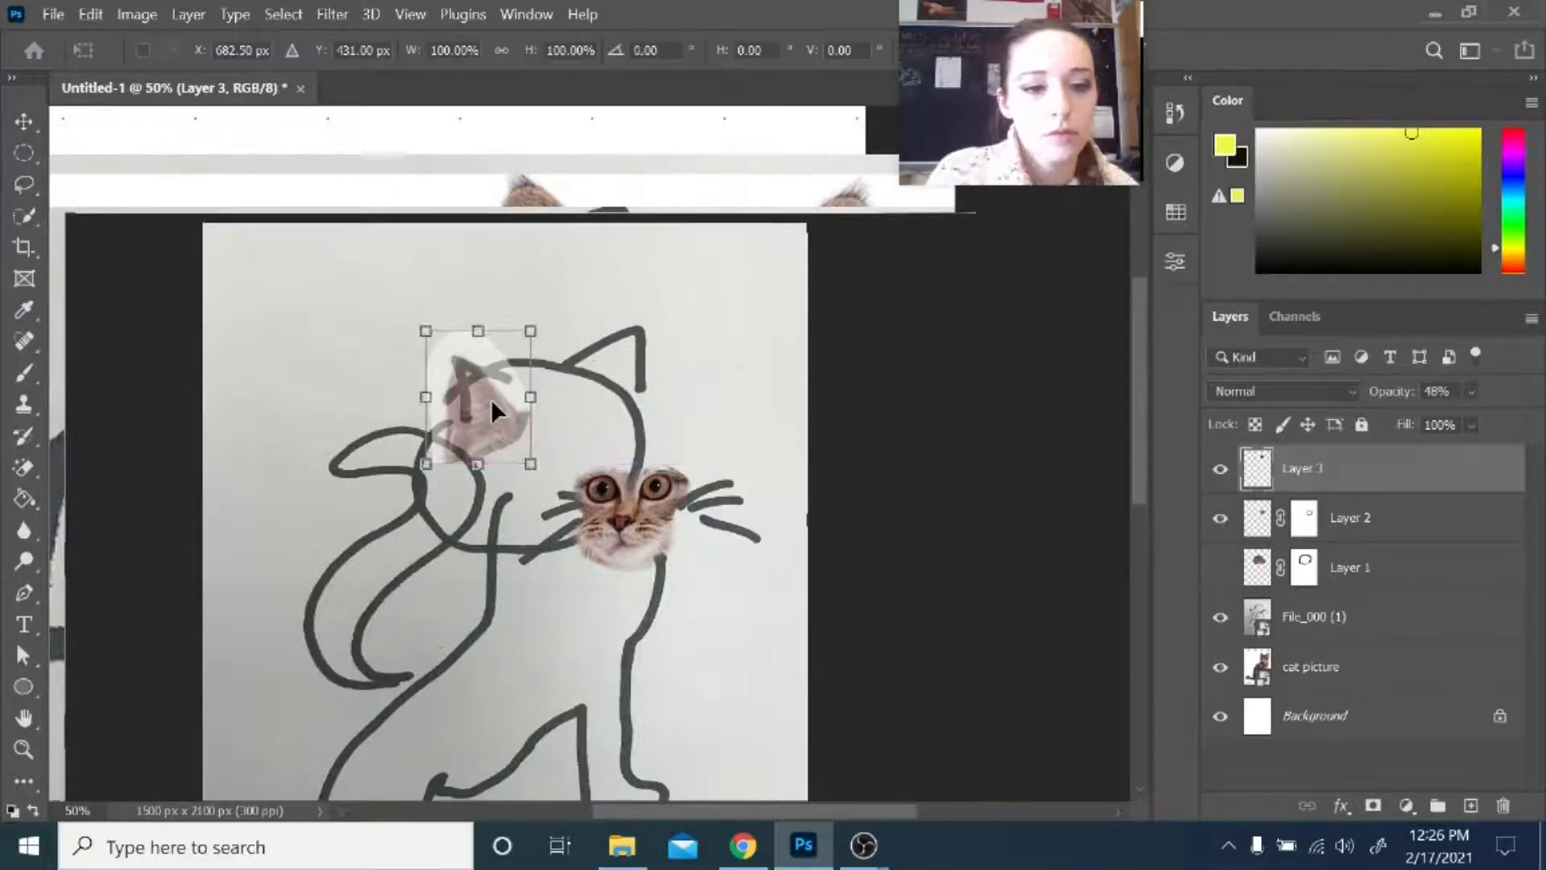
left_click_drag(438, 317, 433, 361)
left_click_drag(512, 411, 494, 388)
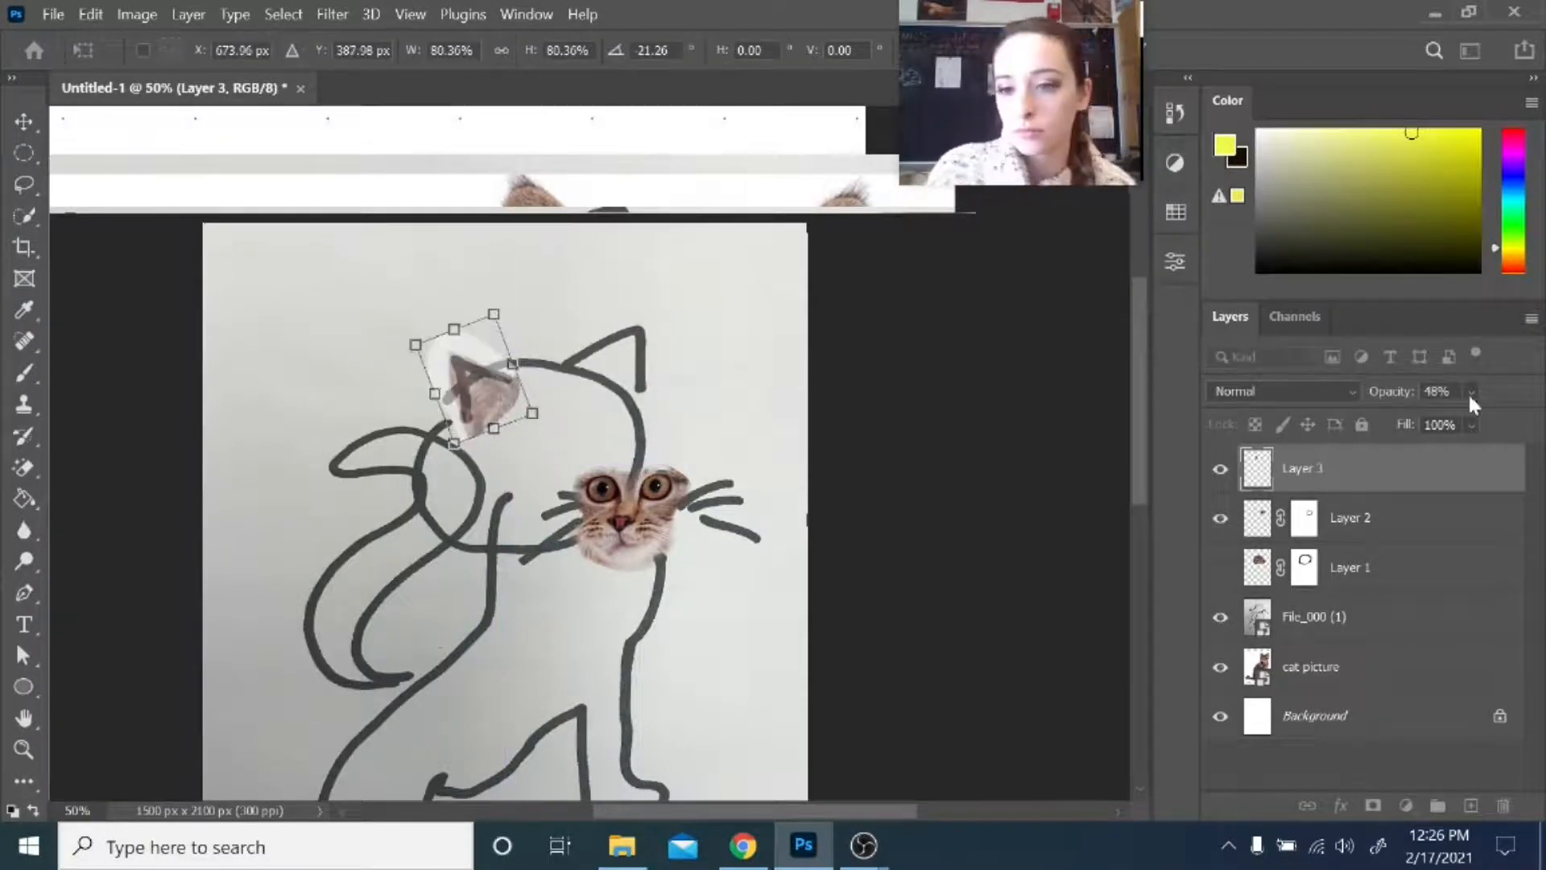
left_click(1472, 392)
left_click_drag(1466, 422, 1530, 422)
left_click(1418, 477)
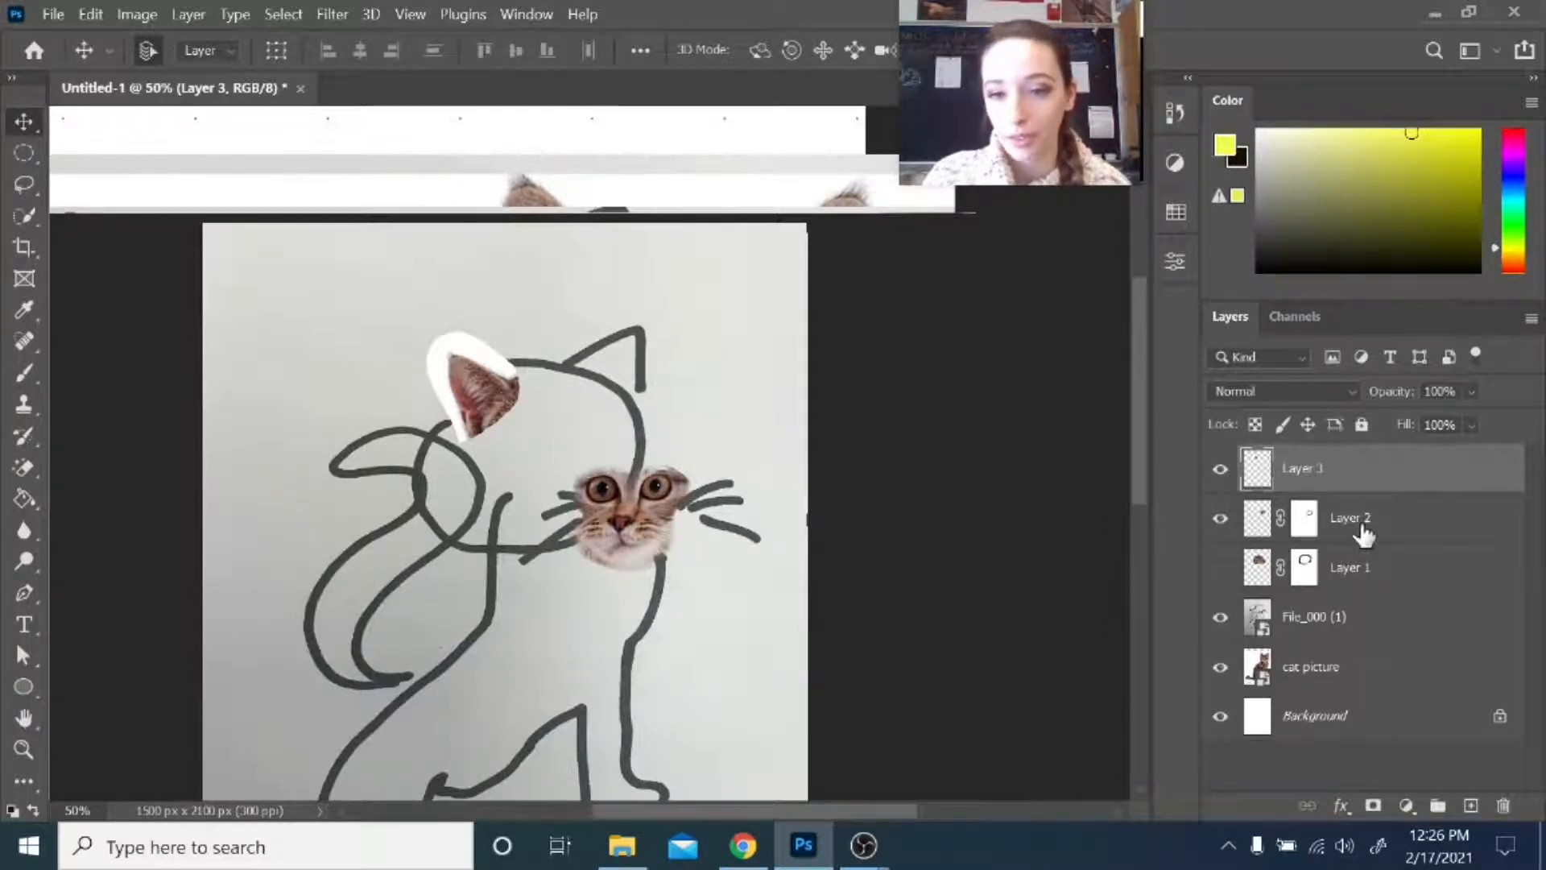
- Show Layer 1 again and add a mask to the ear on Layer 3
left_click(1221, 568)
left_click(24, 749)
left_click(463, 346)
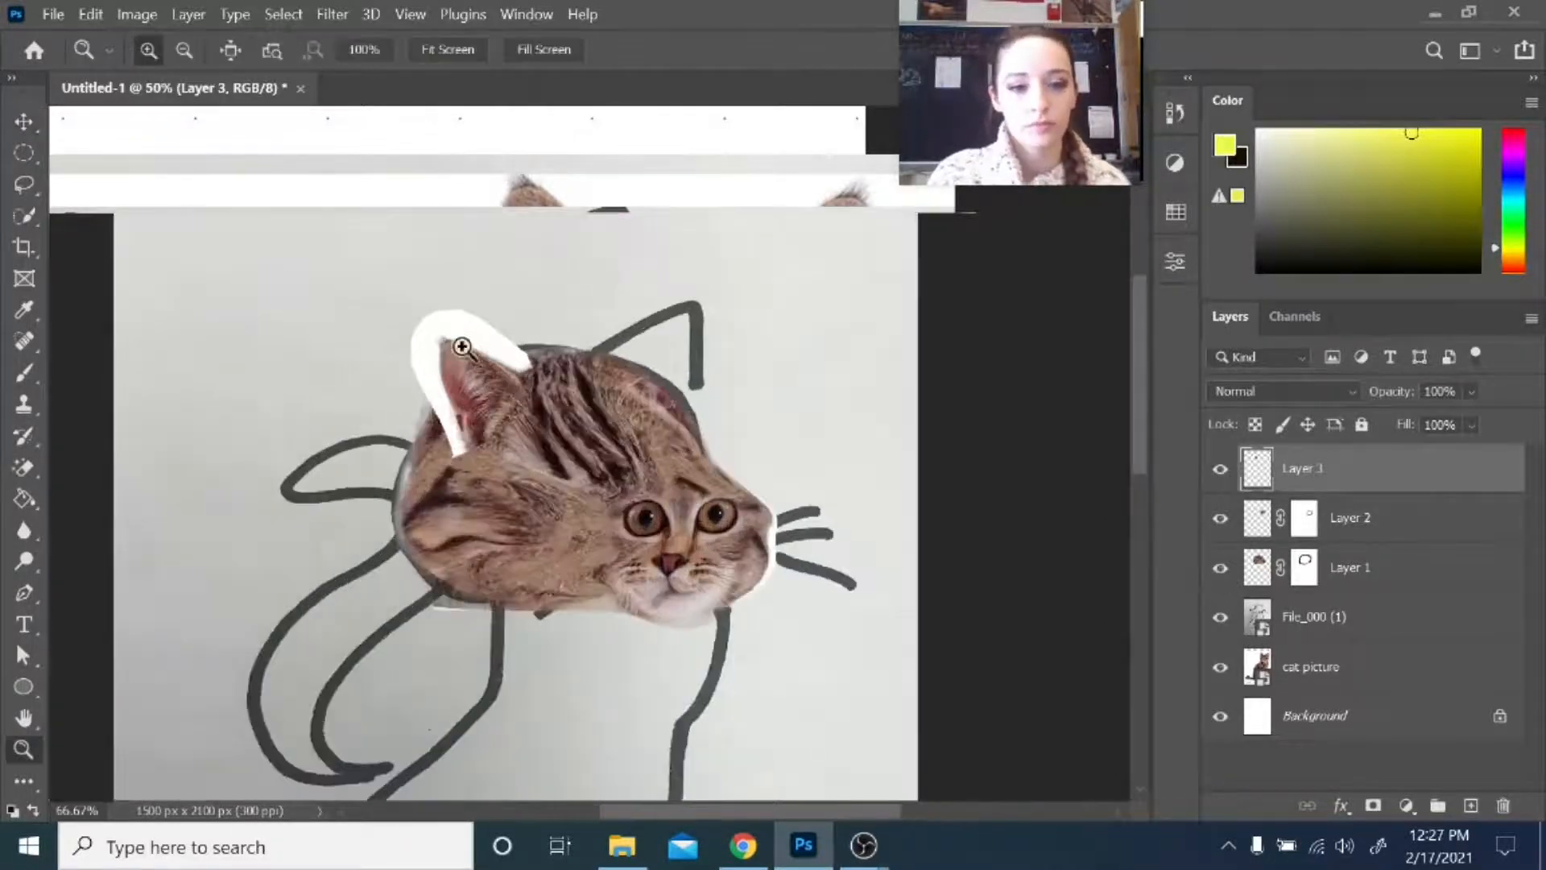
left_click(464, 347)
left_click(1373, 806)
- Paint black on Layer 3's mask with a size 90 brush at 100% opacity to remove the white around the ear
left_click(24, 373)
left_click(554, 50)
left_click_drag(577, 79, 641, 78)
key("bracketright")
key("bracketright")
key("bracketright")
mouse_move(562, 366)
left_mouse_down()
mouse_move(544, 346)
mouse_move(405, 379)
mouse_move(451, 309)
left_mouse_up()
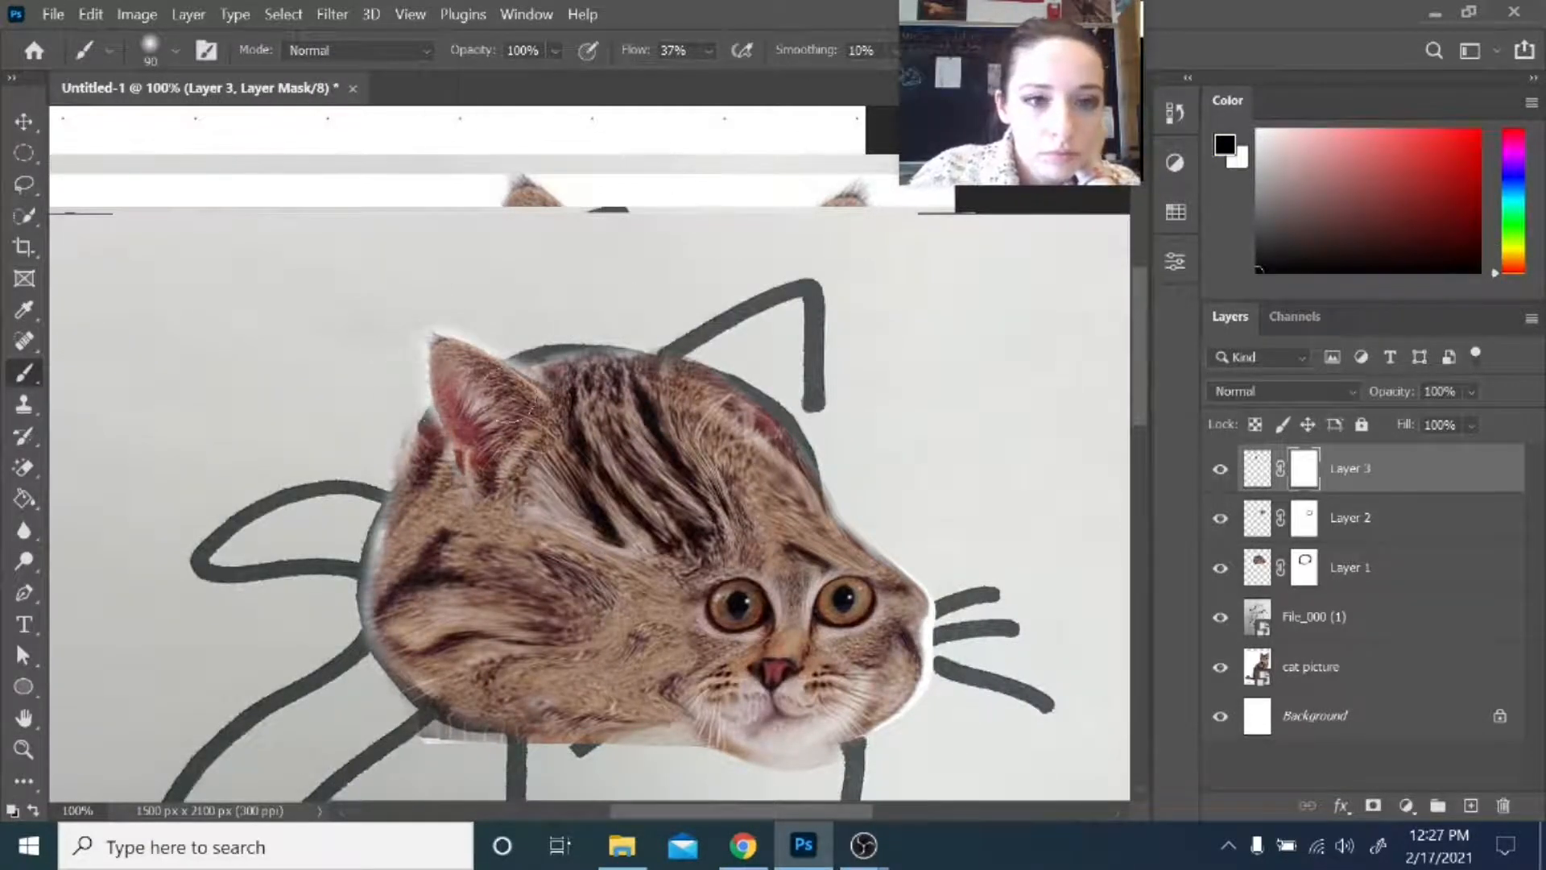
- Blend the base of the left-hand ear into the head fur on Layer 3's mask at 45% brush opacity
key("4")
key("5")
left_click_drag(544, 377, 499, 473)
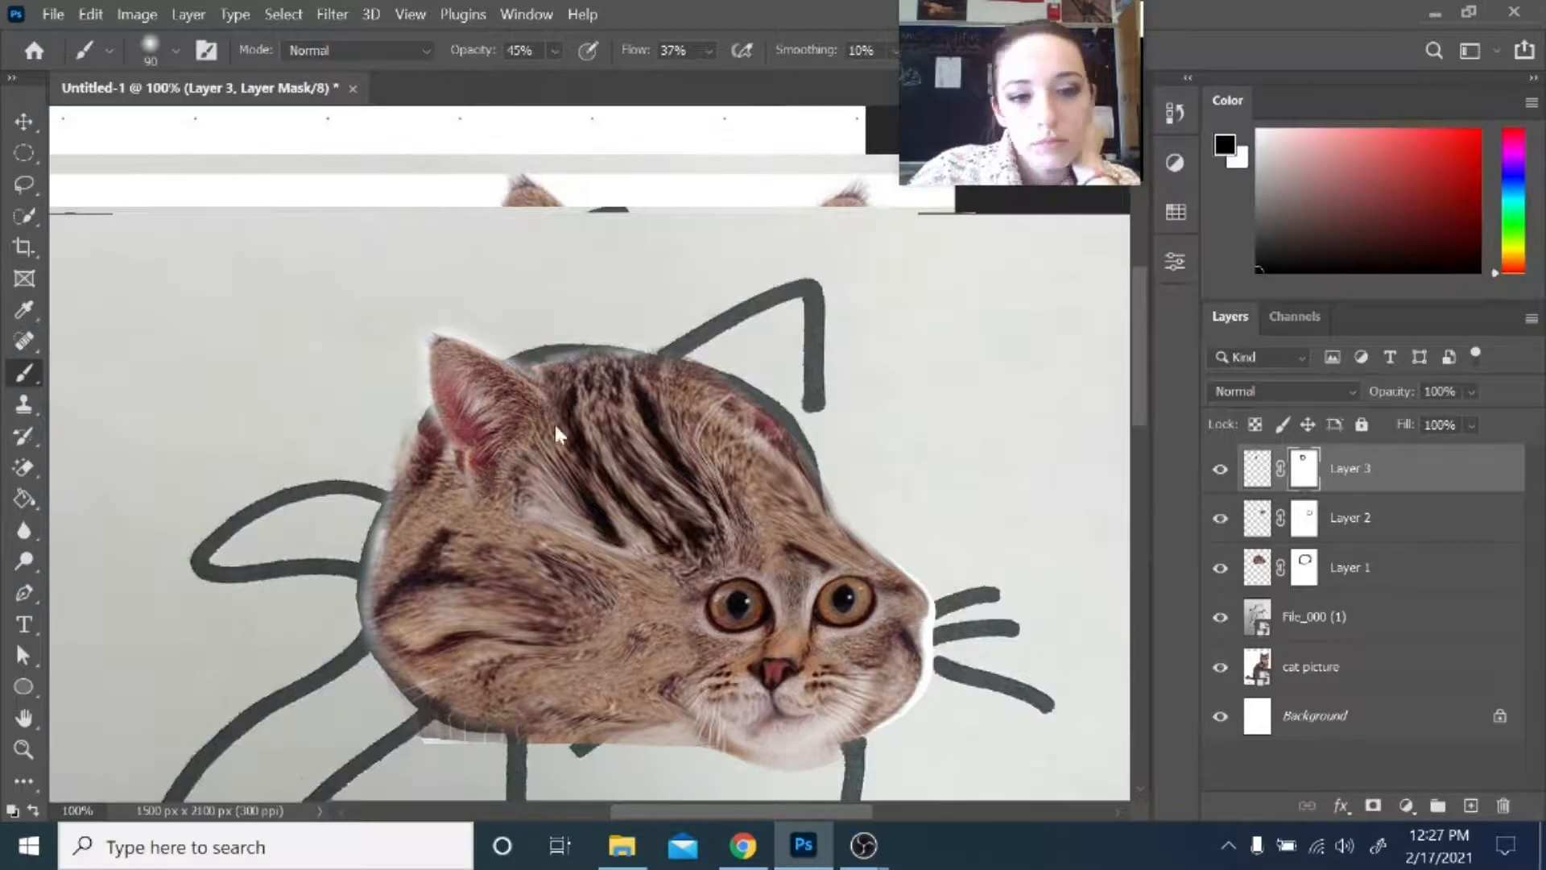
- Bring the cat picture to the top, lasso its right-hand ear, and copy the ear to a new layer
left_click(24, 122)
left_click_drag(1311, 667, 1313, 448)
left_click(23, 184)
left_click_drag(921, 381, 916, 357)
right_click(988, 346)
left_click(1055, 509)
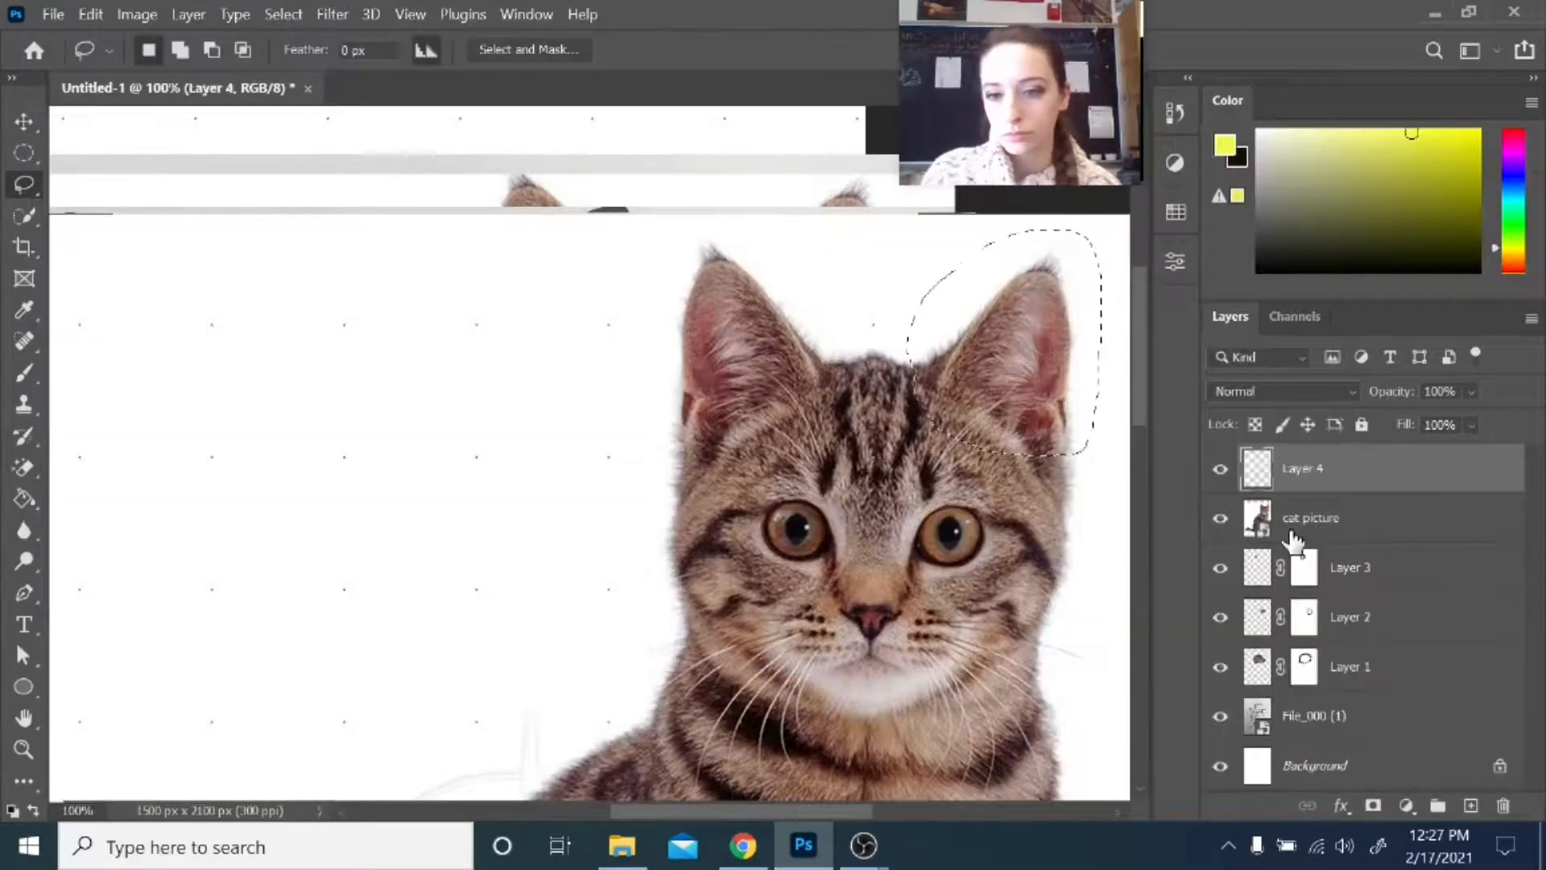
- Send the cat picture below the drawing layer and move the Layer 4 ear toward the drawing's right-hand ear
left_click_drag(1295, 523, 1294, 737)
left_click(1294, 470)
left_click(23, 121)
left_click_drag(949, 399, 665, 431)
- Fit the Layer 4 ear to the drawn ear at 43% layer opacity, rotating it about 19° and widening it to about 111%
key("ctrl+t")
left_click_drag(746, 252, 759, 254)
left_click_drag(818, 383, 1409, 415)
key("ctrl+z")
left_click_drag(668, 385, 677, 353)
left_click_drag(702, 214, 727, 218)
left_click_drag(783, 374, 809, 384)
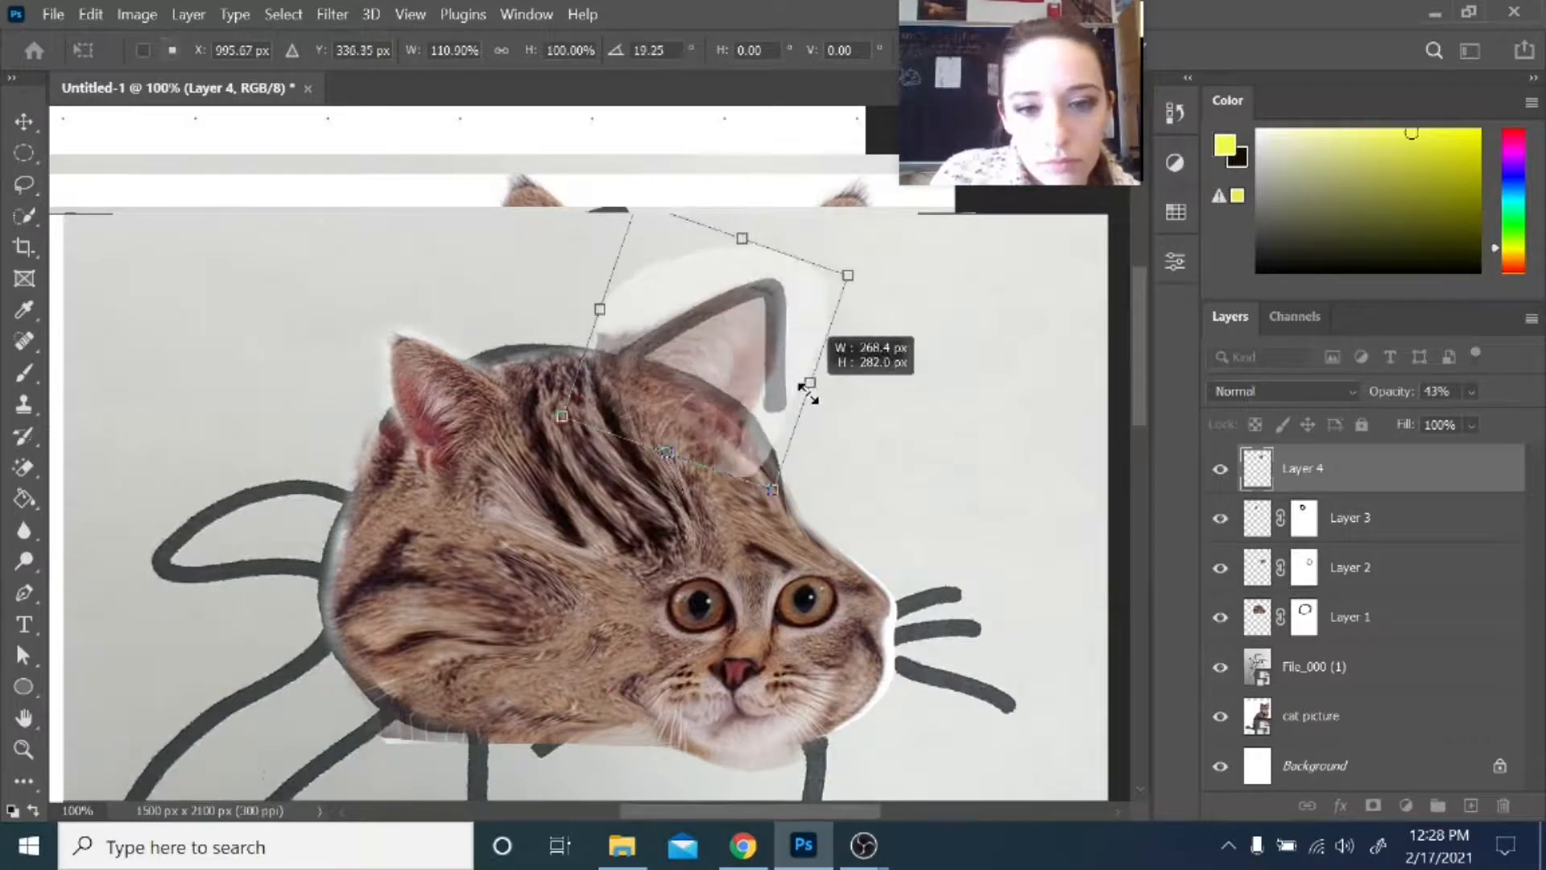
- Fine-tune the right-hand ear's position and rotation, restore Layer 4's opacity to 100%, and apply the transform
left_click_drag(700, 403, 718, 417)
left_click_drag(760, 233, 749, 230)
left_click_drag(720, 386, 710, 381)
left_click(1472, 392)
left_click_drag(1464, 419, 1534, 419)
key("Return")
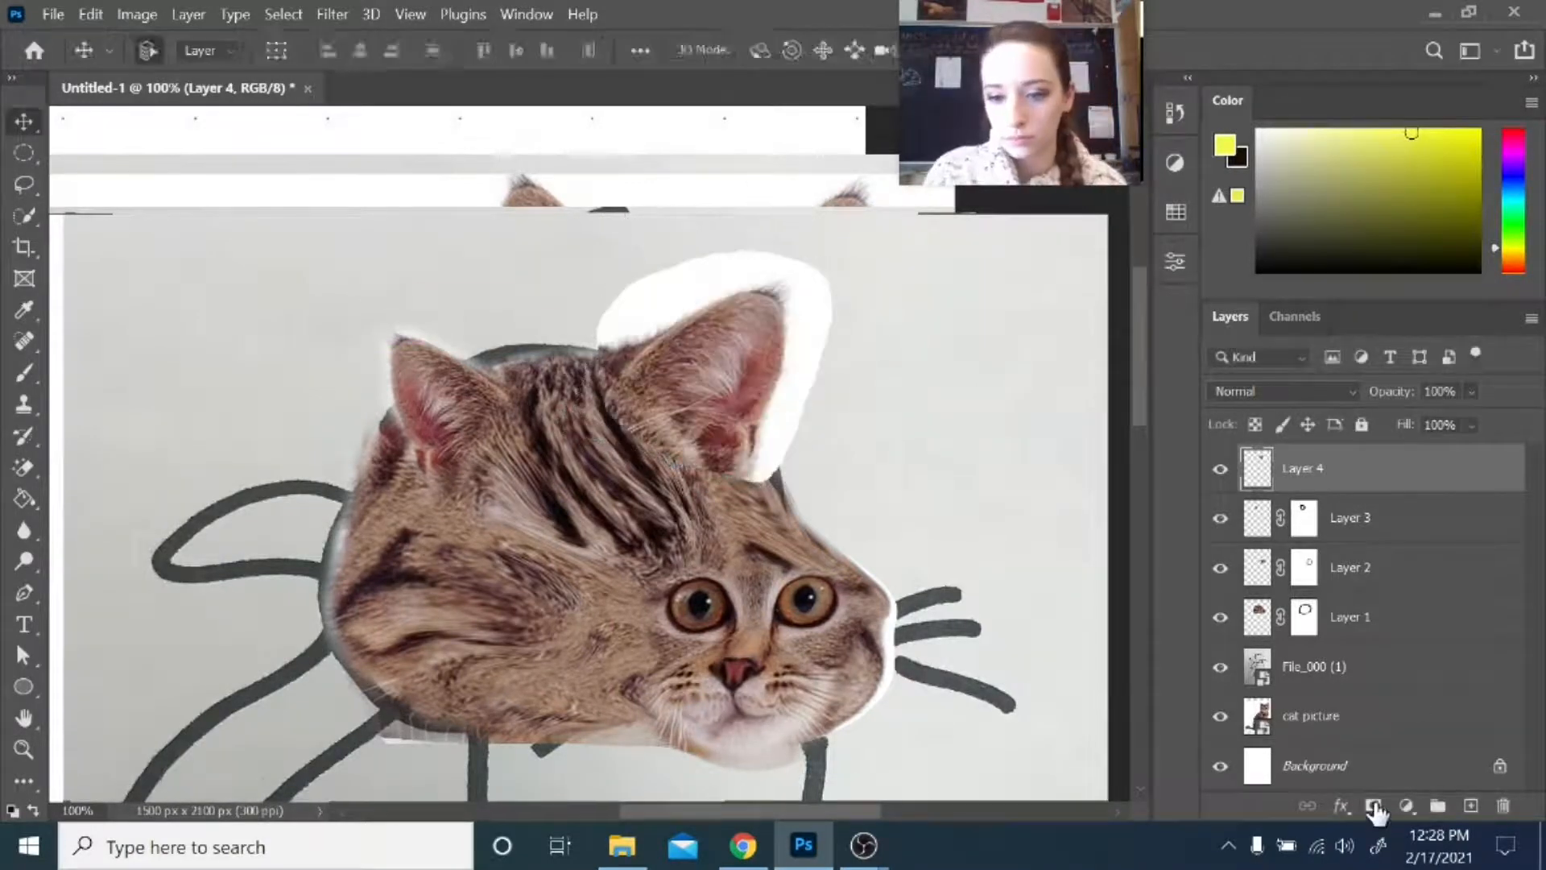
- Add a mask to Layer 4 and paint black around the ear to remove its white backdrop, reducing brush opacity to 37%
left_click(1373, 805)
left_click(24, 373)
left_click(555, 50)
left_click_drag(614, 78, 640, 79)
mouse_move(609, 319)
left_mouse_down()
mouse_move(742, 250)
mouse_move(835, 335)
mouse_move(753, 451)
left_mouse_up()
left_click(555, 51)
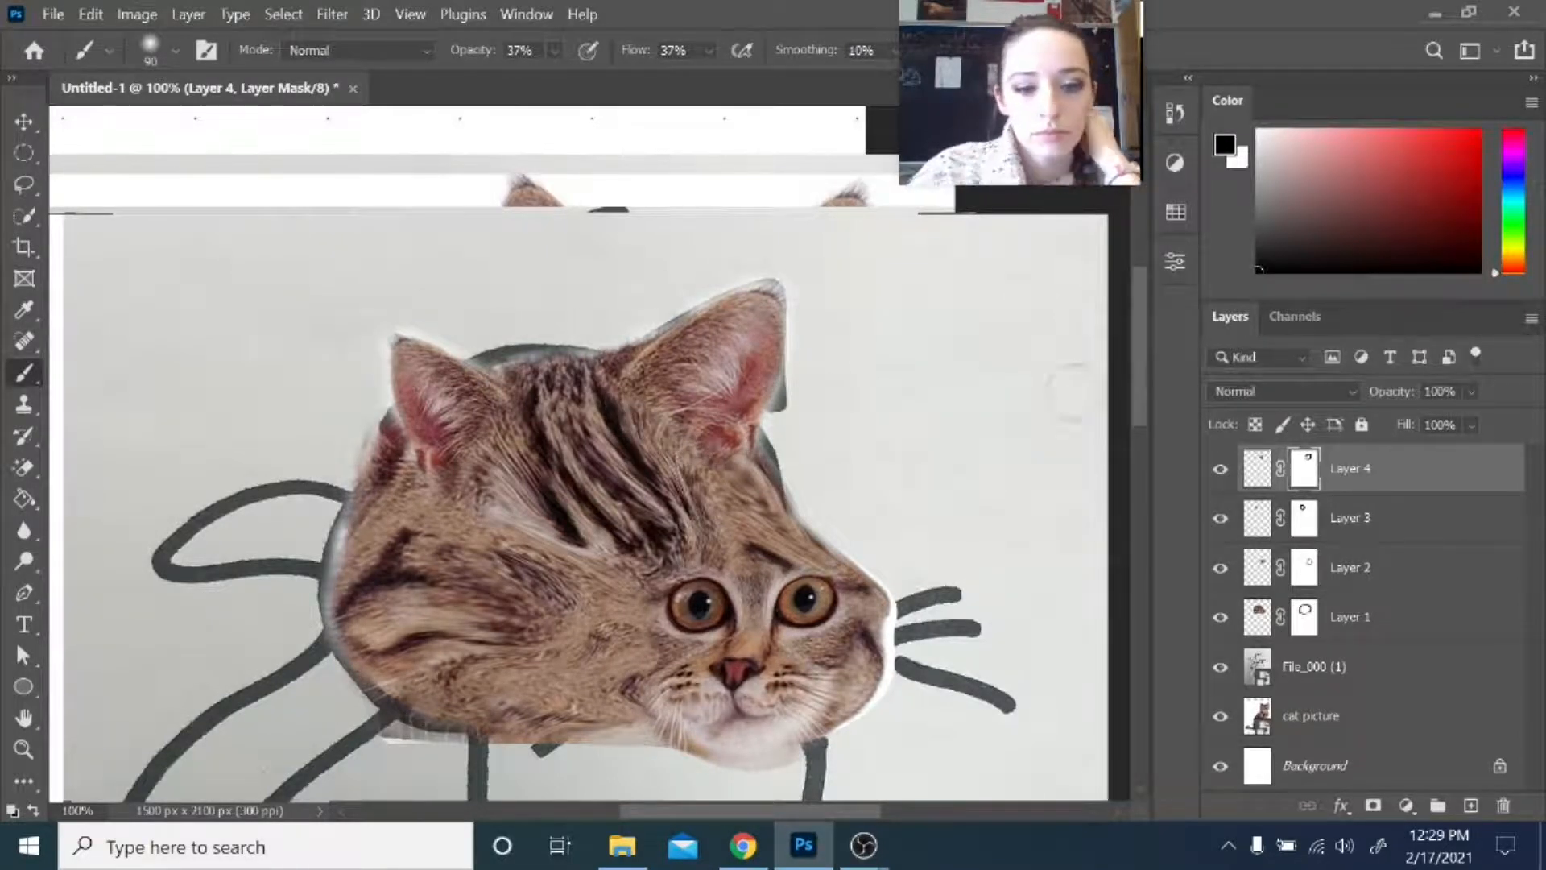
- Bring the cat picture layer to the top of the layer stack, above Layer 4
left_click(25, 750)
left_click(600, 617, "alt")
left_click(601, 618, "alt")
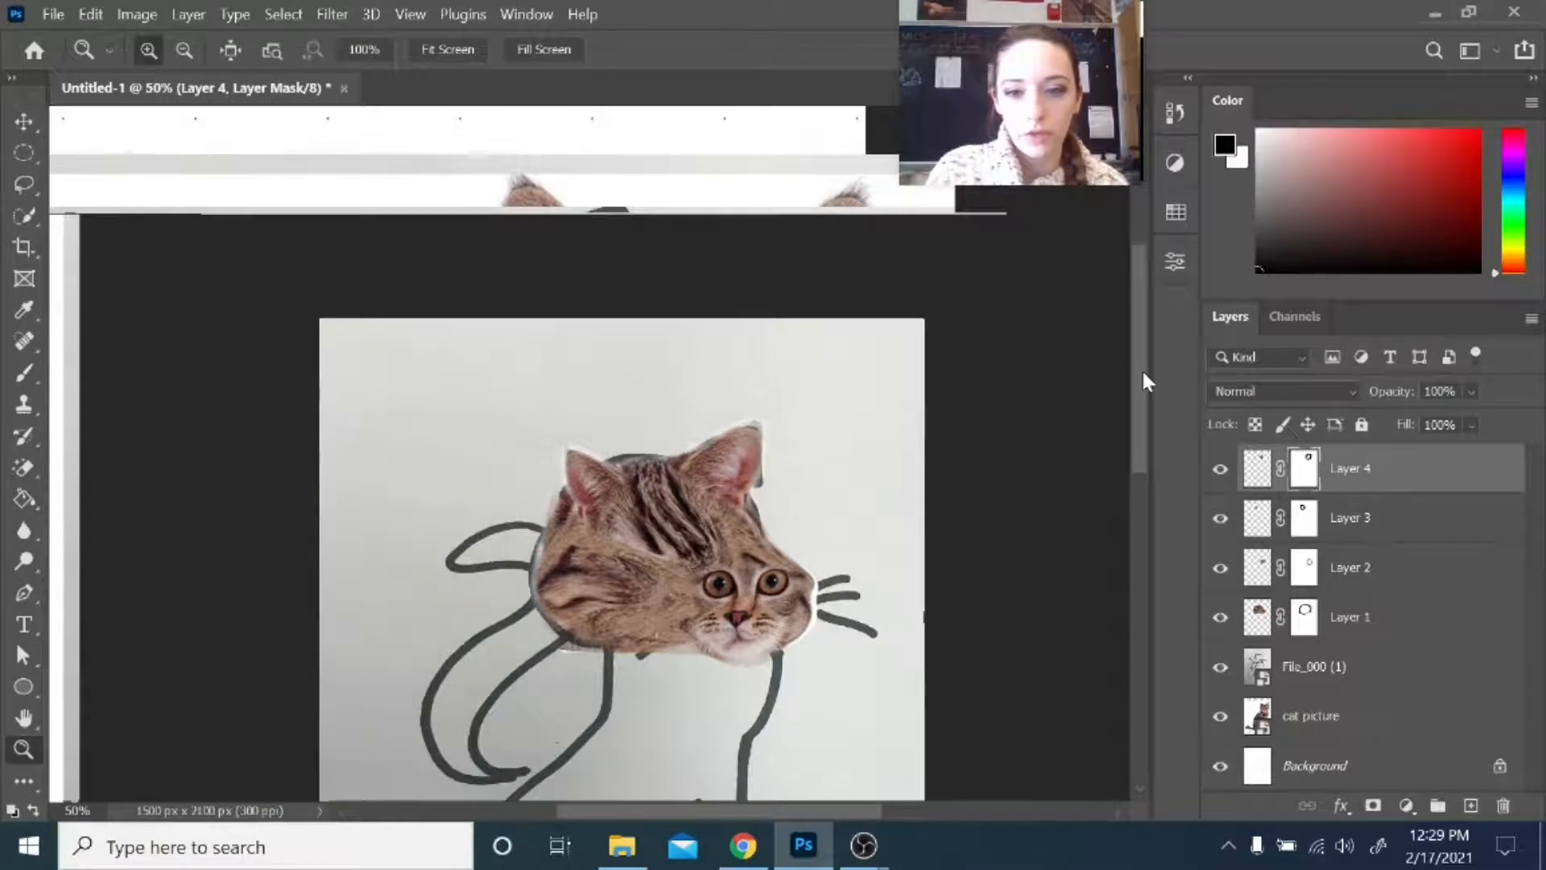
left_click_drag(1142, 369, 1145, 448)
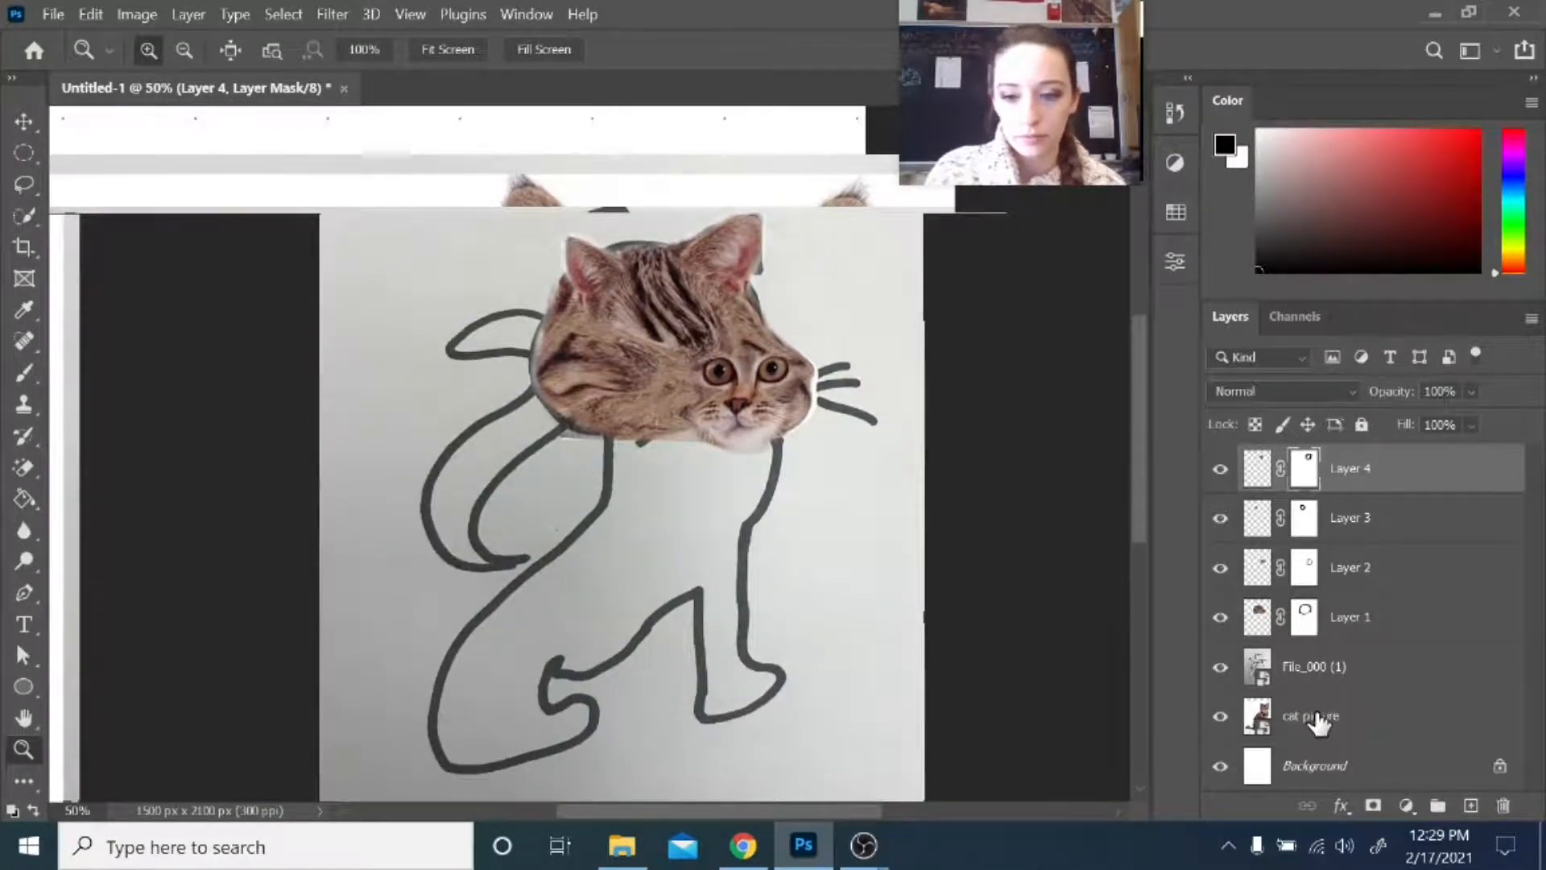
left_click_drag(1318, 717, 1353, 466)
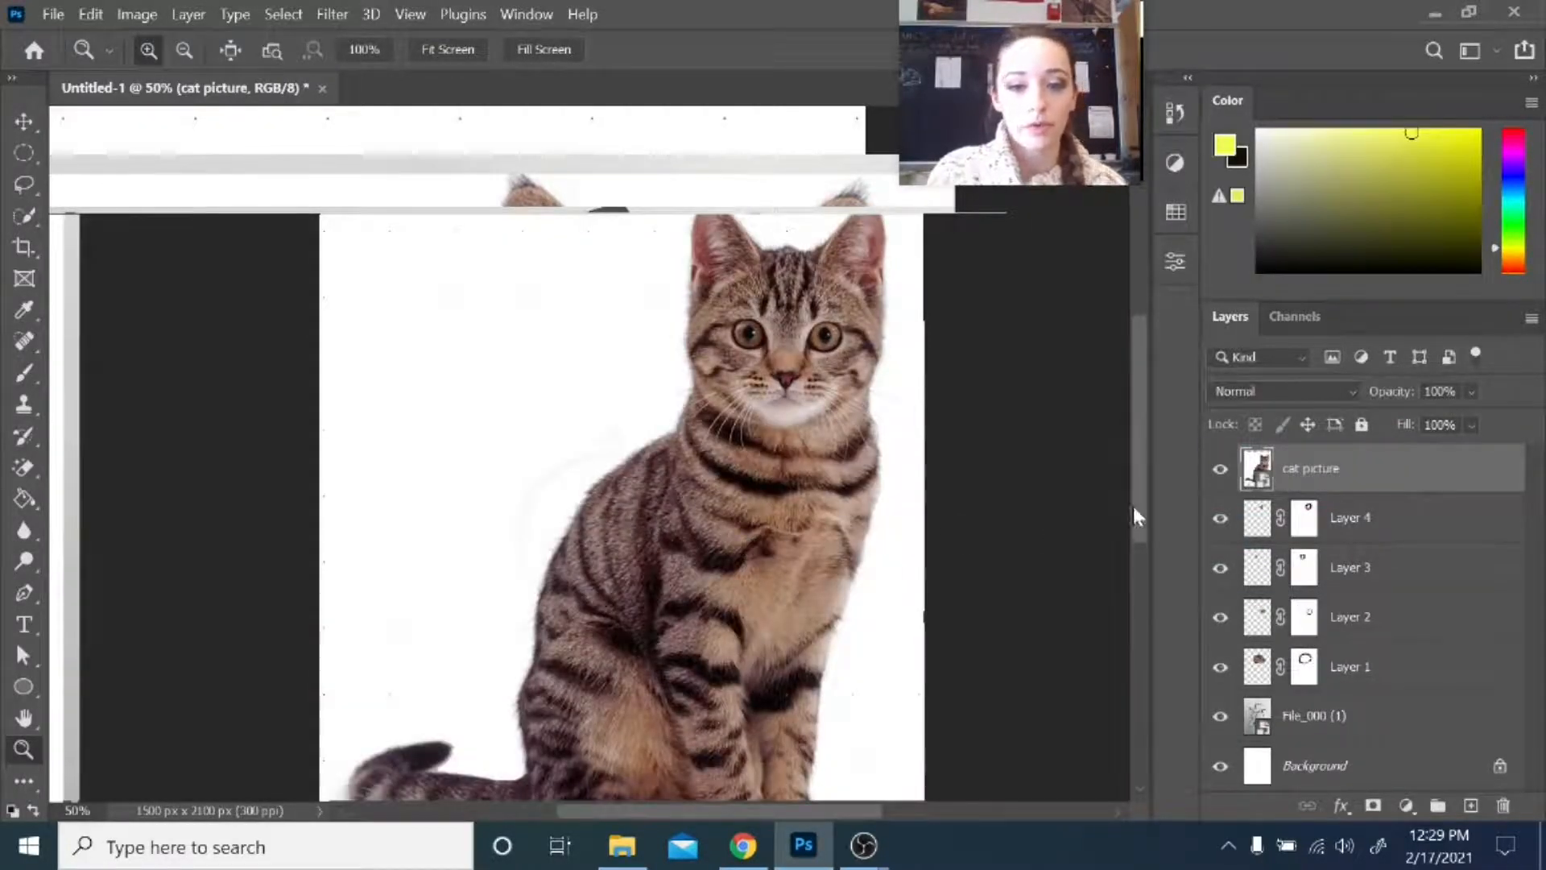
left_click_drag(1135, 506, 1135, 545)
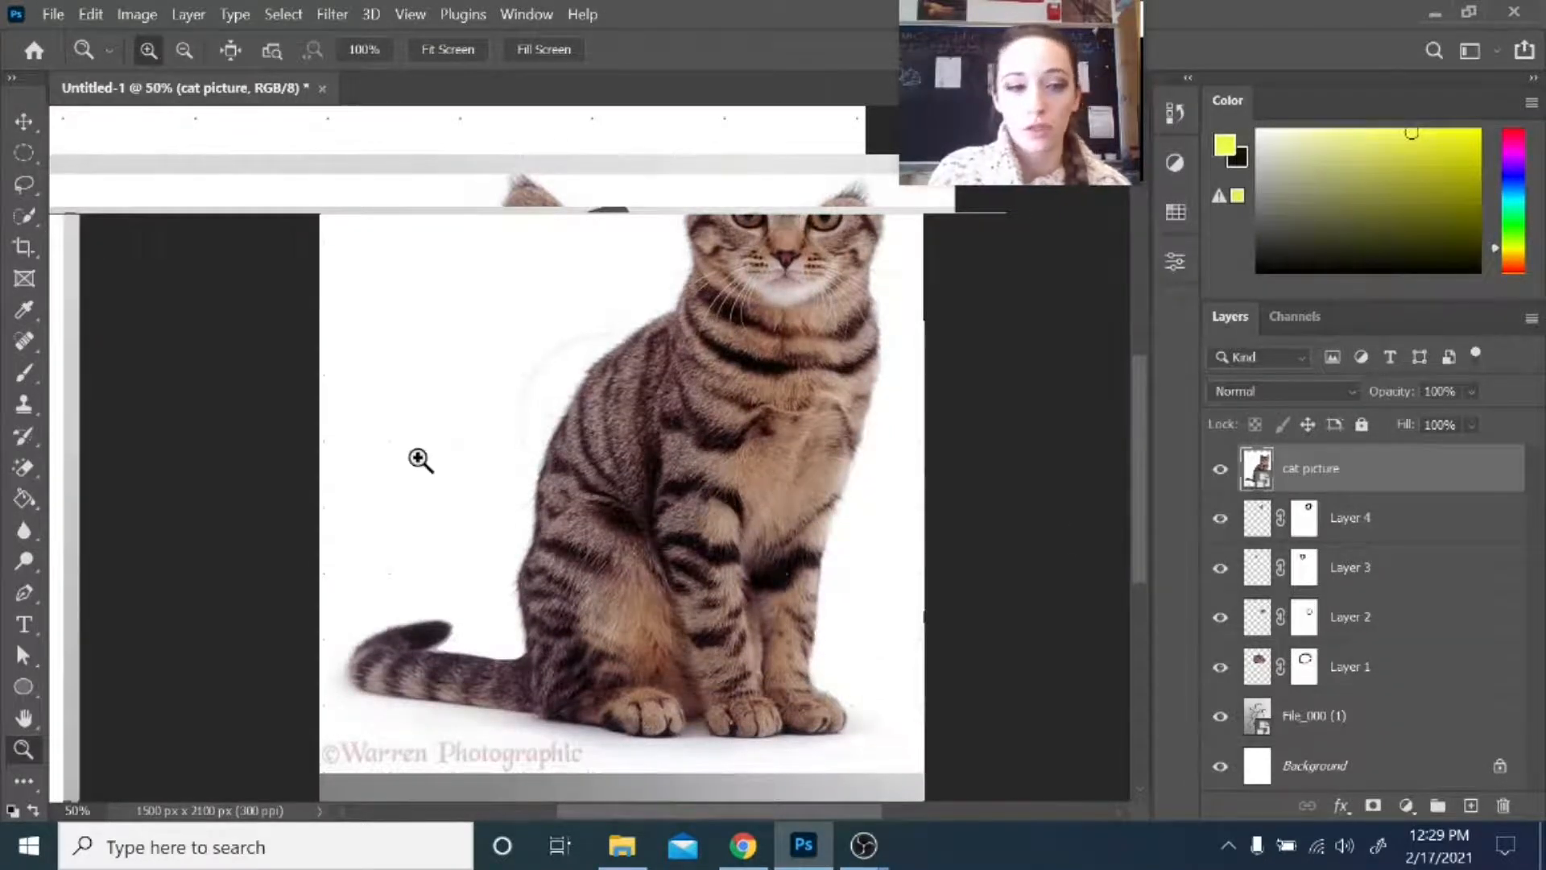
- Lasso the cat's body with its hind leg, copy it to a new layer, and send the cat picture below the drawing
left_click(23, 188)
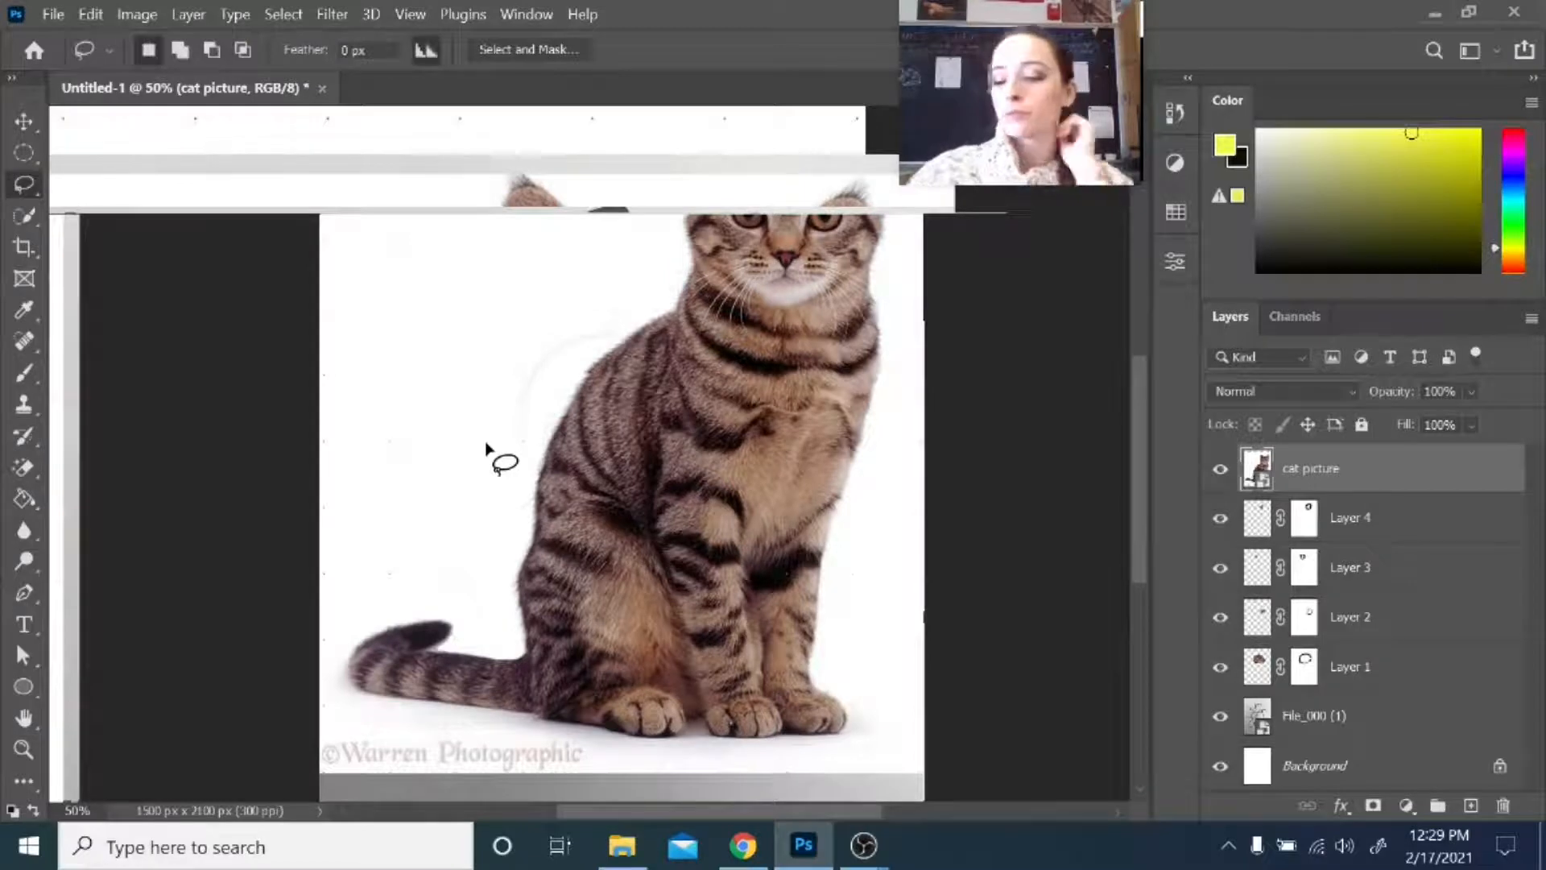
mouse_move(523, 501)
left_mouse_down()
mouse_move(641, 303)
mouse_move(860, 271)
mouse_move(878, 468)
mouse_move(713, 548)
mouse_move(679, 691)
mouse_move(566, 745)
mouse_move(527, 451)
left_mouse_up()
right_click(612, 475)
left_click(687, 170)
left_click_drag(1313, 518, 1326, 782)
left_click(1321, 468)
- Lower Layer 5's opacity to 54% and fit the body over the drawn one, scaling it to about 95% by 86%
key("v")
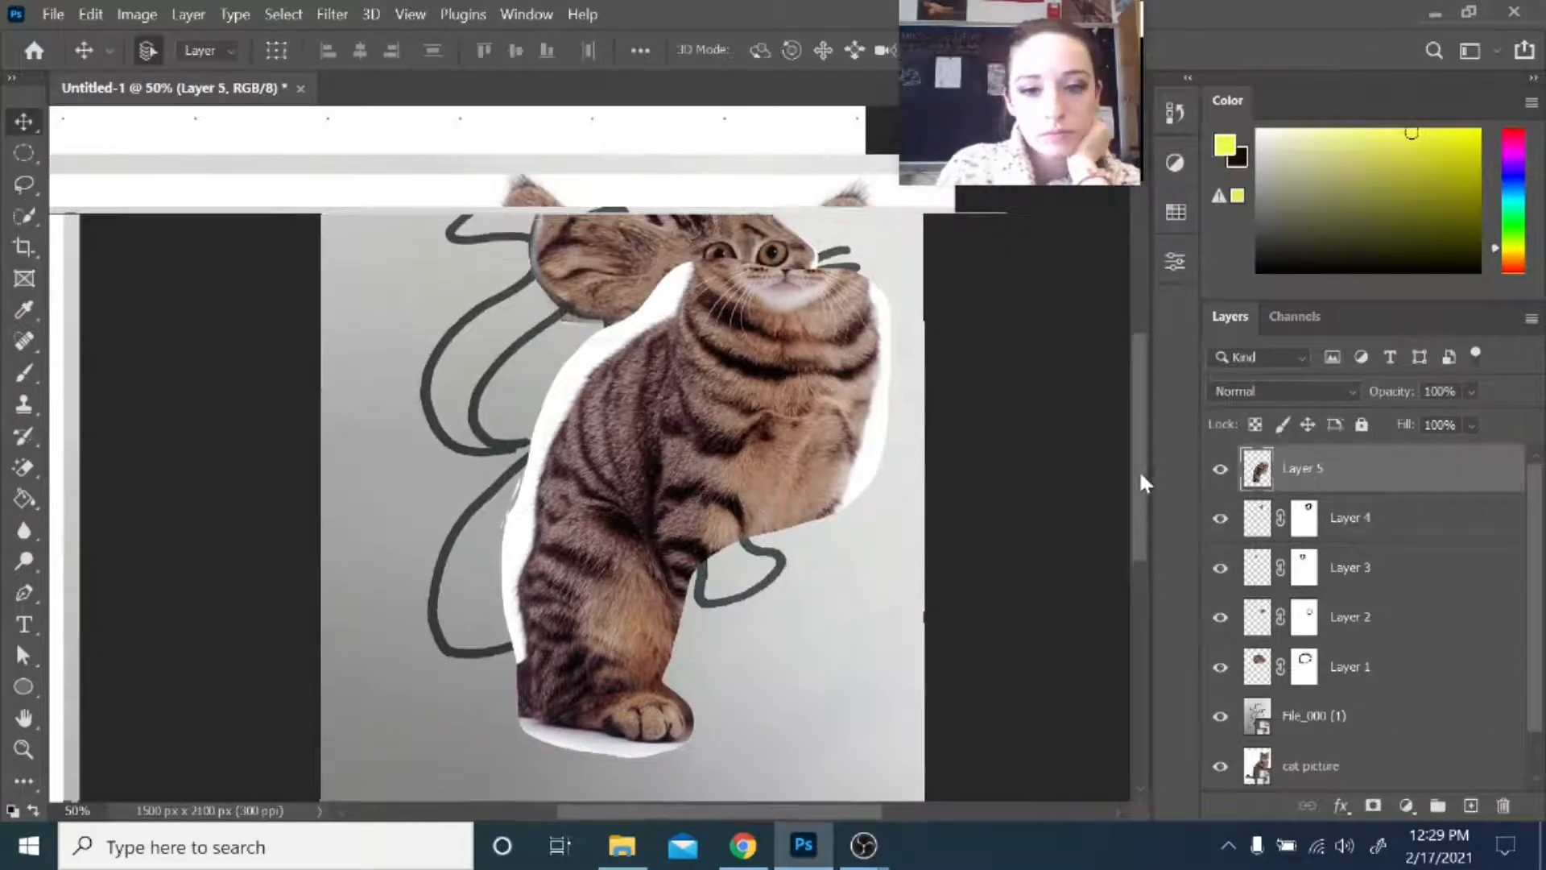
scroll(1141, 474, "up", 1)
left_click(1472, 392)
left_click_drag(1517, 415, 1463, 417)
left_click_drag(837, 515, 746, 436)
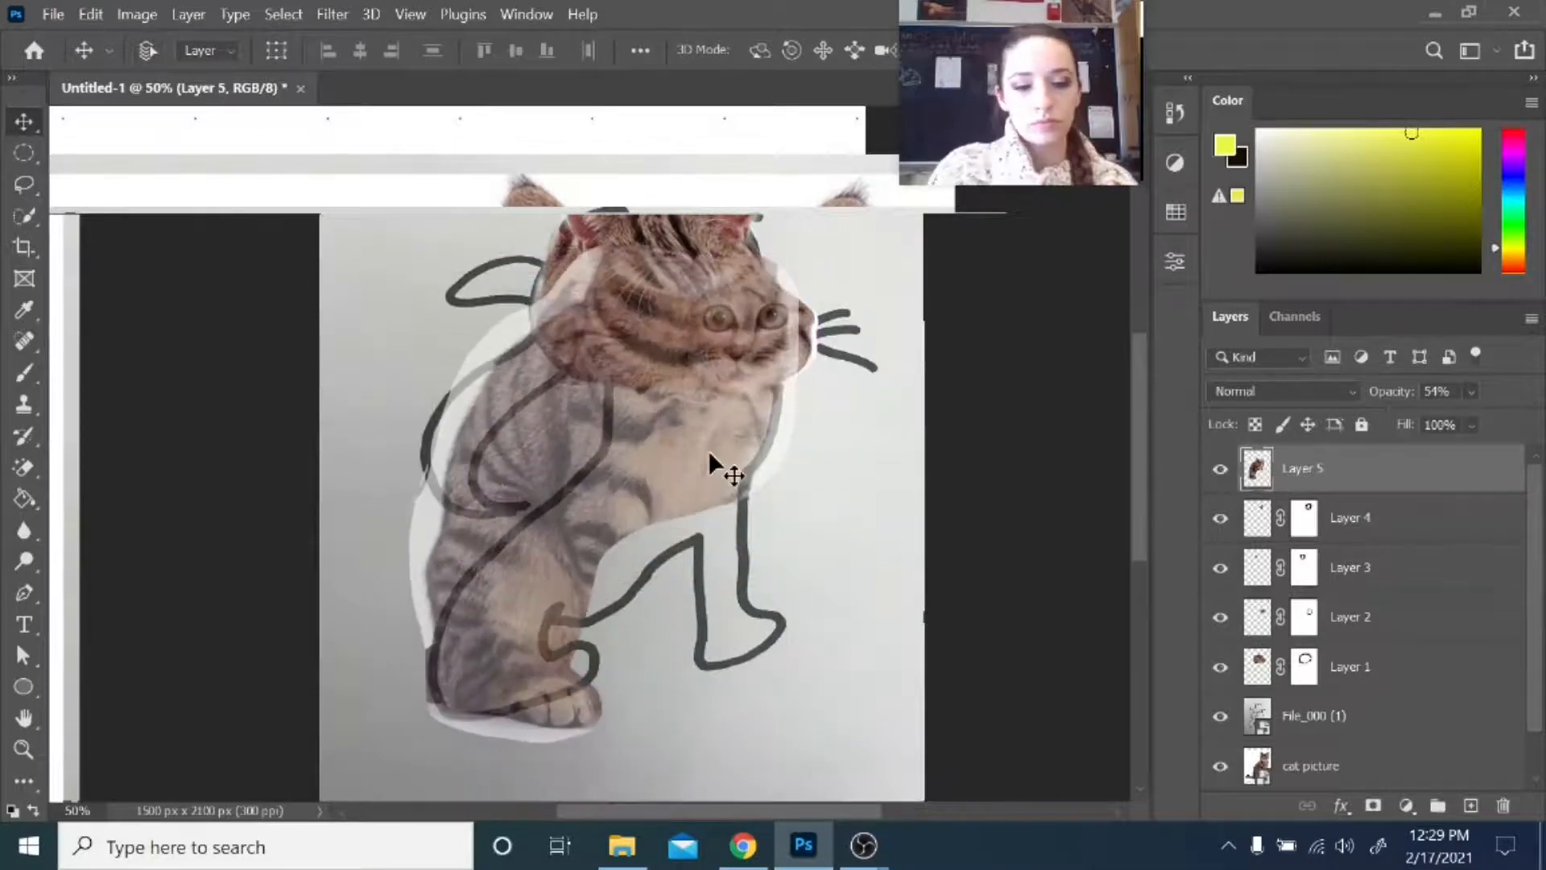
key("ctrl+t")
left_click_drag(416, 252, 471, 320)
left_click_drag(468, 527, 434, 529)
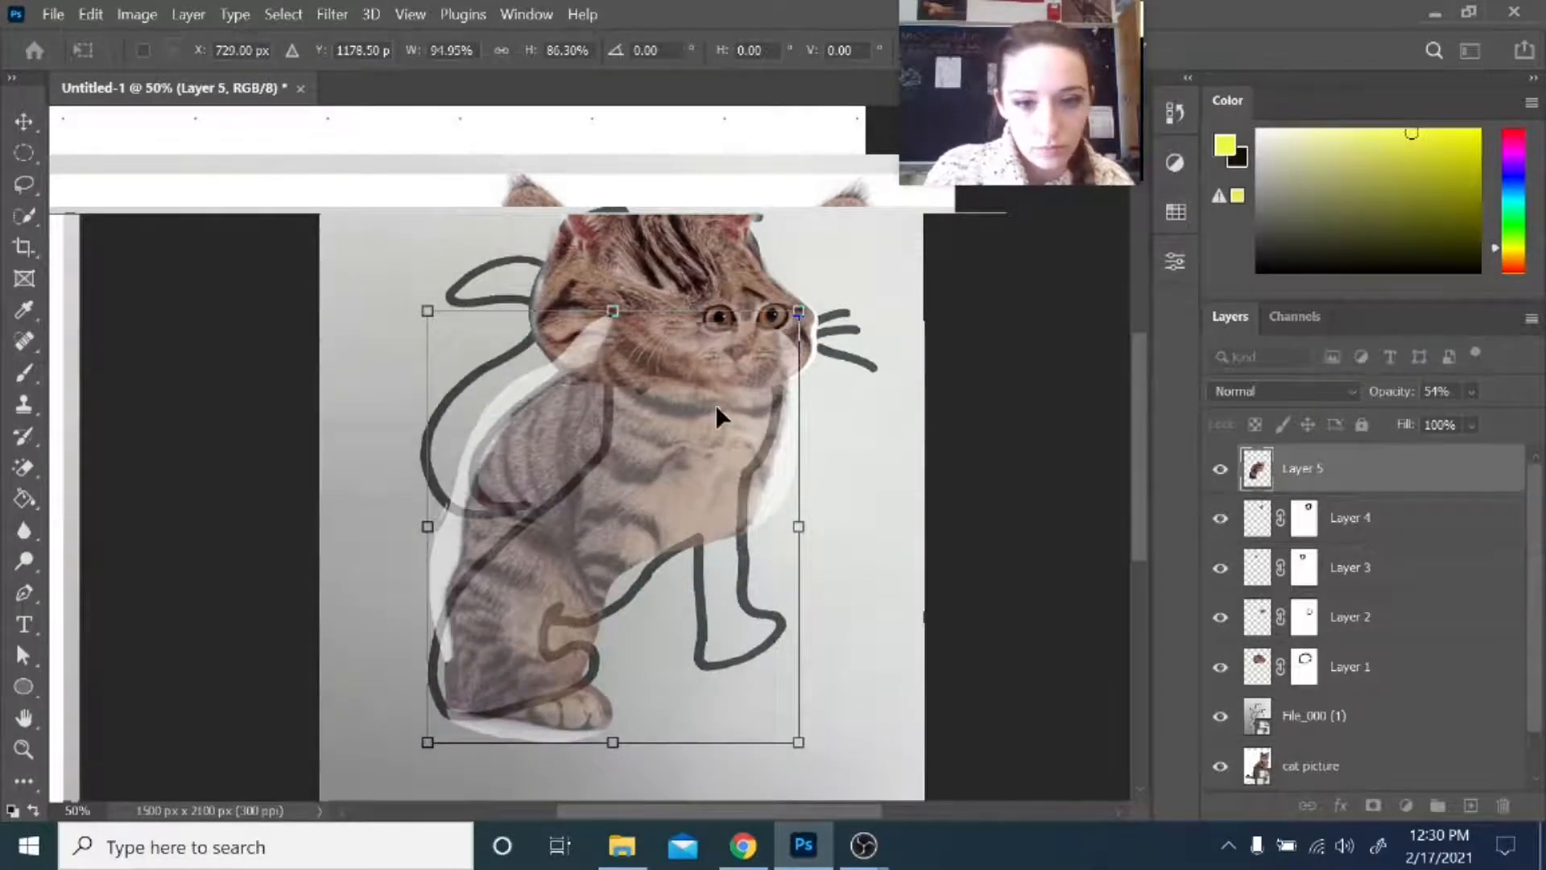
- Warp Layer 5 with a 3 x 3 grid, bending the neck and back inward to the drawn outline
right_click(653, 420)
left_click(755, 535)
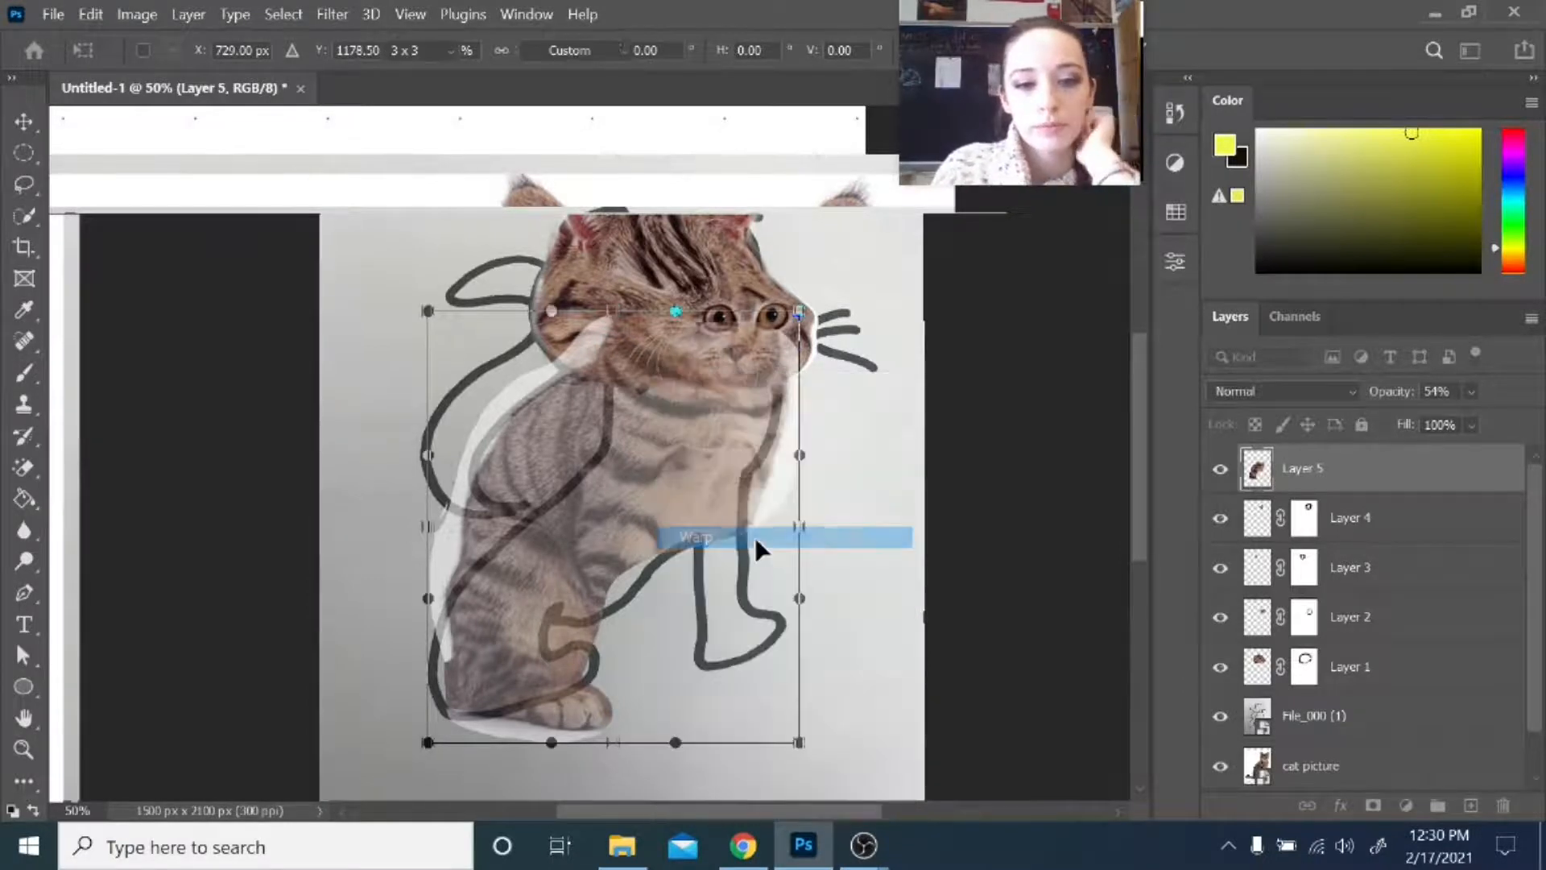
left_click(449, 53)
left_click(417, 127)
left_click_drag(611, 370, 628, 382)
left_click_drag(539, 435, 554, 445)
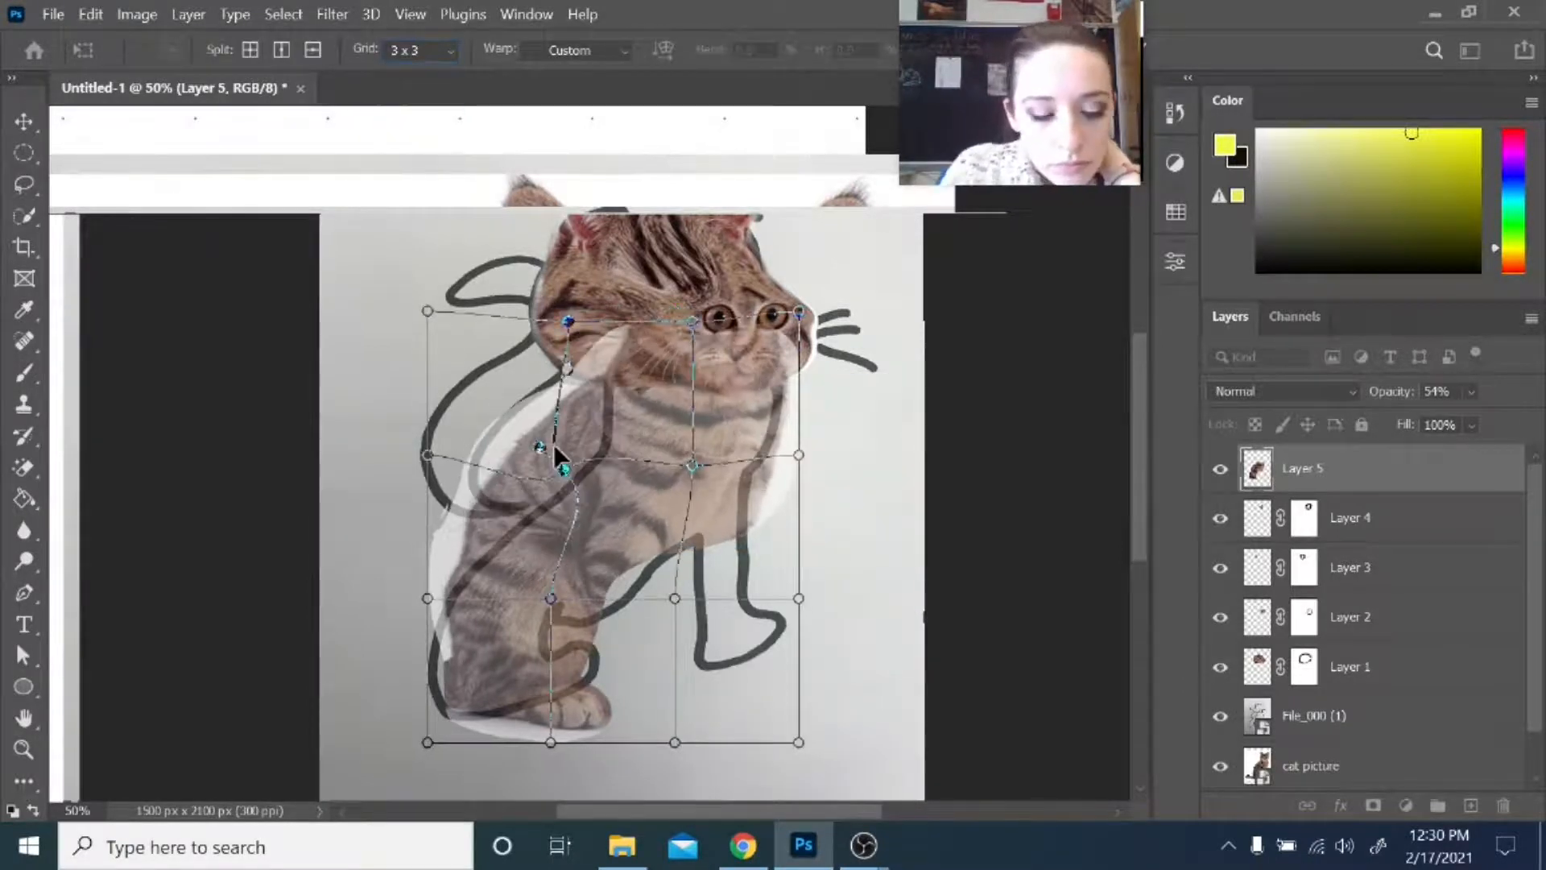
key("ctrl+z")
left_click_drag(477, 369, 501, 426)
left_click_drag(642, 420, 615, 416)
left_click_drag(515, 441, 514, 462)
left_click_drag(666, 320, 659, 320)
- Warp Layer 5's haunch, hind paw and belly to the drawn lines, then apply the warp and restore 100% layer opacity
left_click_drag(471, 638, 462, 658)
left_click_drag(428, 743, 416, 757)
left_click_drag(419, 668, 400, 682)
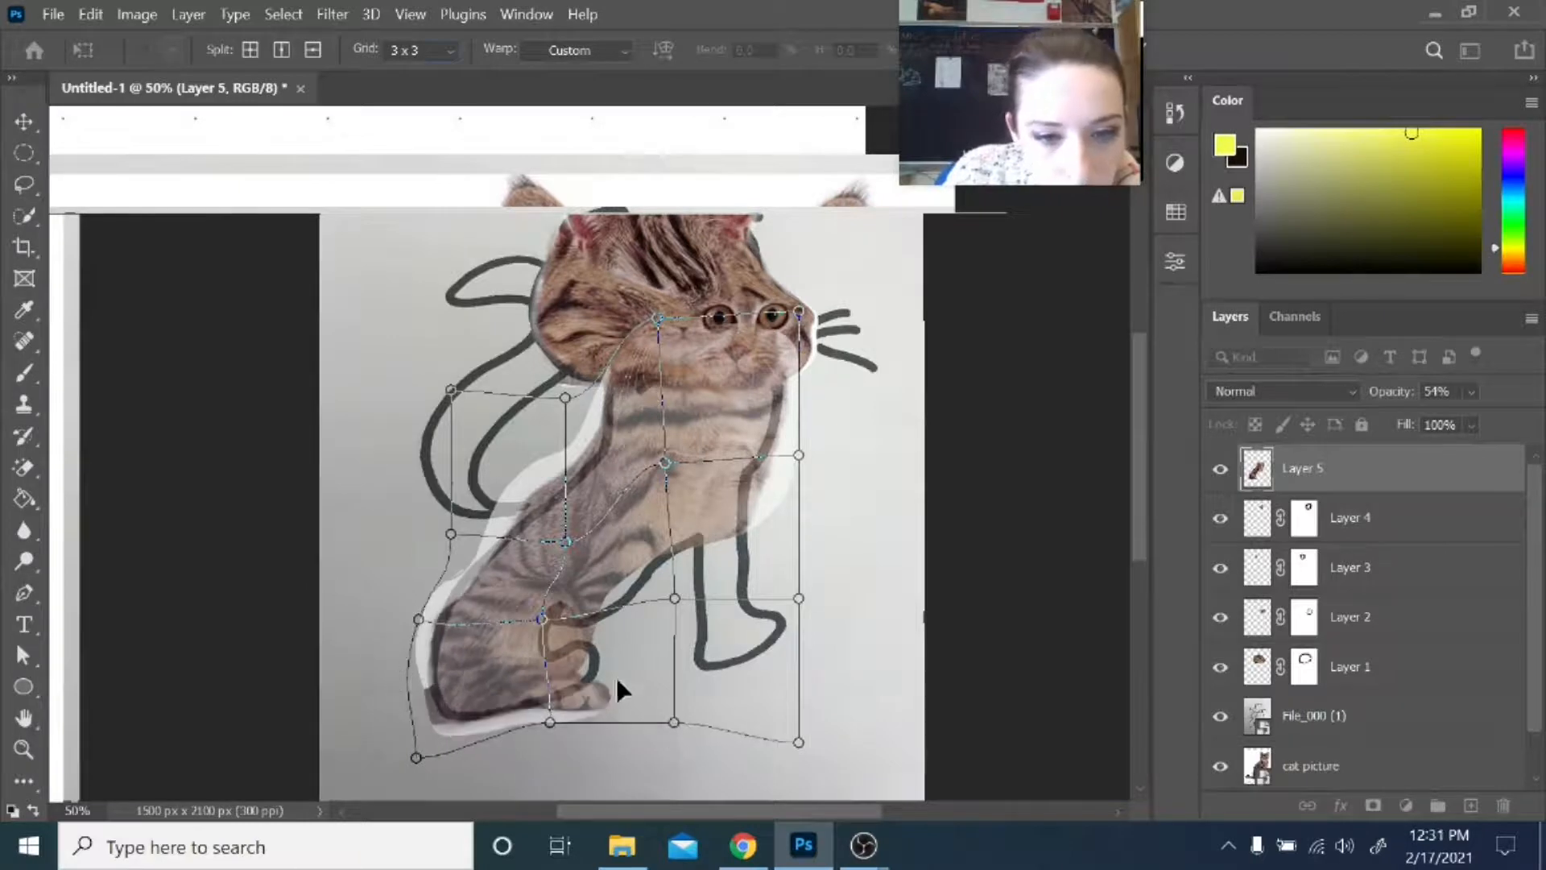
mouse_move(616, 678)
left_mouse_down()
mouse_move(635, 627)
mouse_move(614, 690)
left_mouse_up()
left_click_drag(616, 556, 695, 594)
left_click_drag(553, 630, 622, 677)
left_click_drag(548, 658, 606, 655)
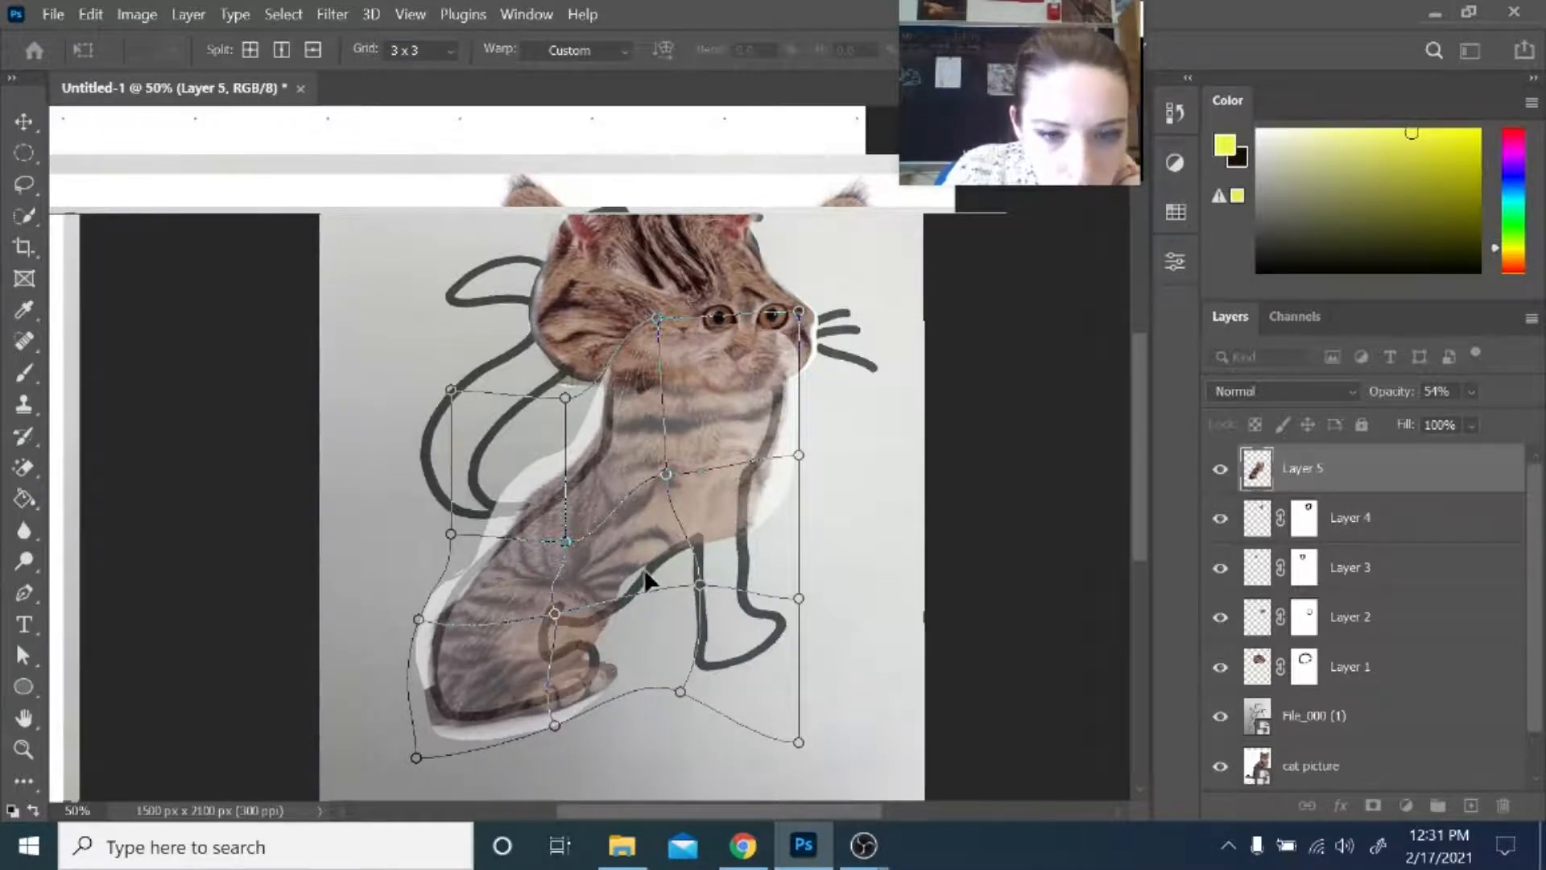
left_click_drag(642, 592, 642, 610)
left_click_drag(546, 655, 649, 609)
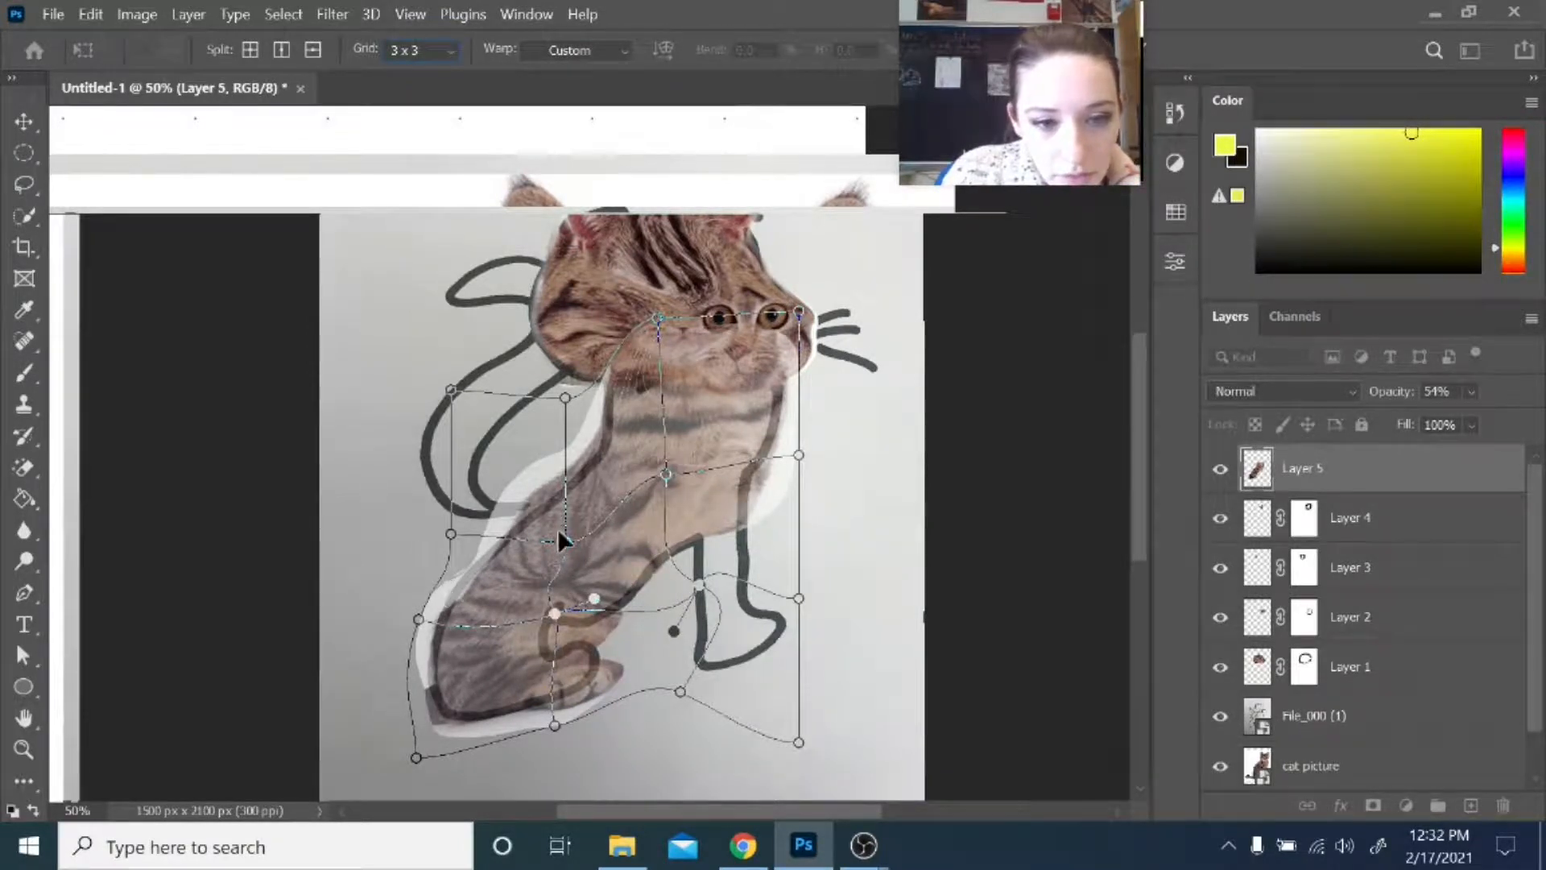
left_click(1149, 44)
key("0")
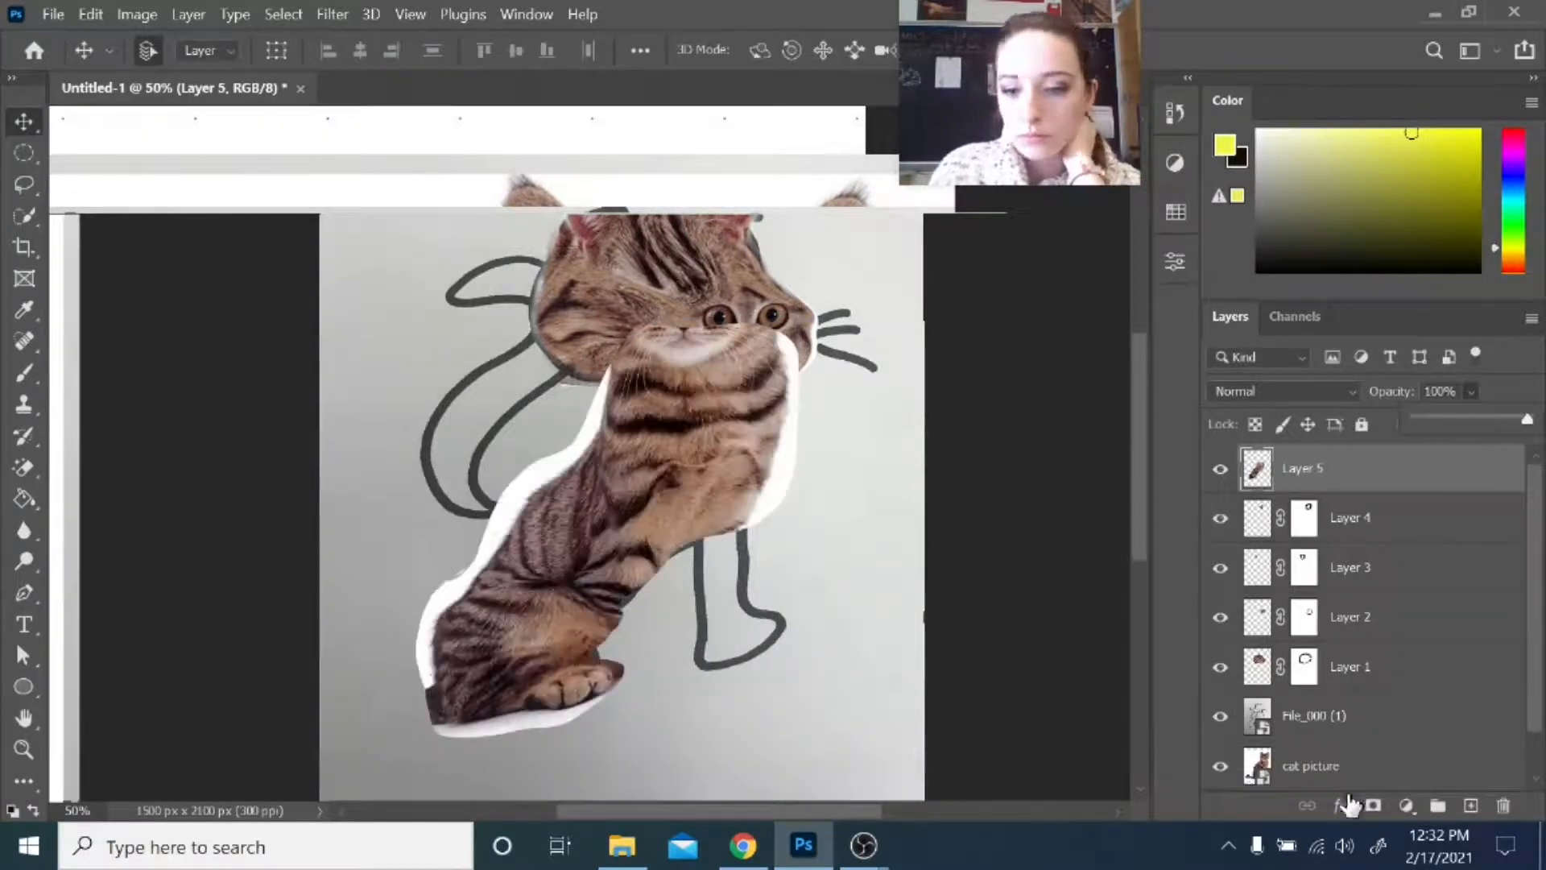
- Add a mask to Layer 5 and paint around the body at 100% brush opacity to hide its white backdrop and leftover face
left_click(1371, 805)
key("d")
key("b")
key("0")
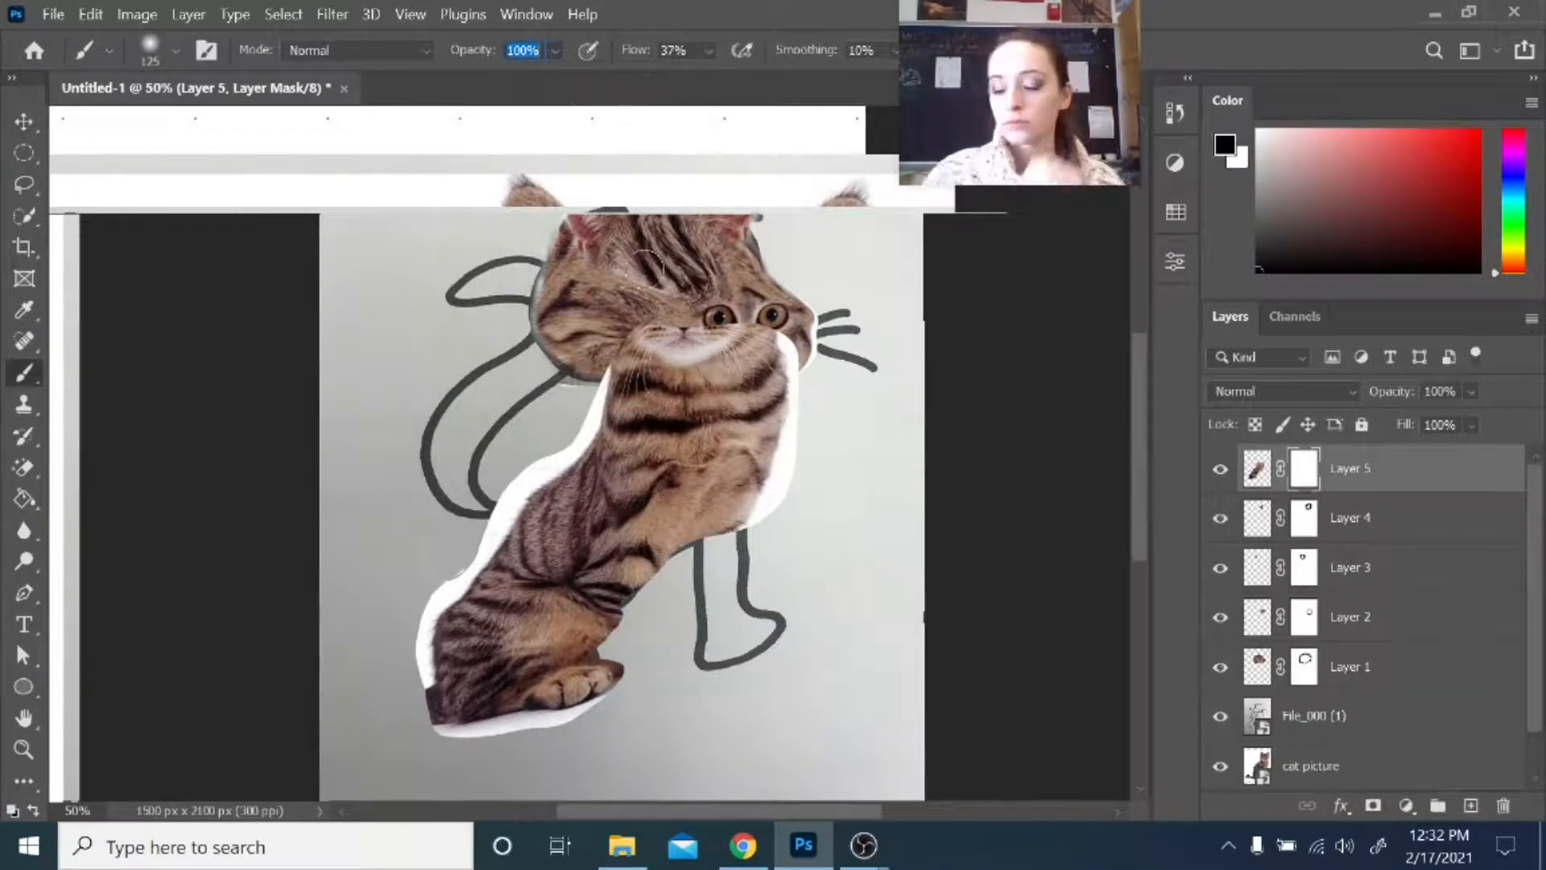
left_click_drag(802, 343, 772, 509)
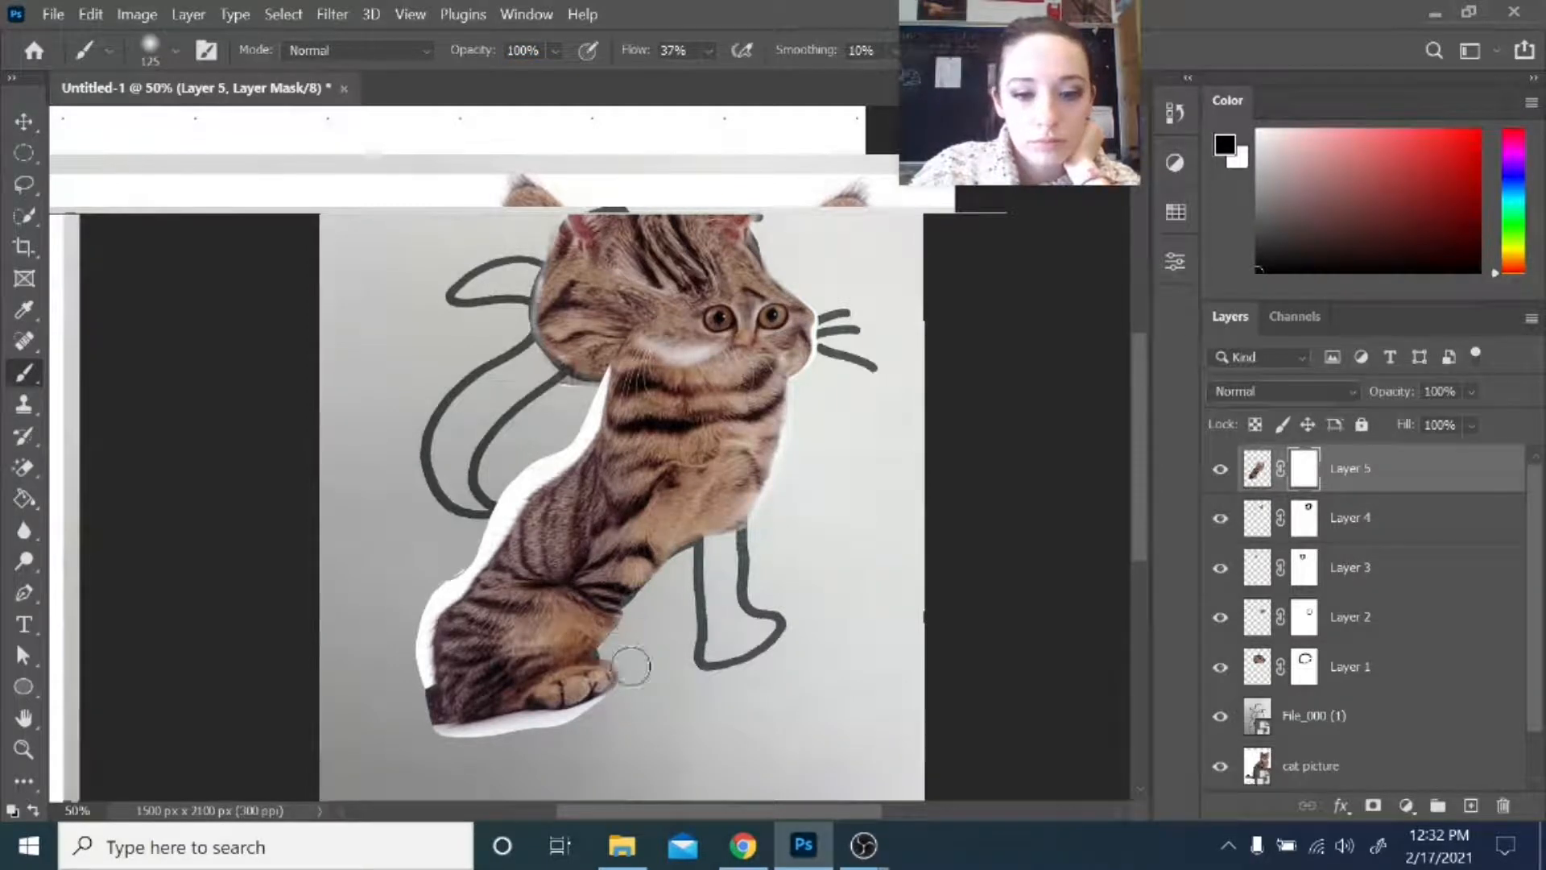
mouse_move(576, 719)
left_mouse_down()
mouse_move(435, 576)
mouse_move(524, 449)
mouse_move(586, 447)
left_mouse_up()
mouse_move(616, 363)
left_mouse_down()
mouse_move(732, 350)
mouse_move(624, 387)
mouse_move(769, 390)
left_mouse_up()
mouse_move(641, 411)
left_mouse_down()
mouse_move(773, 378)
mouse_move(676, 394)
left_mouse_up()
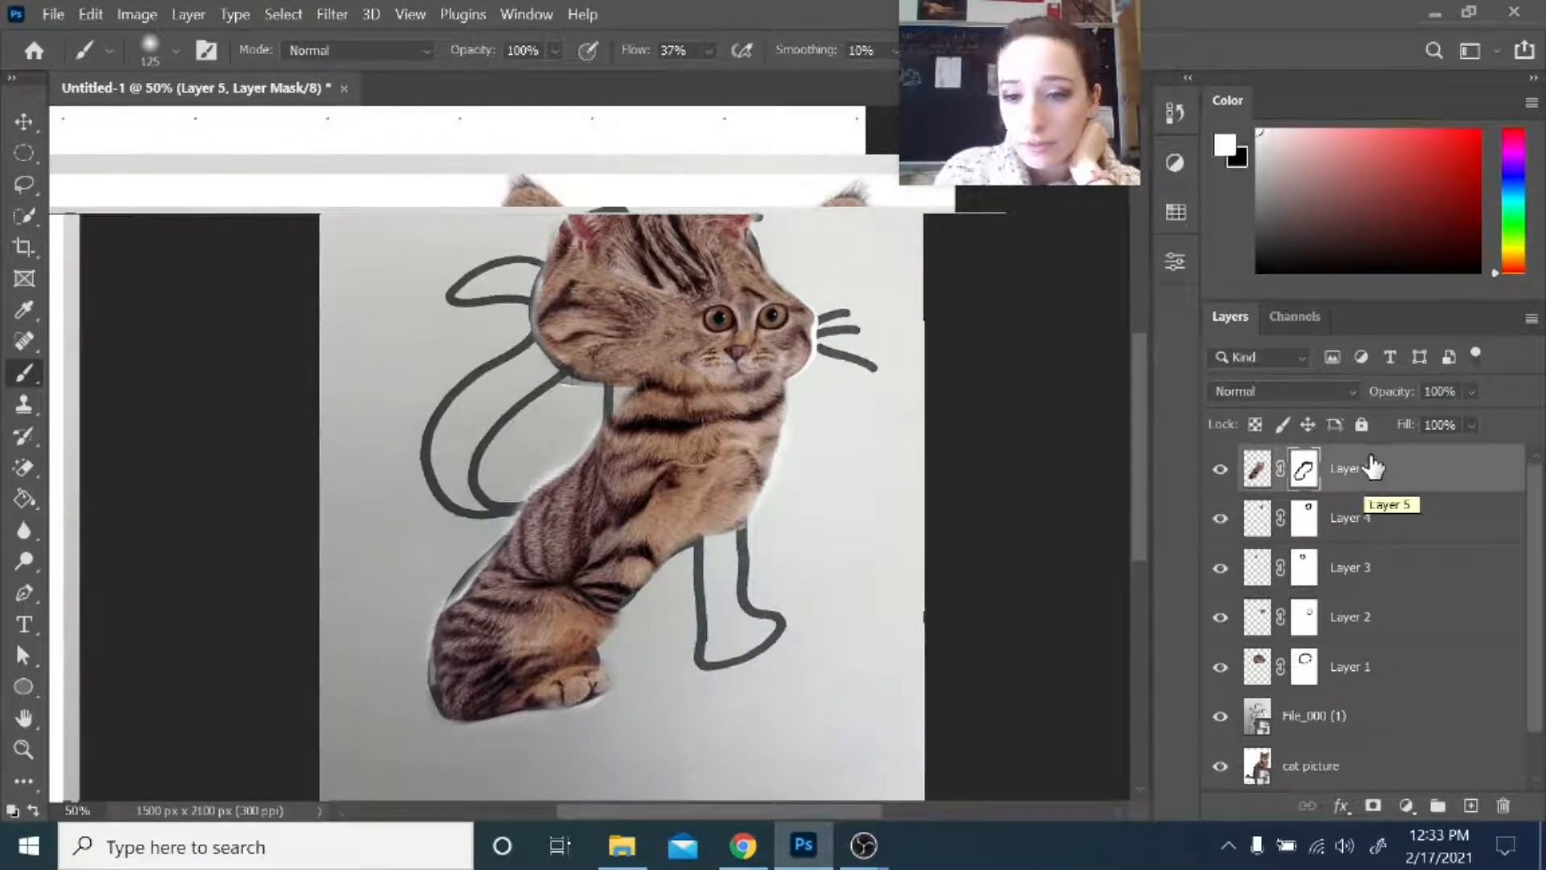
- Move Layer 5 directly below Layer 1 and set up a black brush at 46% opacity on Layer 1's mask
left_click_drag(1373, 468, 1381, 682)
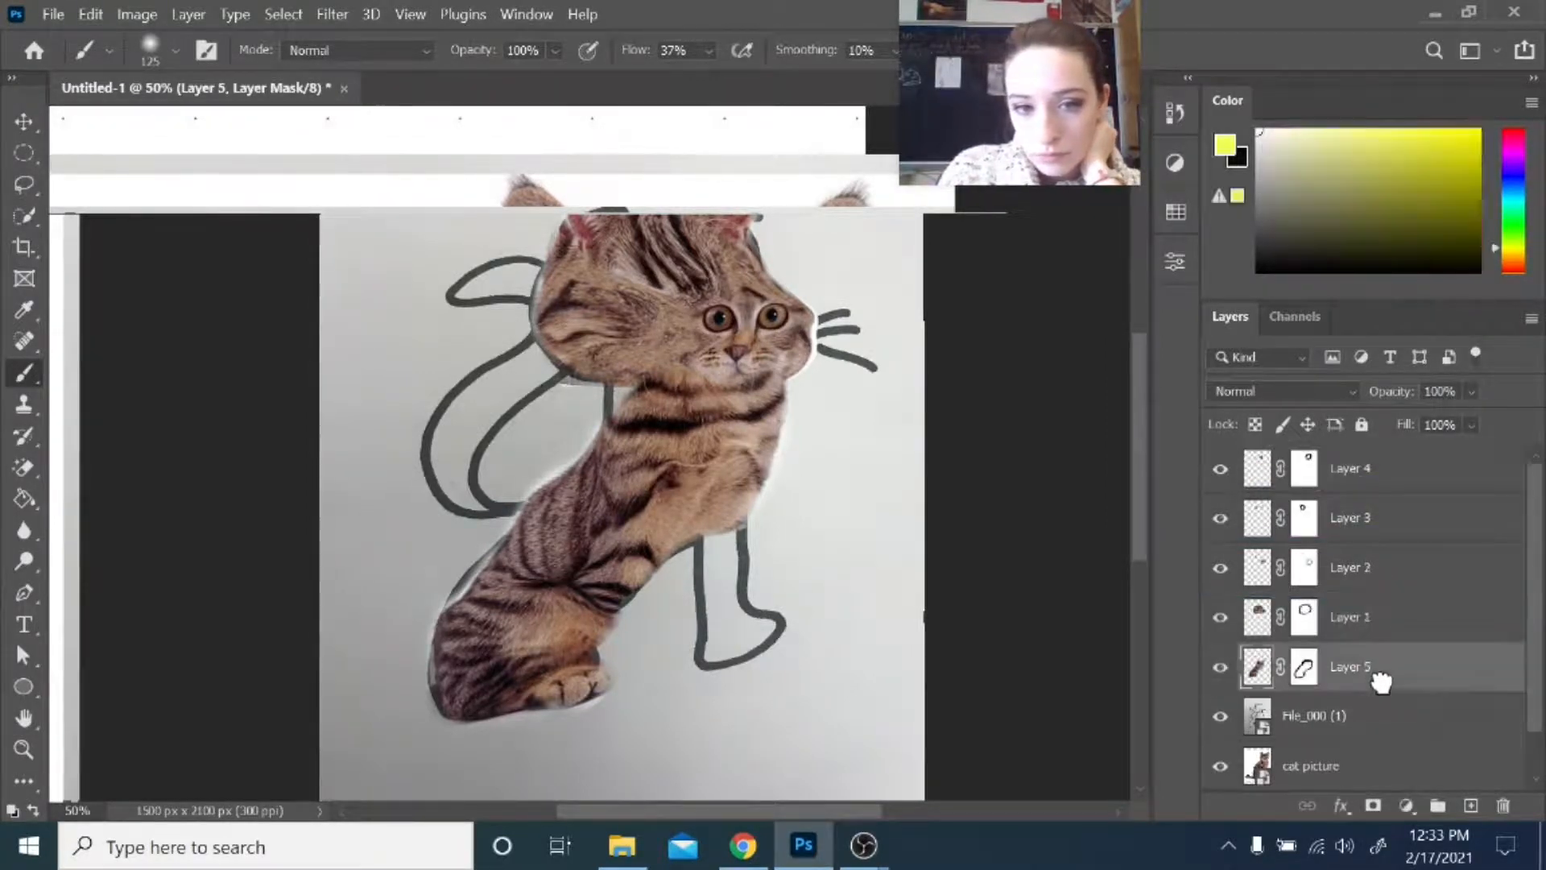
left_click(1305, 617)
left_click(555, 50)
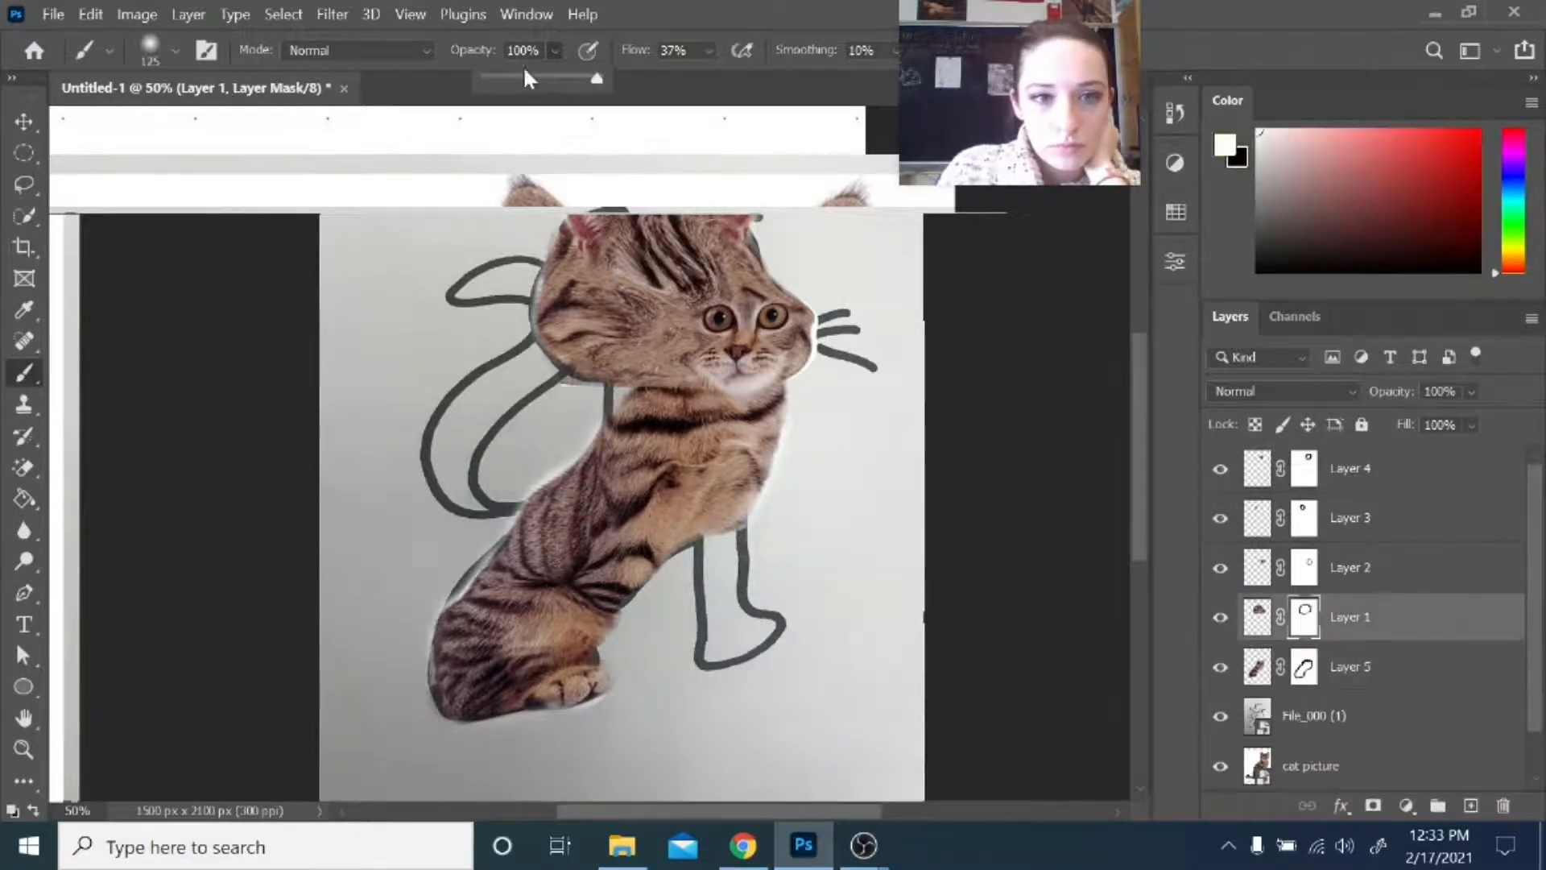
left_click(524, 78)
key("x")
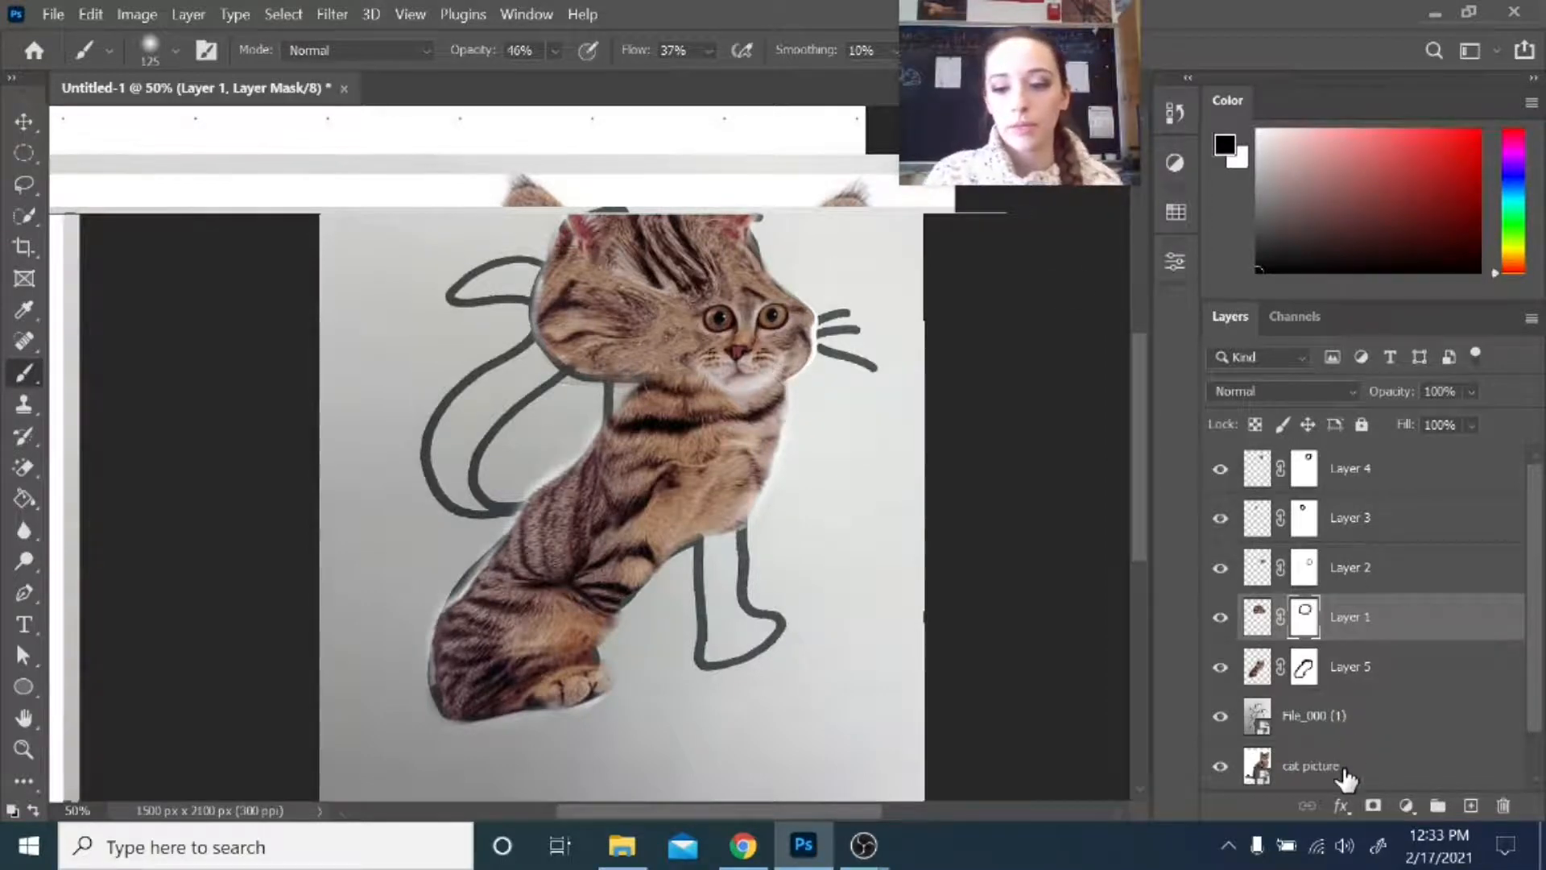
- Bring the cat picture to the top, lasso the front leg onto a new layer, and return the picture below the drawing
left_click_drag(1345, 774, 1336, 466)
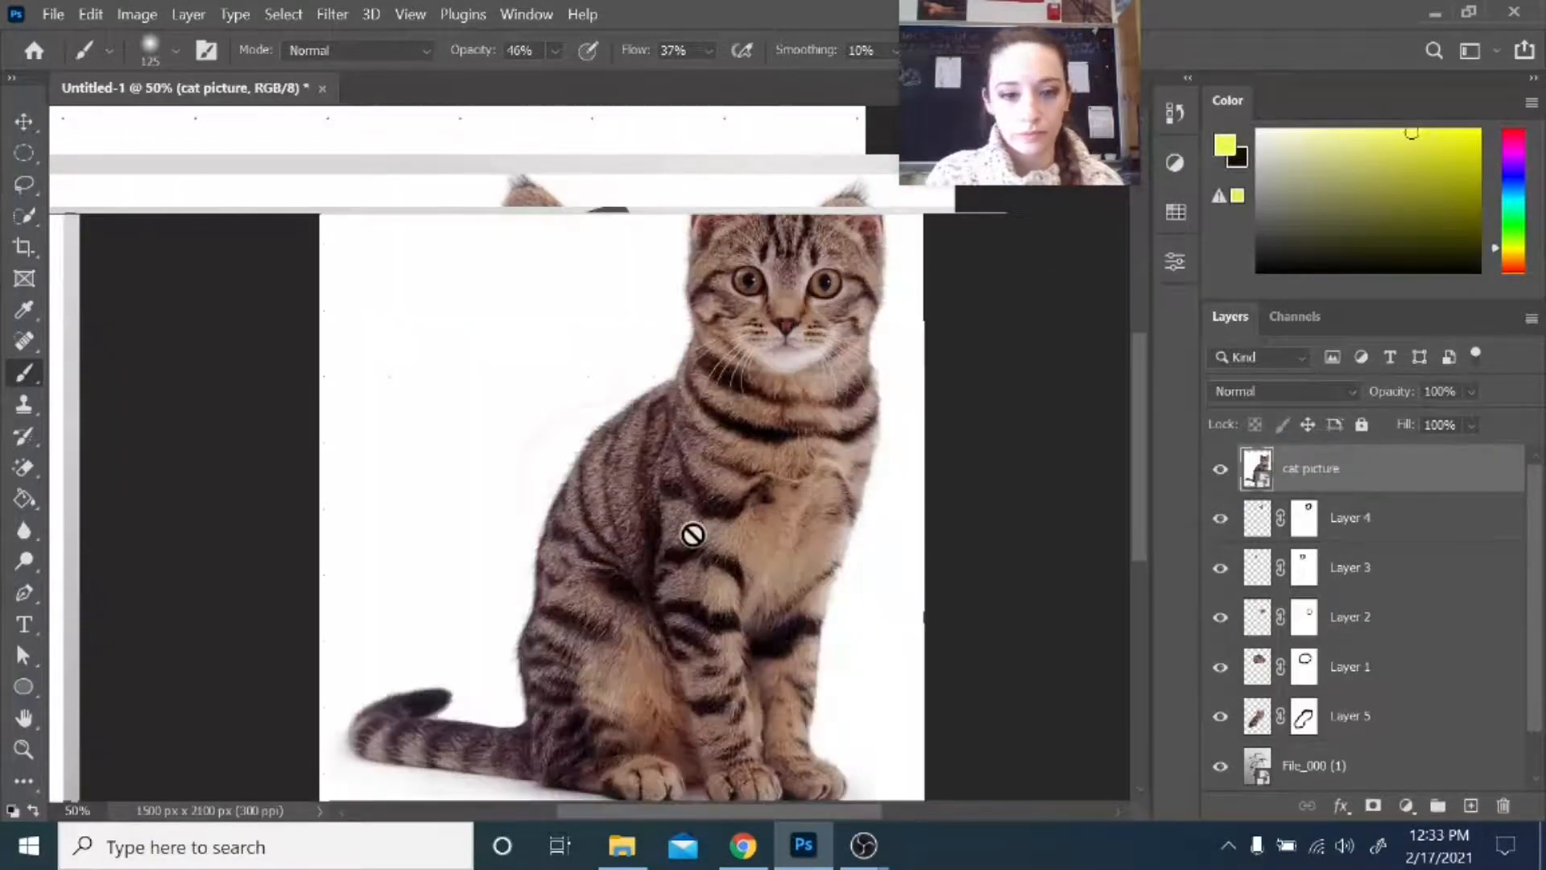
scroll(693, 535, "down", 2)
key("l")
mouse_move(662, 566)
left_mouse_down()
mouse_move(769, 597)
mouse_move(686, 628)
left_mouse_up()
right_click(675, 578)
left_click(773, 276)
mouse_move(1329, 520)
left_mouse_down()
mouse_move(1335, 837)
mouse_move(1339, 741)
left_mouse_up()
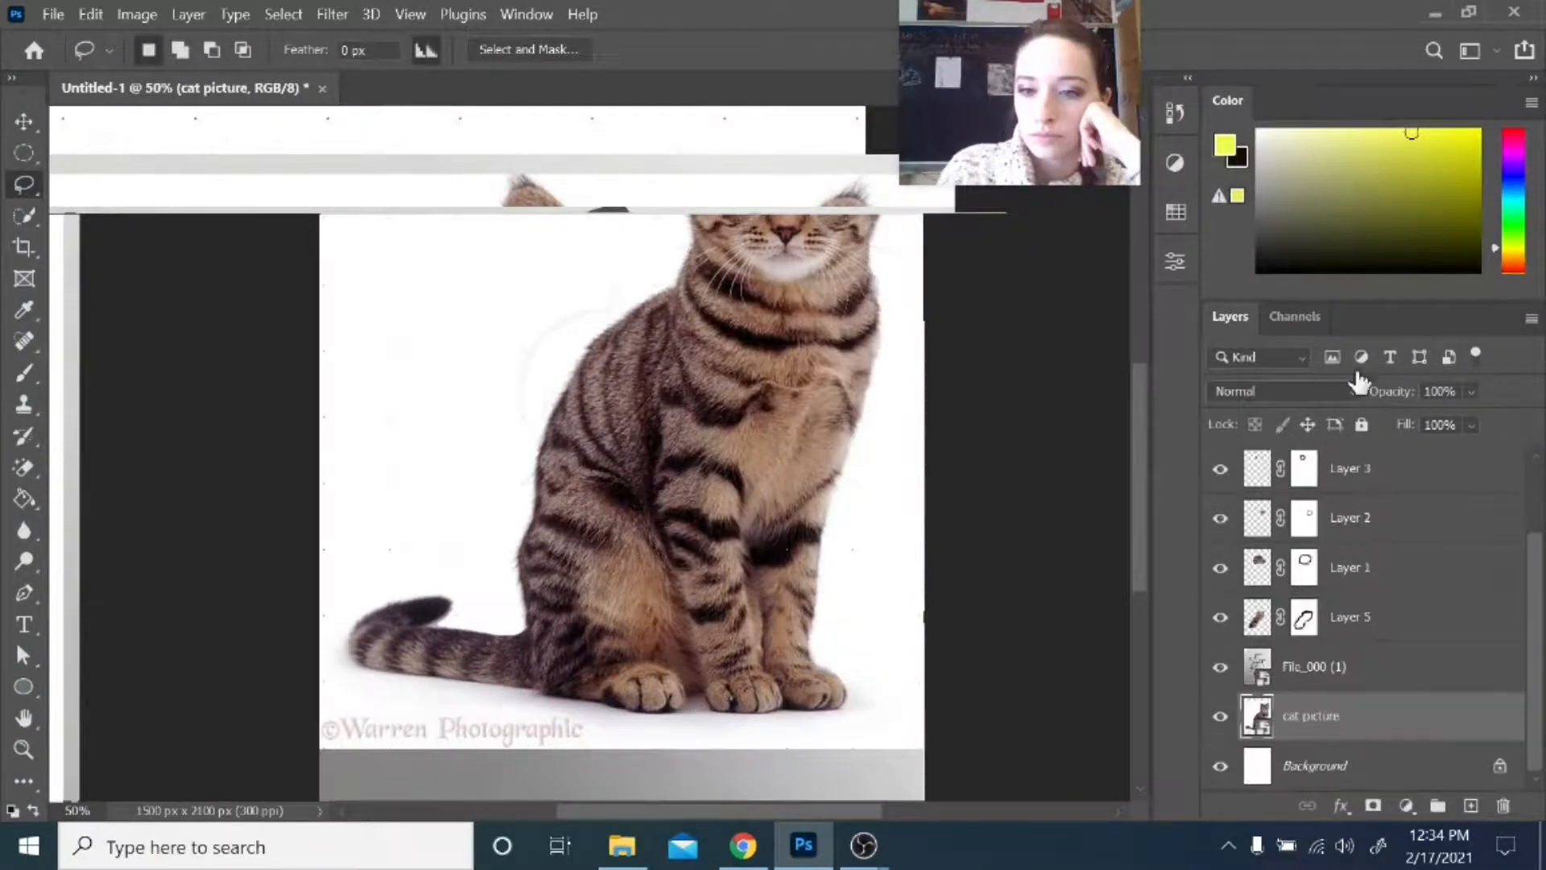
- Lower Layer 6's opacity to 43% and move the front leg over the drawn front leg
left_click_drag(1369, 299, 1387, 194)
scroll(1318, 409, "up", 3)
left_click(1311, 419)
left_click(1472, 339)
left_click_drag(1518, 366, 1450, 366)
left_click(1310, 419)
key("v")
left_click_drag(738, 525, 757, 490)
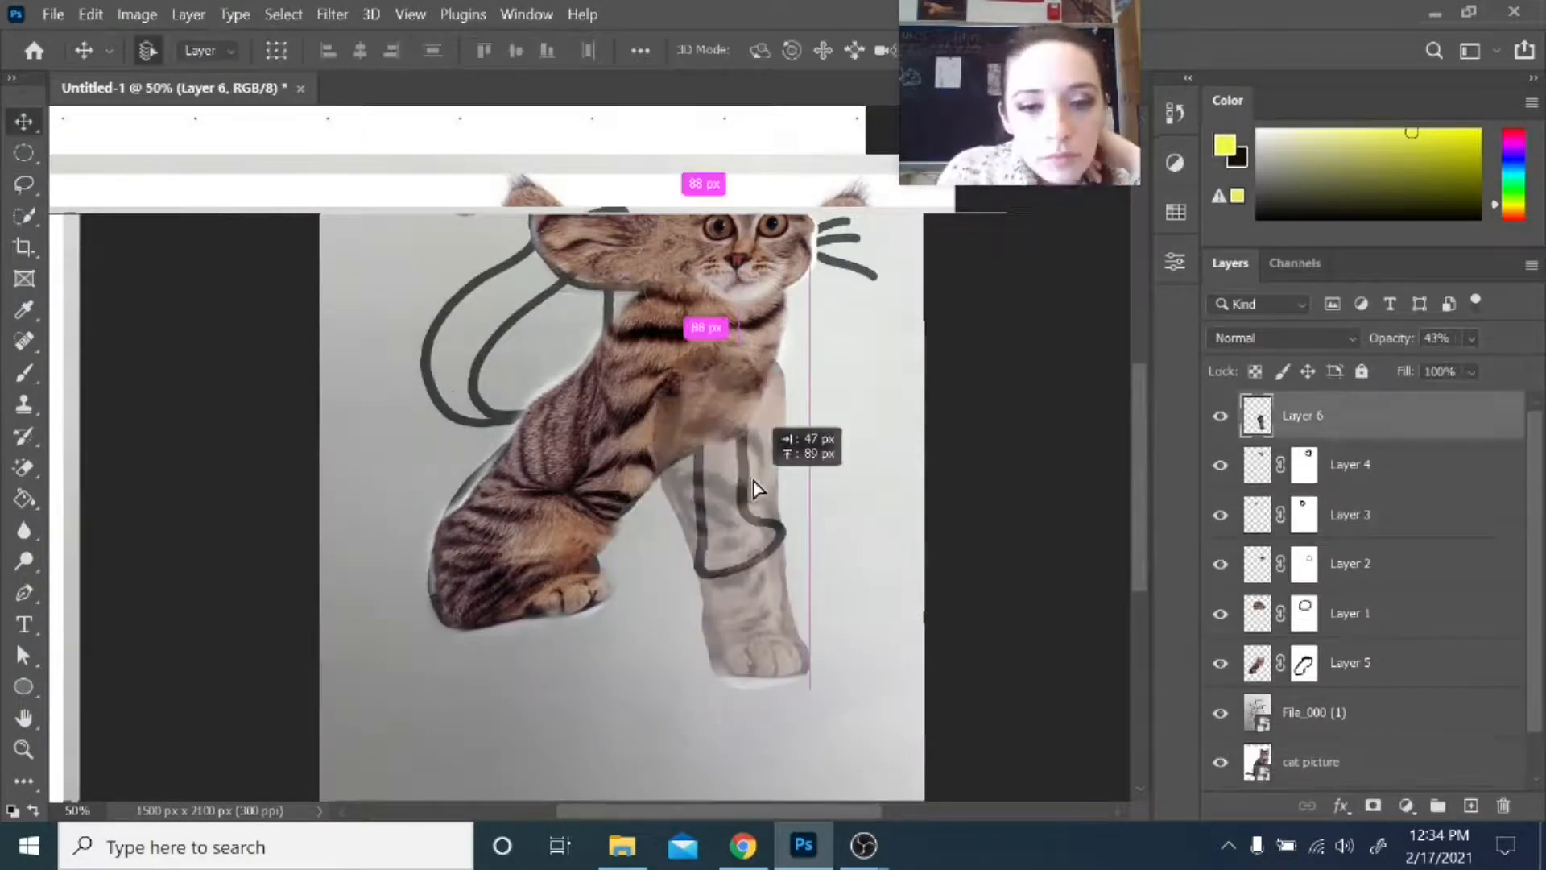
- Scale down and rotate the Layer 6 leg to line up with the drawn front leg
key("ctrl+t")
left_click_drag(812, 346, 761, 452)
left_click_drag(715, 470, 729, 387)
left_click_drag(728, 341, 709, 342)
left_click_drag(725, 475, 773, 453)
- Warp the Layer 6 leg and paw to the drawn outline, then apply the transform and restore 100% layer opacity
right_click(689, 418)
left_click(737, 513)
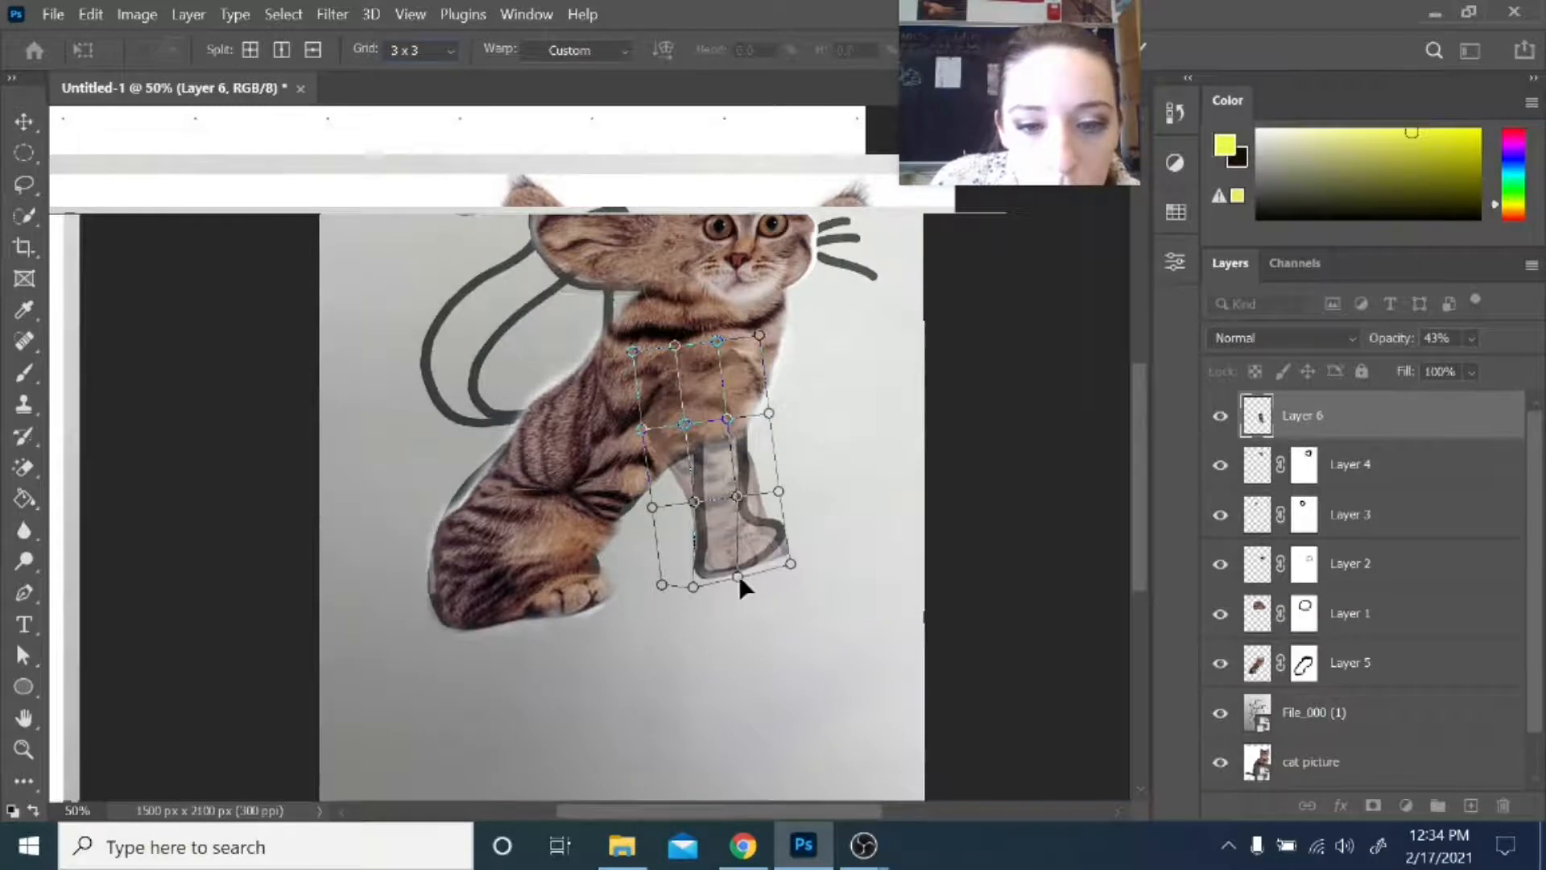
left_click_drag(737, 577, 741, 584)
left_click_drag(771, 531, 770, 523)
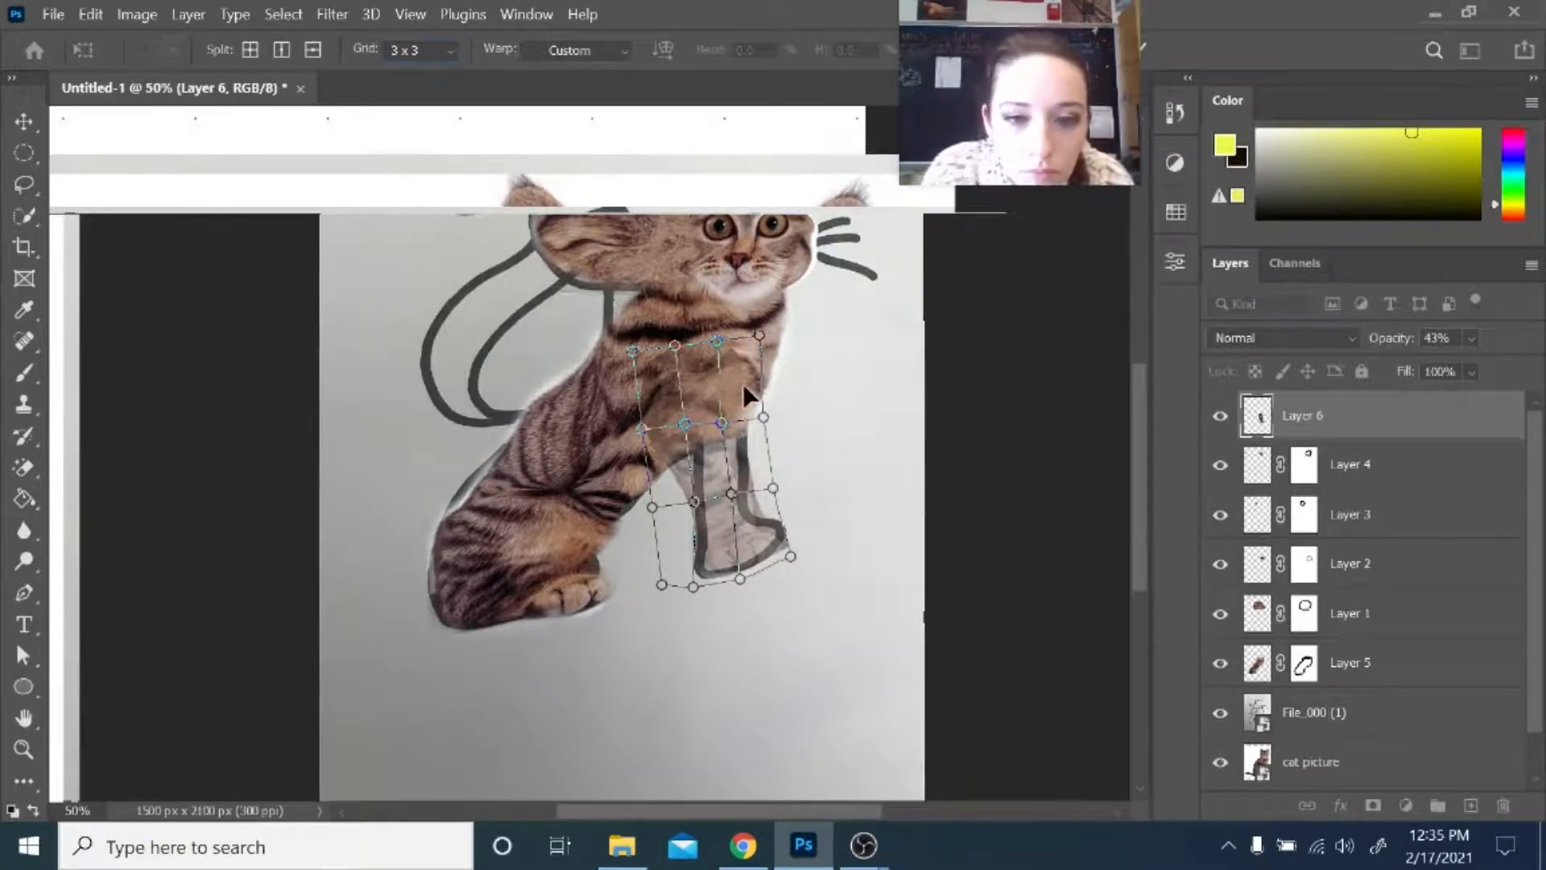
left_click_drag(743, 385, 748, 377)
left_click_drag(778, 484, 763, 494)
left_click_drag(642, 430, 702, 416)
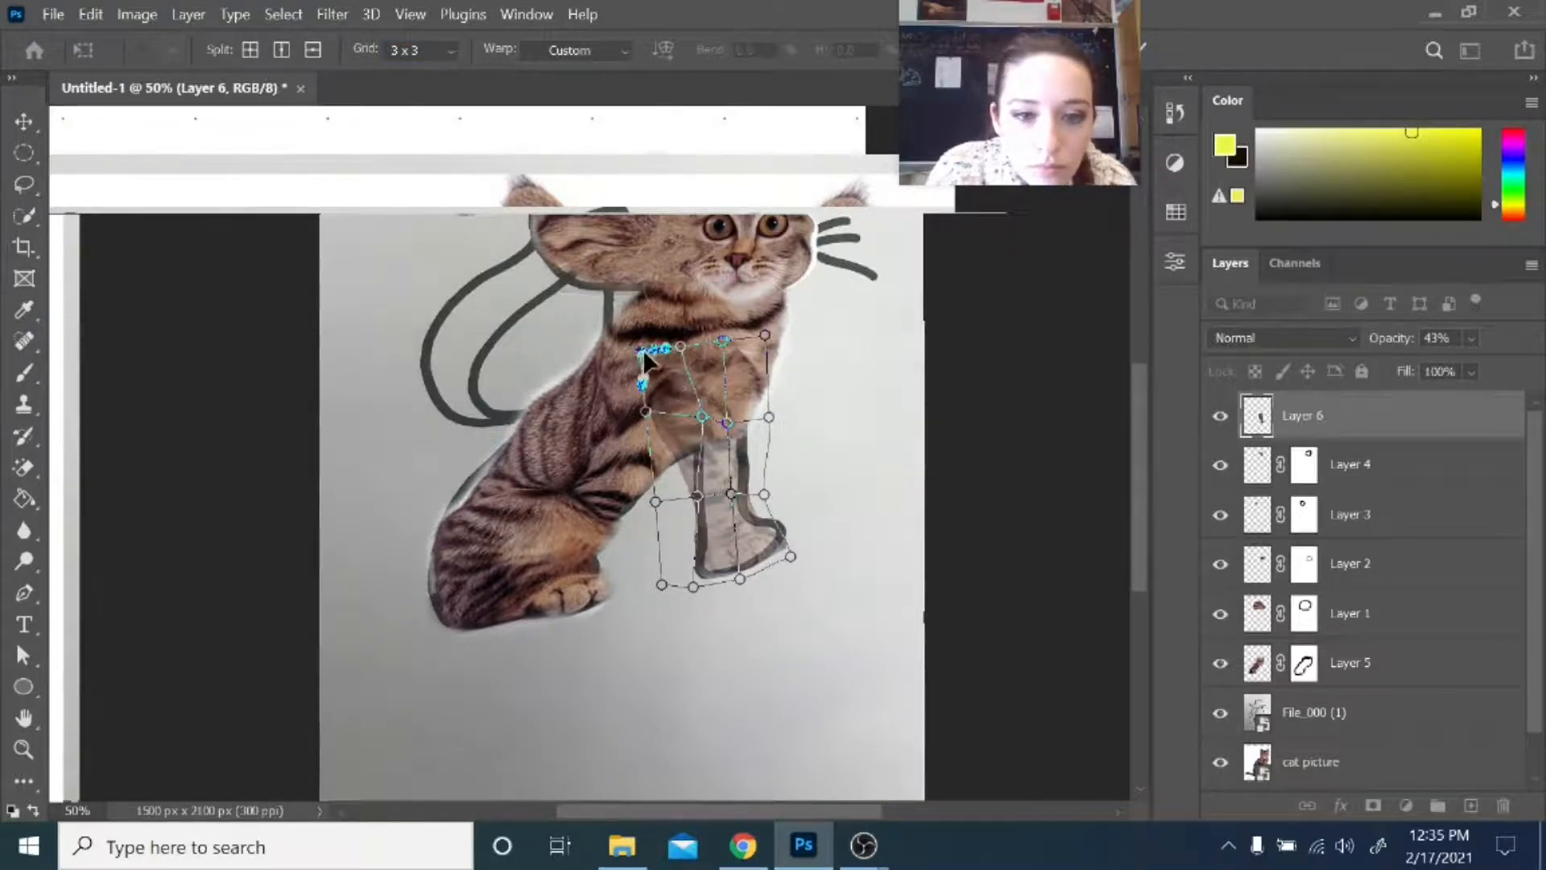
left_click(652, 414)
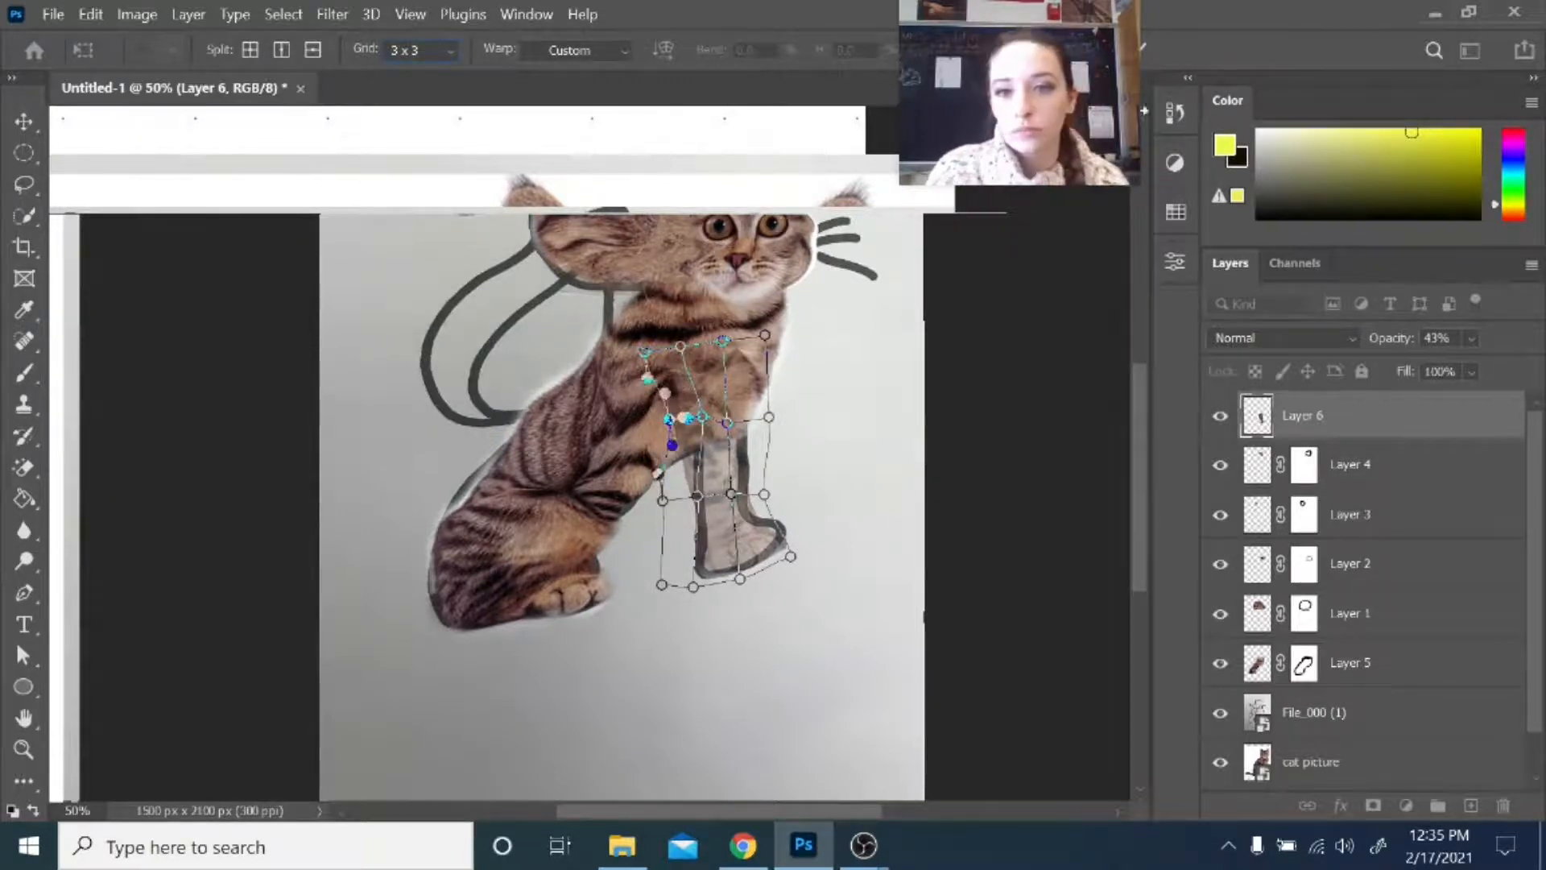
key("Return")
key("0")
- Add a mask to Layer 6 and paint away the backdrop around the paw, blending the shoulder at 58% brush opacity
left_click(1373, 805)
key("z")
left_click(737, 445)
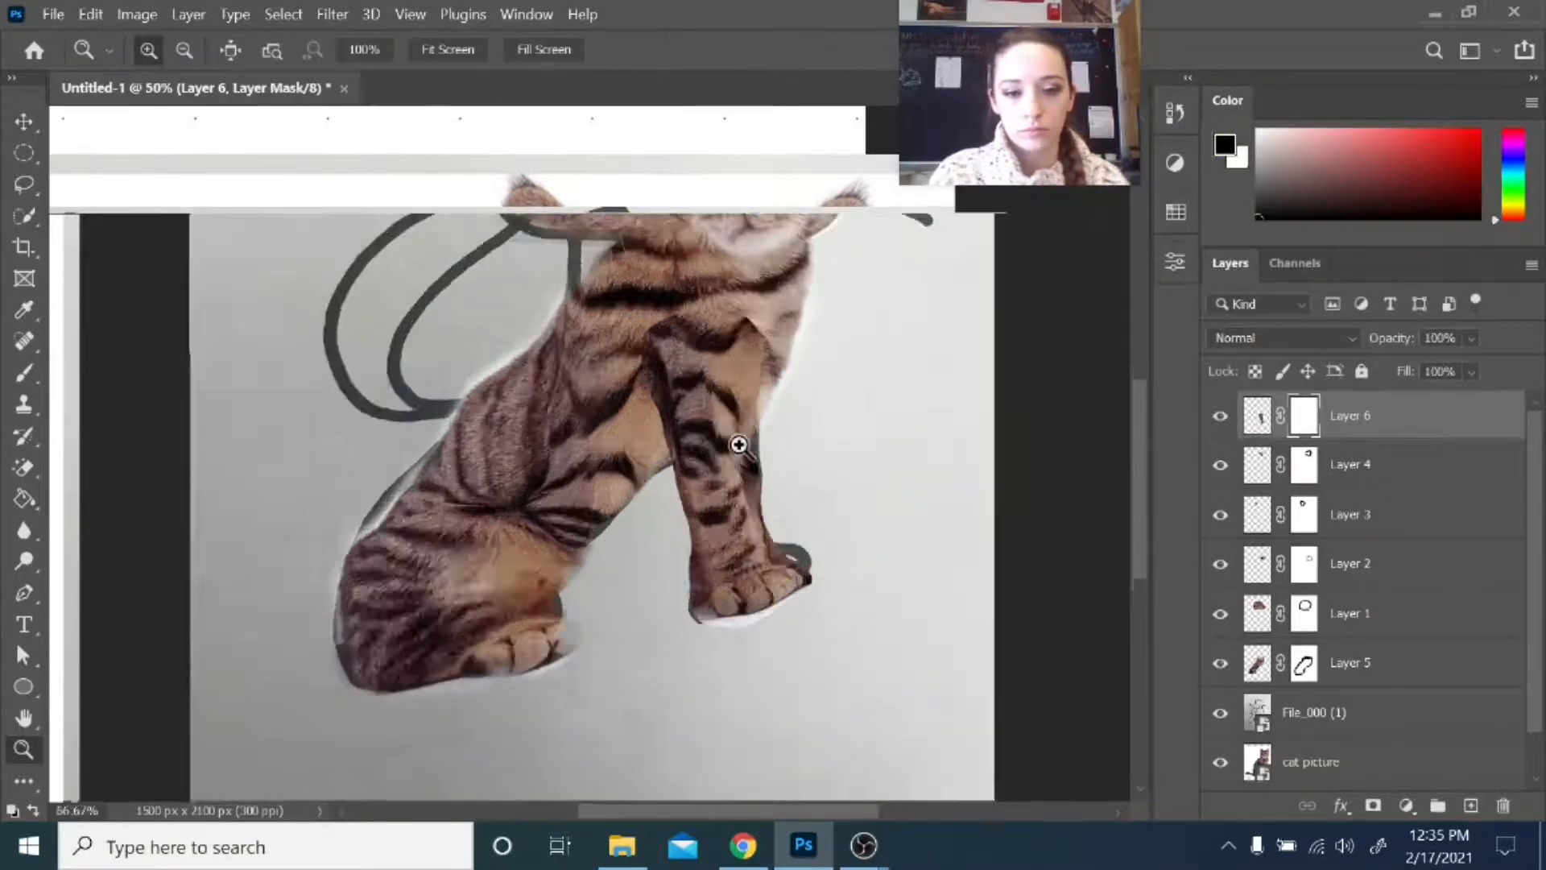
left_click(737, 444)
key("b")
key("0")
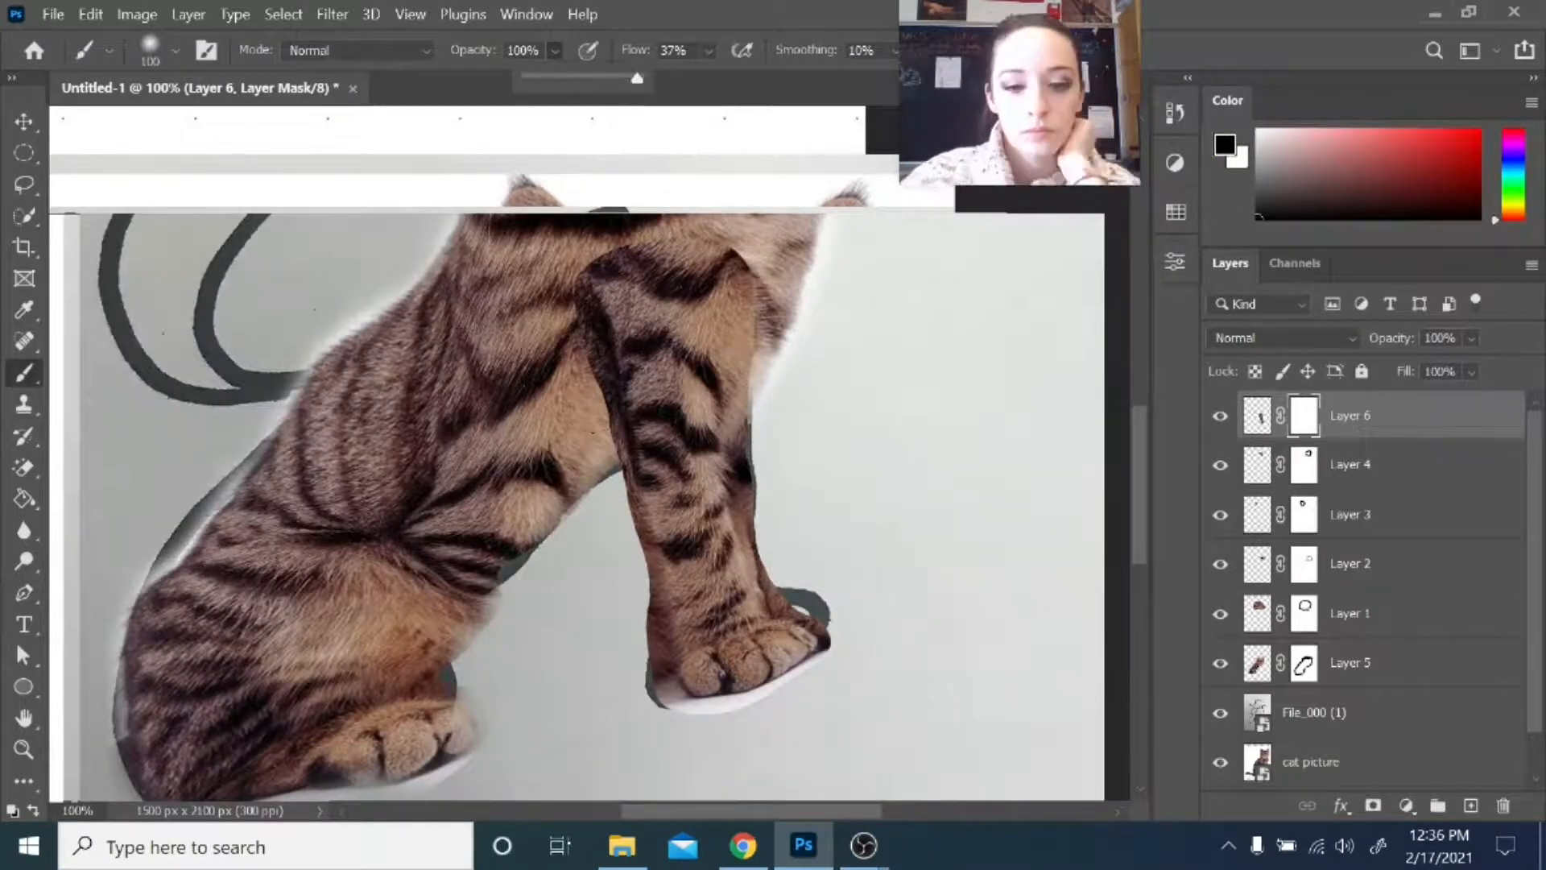
mouse_move(831, 674)
left_mouse_down()
mouse_move(611, 493)
mouse_move(705, 256)
mouse_move(773, 451)
mouse_move(685, 724)
left_mouse_up()
key("5")
key("8")
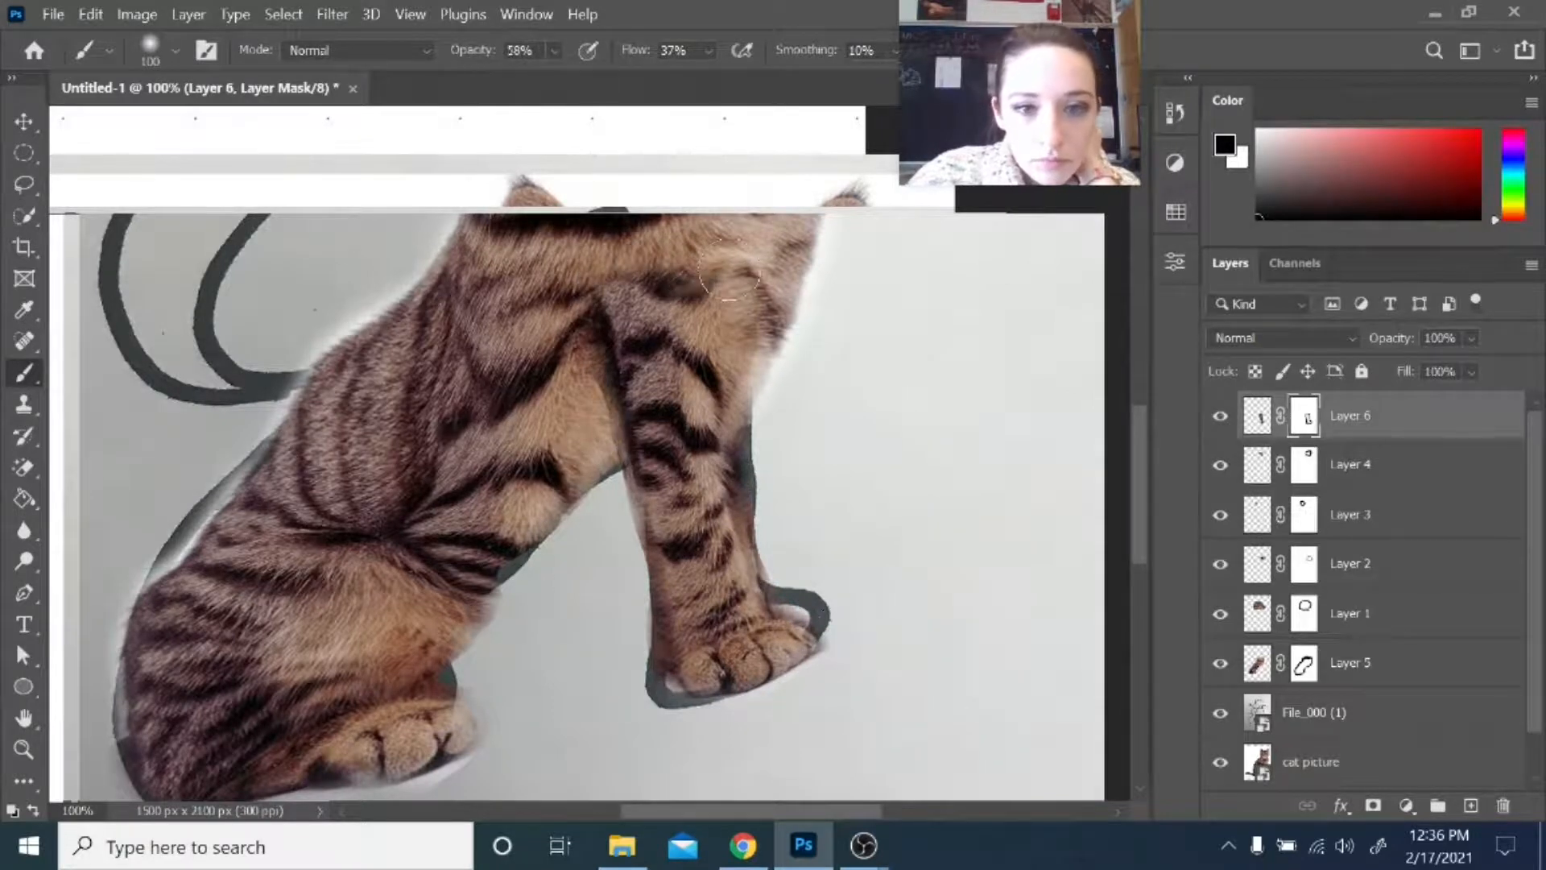
left_click_drag(602, 426, 614, 489)
- Bring the cat picture to the top of the stack and lasso the tail to copy it onto a new layer
key("z")
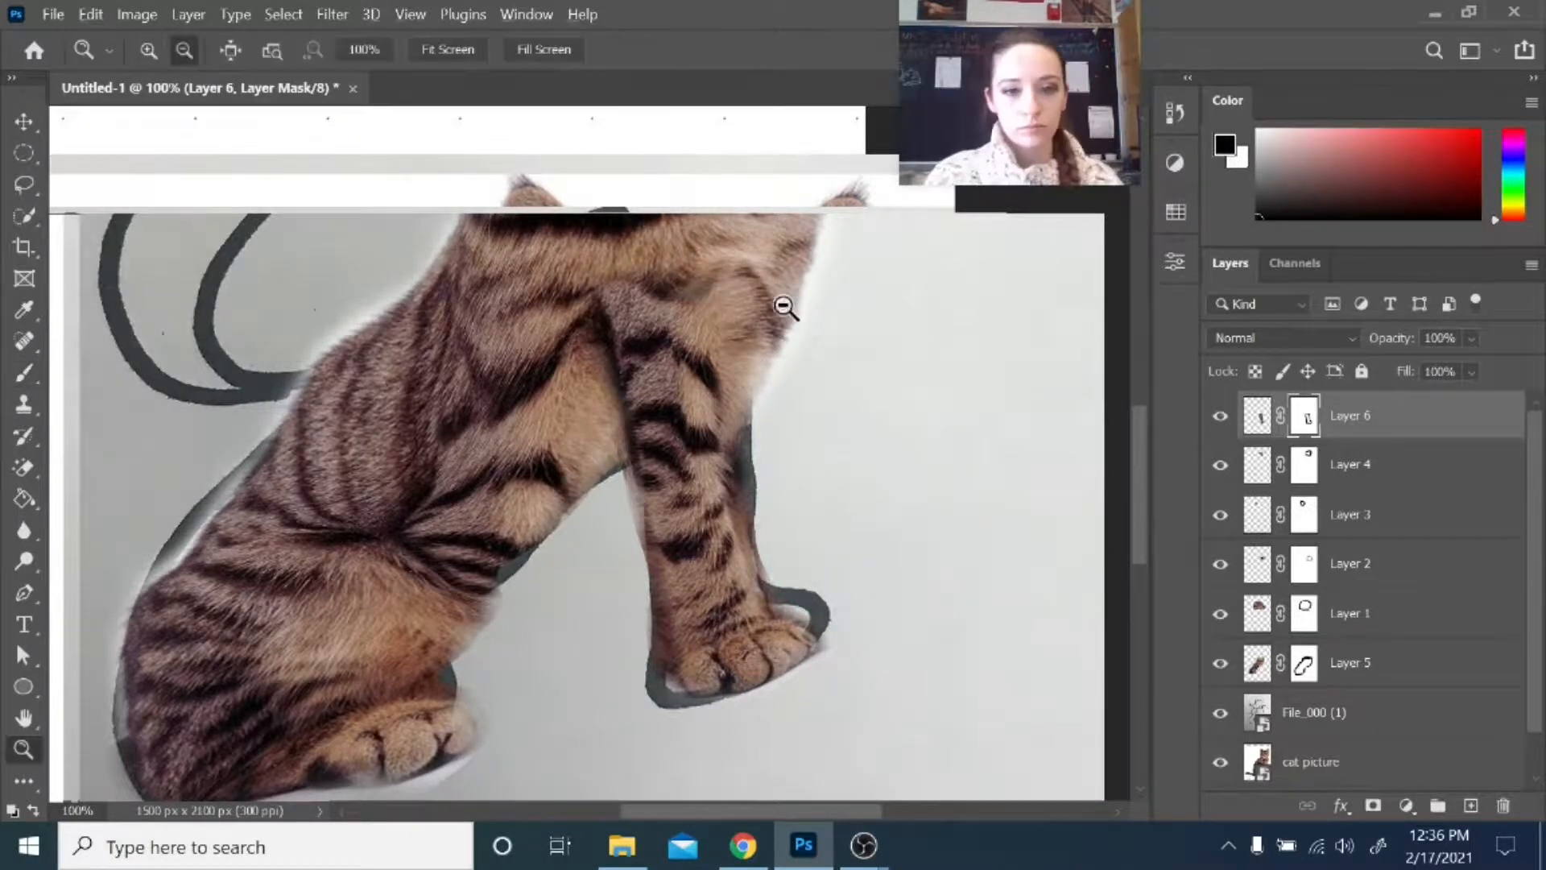
left_click(757, 369, "alt")
left_click(755, 372, "alt")
left_click(749, 386, "alt")
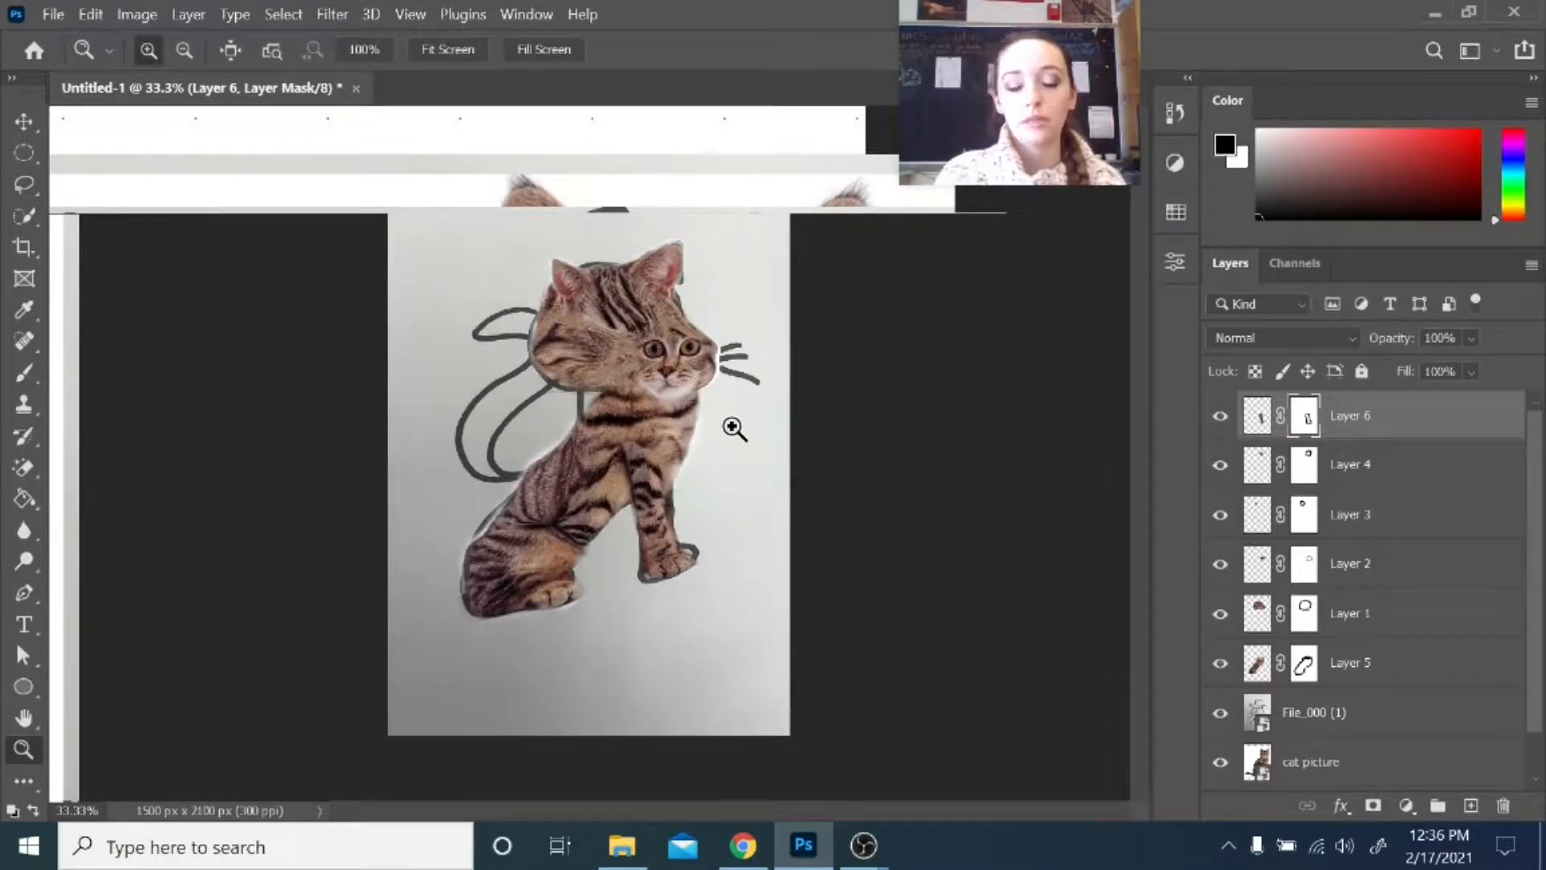
left_click_drag(1385, 765, 1391, 409)
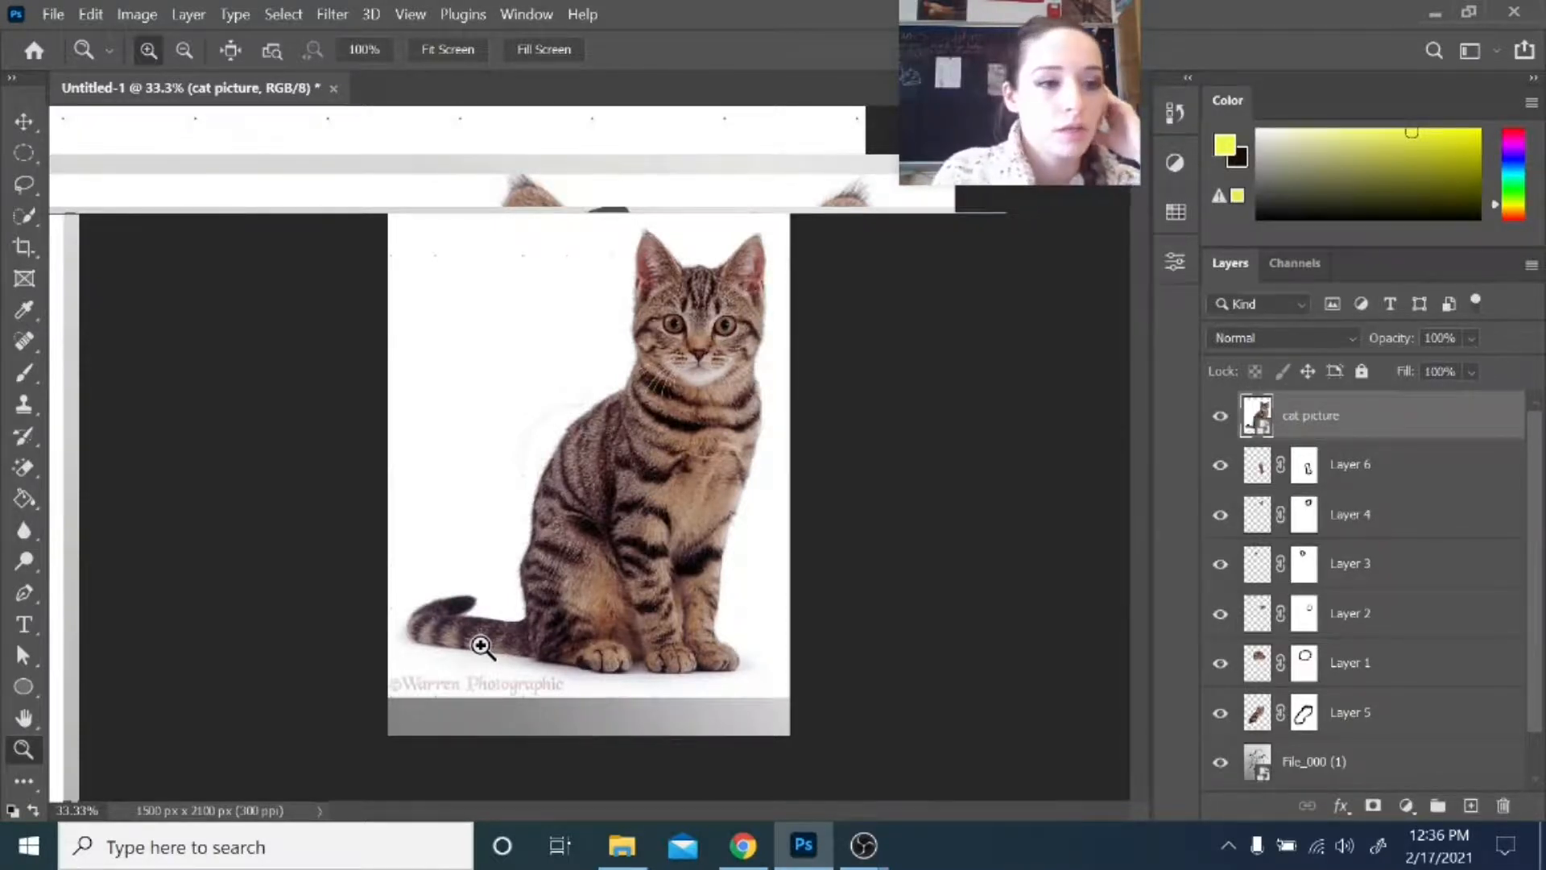
left_click(21, 187)
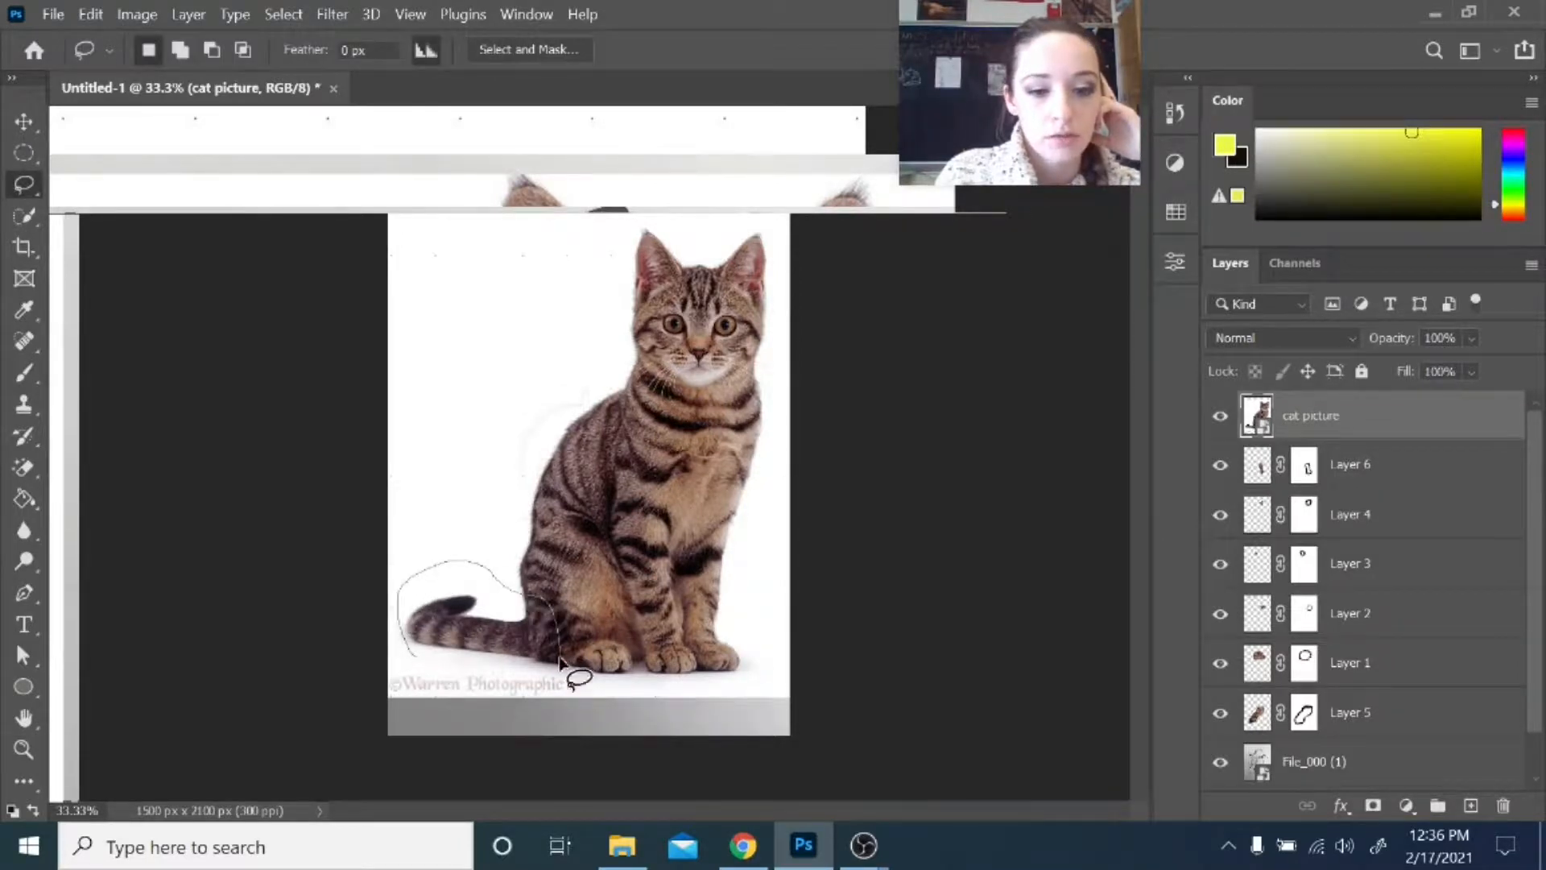
key("ctrl+j")
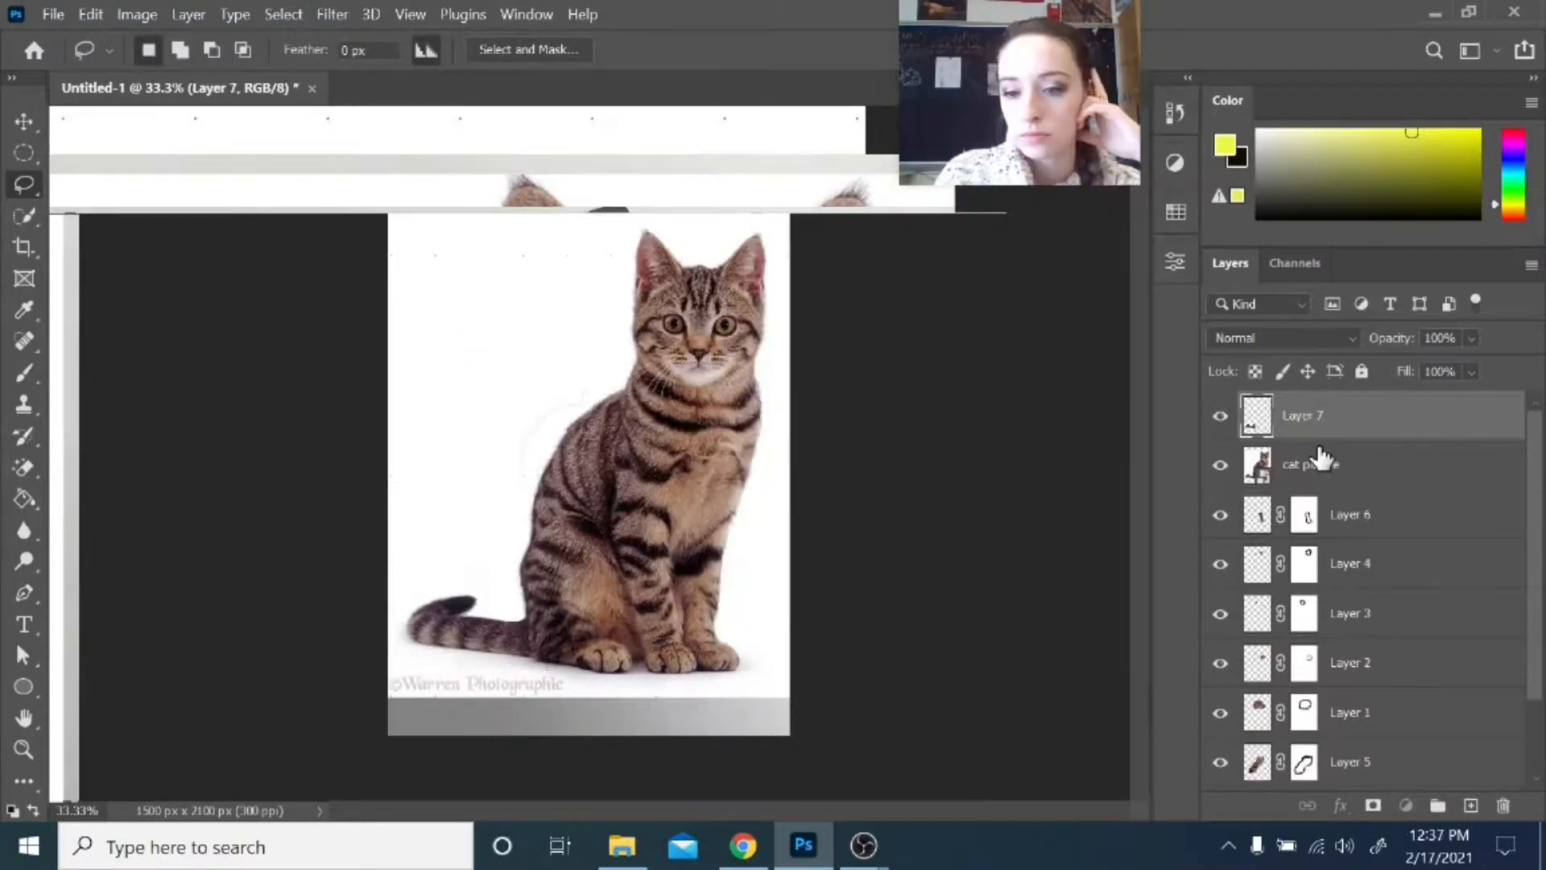
- Move the cat picture to the bottom of the layer stack, then position and rotate the Layer 7 tail over the drawn tail's base
left_click_drag(1322, 449, 1341, 769)
key("v")
left_click_drag(473, 629, 463, 471)
key("ctrl+t")
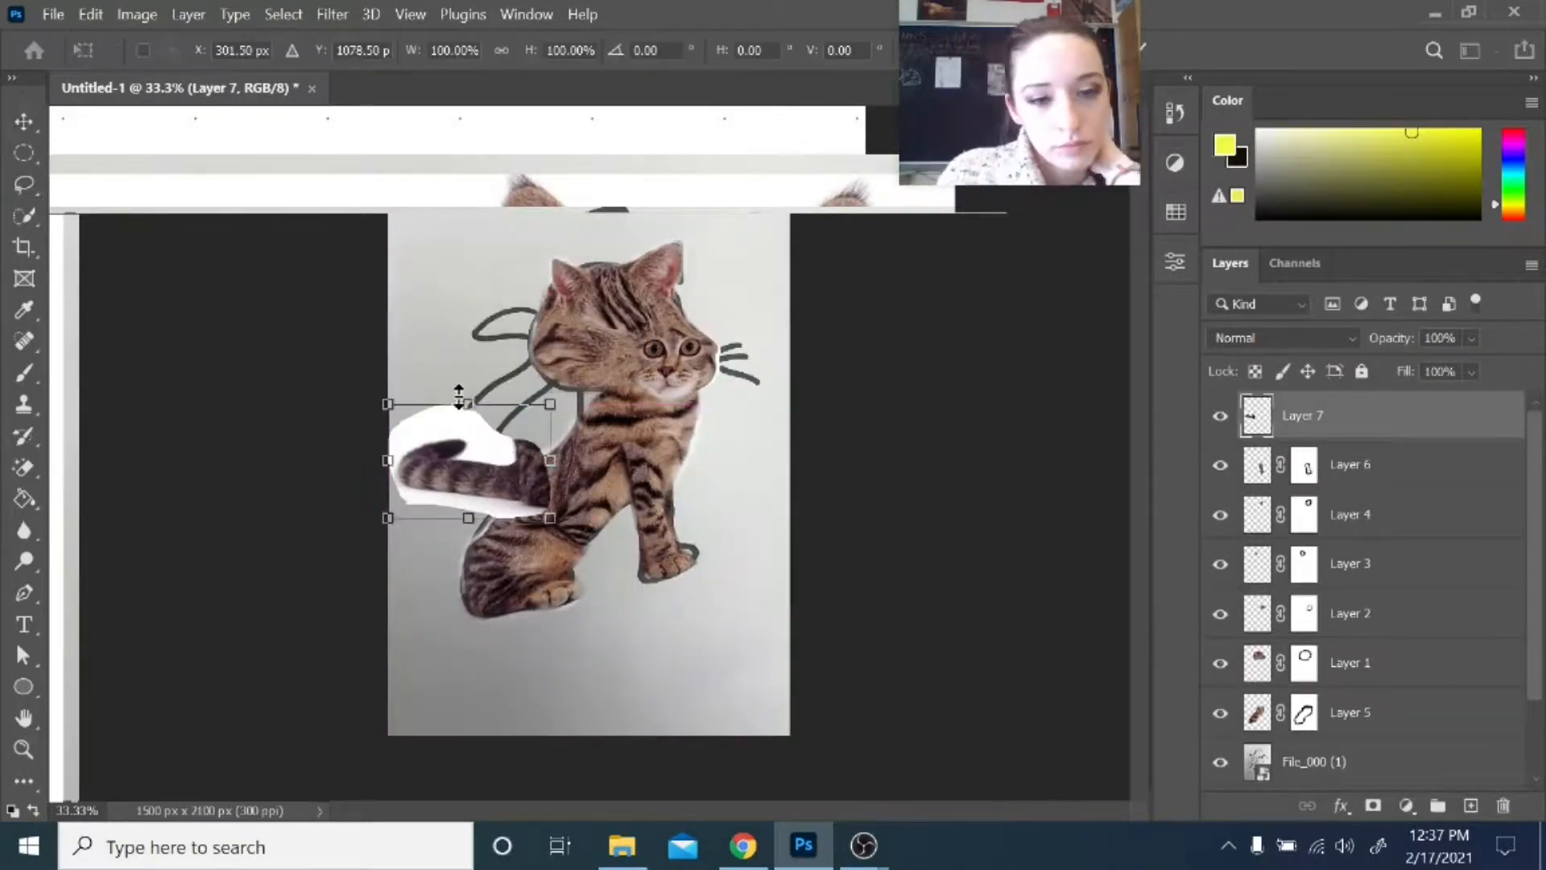
left_click_drag(459, 389, 507, 386)
left_click_drag(484, 476, 476, 458)
key("Return")
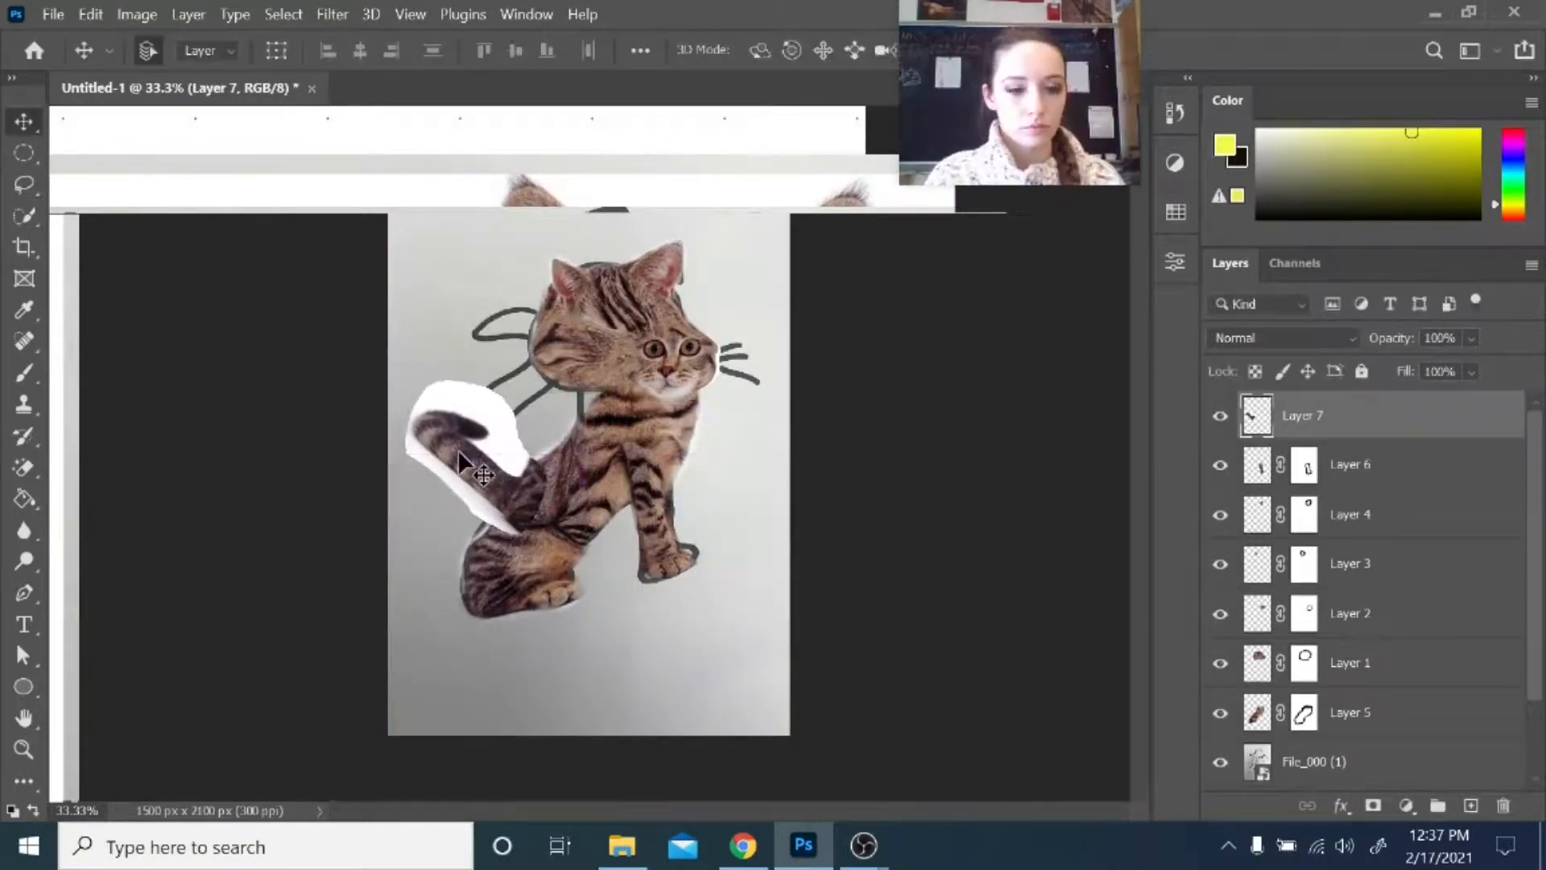
- Lower the opacity of the Layer 7 tail to 68% so the drawing shows through
key("z")
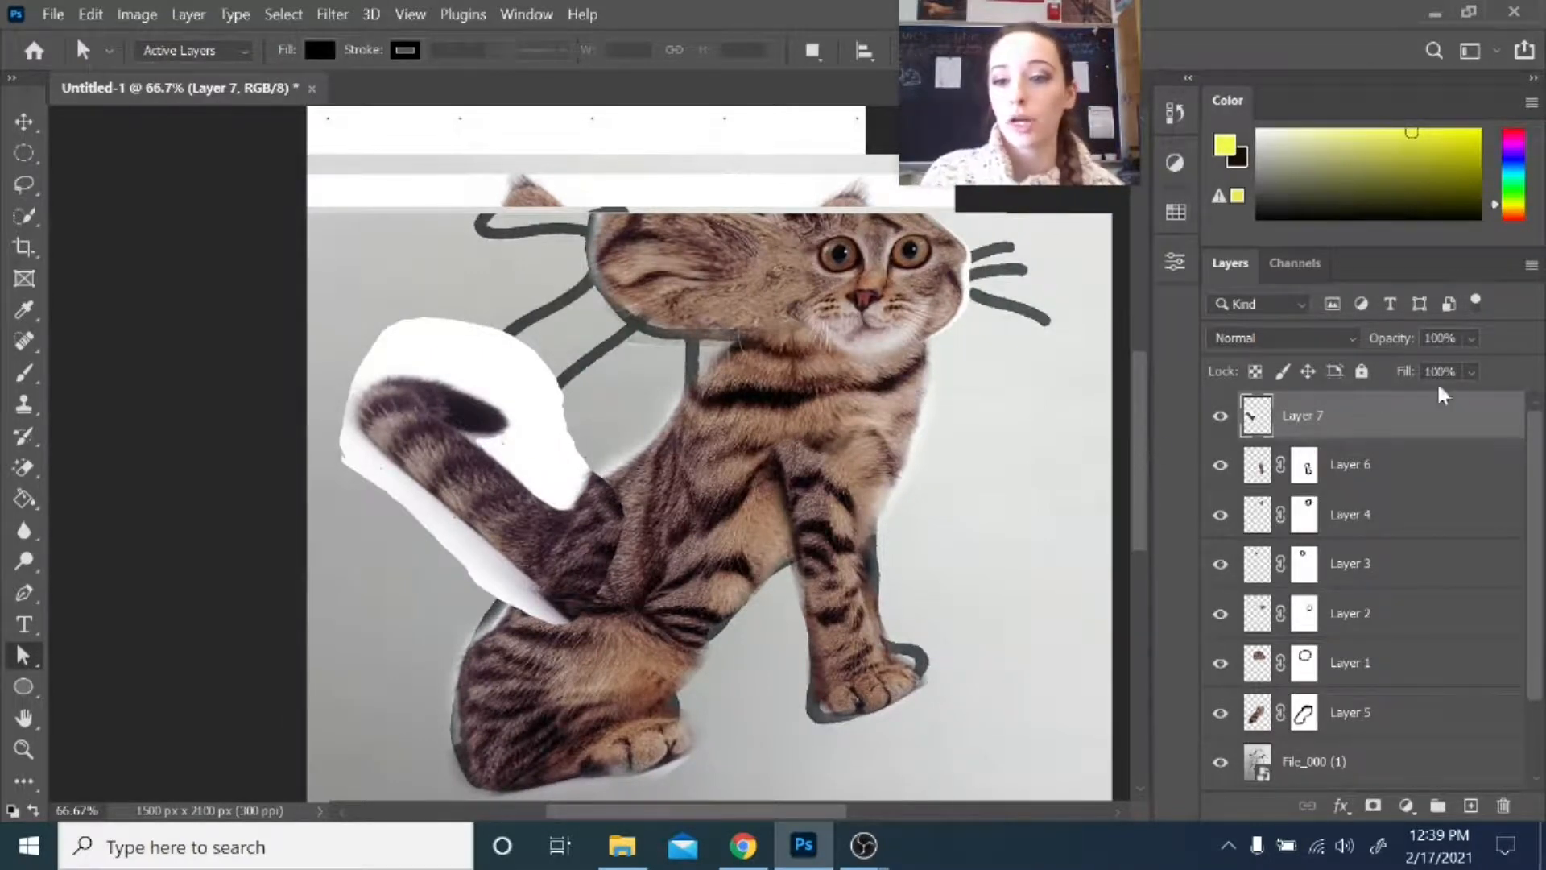
left_click(1472, 339)
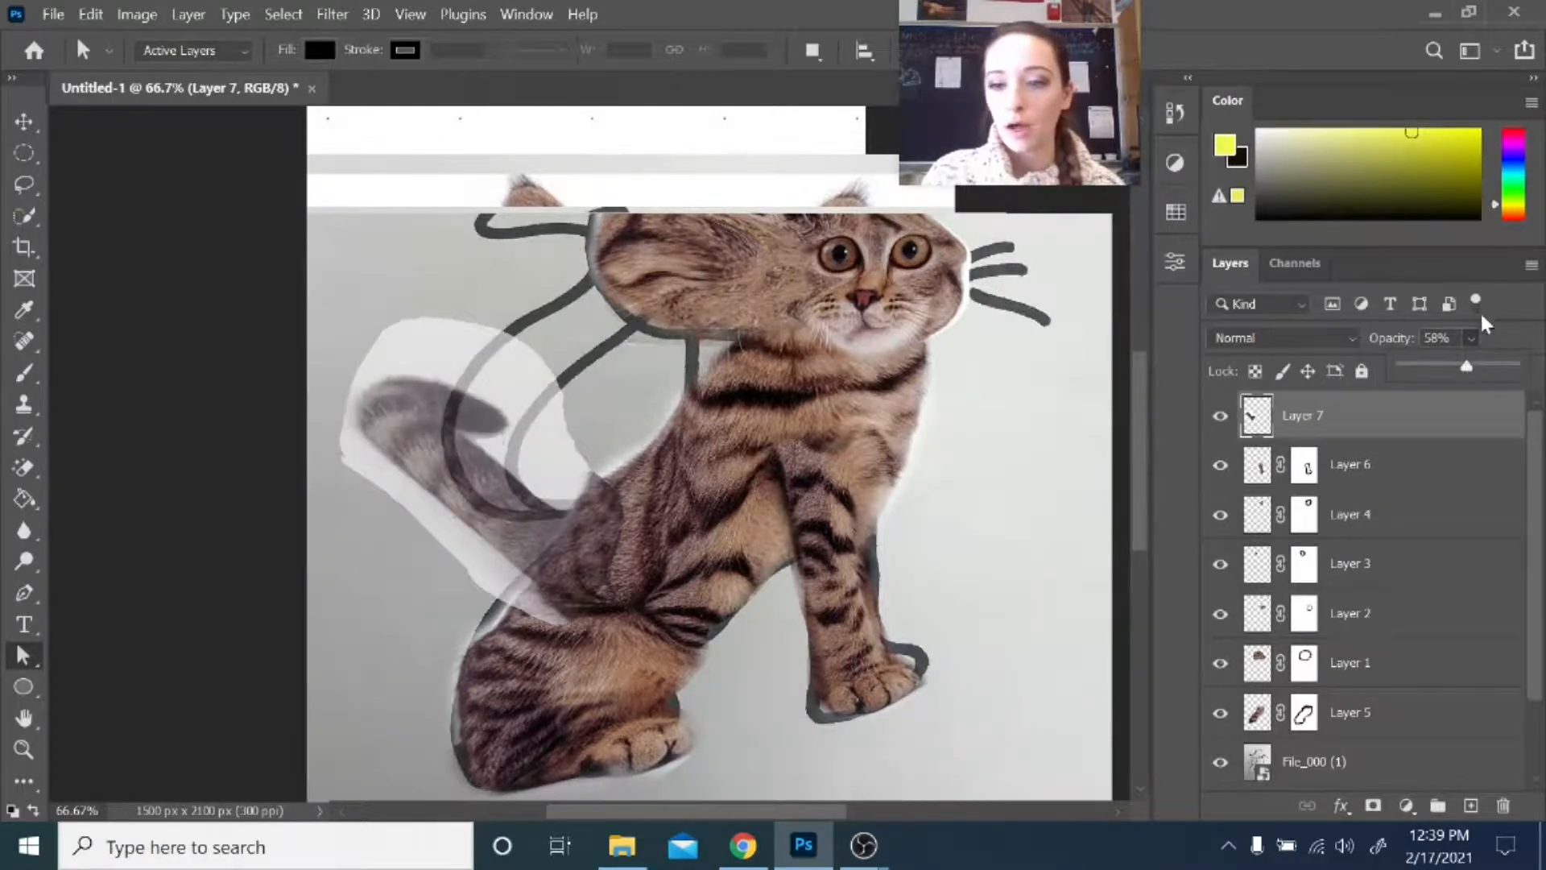
left_click_drag(1467, 371, 1480, 371)
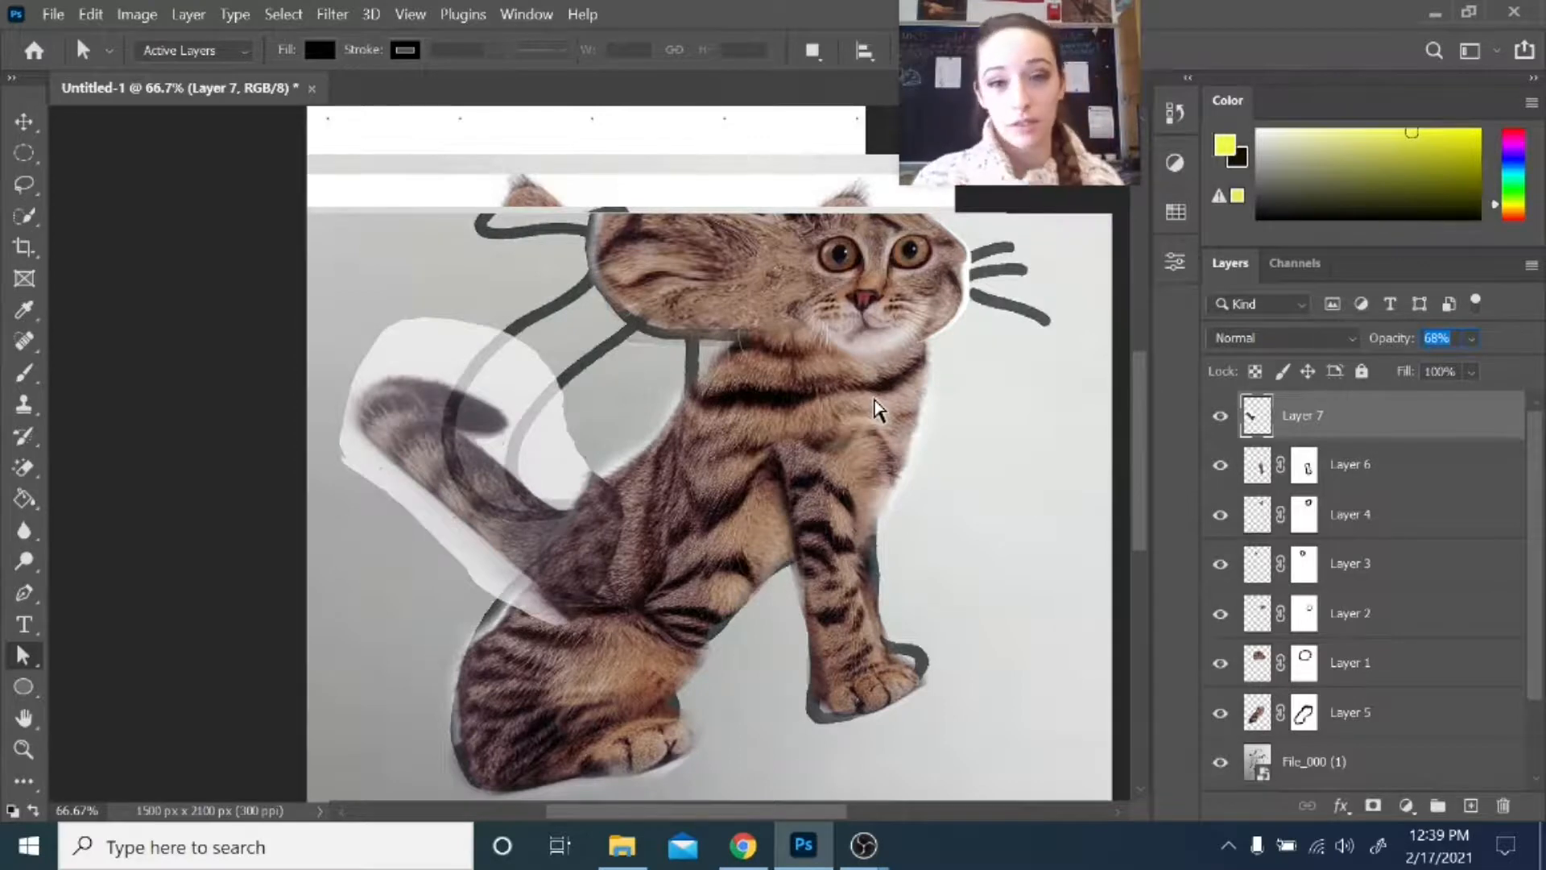
left_click(1337, 414)
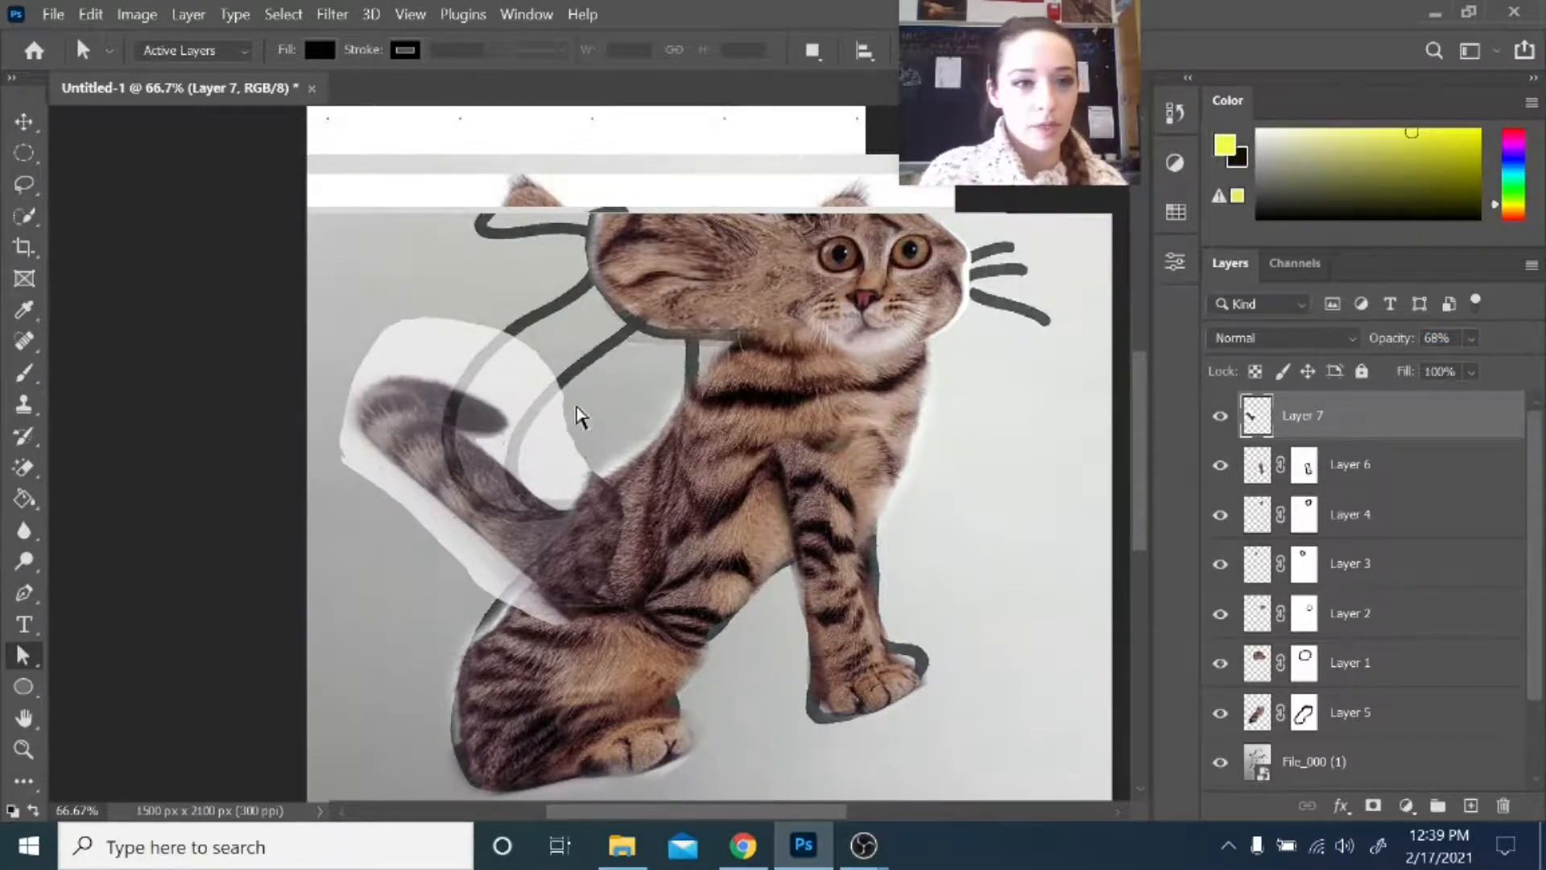
- Puppet Warp the Layer 7 tail with three pins along its length, bending it upward to follow the drawn curve, and apply it
left_click(90, 14)
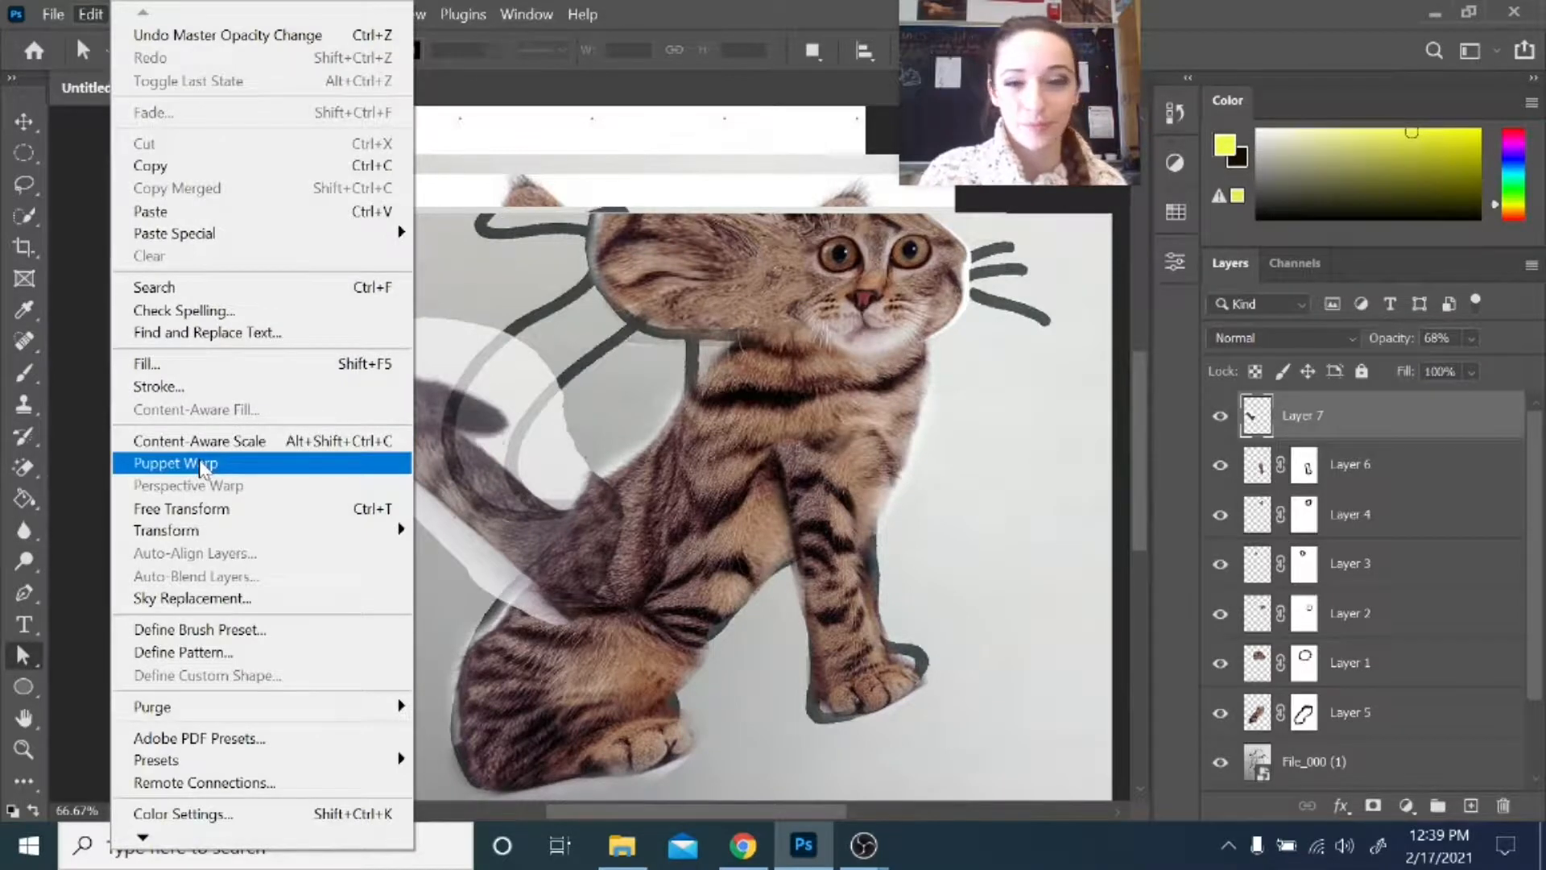
left_click(201, 465)
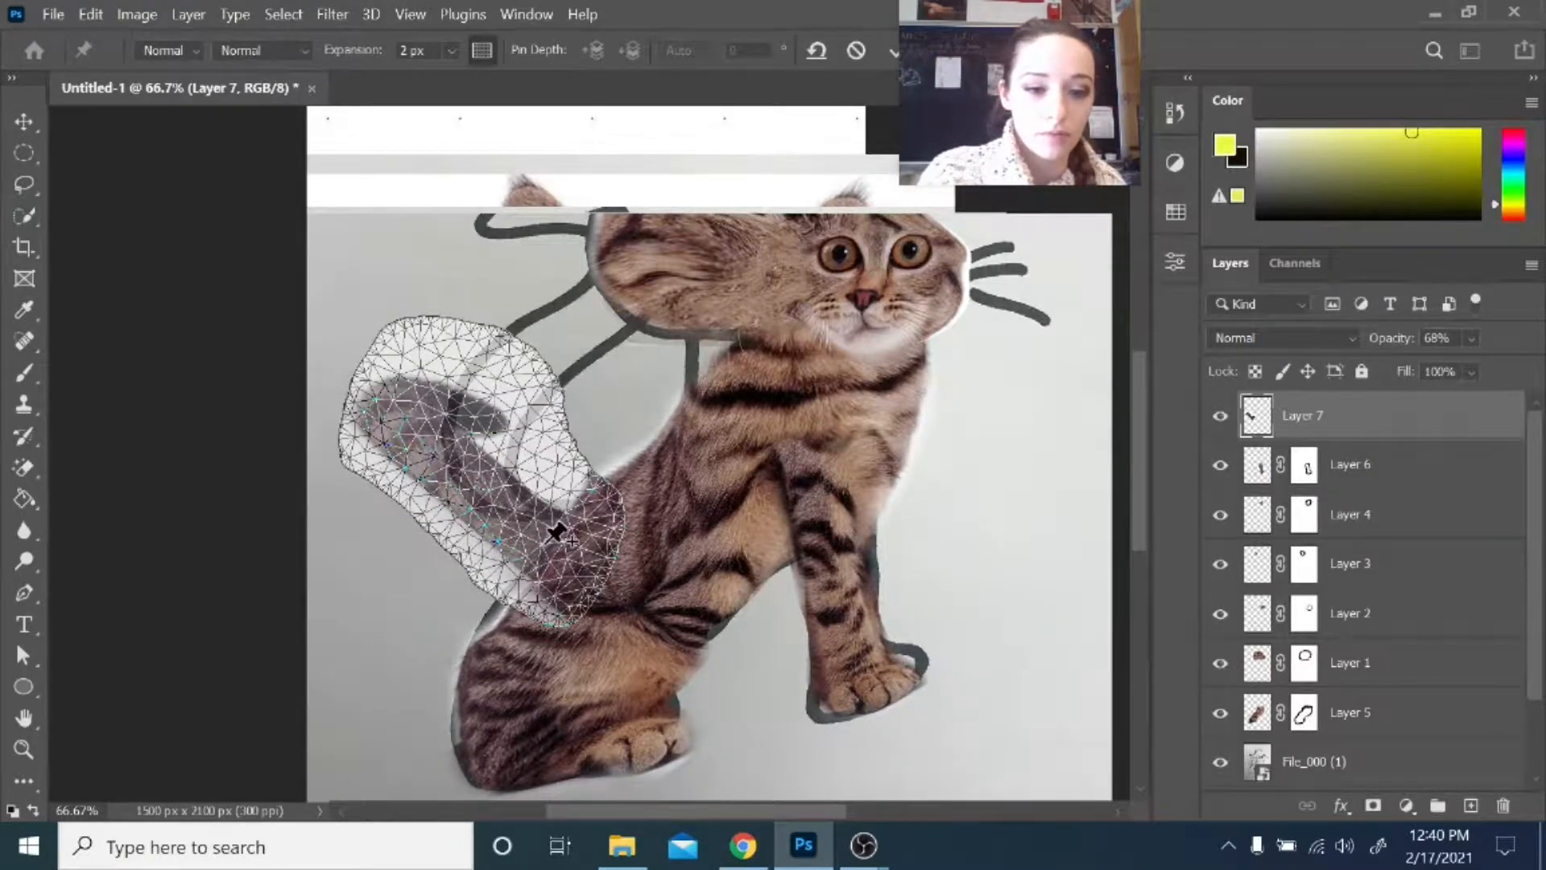
left_click(552, 553)
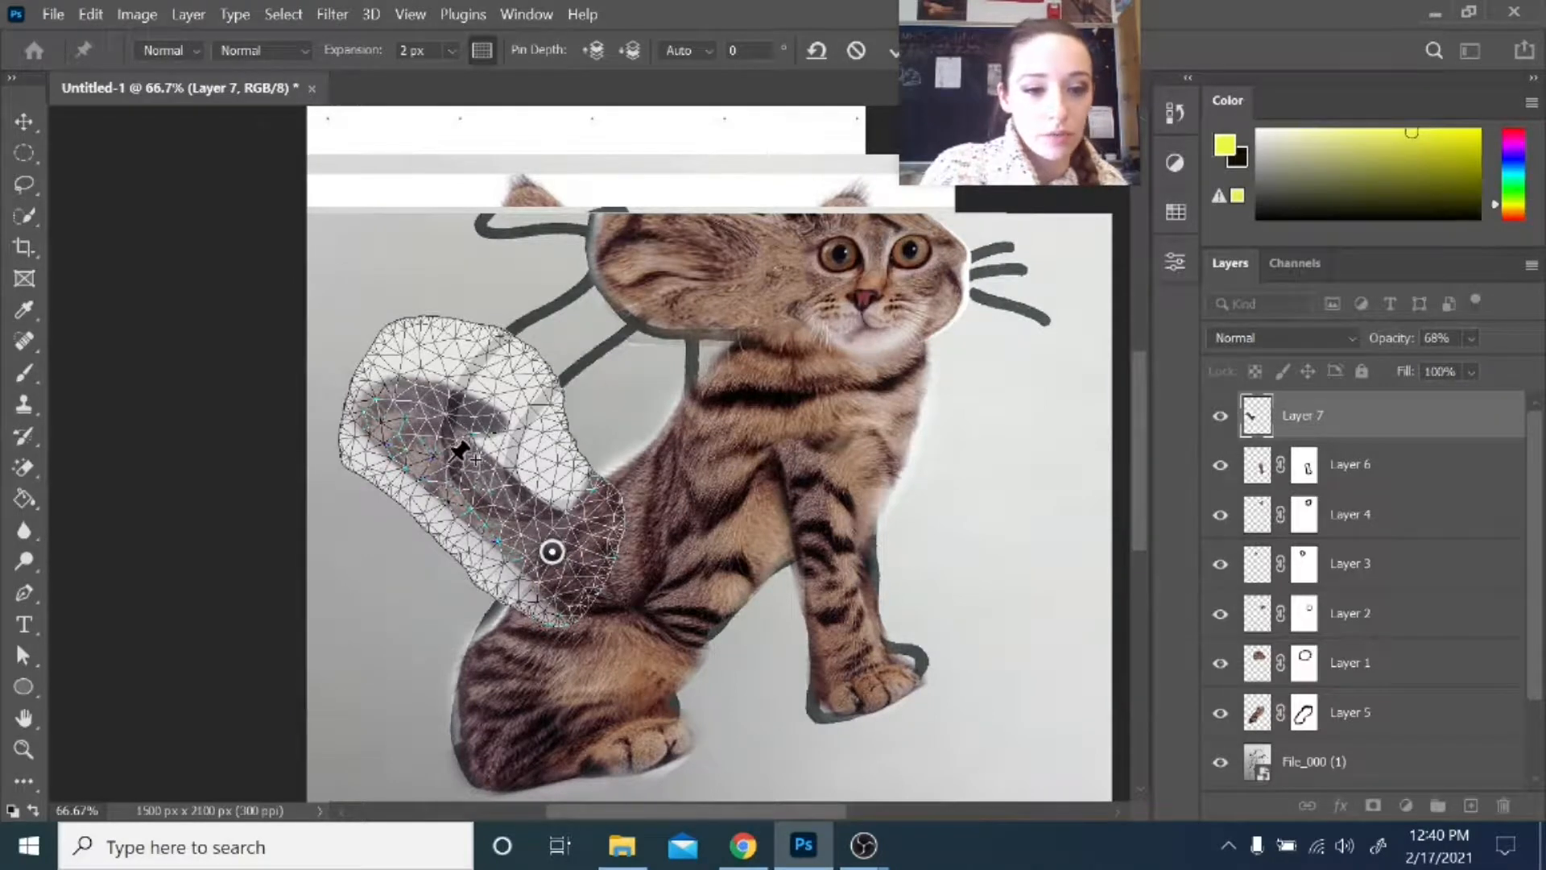
left_click(456, 469)
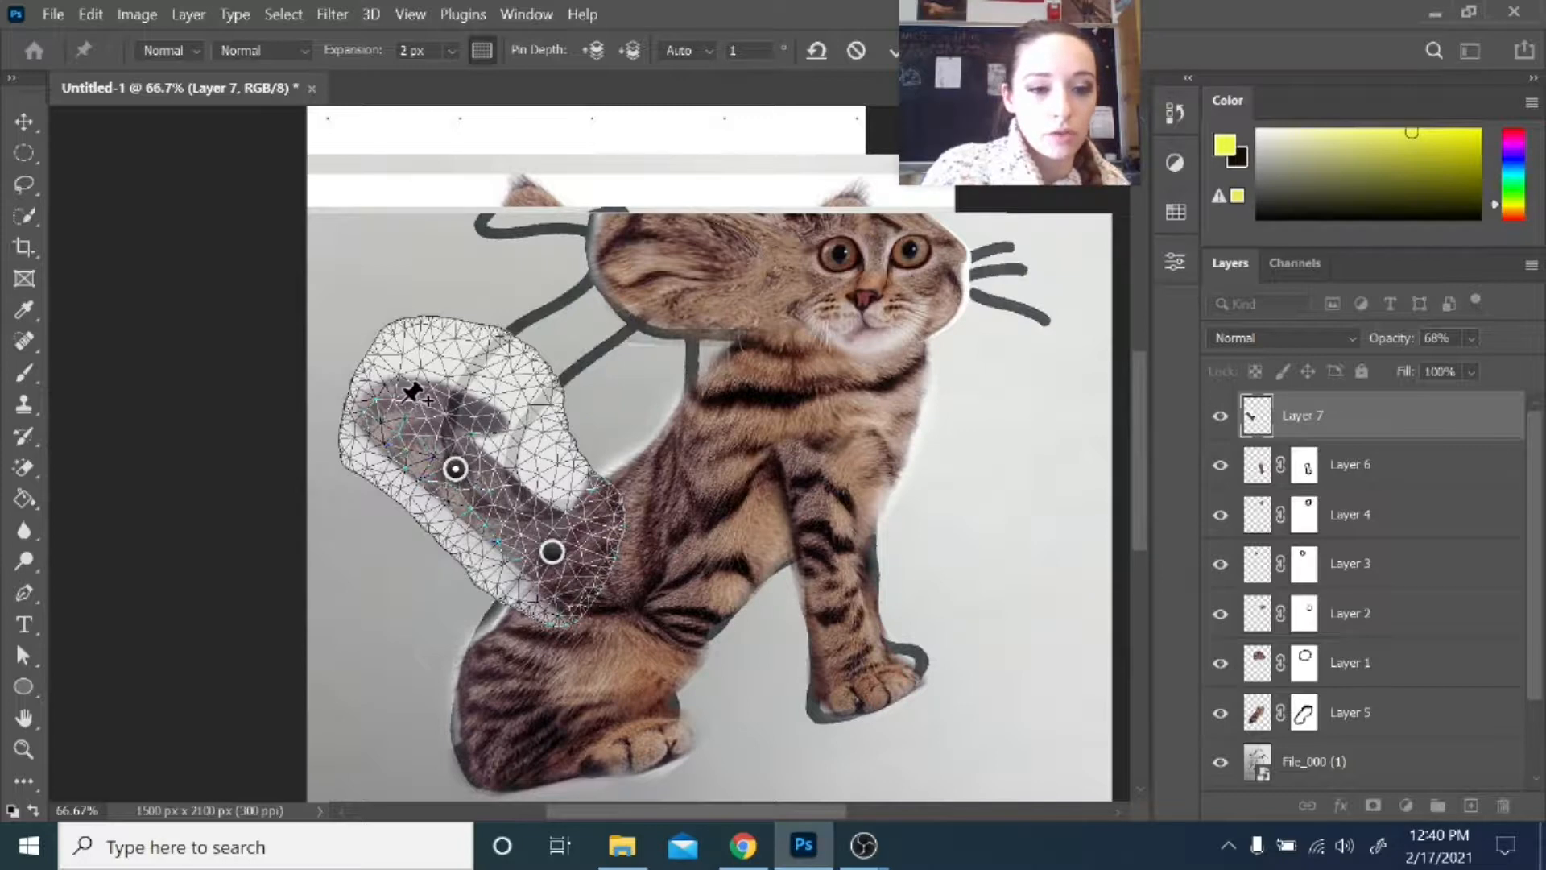
left_click(402, 405)
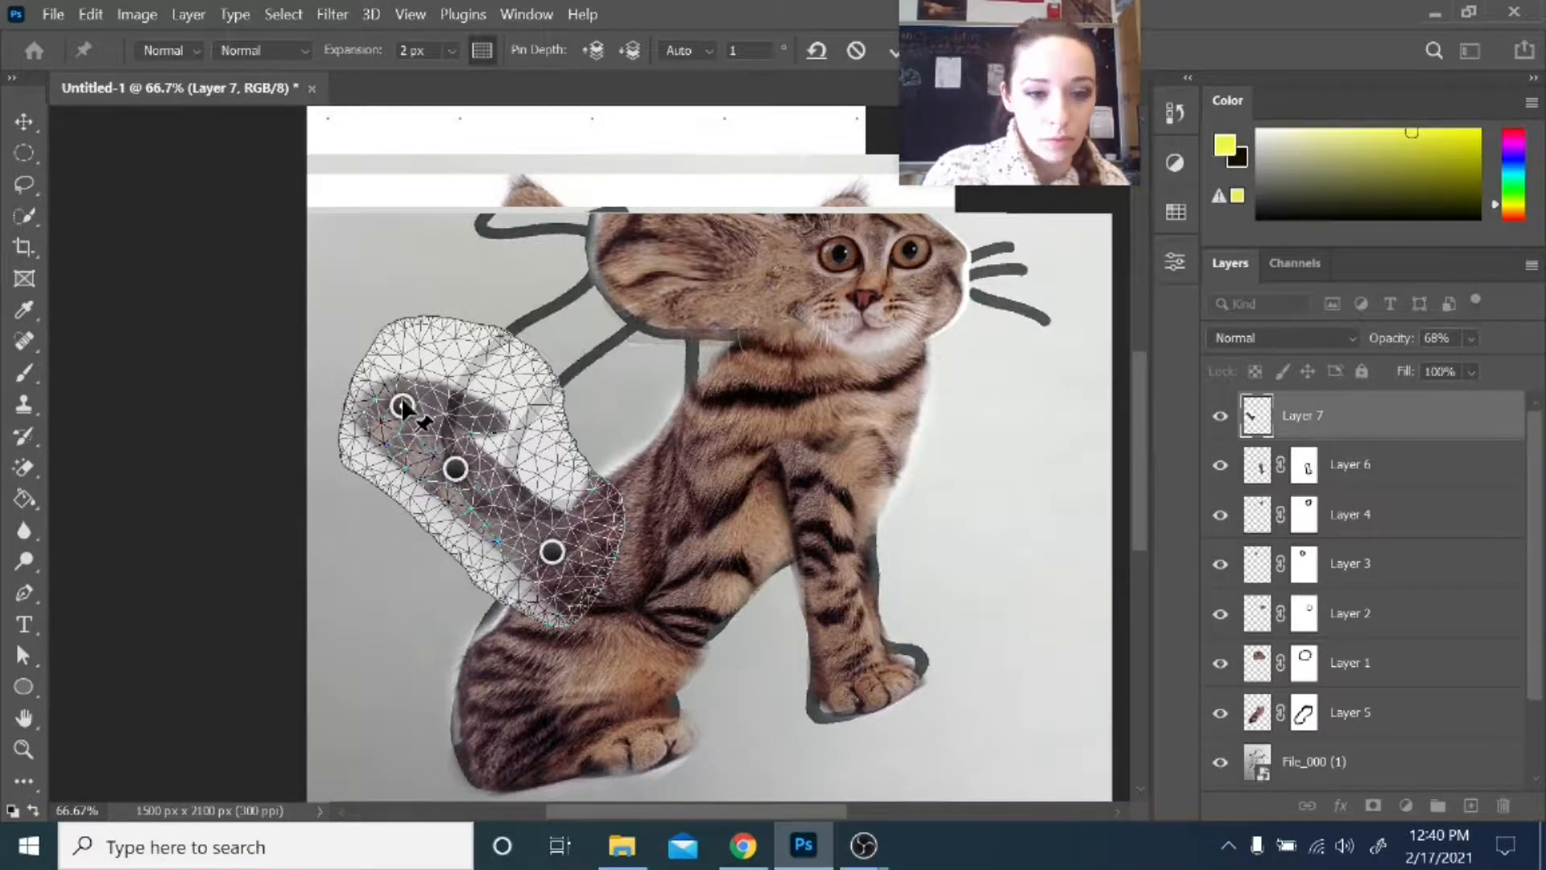
left_click_drag(403, 407, 545, 352)
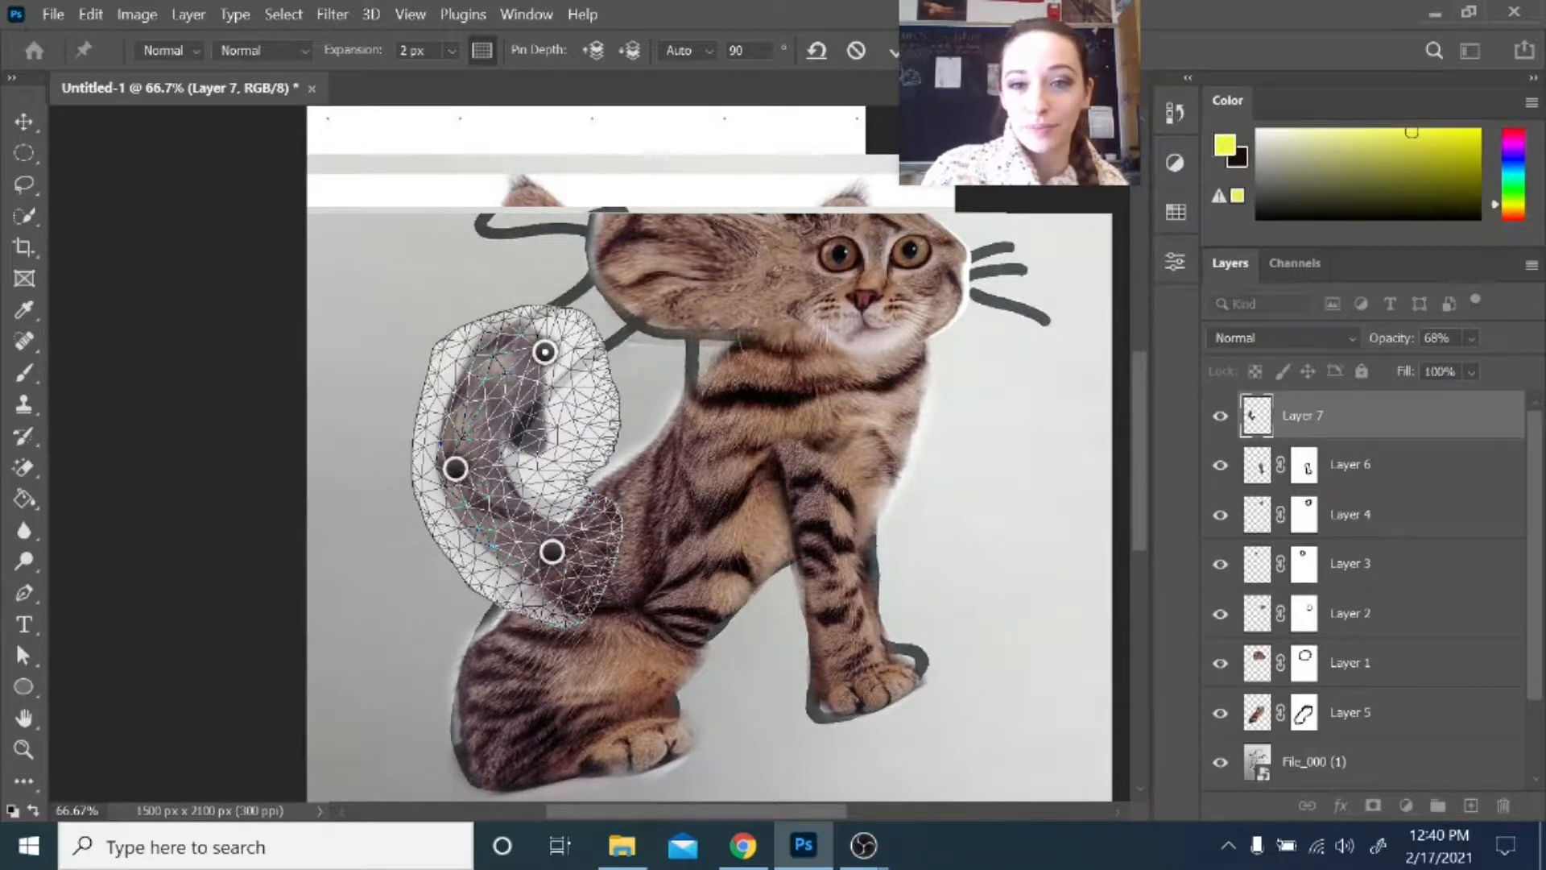
key("Return")
key("a")
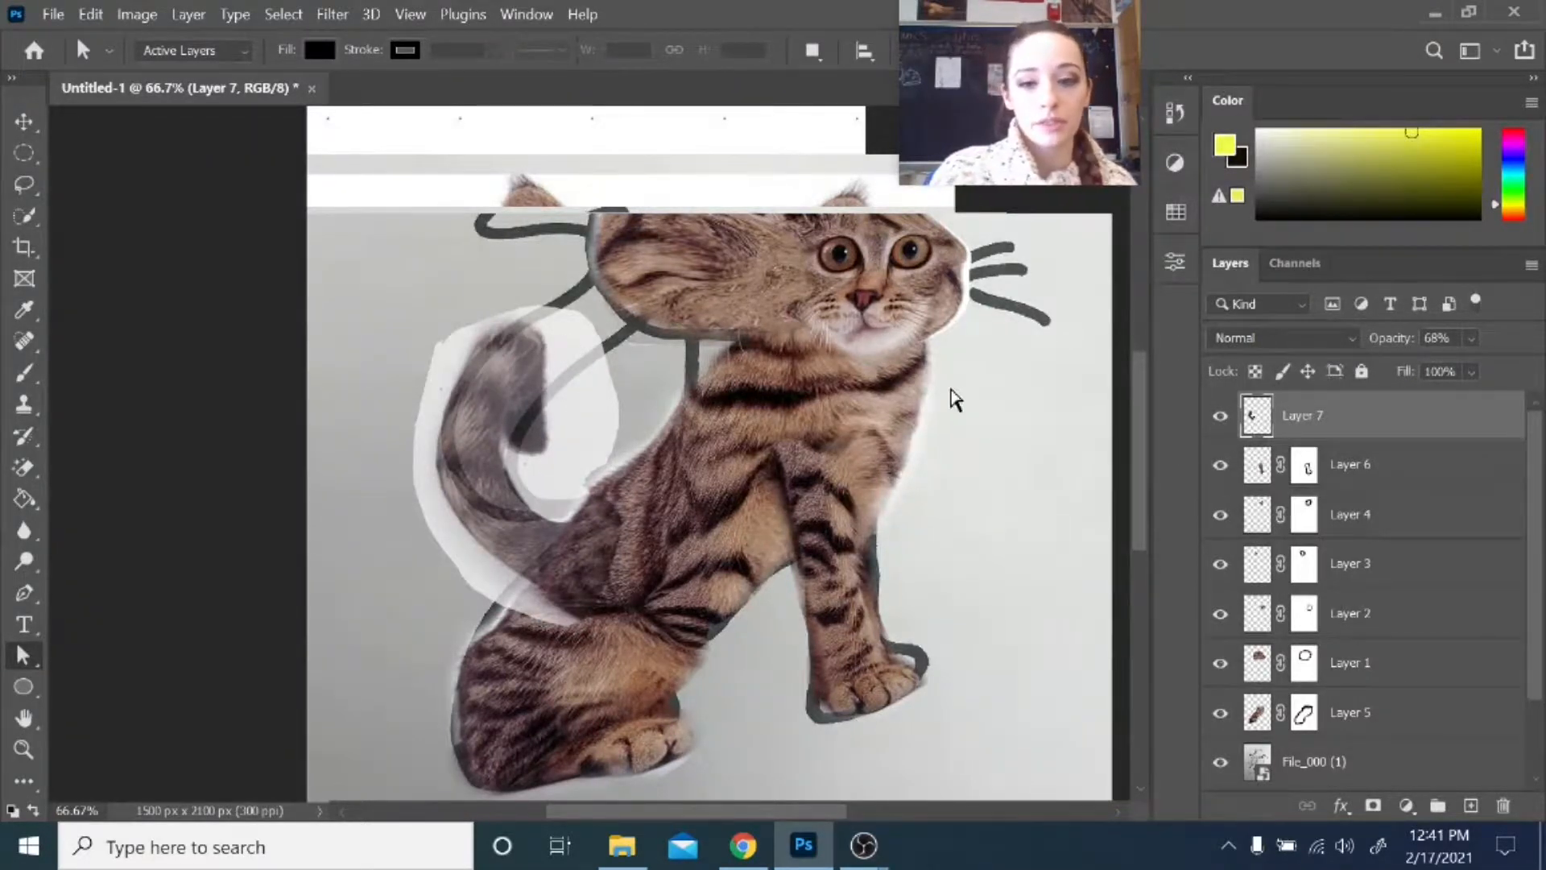
- Duplicate the bent tail piece from Layer 7 onto a new layer
left_click_drag(1144, 455, 1147, 433)
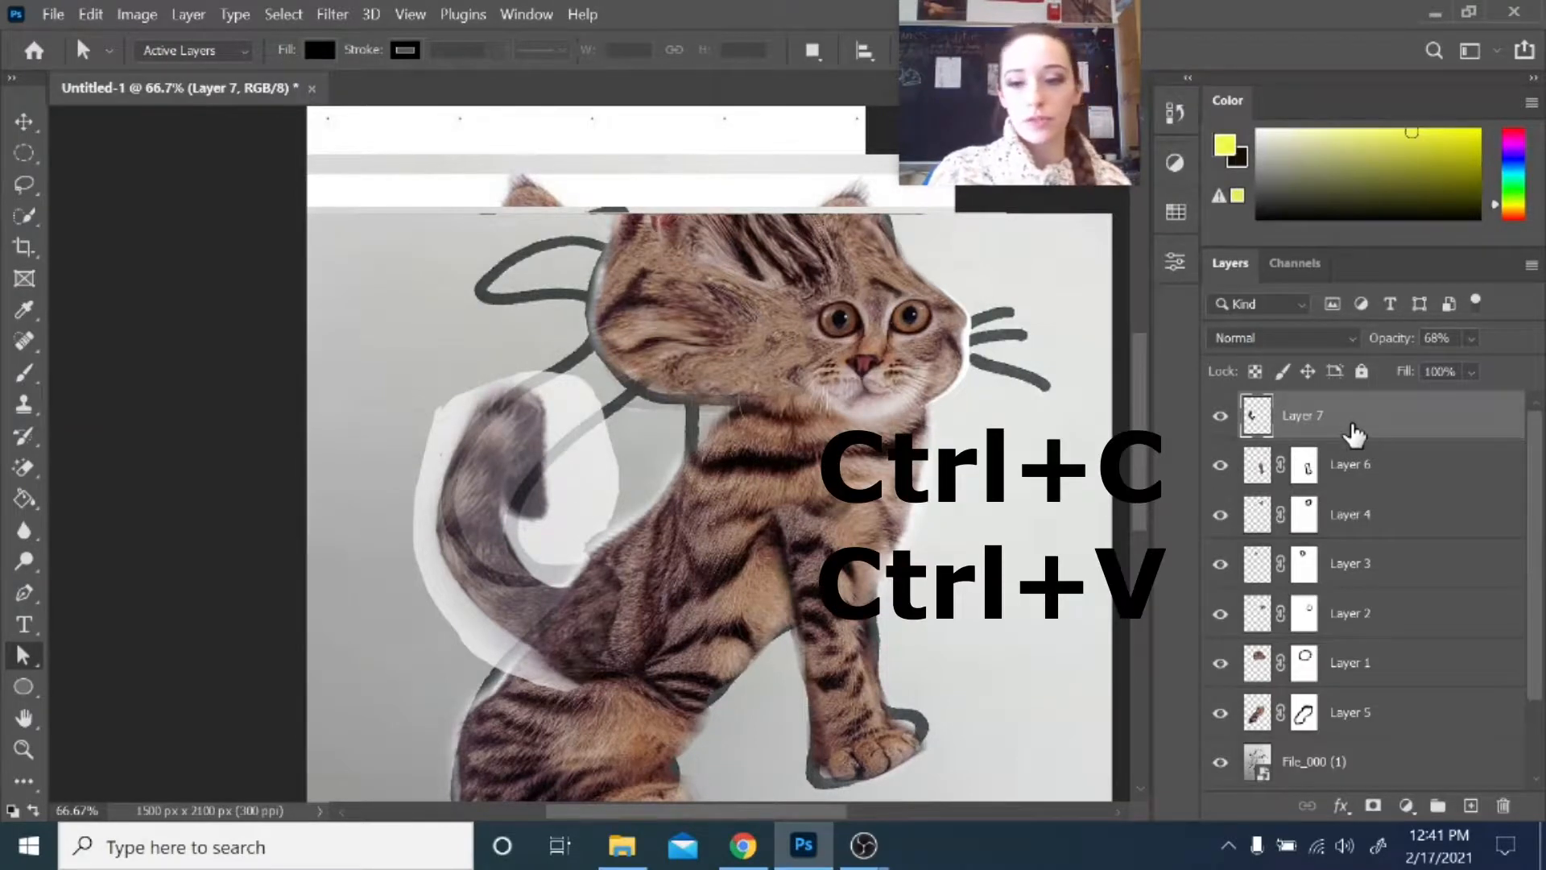
key("ctrl+c")
key("ctrl+v")
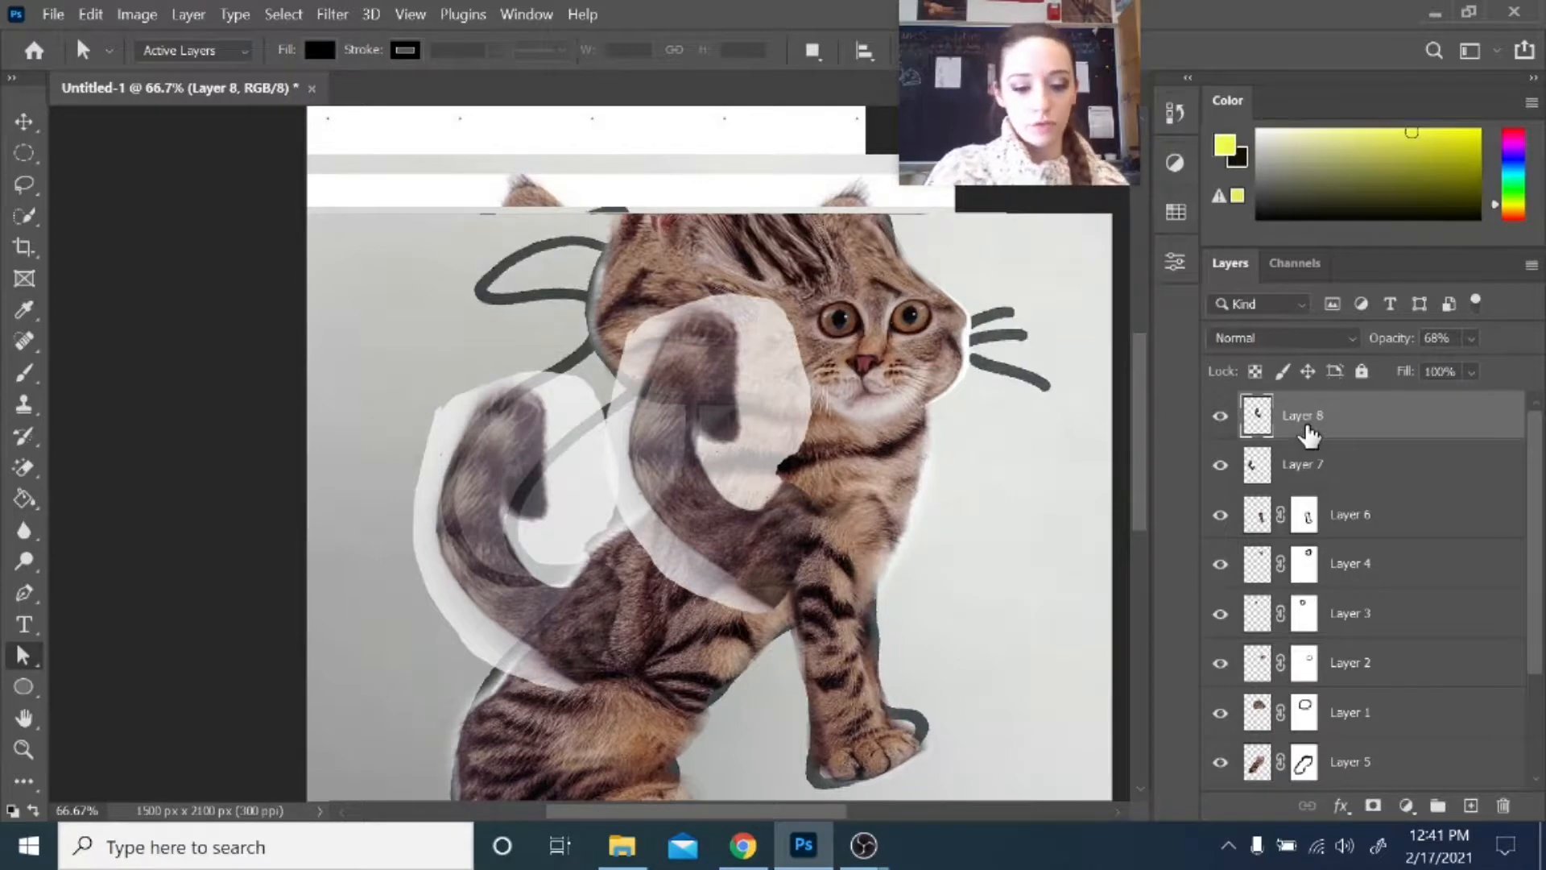
- Free-transform the Layer 8 tail copy, mirroring it horizontally at about 112% width, and place it over the upper part of the drawn tail
key("ctrl+t")
left_click_drag(662, 376, 662, 384)
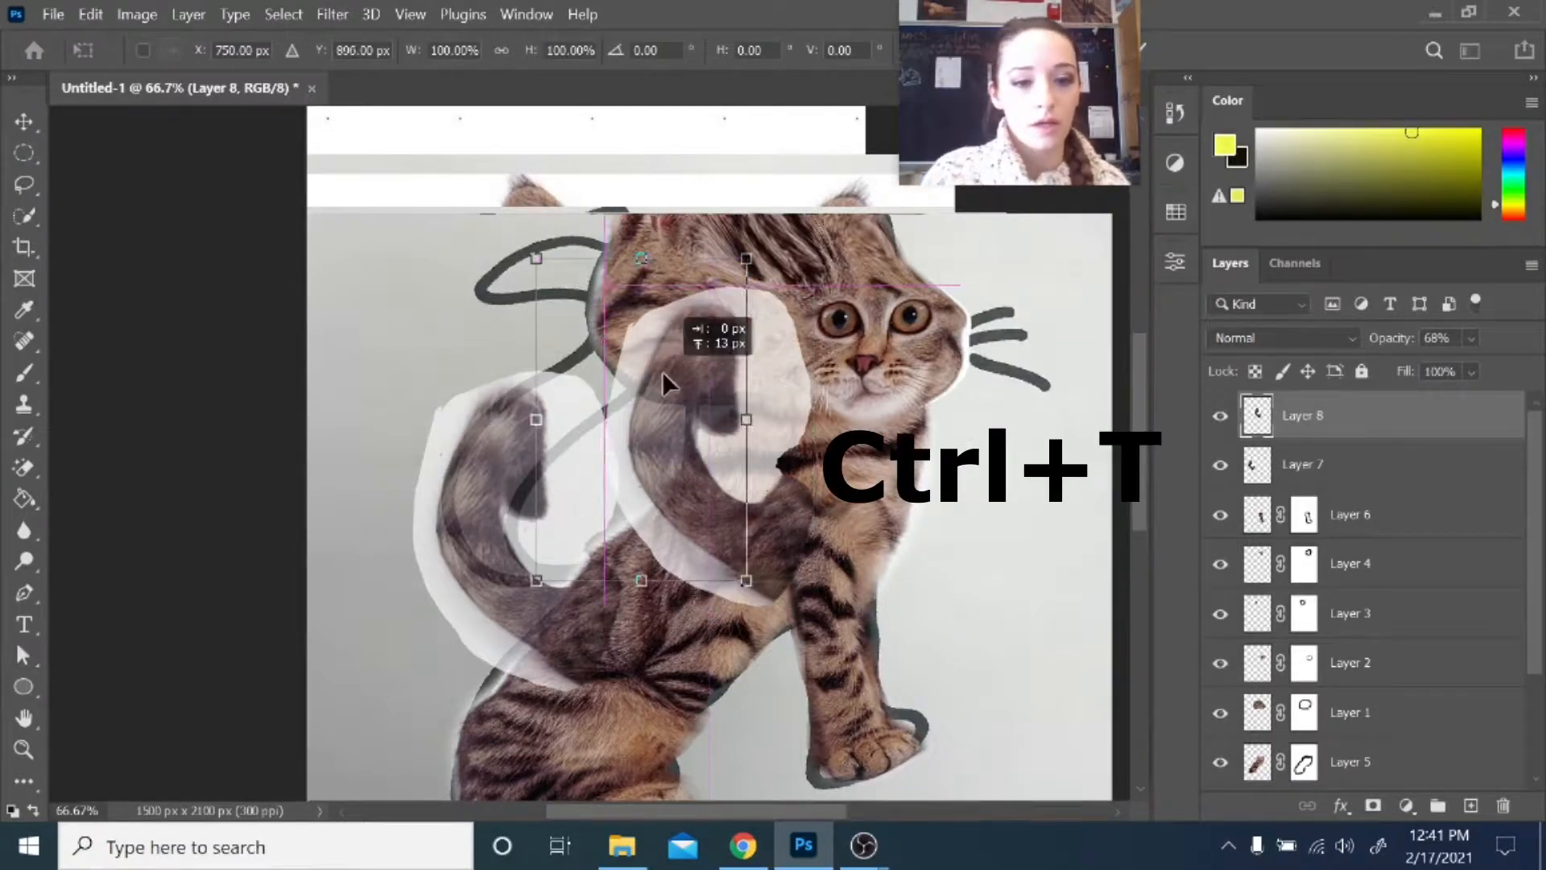
left_click_drag(536, 420, 971, 432)
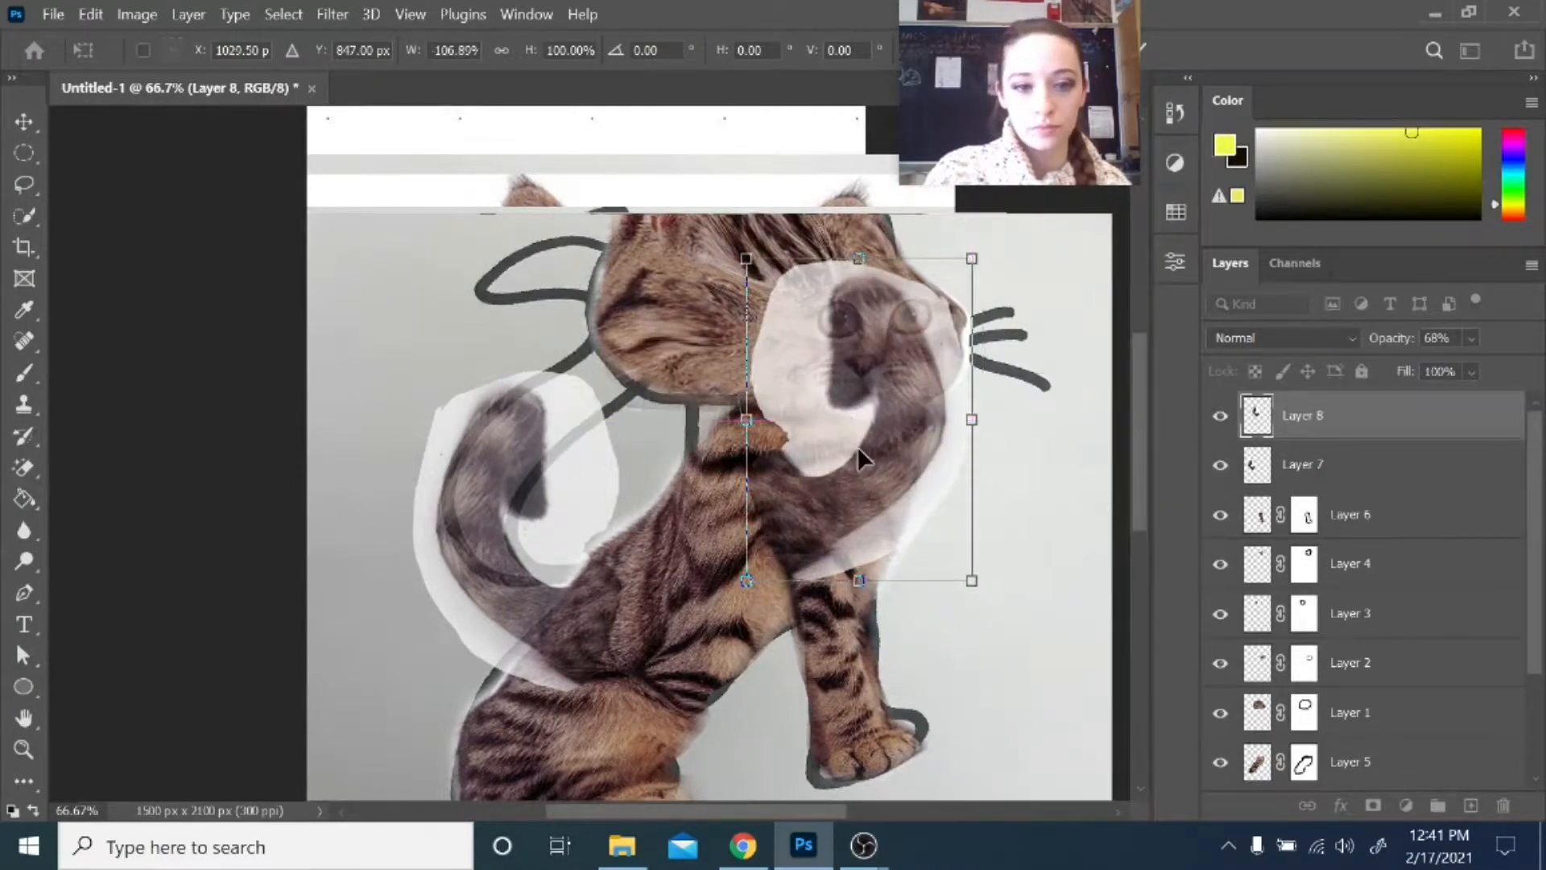
left_click_drag(860, 452, 561, 380)
left_click_drag(665, 345, 677, 345)
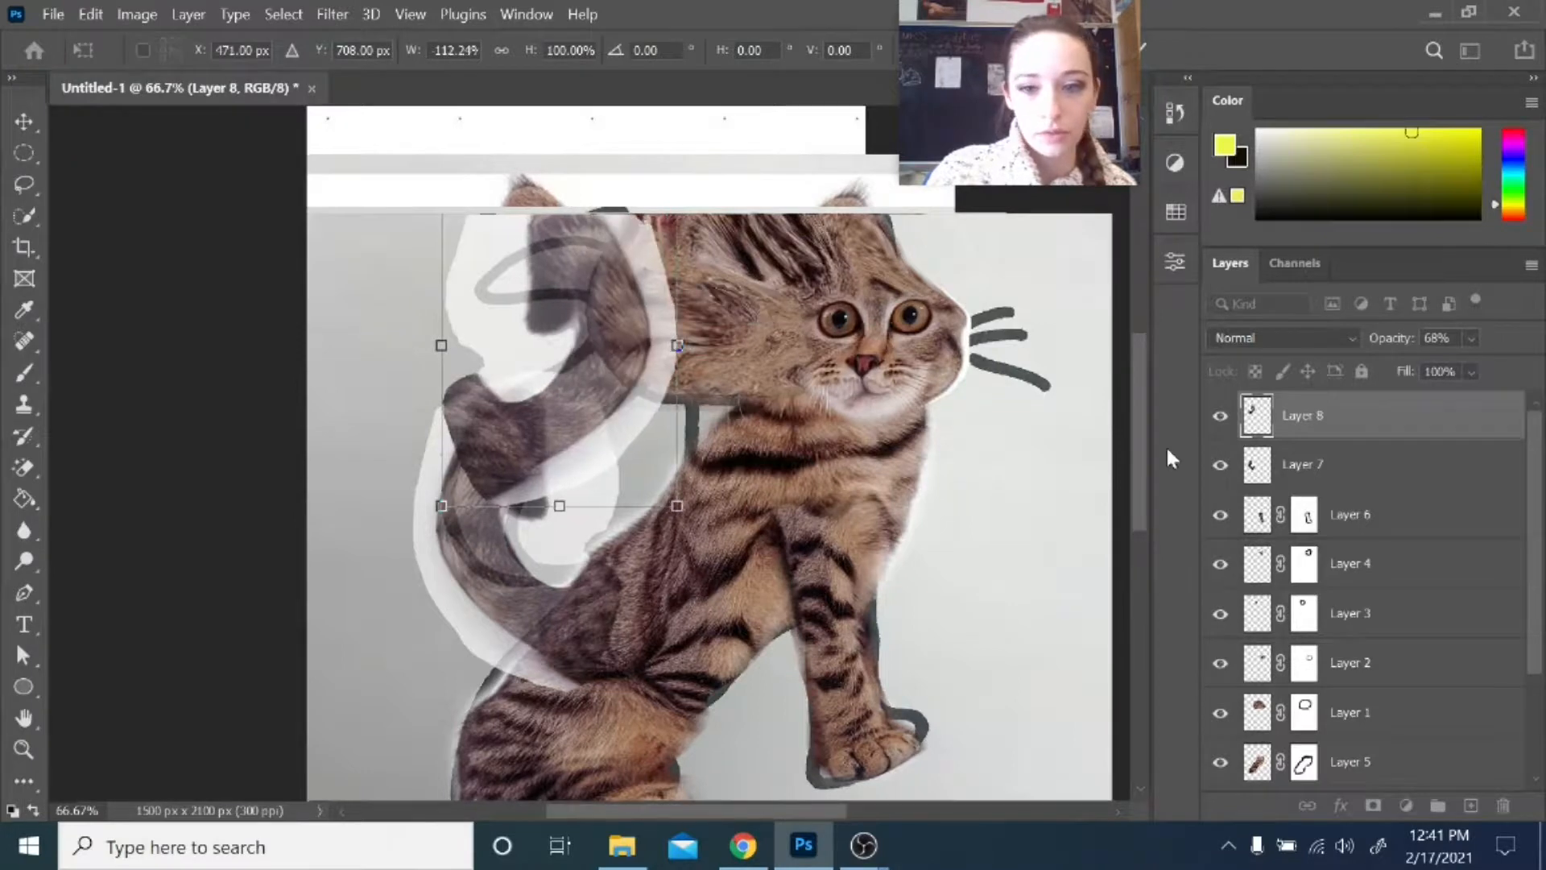
- Warp the Layer 8 tail copy with a 3 x 3 grid to fit the drawn tail tip and apply the transform
left_click_drag(1148, 449, 1147, 415)
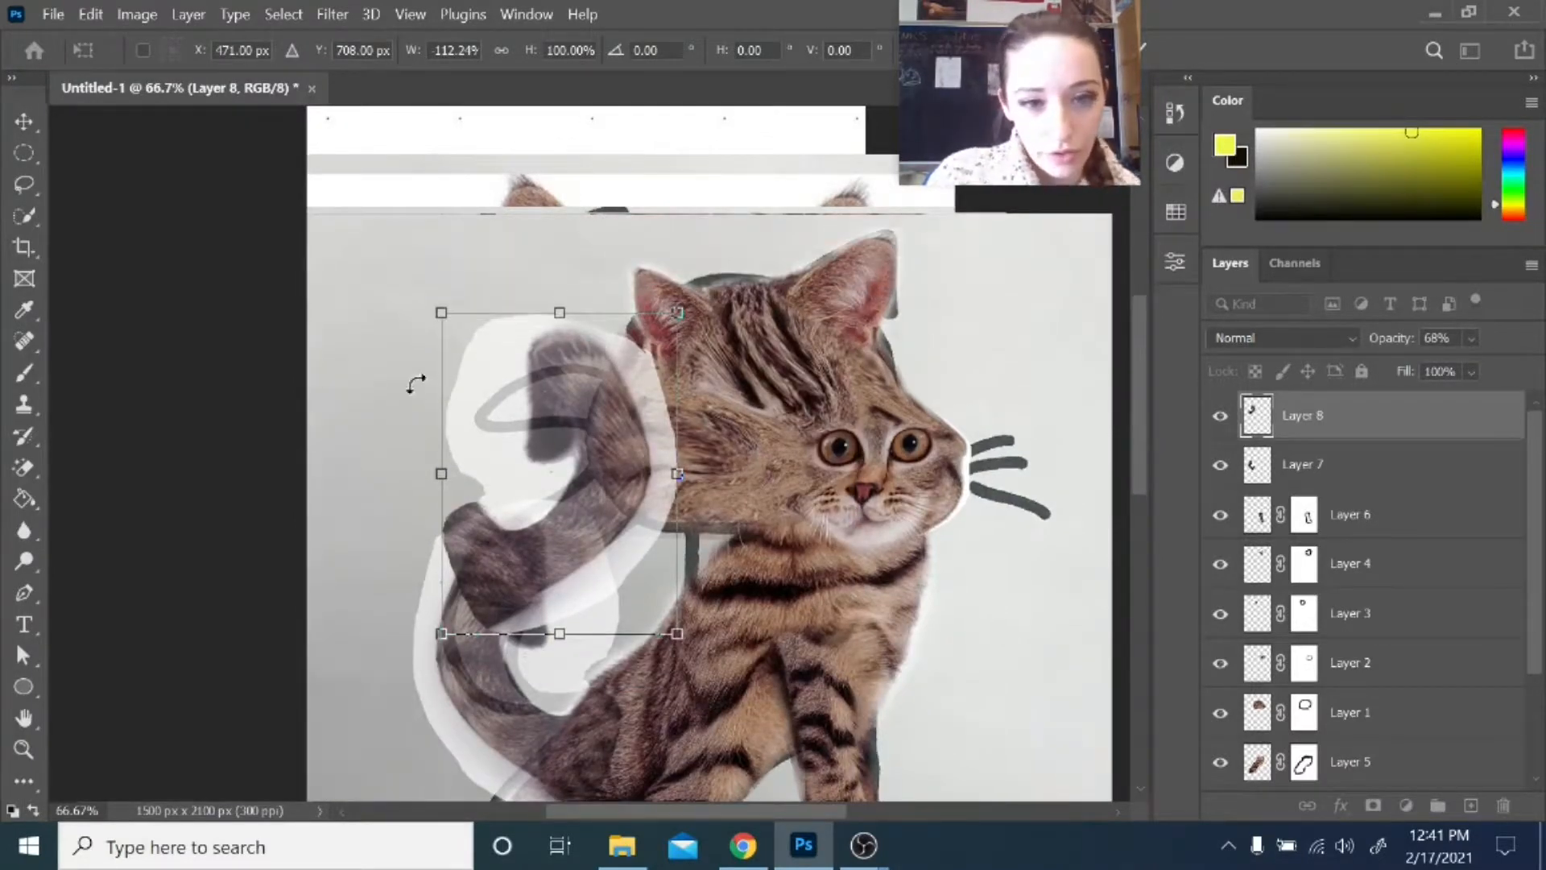
right_click(611, 386)
left_click(612, 472)
left_click(423, 51)
left_click(413, 86)
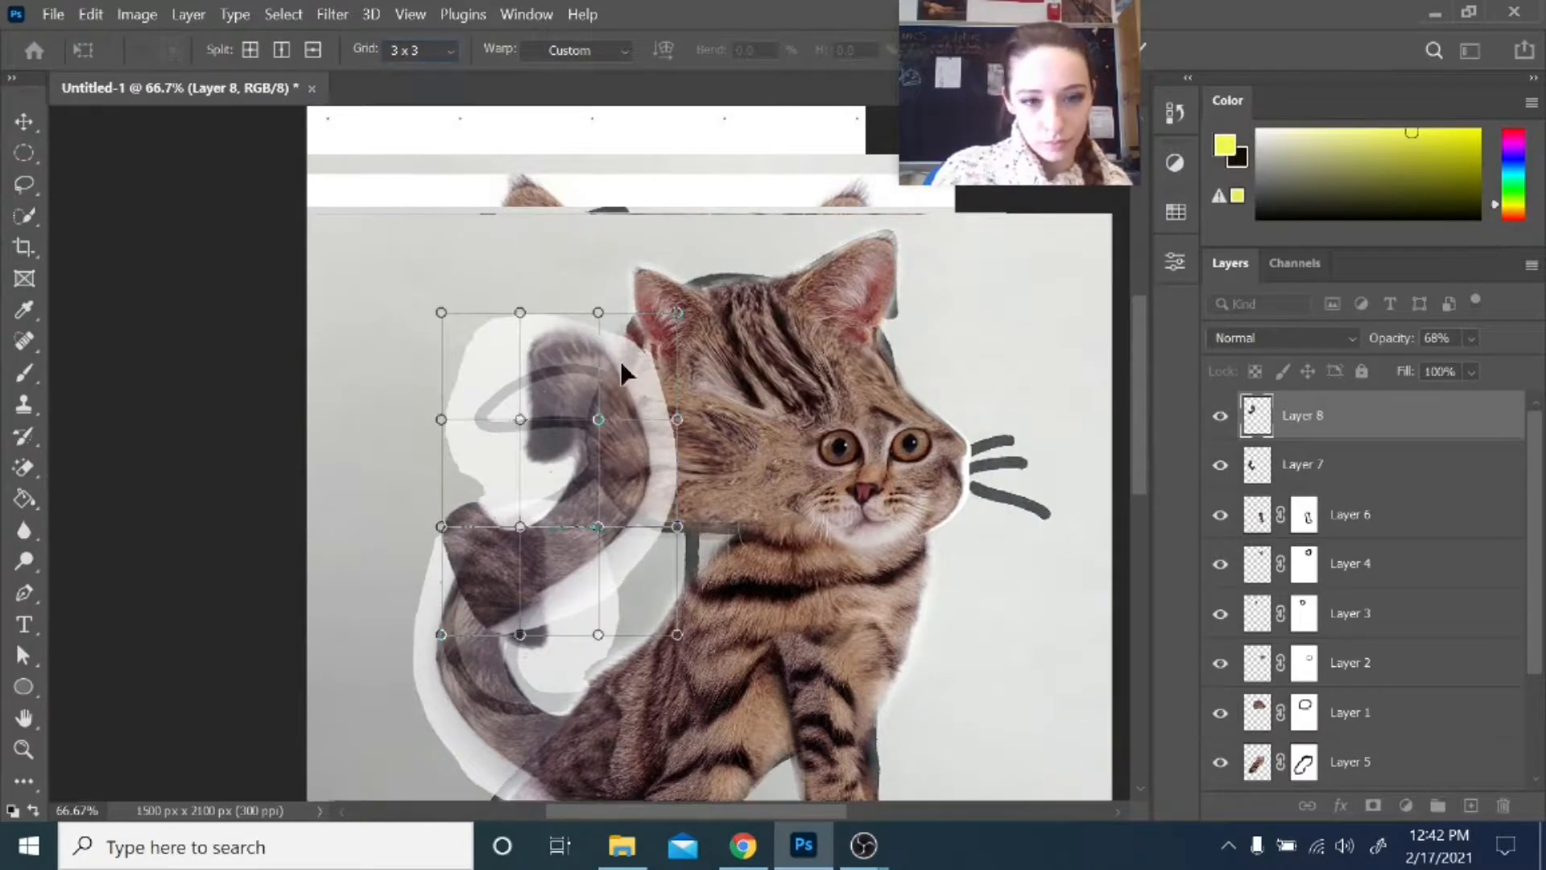
left_click_drag(487, 378, 453, 407)
left_click_drag(596, 349, 538, 431)
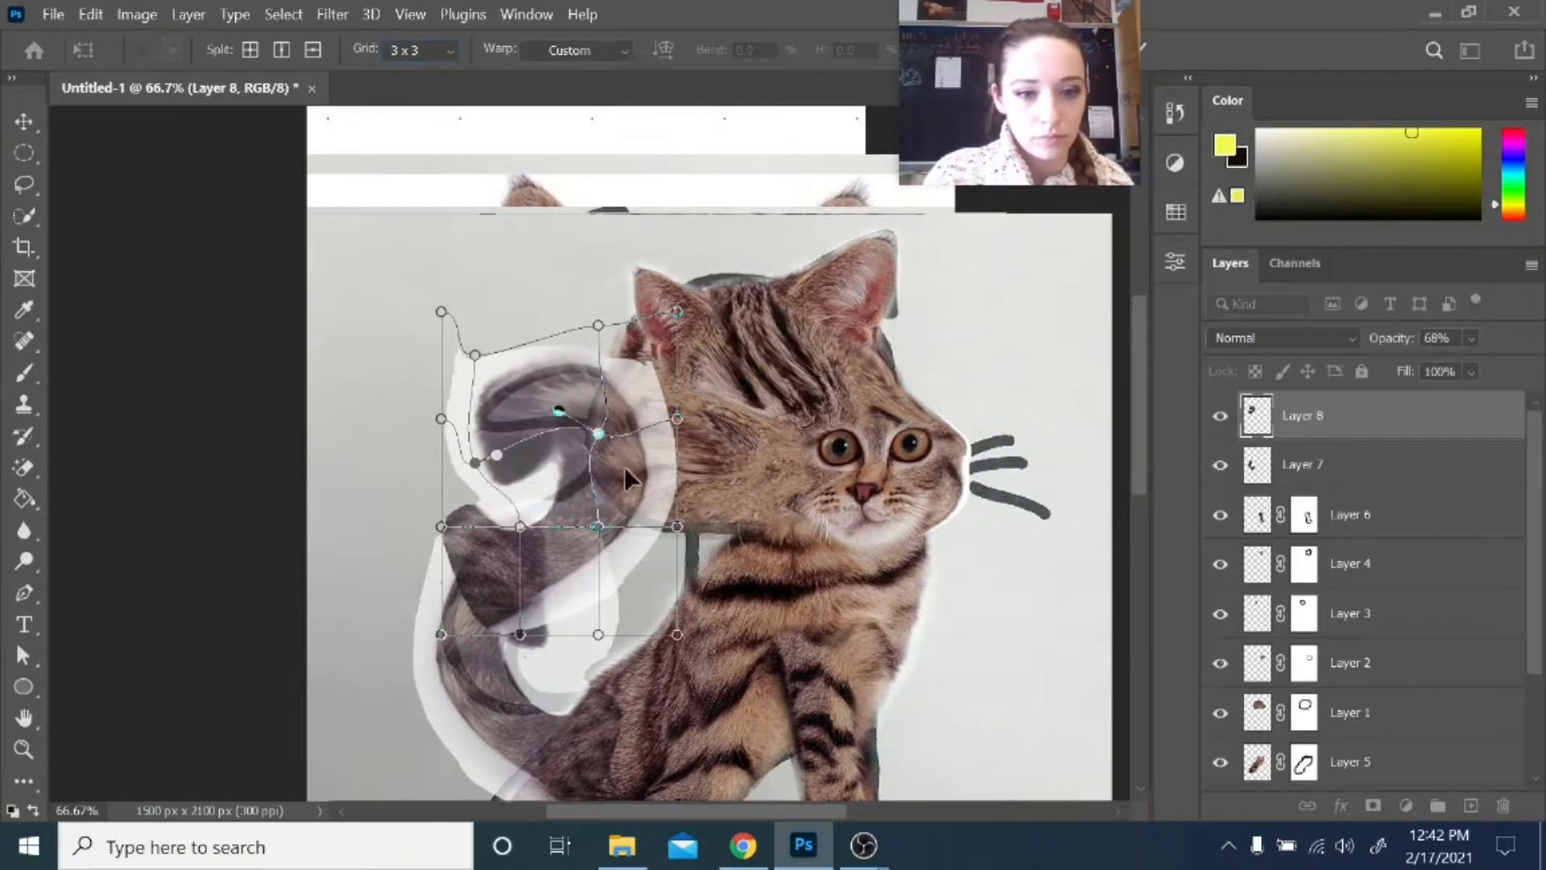
left_click_drag(518, 526, 505, 521)
key("Return")
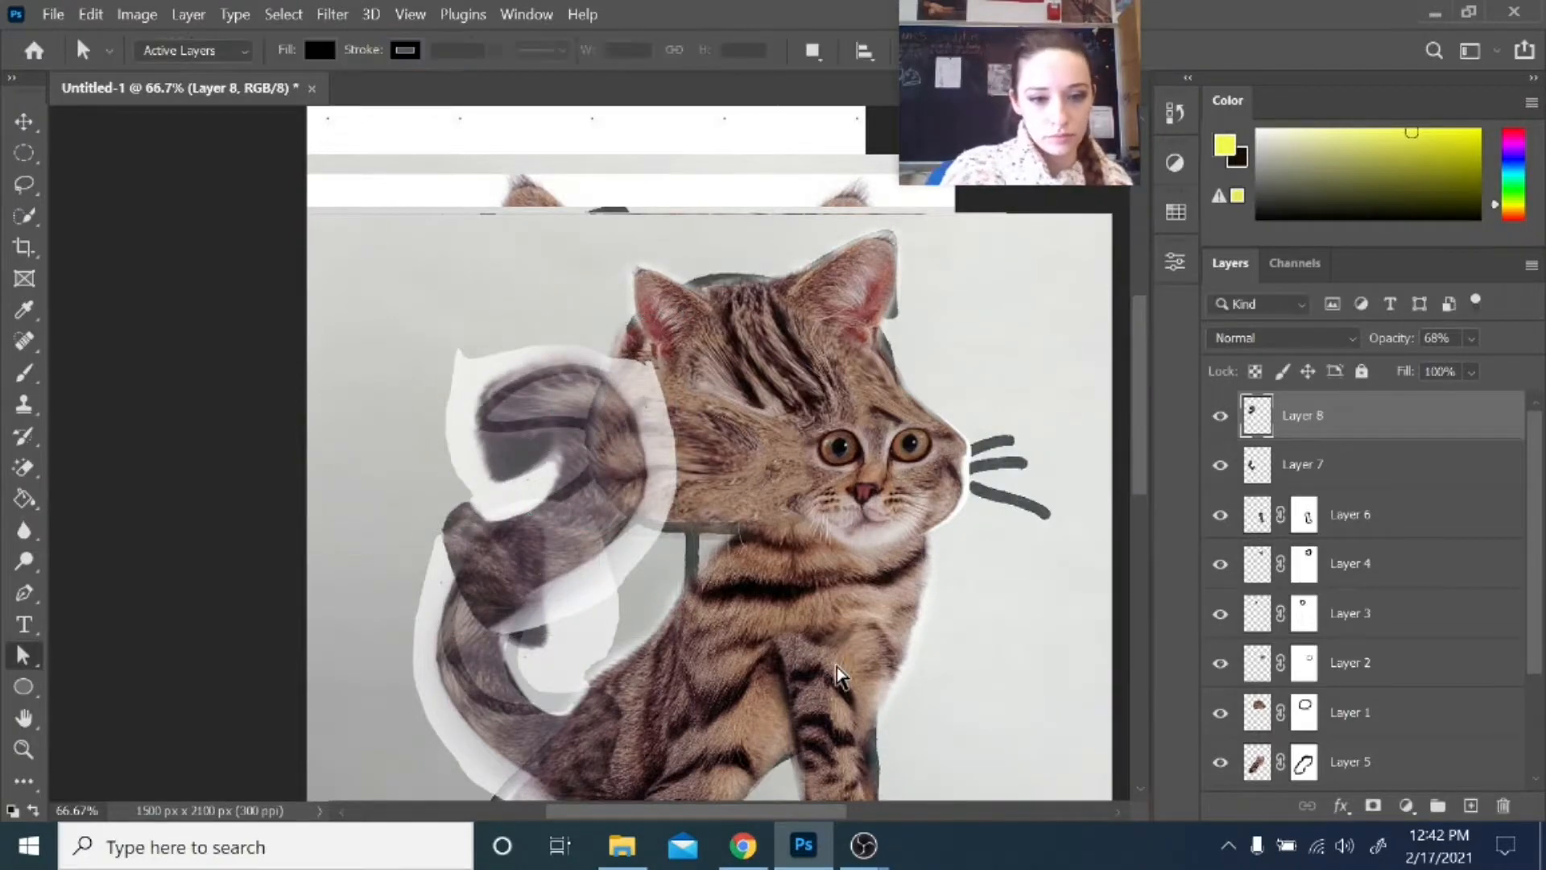
- Restore the opacity of both tail layers, Layer 8 and Layer 7, to 100%
scroll(1141, 438, "down", 2)
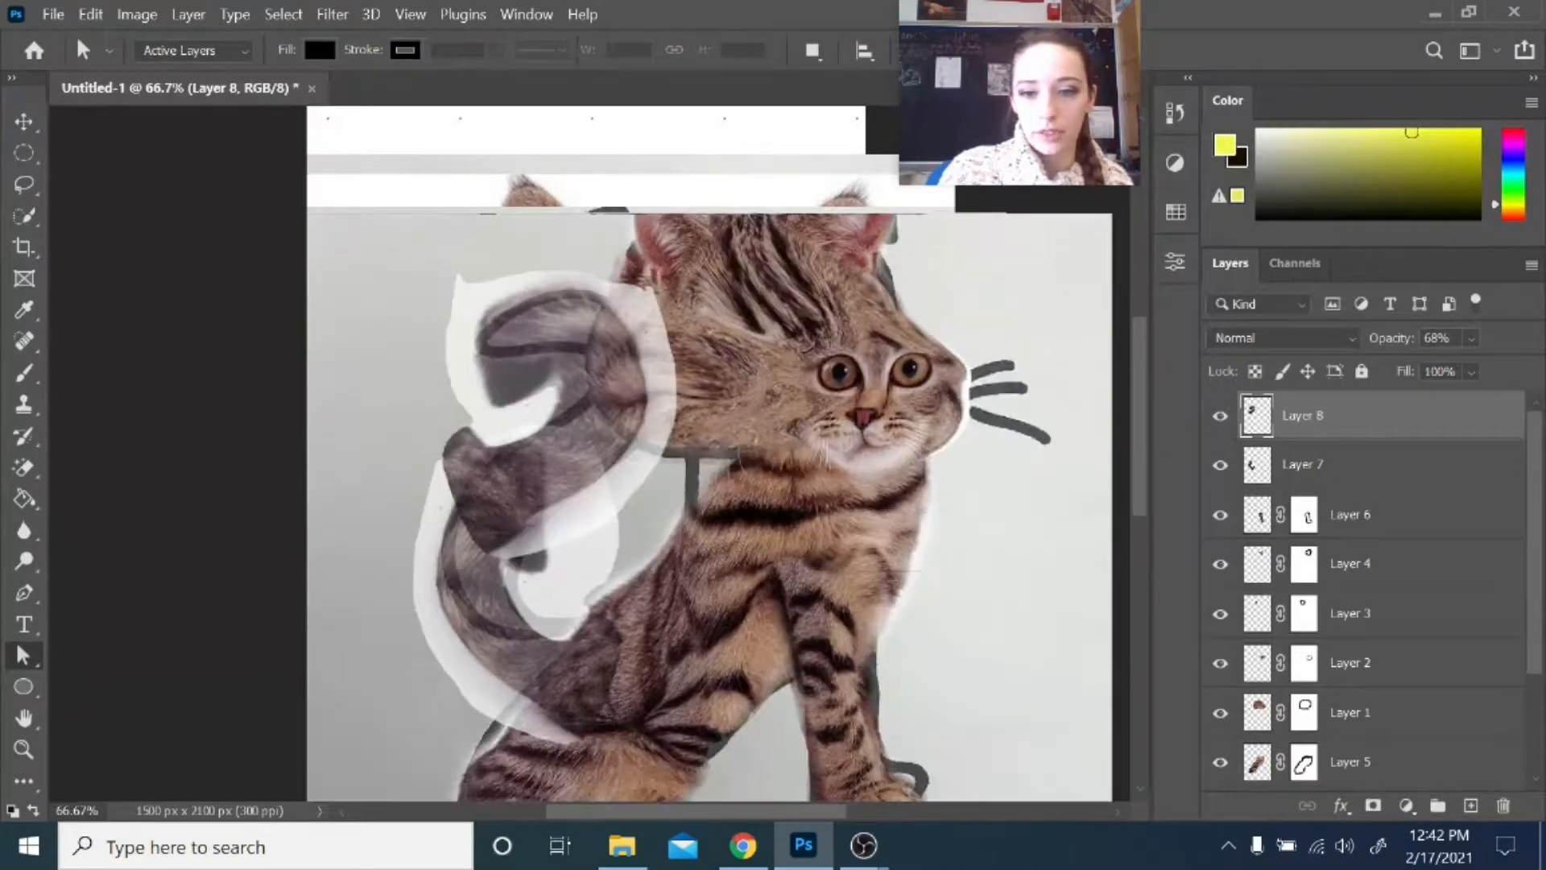
left_click(1472, 339)
left_click_drag(1485, 364, 1533, 365)
left_click(1369, 465)
left_click(1473, 339)
- Add a mask to Layer 7 and paint away the white around the lower tail with a 150 px brush, blending its base at 63% opacity
left_click(1373, 806)
scroll(1143, 528, "down", 2)
key("b")
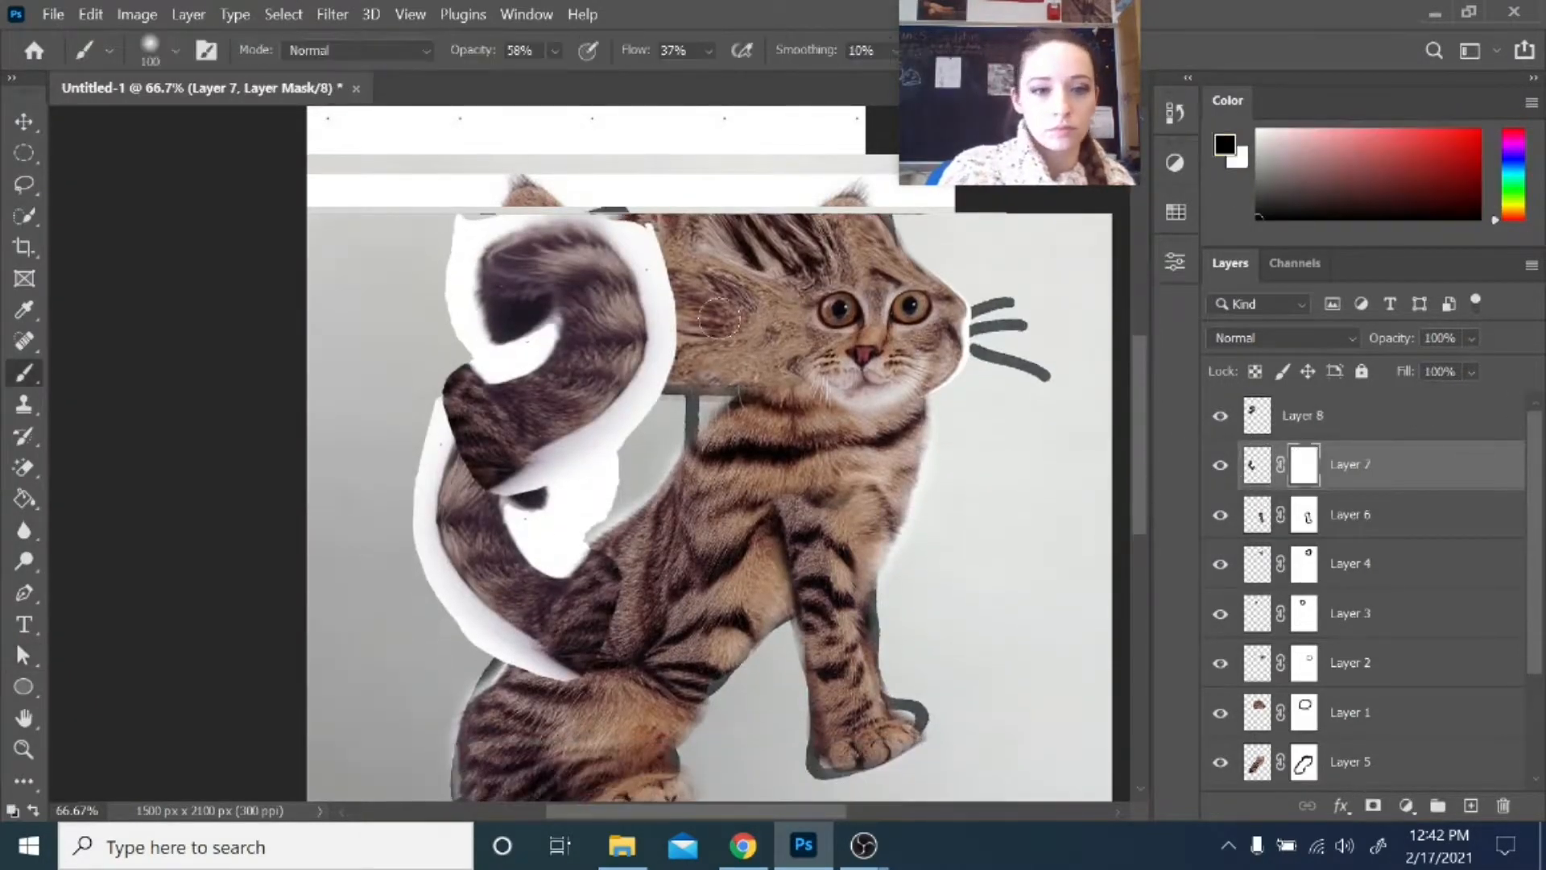
key("bracketright")
key("bracketright")
mouse_move(635, 566)
left_mouse_down()
mouse_move(592, 531)
mouse_move(521, 669)
mouse_move(432, 587)
mouse_move(405, 472)
mouse_move(424, 421)
left_mouse_up()
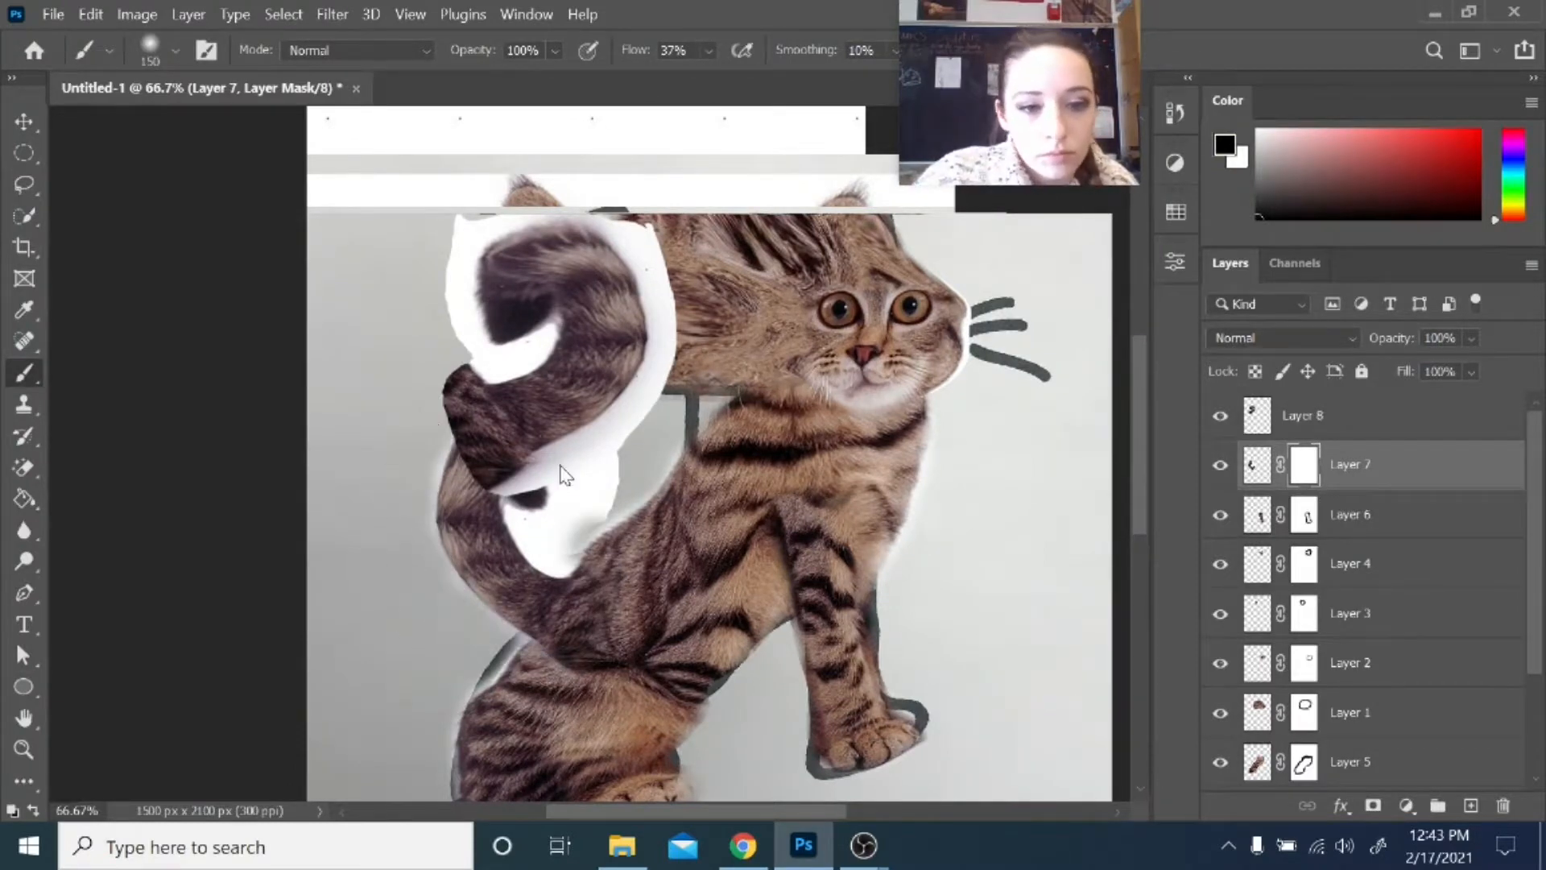
mouse_move(563, 475)
left_mouse_down()
mouse_move(556, 564)
mouse_move(515, 523)
left_mouse_up()
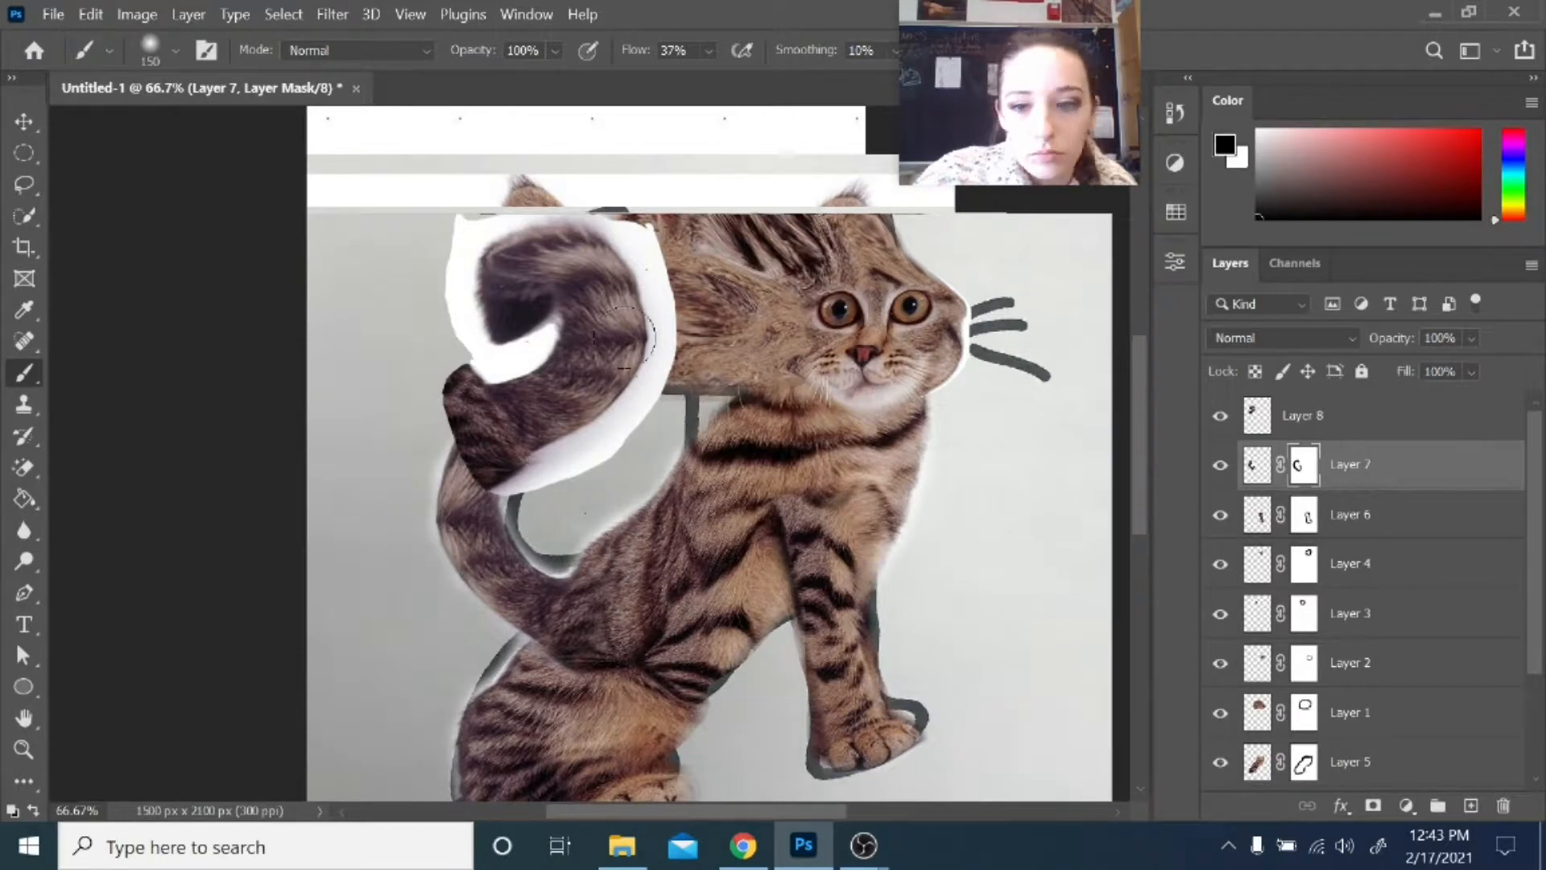
left_click(555, 51)
left_click(560, 85)
left_click(657, 618)
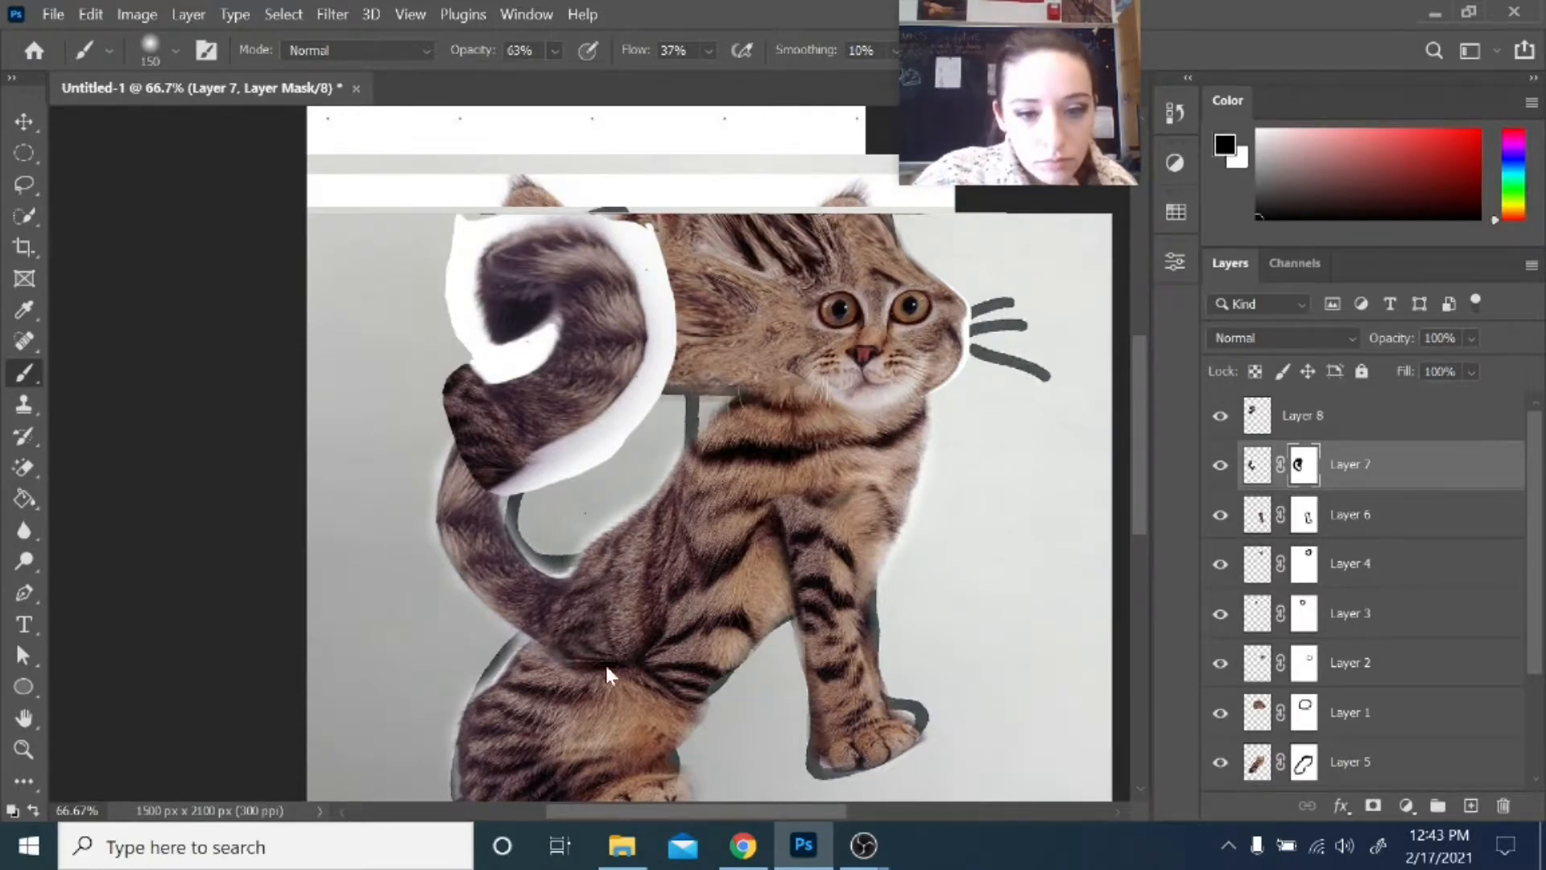
- Add a mask to Layer 8 and paint away the white around the upper tail at 100% brush opacity, blending the join at reduced opacity
left_click(1269, 417)
left_click(1373, 805)
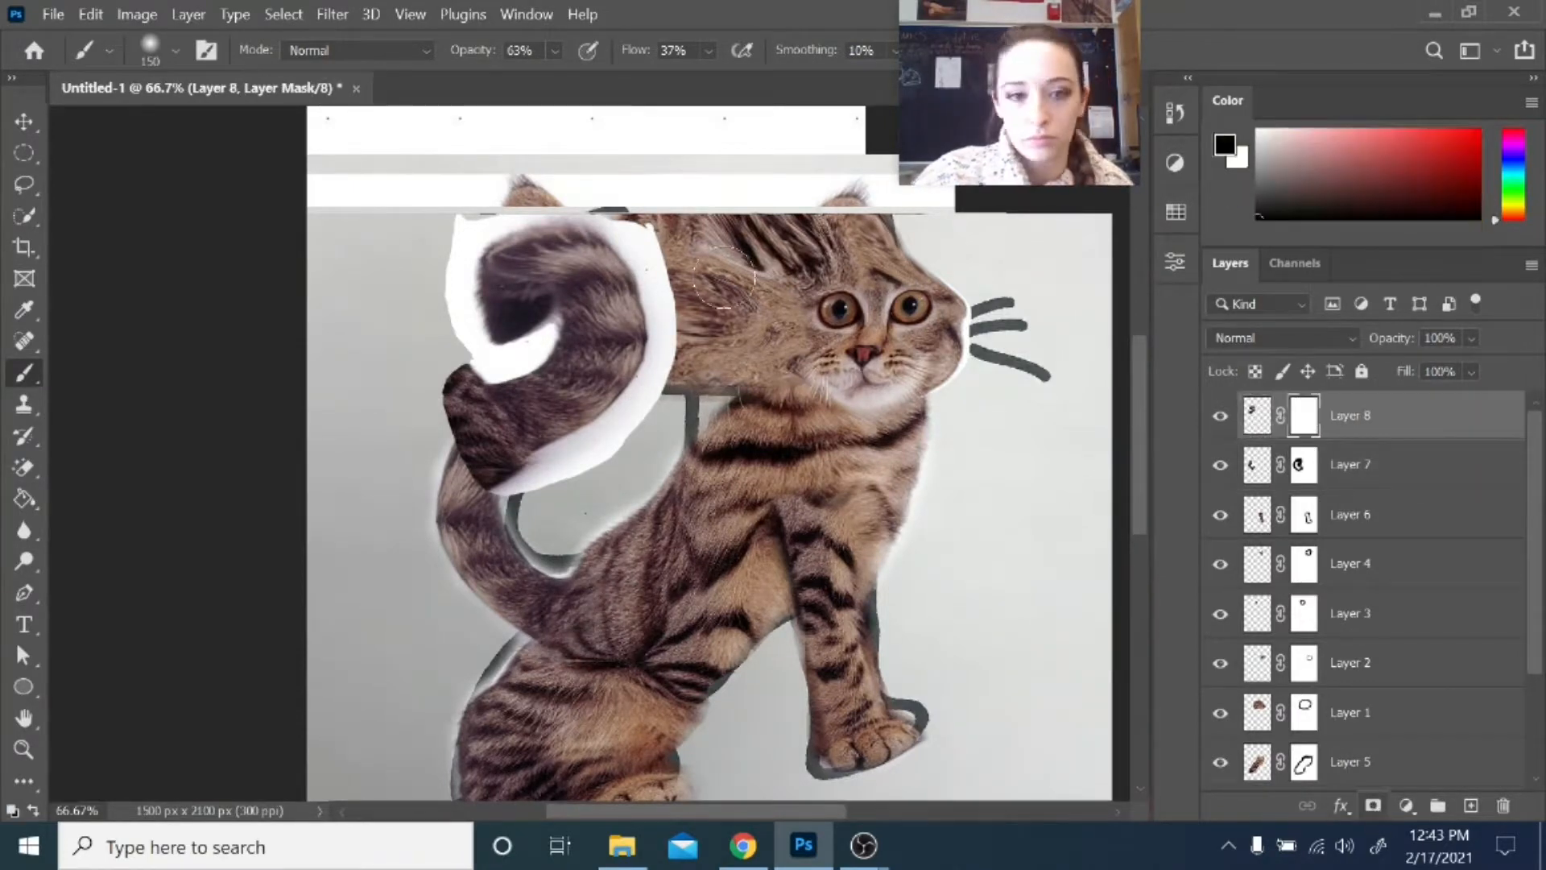
left_click(555, 51)
left_click(630, 83)
mouse_move(631, 431)
left_mouse_down()
mouse_move(517, 502)
mouse_move(455, 473)
mouse_move(654, 413)
mouse_move(674, 316)
mouse_move(636, 246)
mouse_move(569, 212)
mouse_move(442, 249)
mouse_move(464, 333)
mouse_move(435, 428)
mouse_move(534, 331)
mouse_move(447, 407)
mouse_move(483, 373)
mouse_move(649, 378)
mouse_move(640, 264)
mouse_move(519, 213)
left_mouse_up()
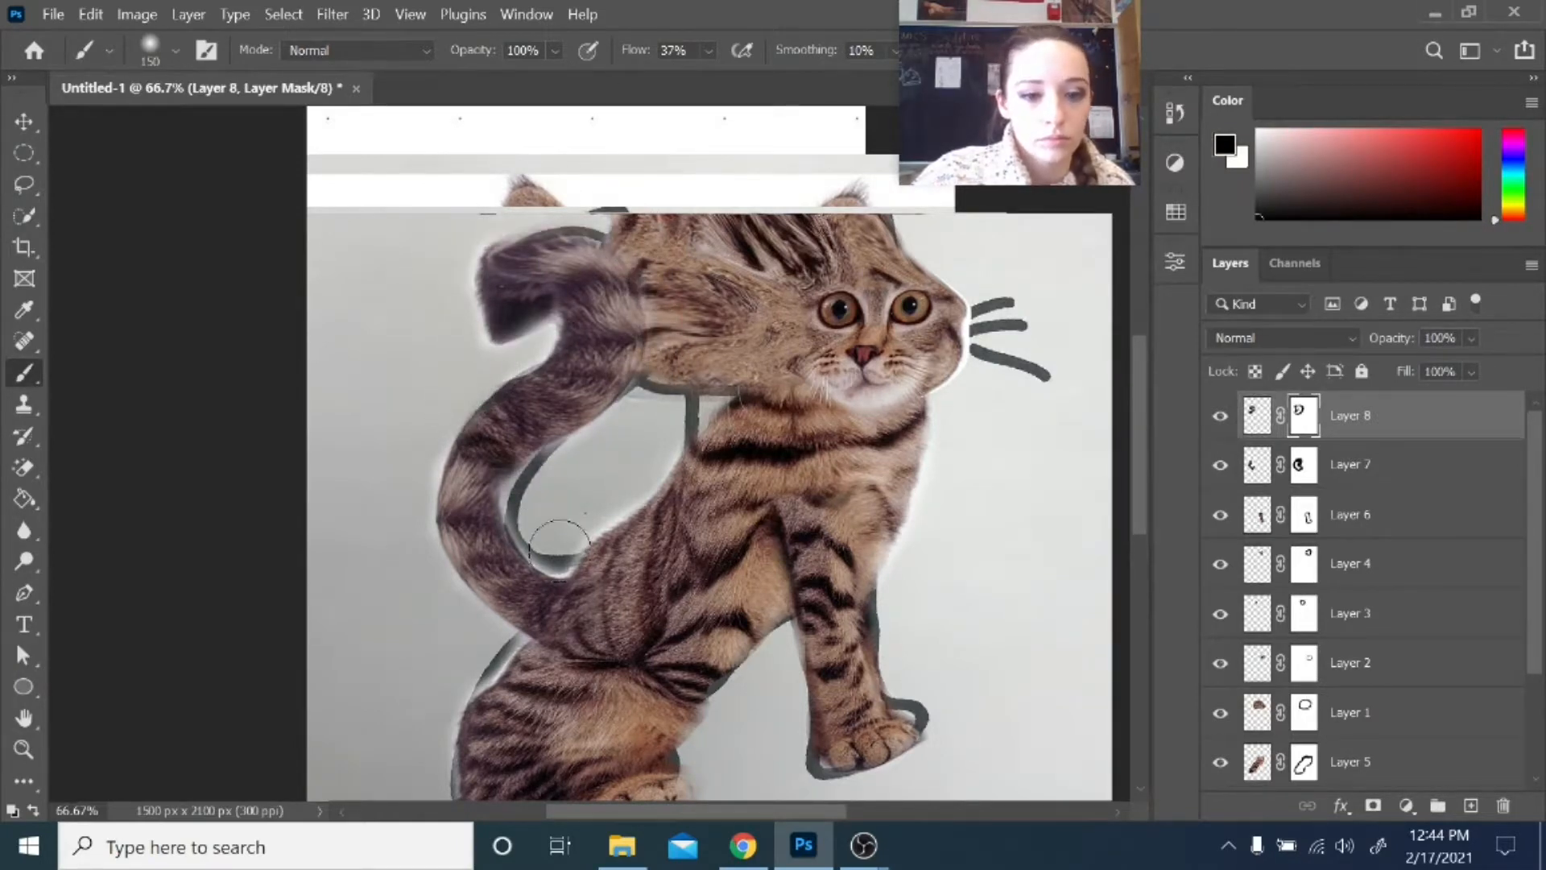
left_click(555, 51)
left_click(545, 79)
left_click(488, 442)
- Hide the File_000 (1) line drawing and the cat picture layers so only the collage shows on the white background
key("z")
left_click(660, 701, "alt")
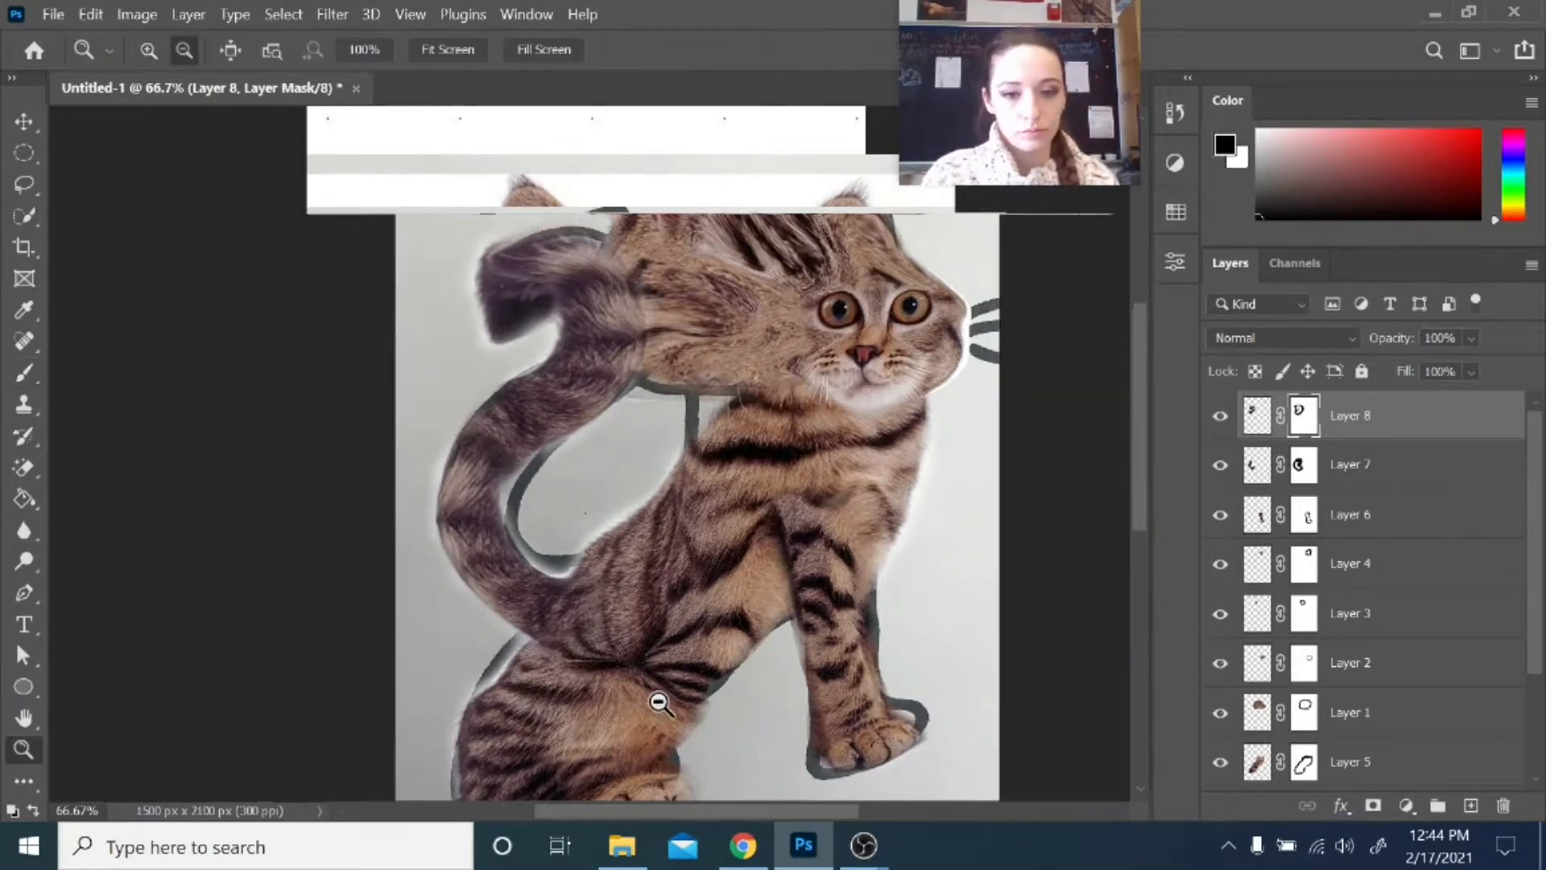
left_click(660, 699, "alt")
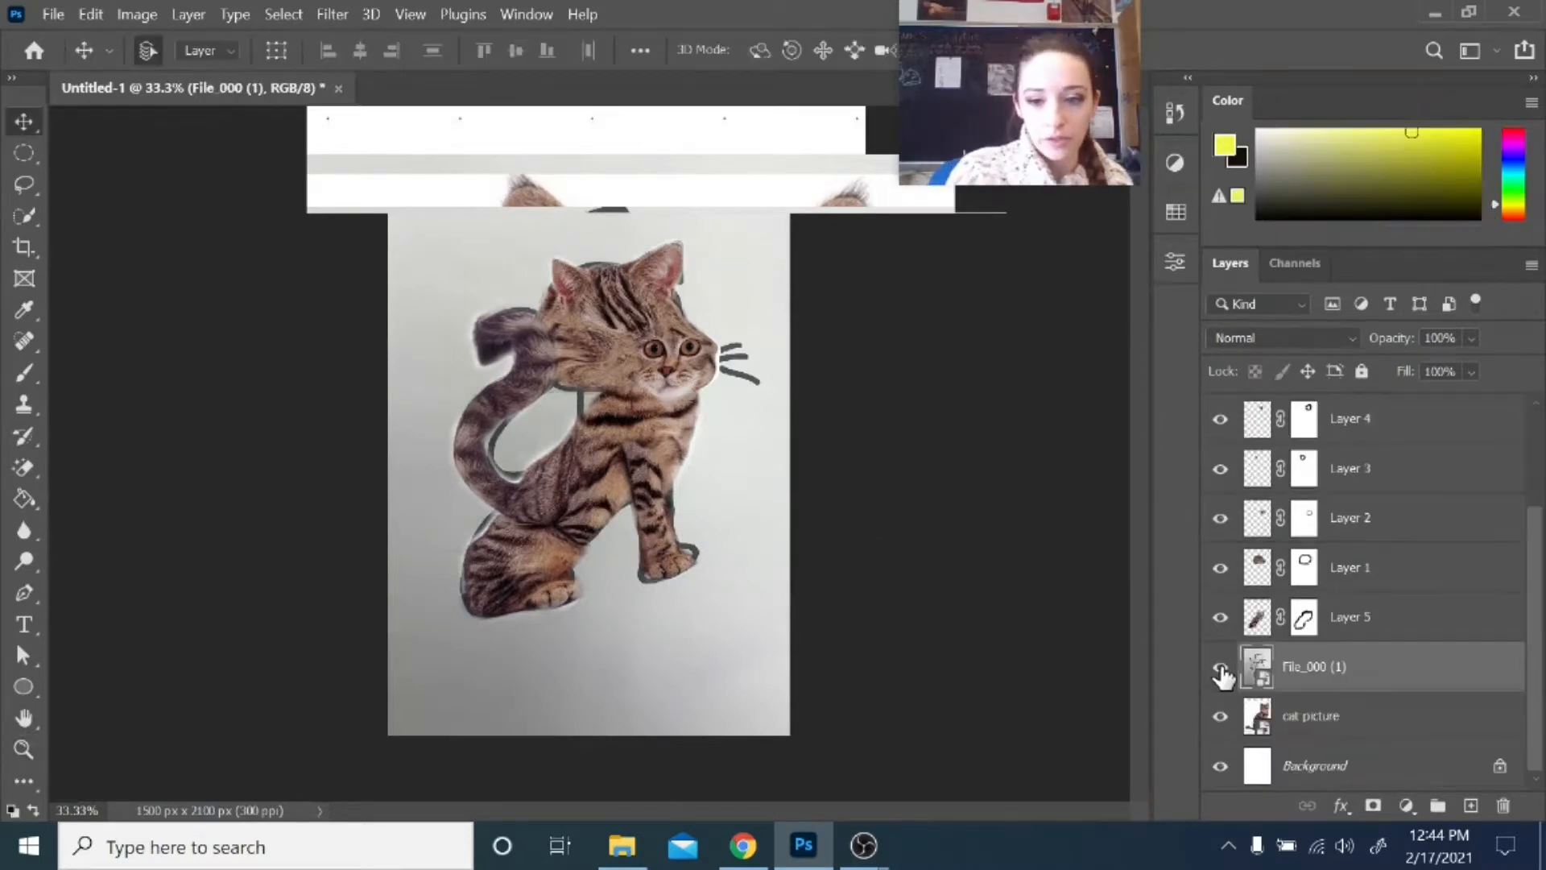
left_click(1222, 669)
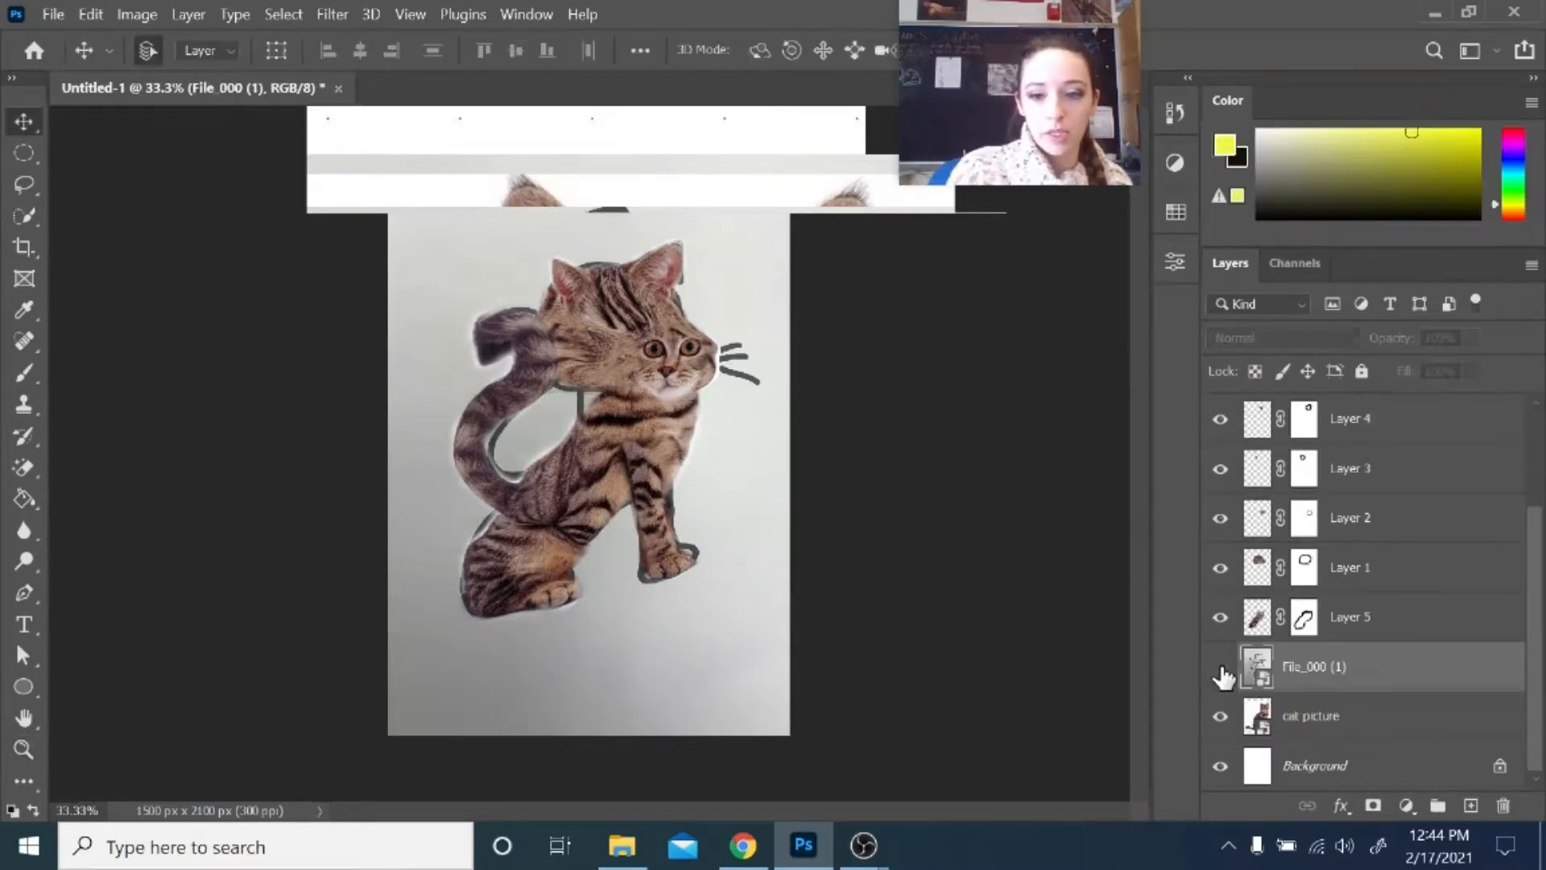
left_click(1221, 715)
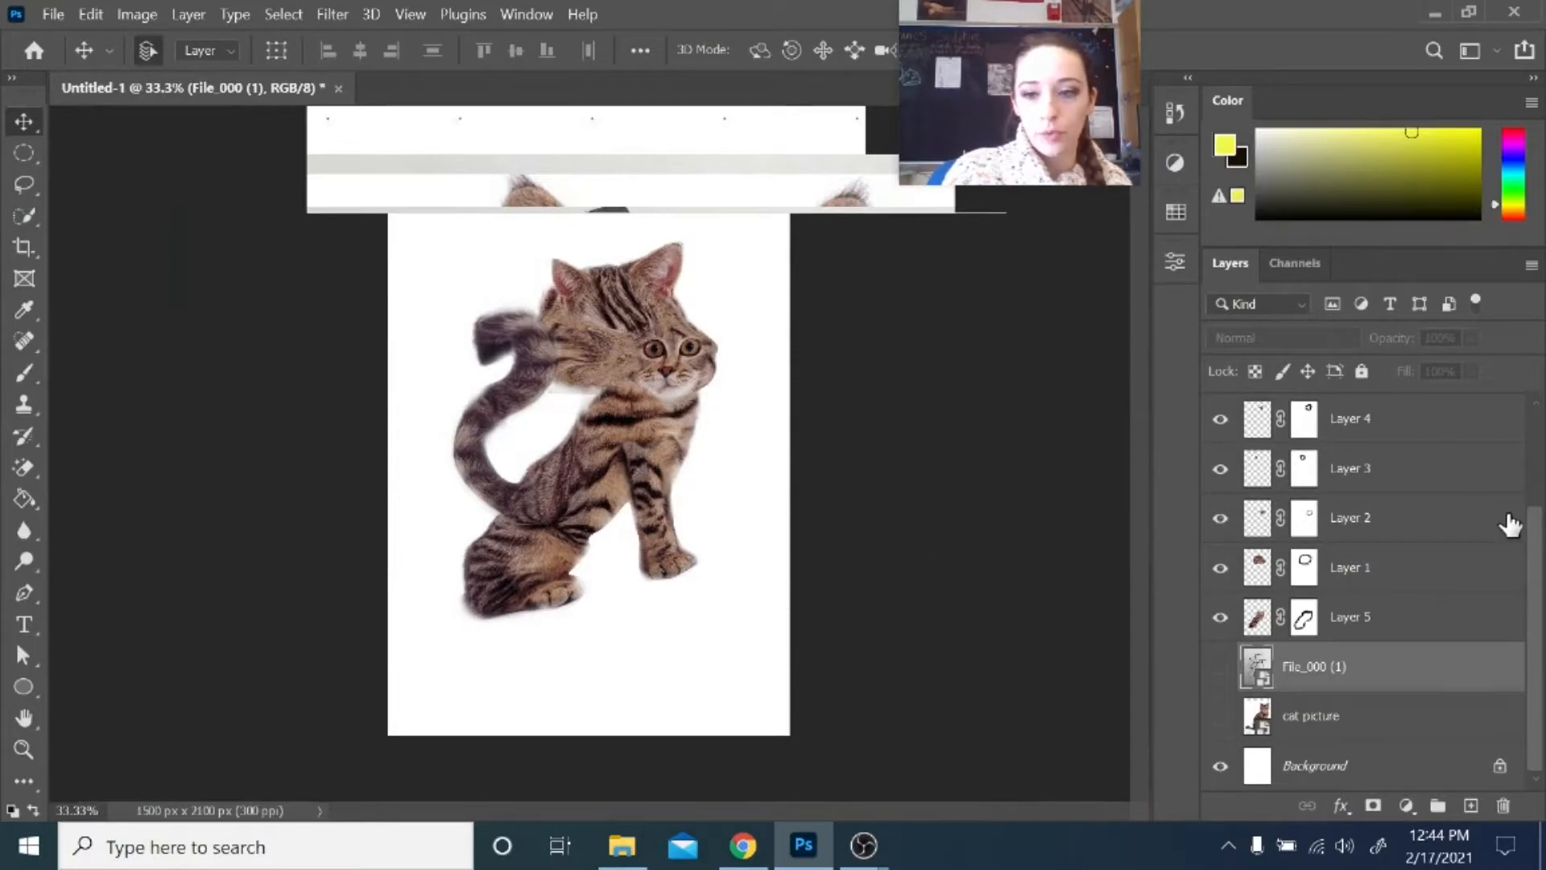
scroll(1369, 580, "up", 1)
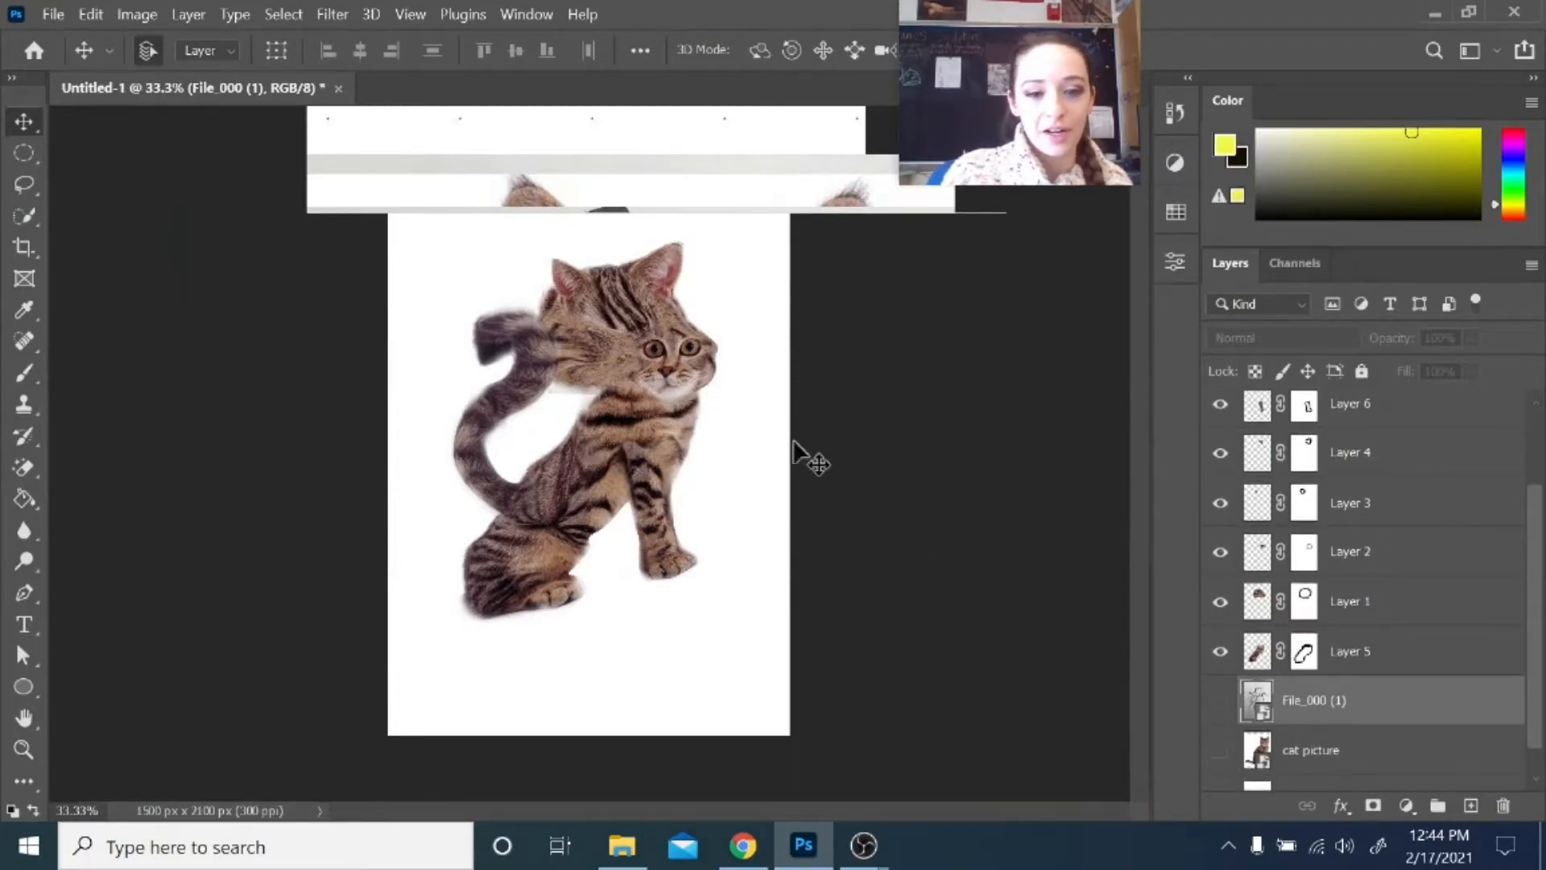
- Export the collage as a 1500 x 2100 px JPG at 100% quality to Downloads, named Cat drawing Photoshop
left_click(53, 13)
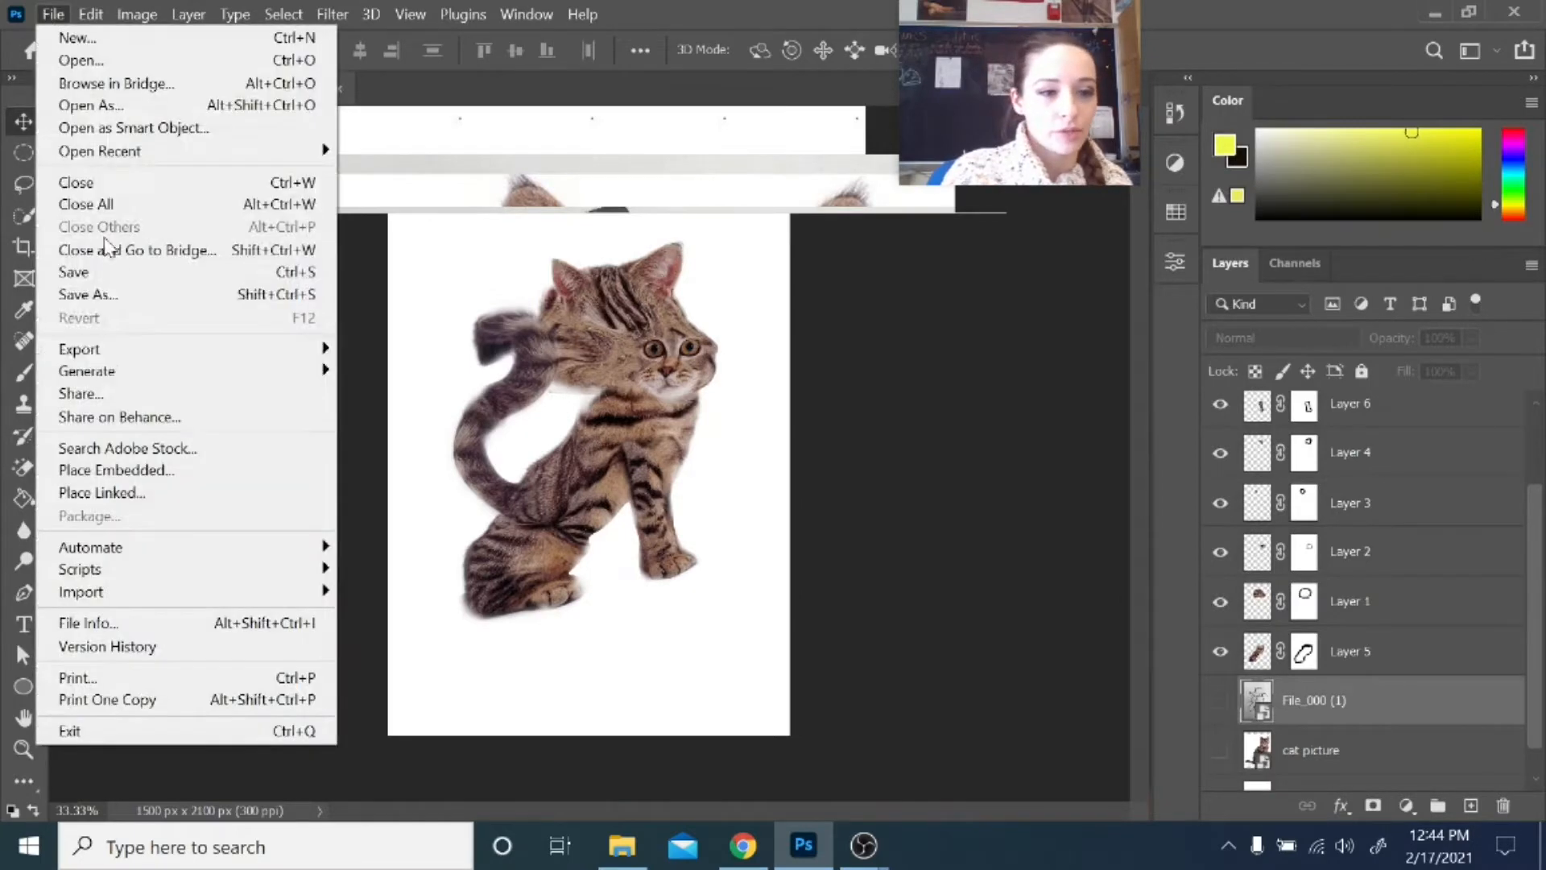
mouse_move(310, 353)
left_click(402, 371)
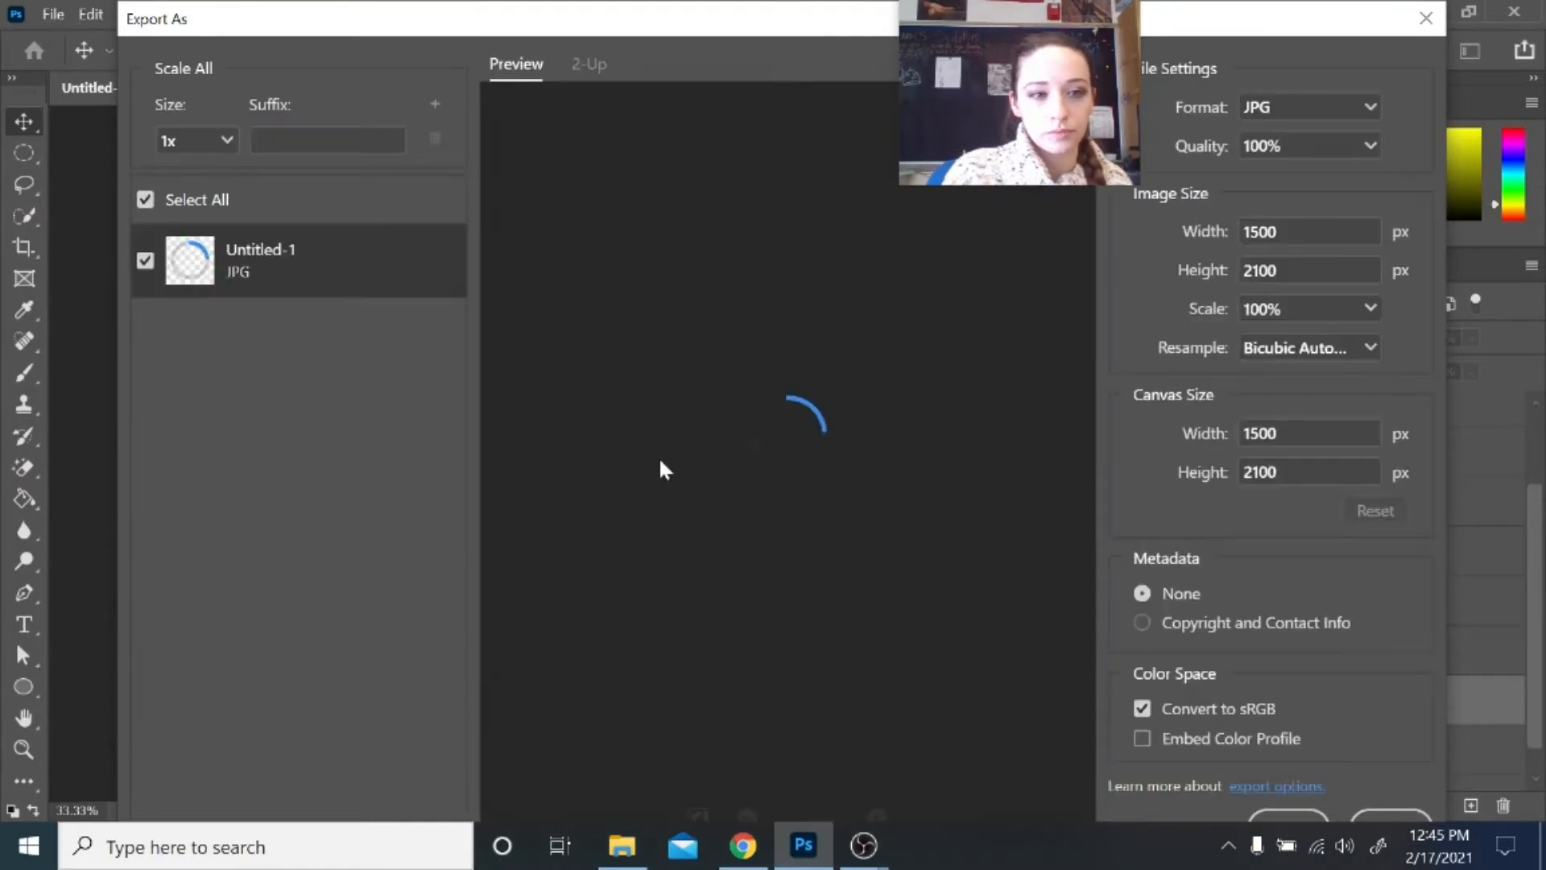
left_click(1373, 825)
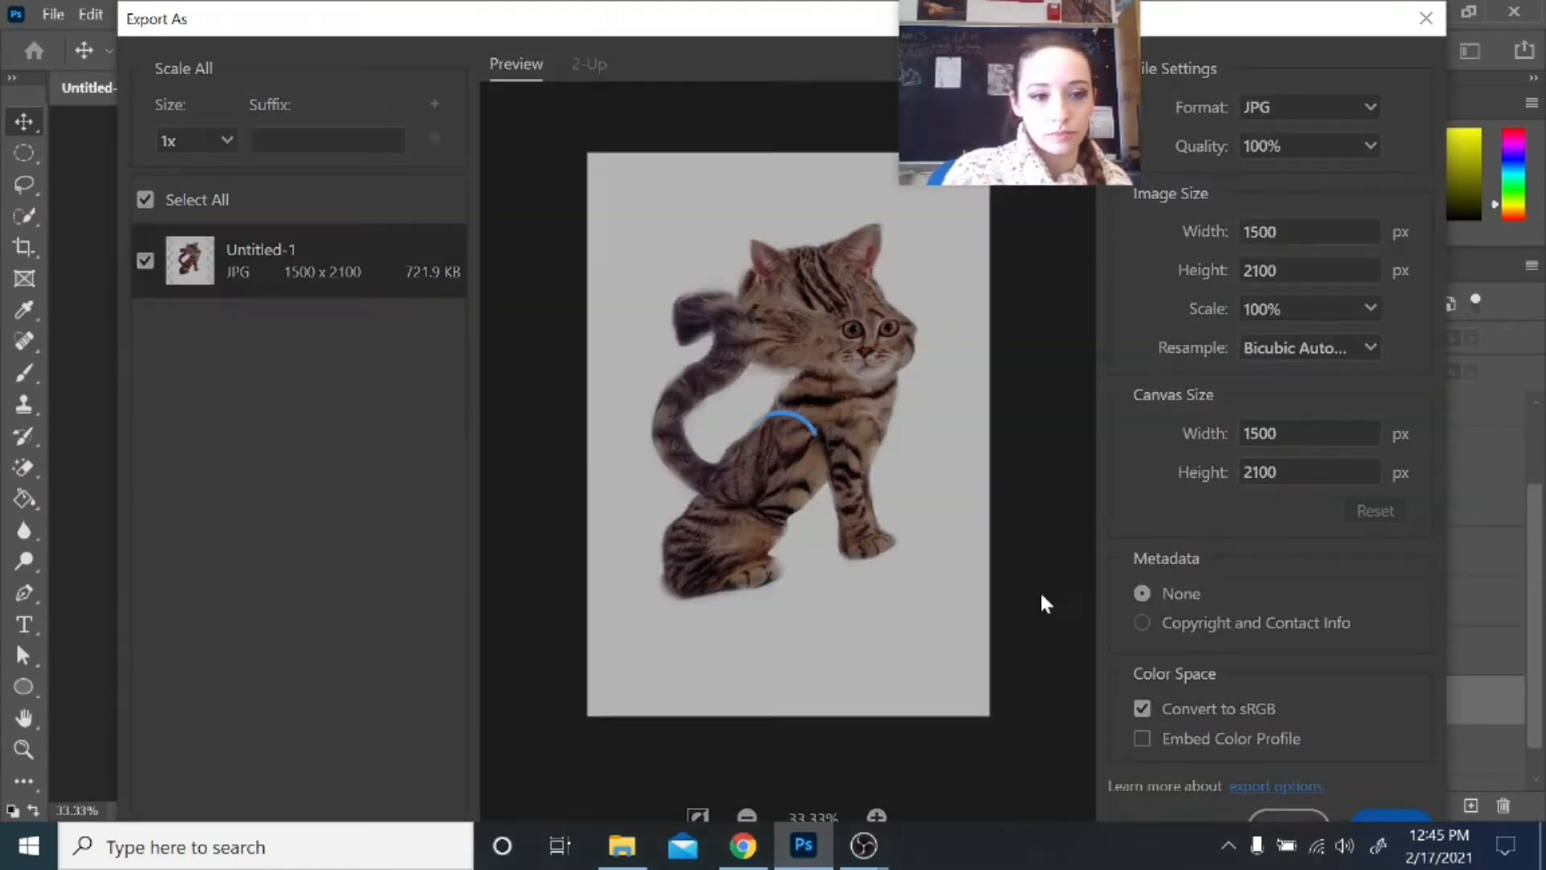
type("Cat draw")
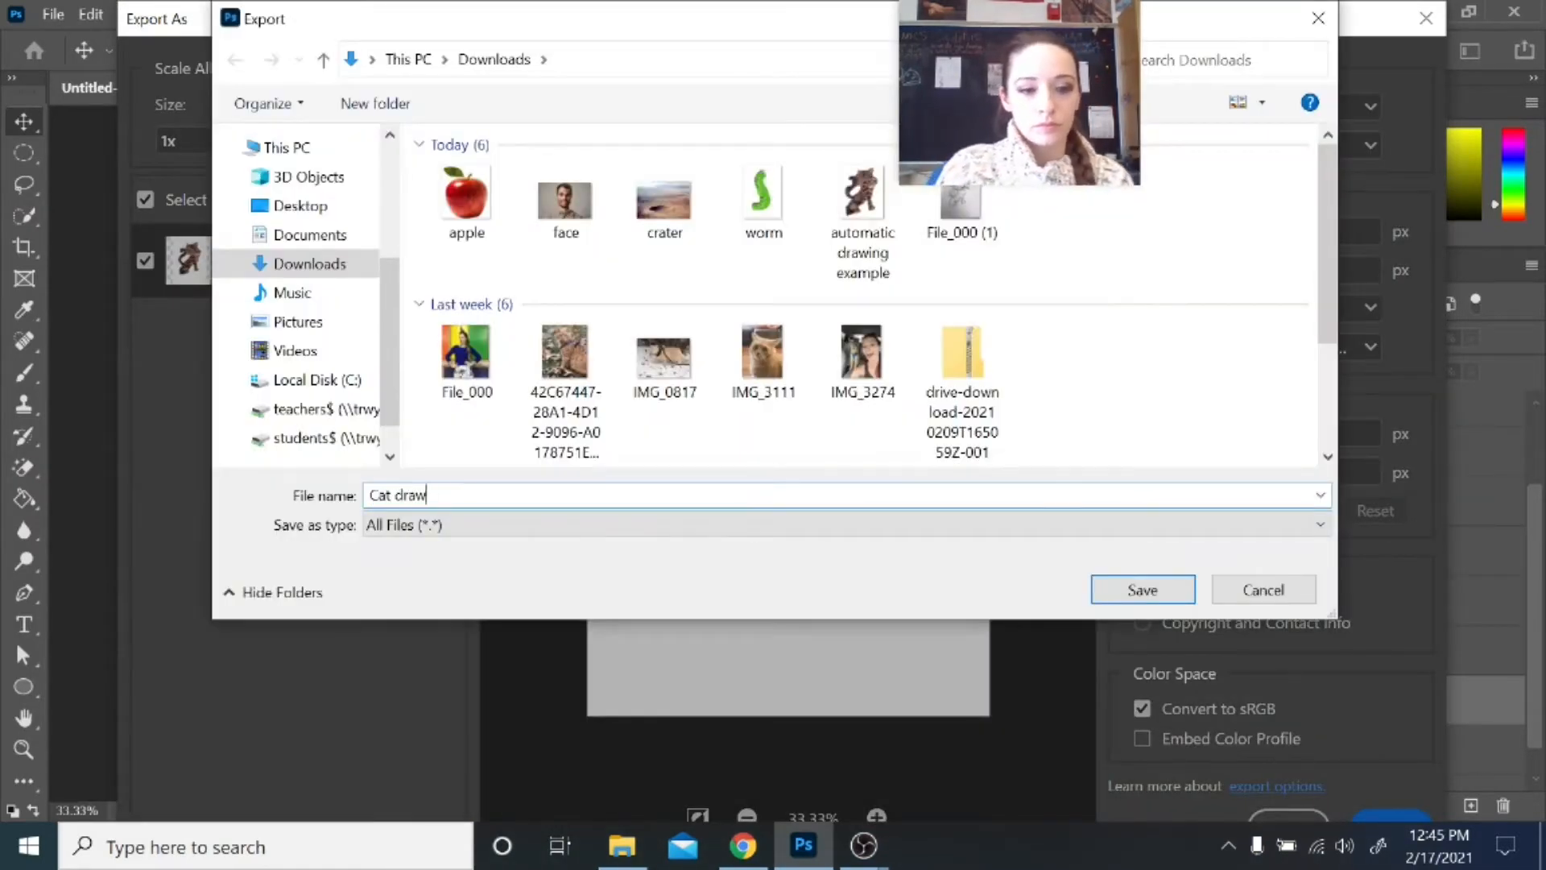
type("ing Photoshop")
key("Return")
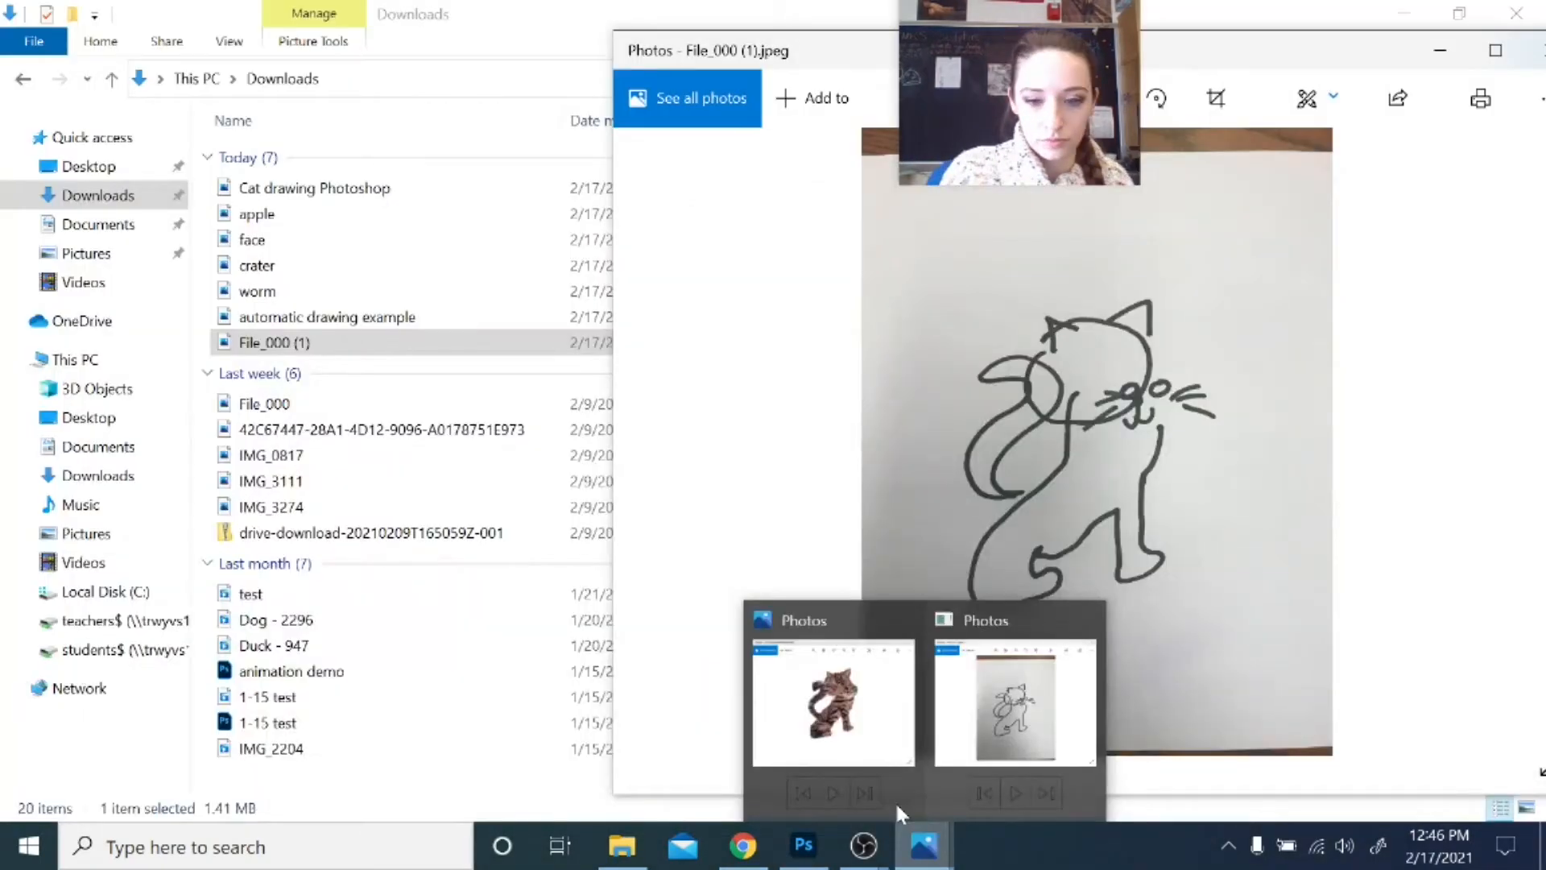
- Switch to the Photos windows and compare the exported cat collage side by side with the File_000 (1) line drawing
left_click(895, 801)
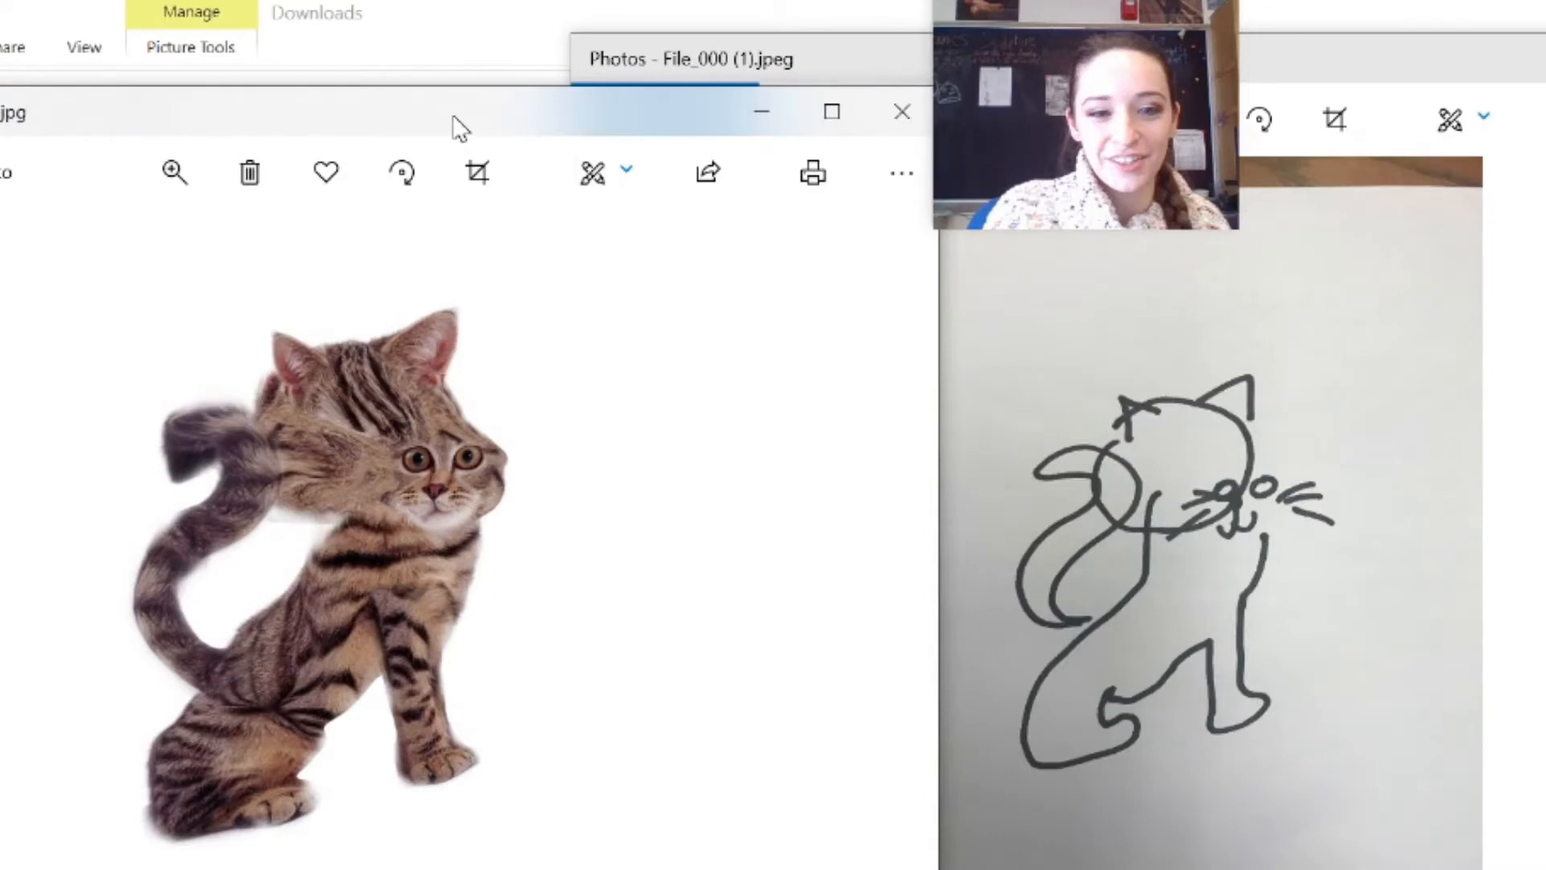
left_click_drag(459, 128, 458, 131)
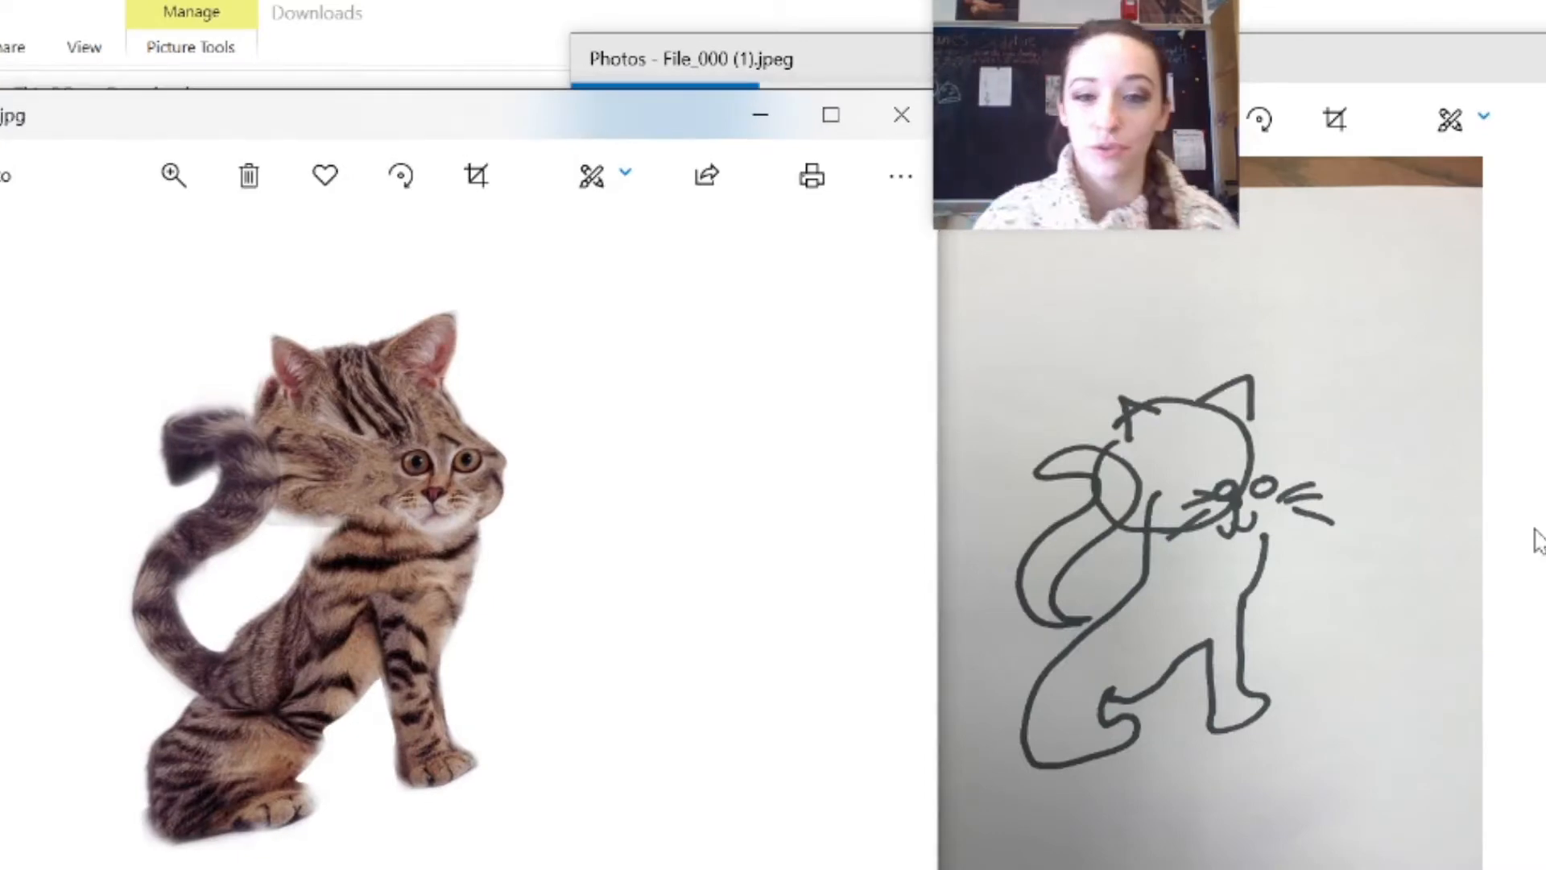